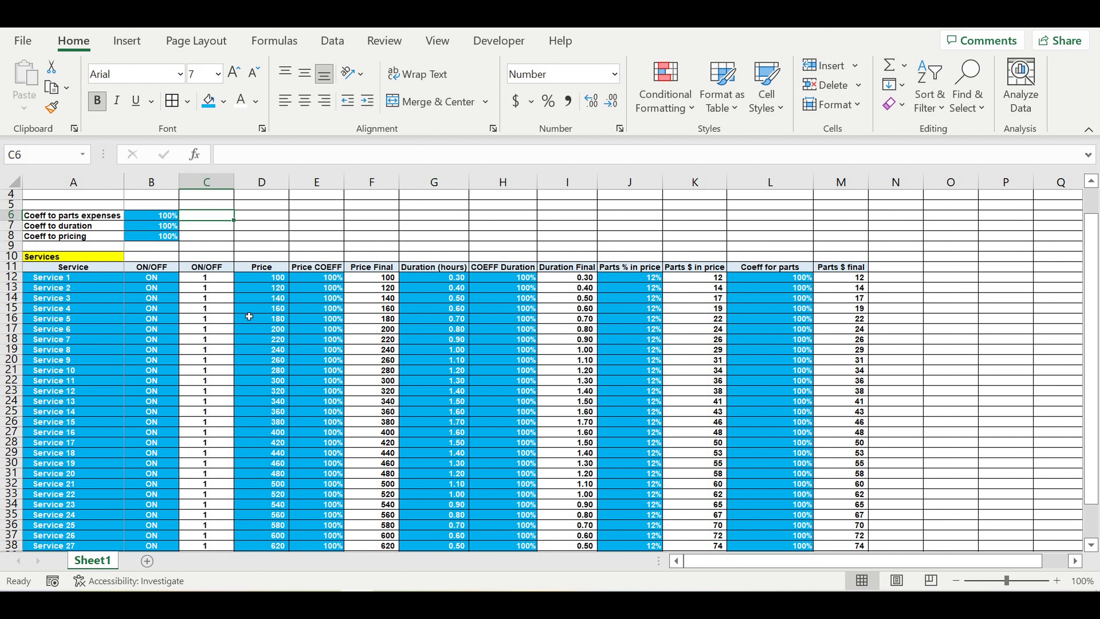
Step: Enter the label 'Monday' in cell A43 below the Services table
click(250, 309)
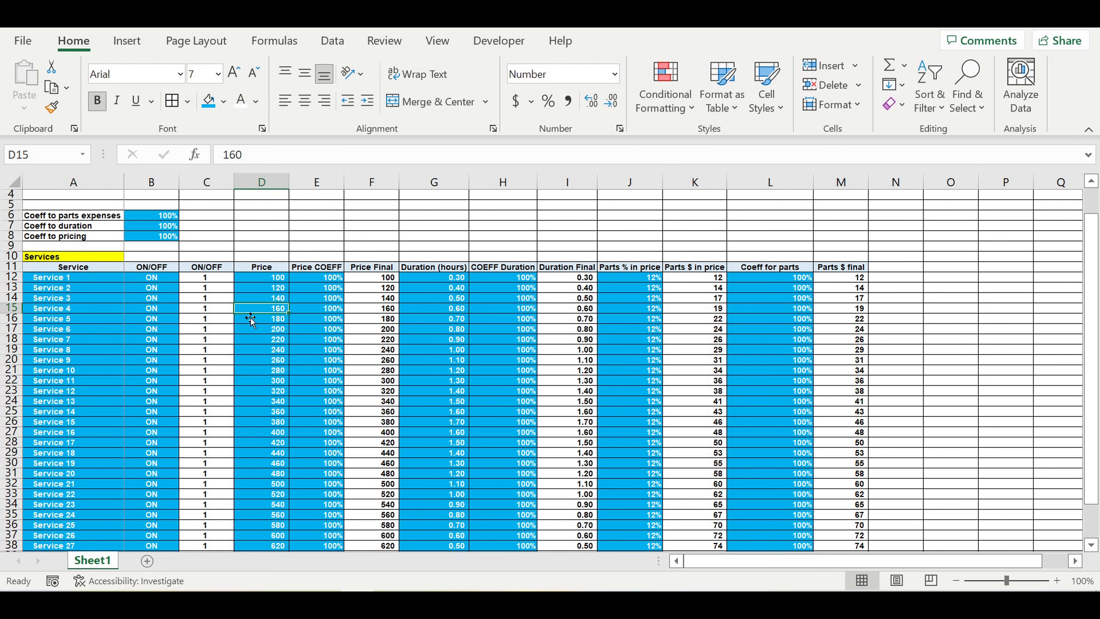
scroll(249, 317, down, 1)
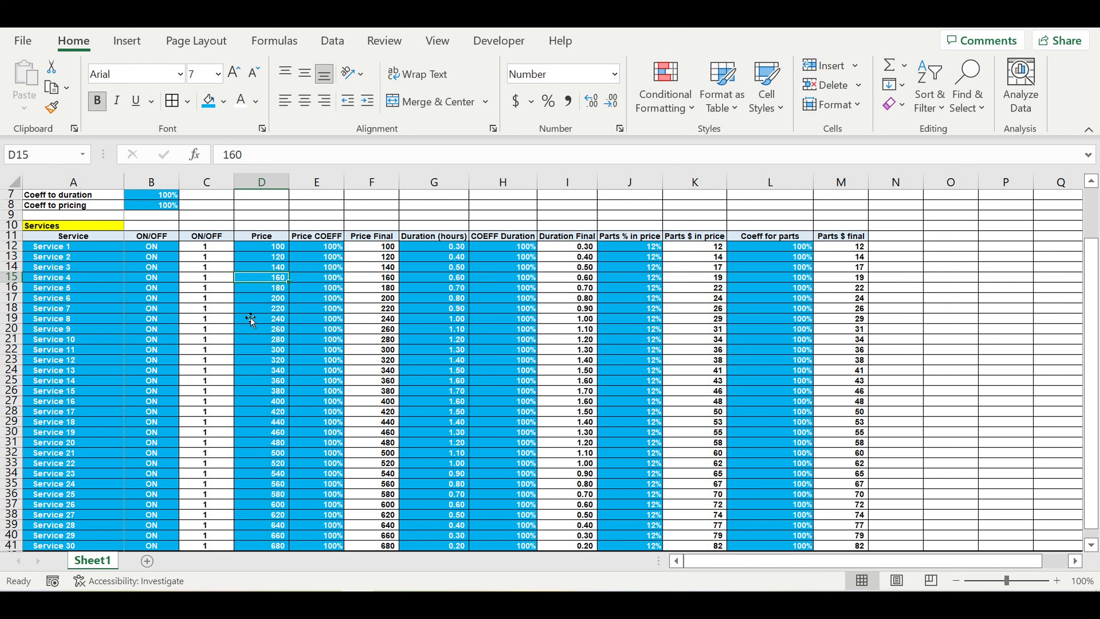
scroll(250, 317, up, 2)
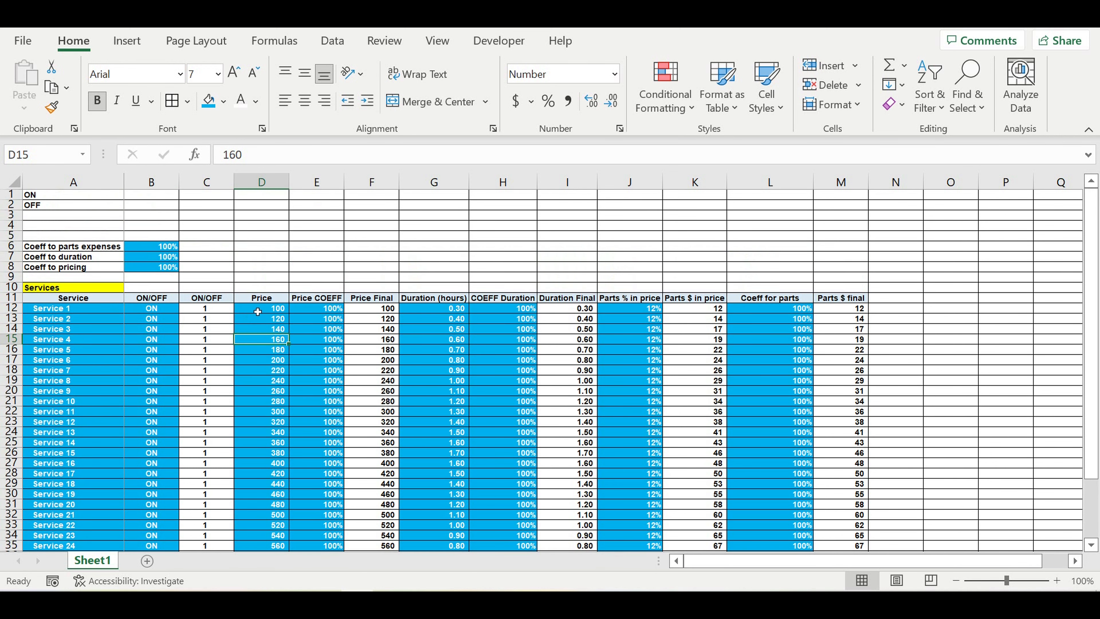
scroll(258, 312, down, 2)
scroll(258, 311, down, 5)
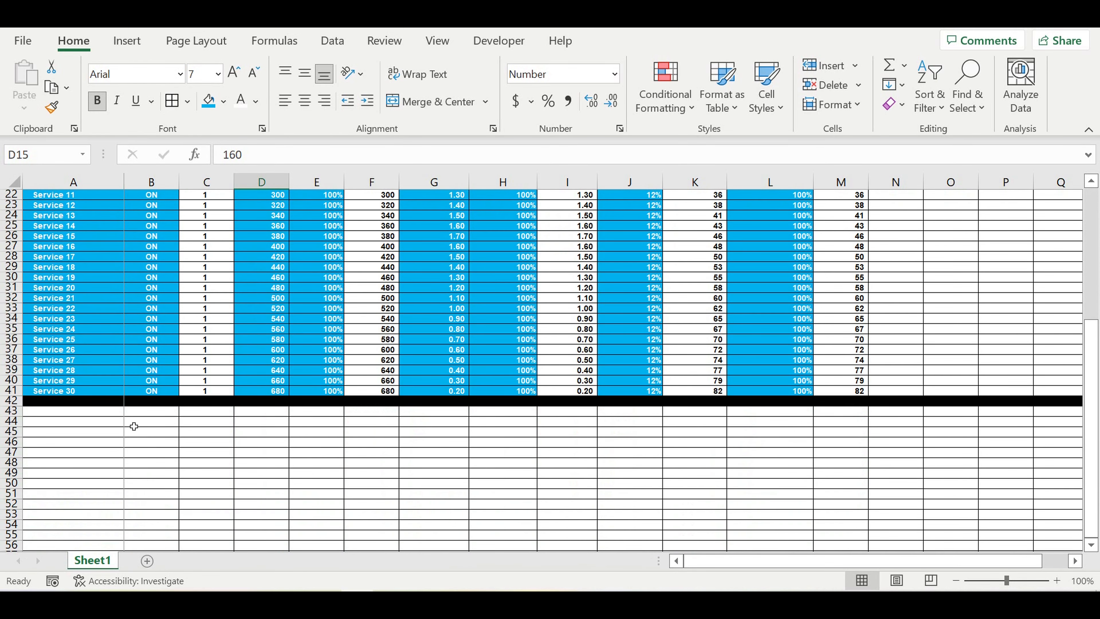
click(73, 412)
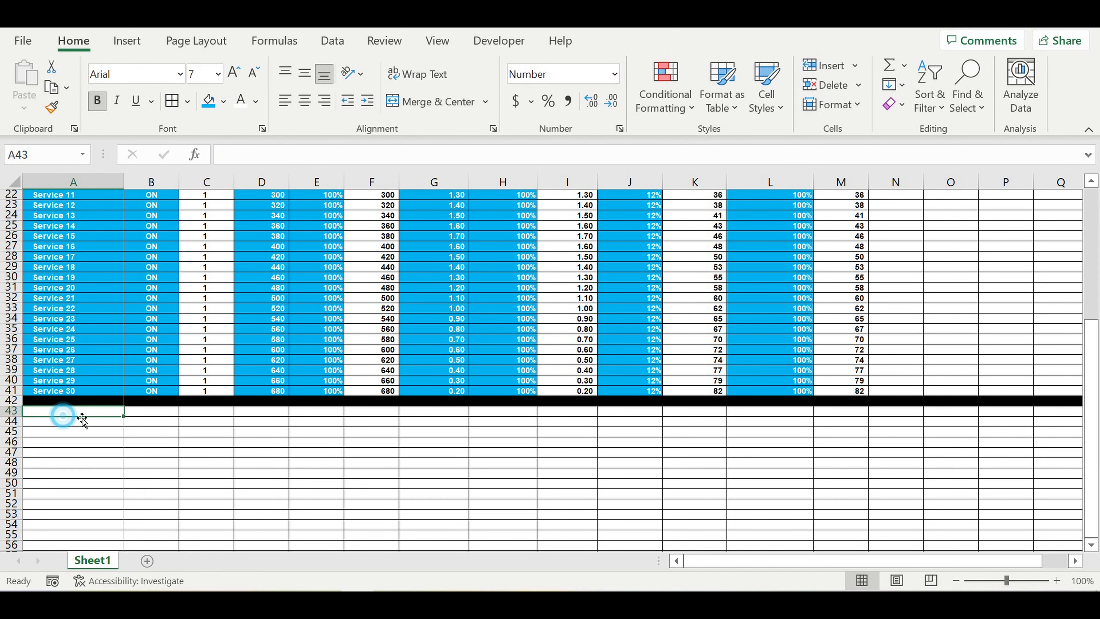
text(Mo)
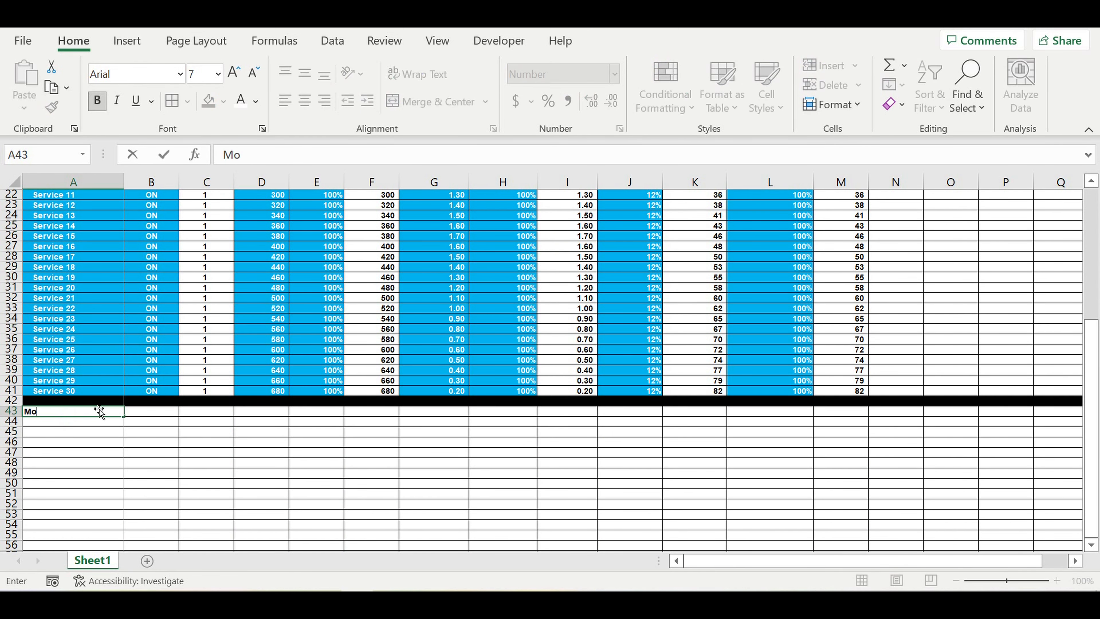
text(nday)
key(Return)
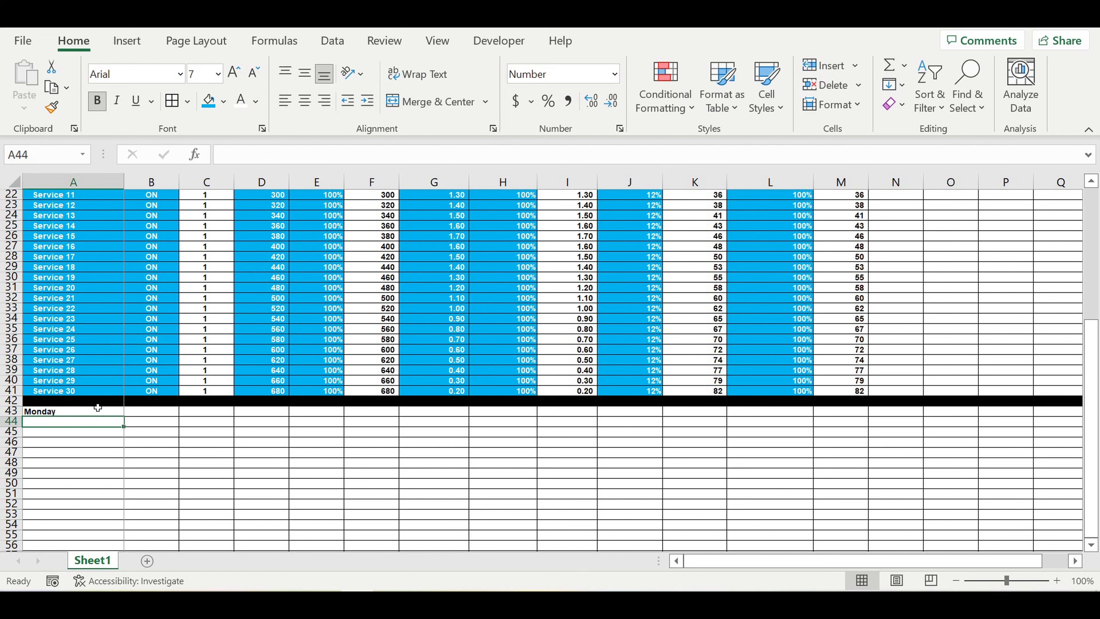
Step: Give the Monday cell A43 a pink fill from More Colors and white text
click(85, 455)
click(83, 411)
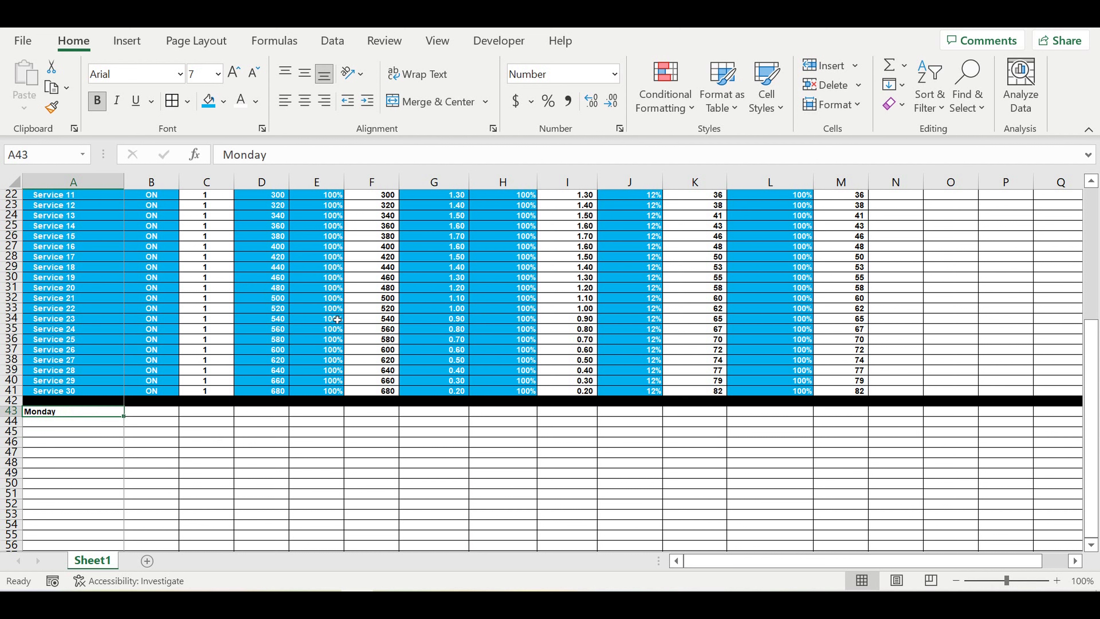
click(223, 101)
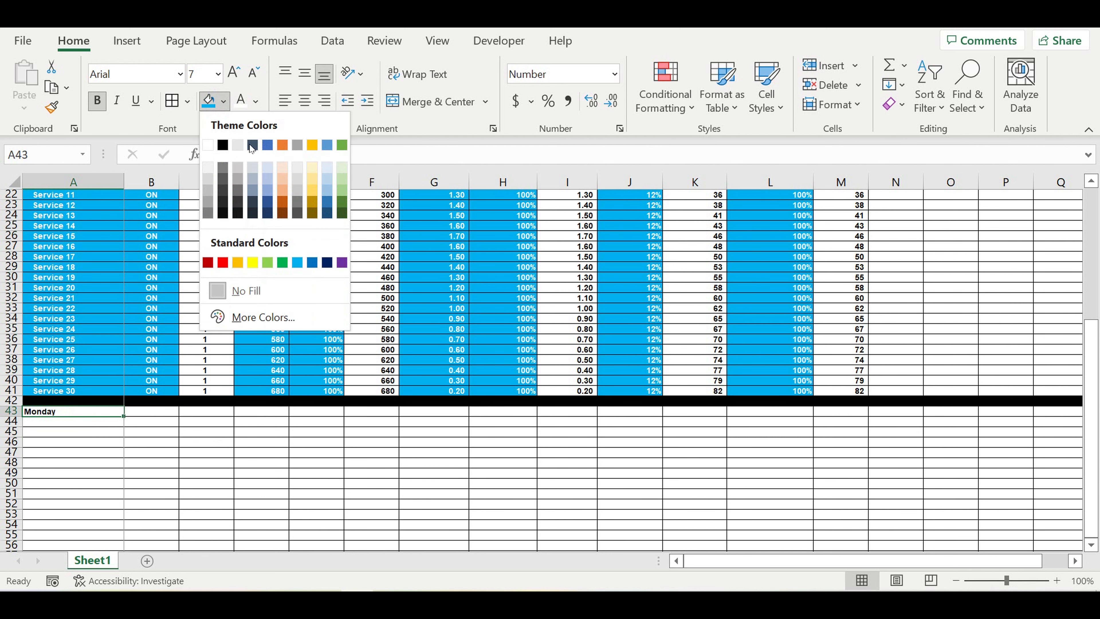
click(245, 318)
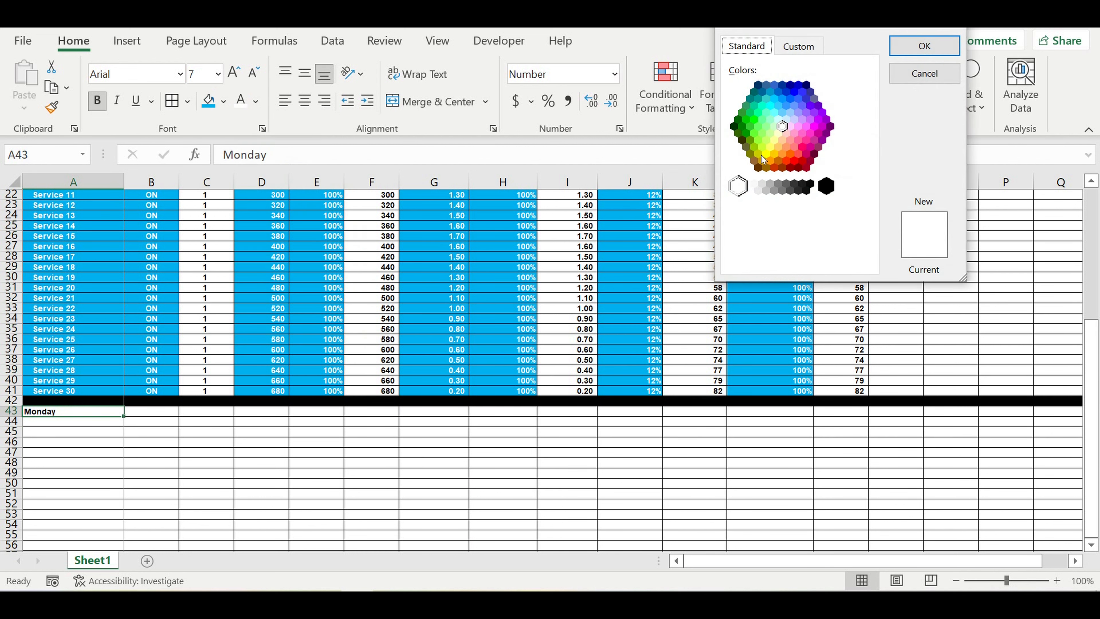
click(803, 147)
click(936, 46)
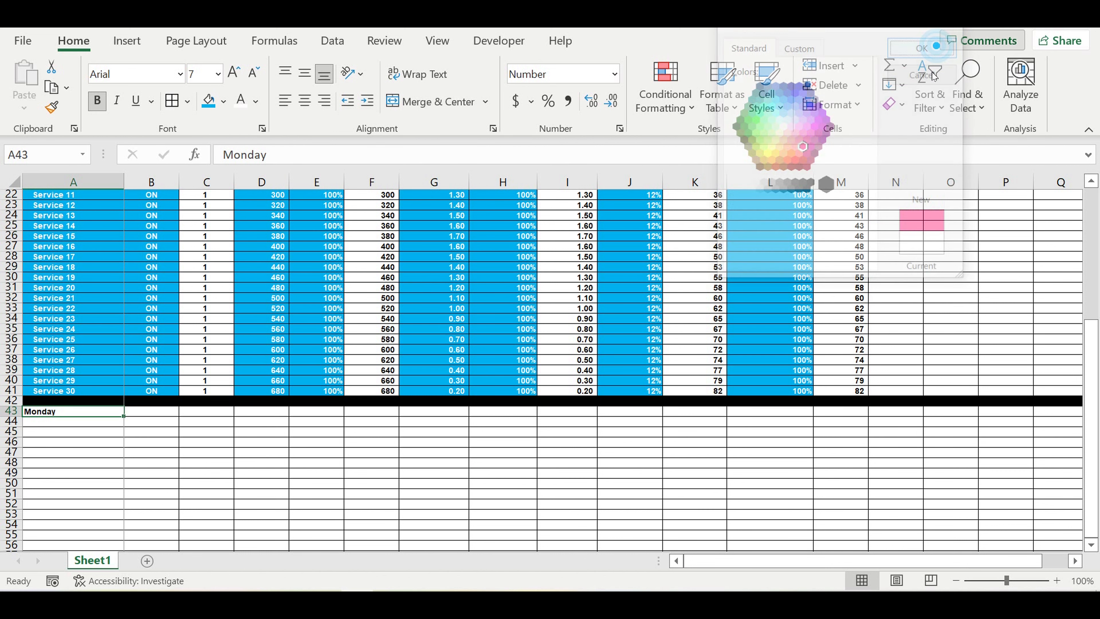
click(155, 443)
click(93, 413)
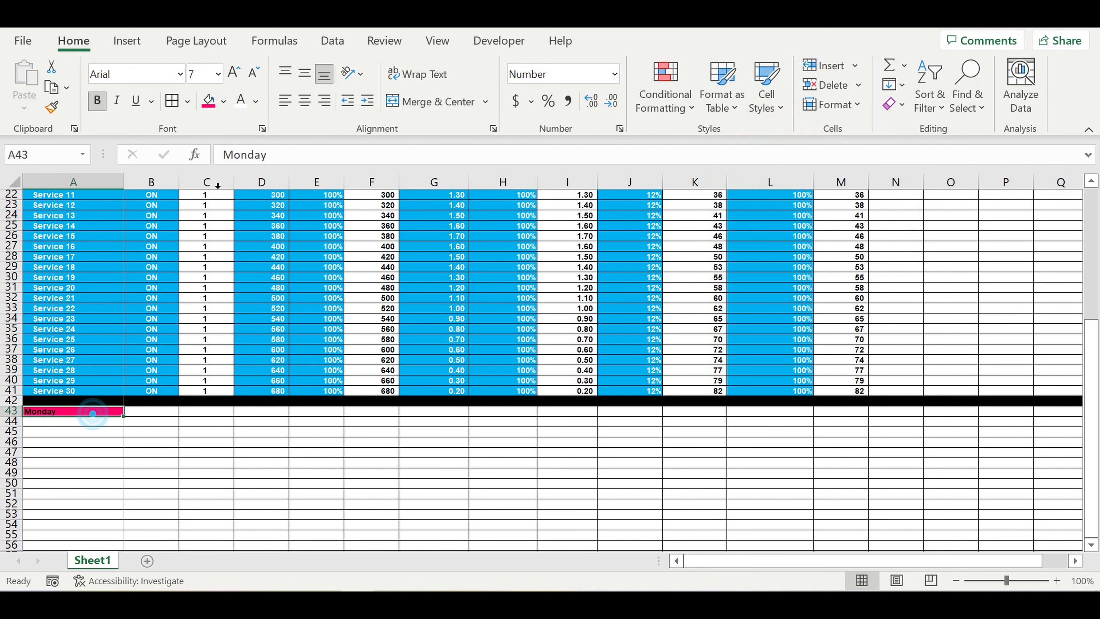
click(240, 100)
click(168, 462)
click(88, 421)
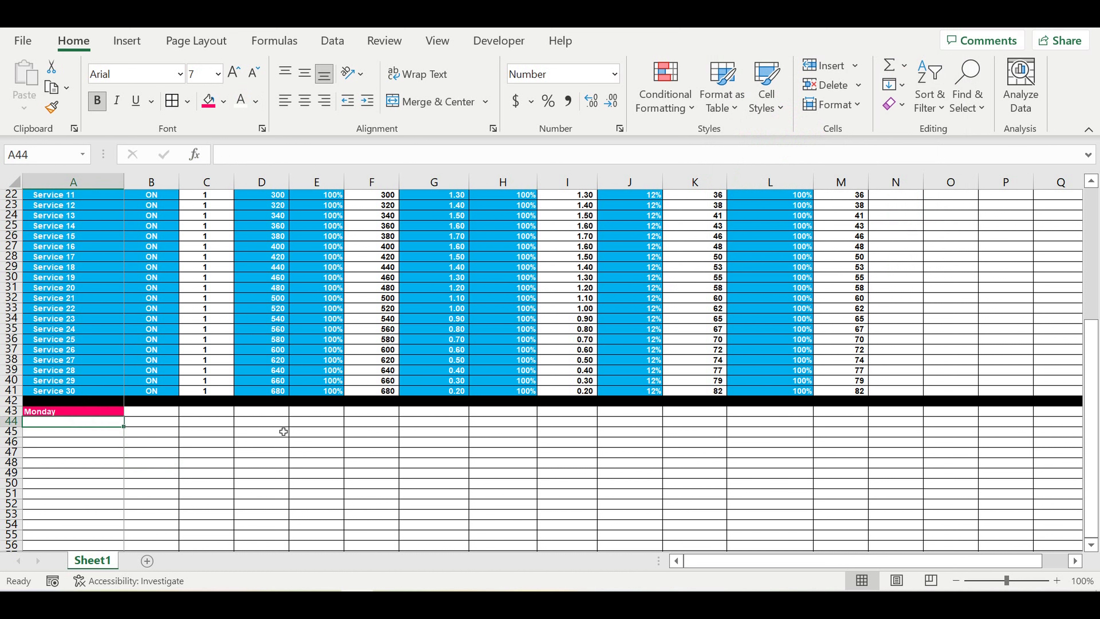
Step: Put 'Service' in A44 and link B44 to the Price Final header with =F11
text(=)
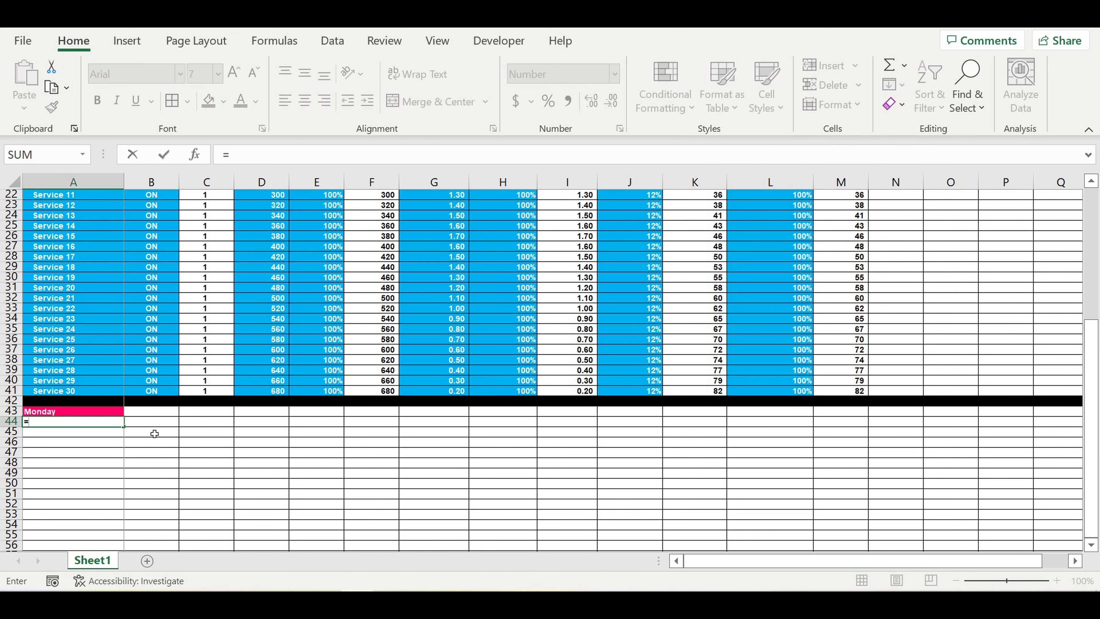
text(S)
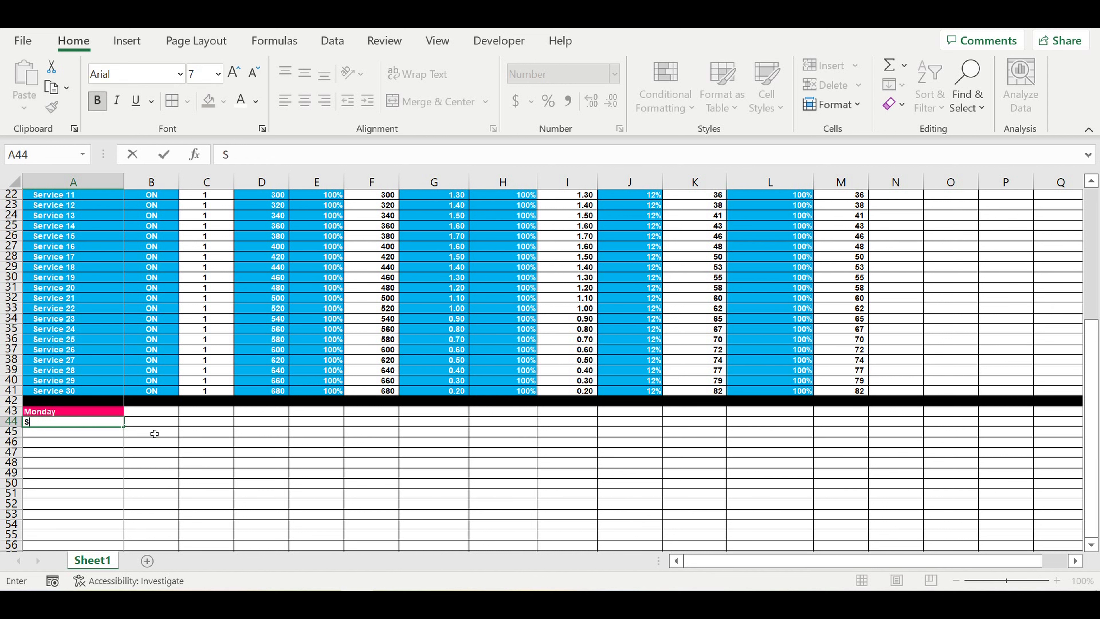
text(ervice)
key(Return)
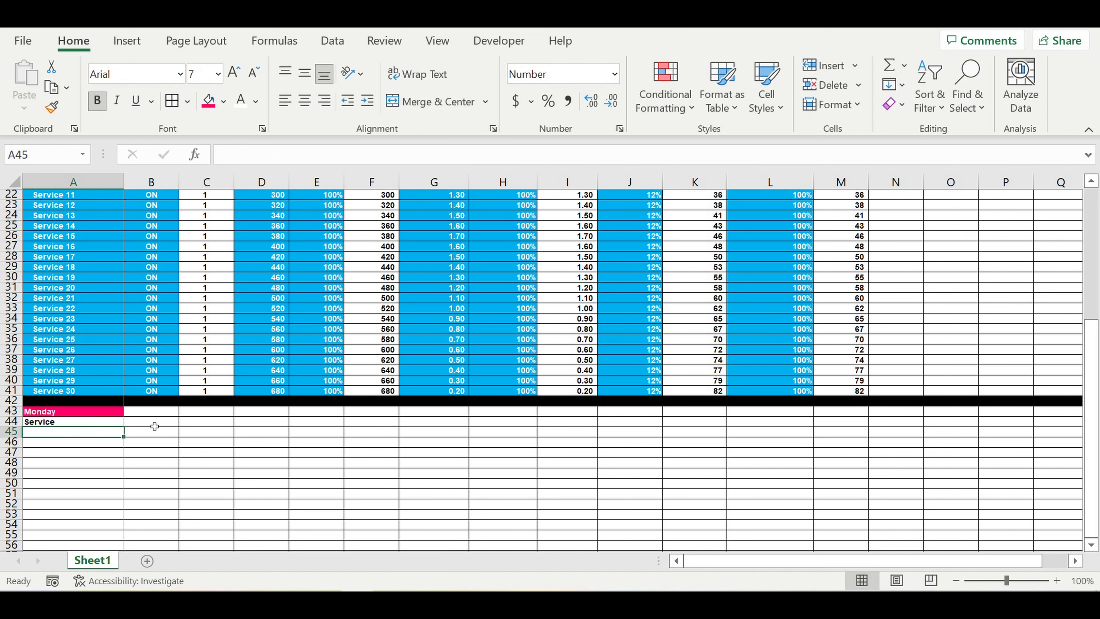
click(155, 427)
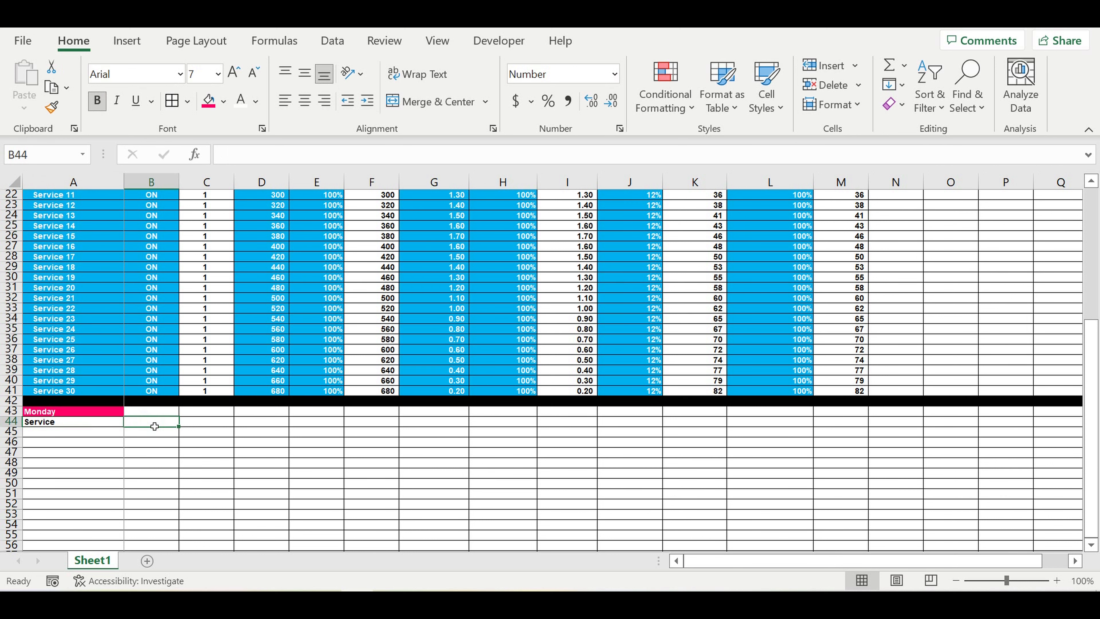
text(=)
scroll(182, 412, up, 7)
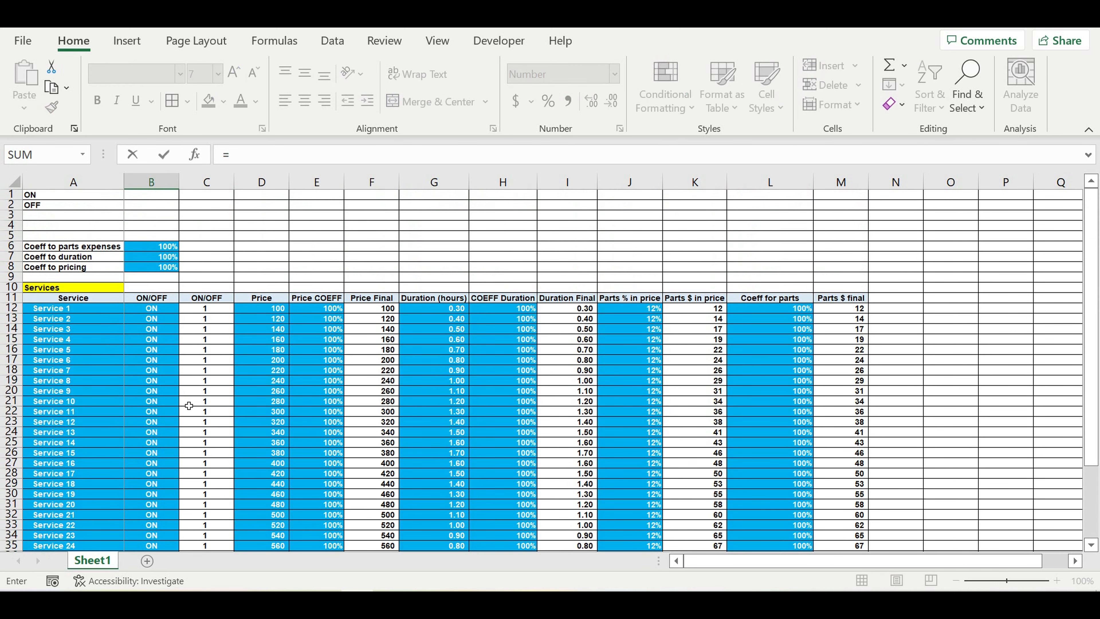
click(371, 301)
key(Return)
Step: Link C44 to Duration Final (=I11) and D44 to Parts $ final (=M11)
click(217, 535)
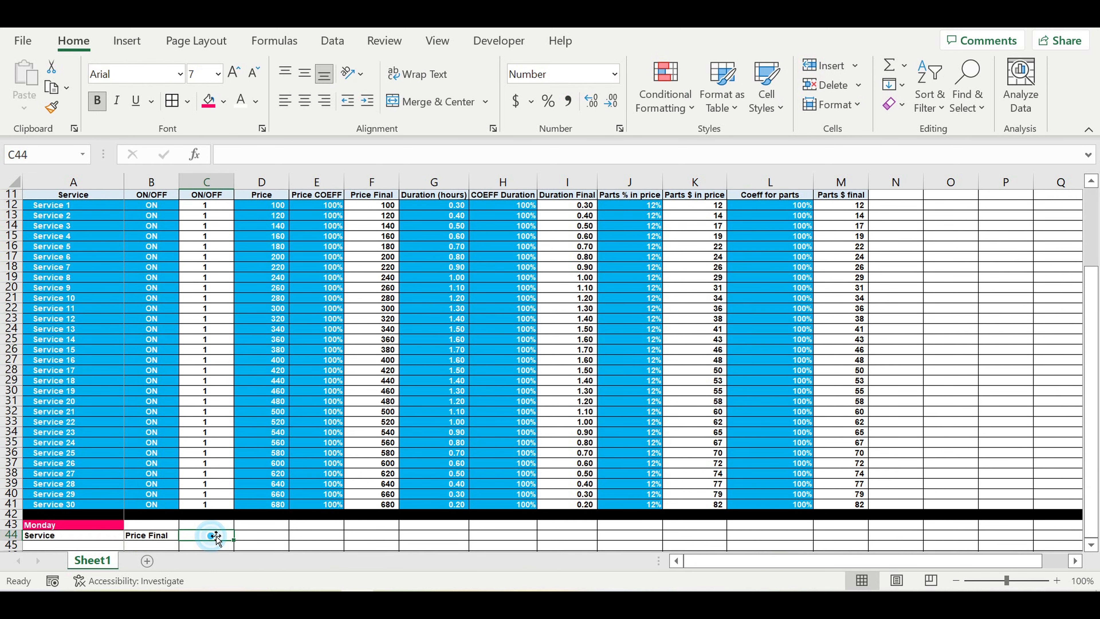
text(=)
scroll(418, 409, up, 4)
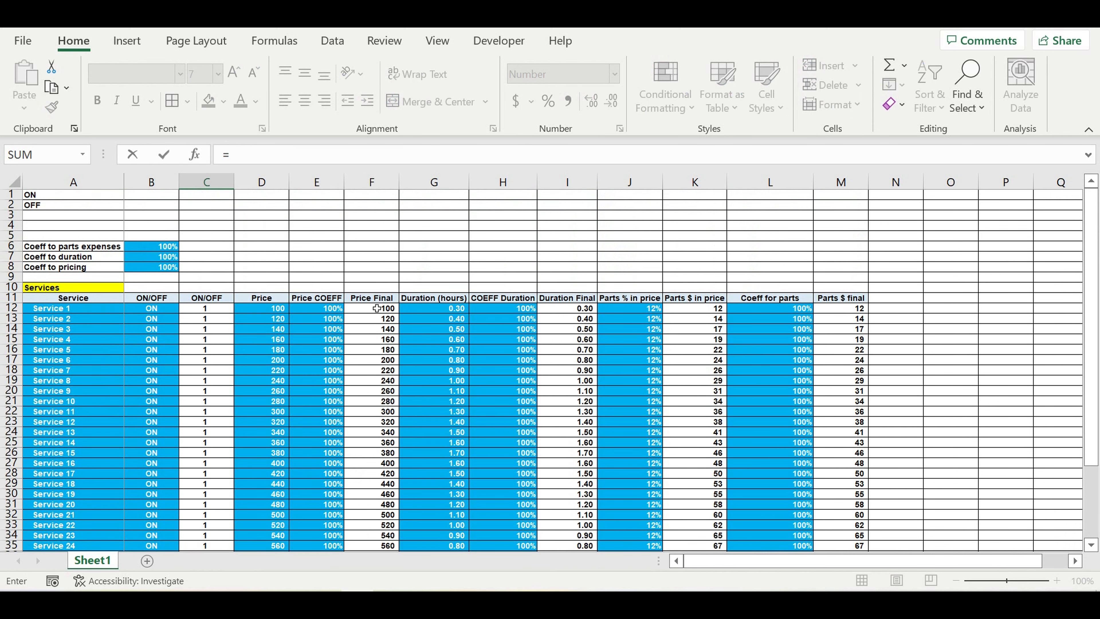
click(576, 301)
key(Return)
click(276, 537)
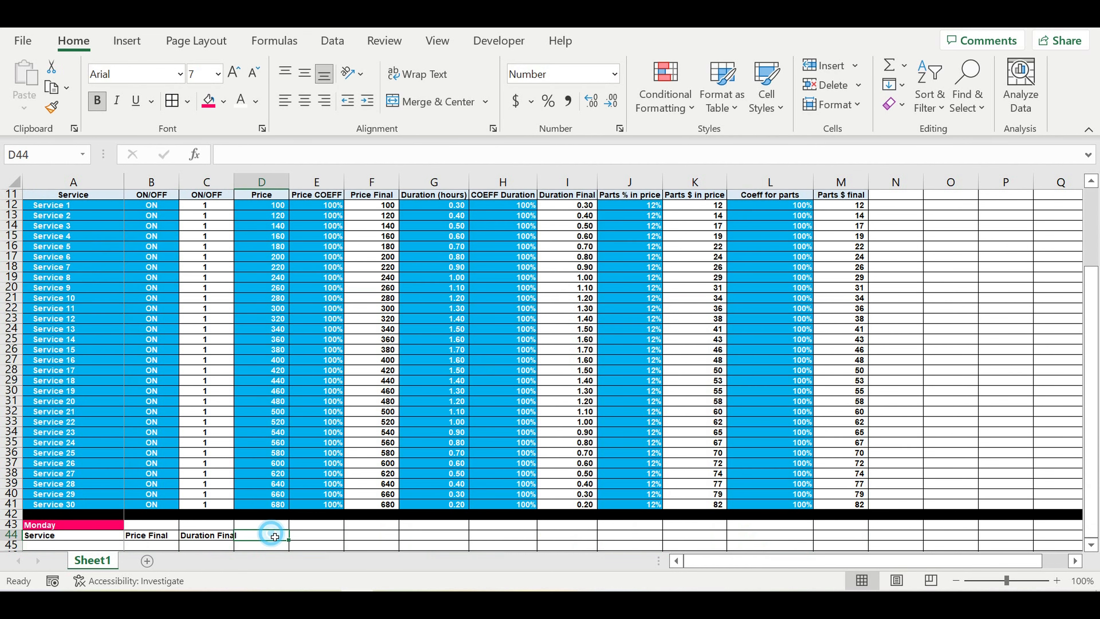
text(=)
scroll(531, 442, up, 4)
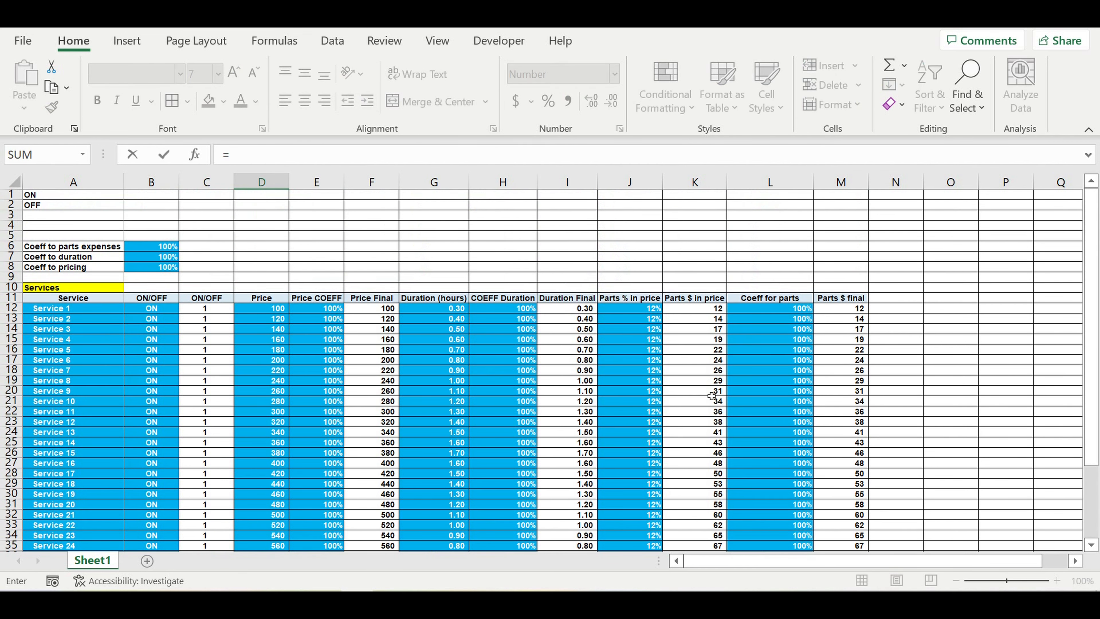
click(839, 300)
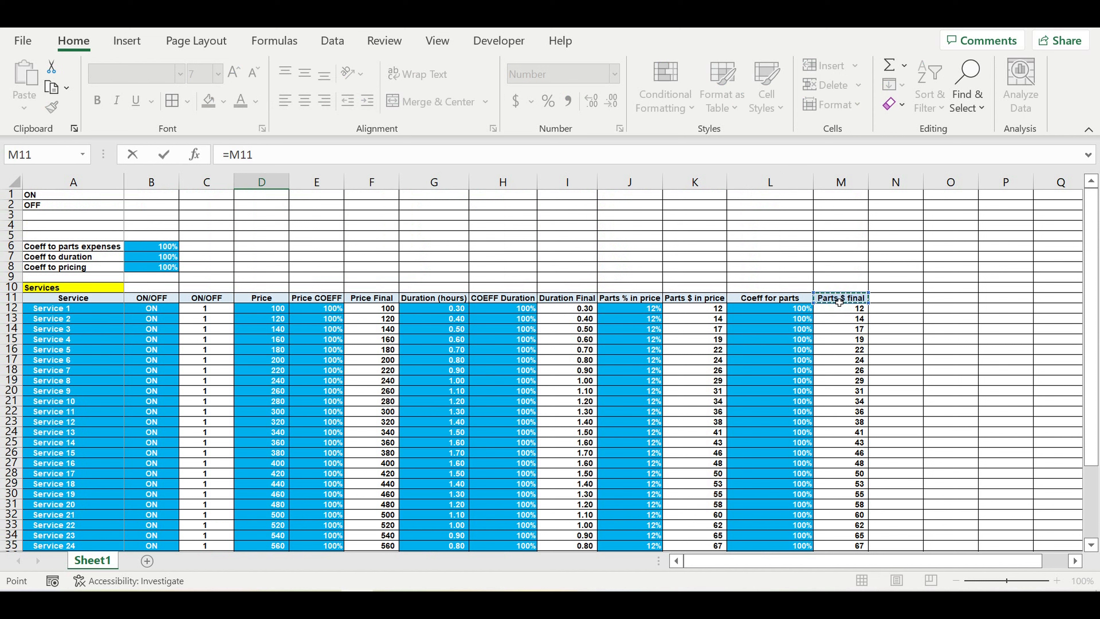
key(Return)
scroll(446, 438, down, 3)
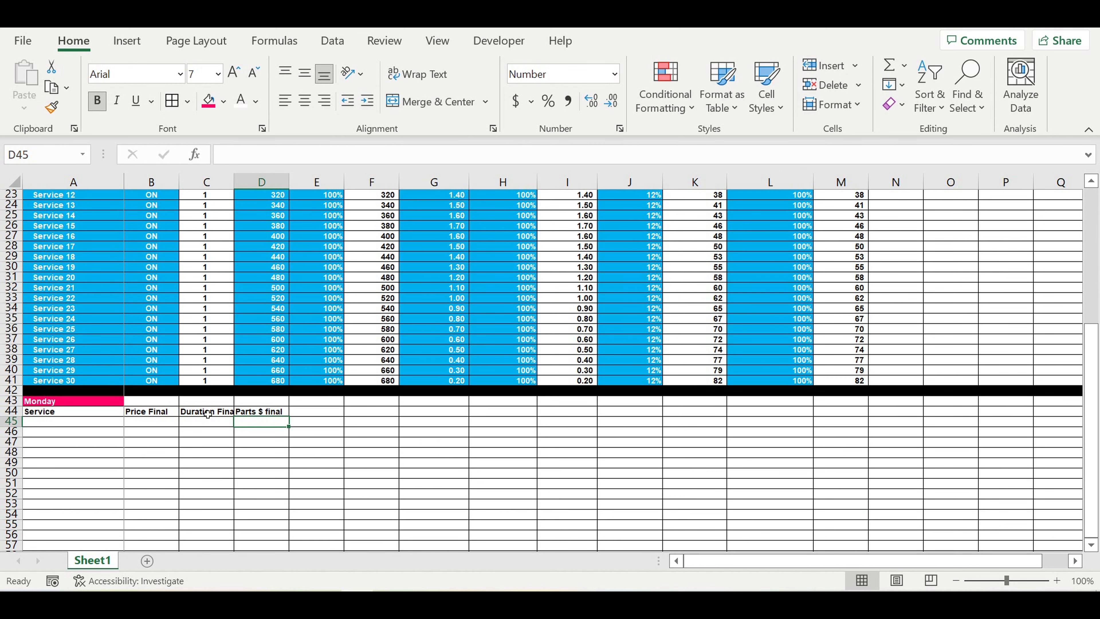
Step: Centre the A44:D44 headings and fill them light blue
drag(108, 415, 260, 413)
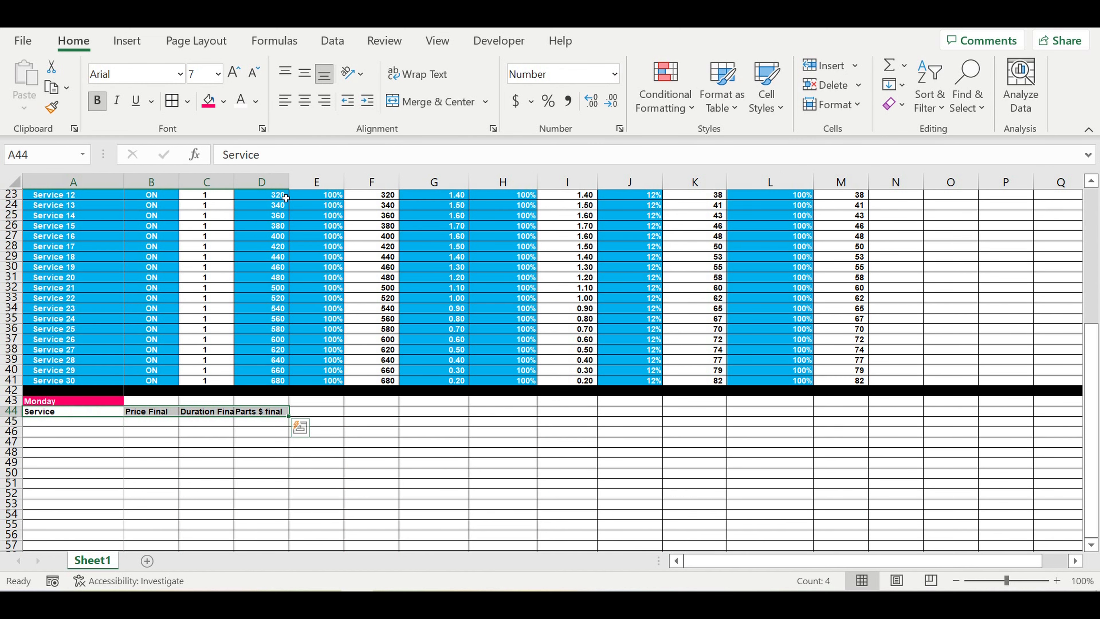
click(304, 100)
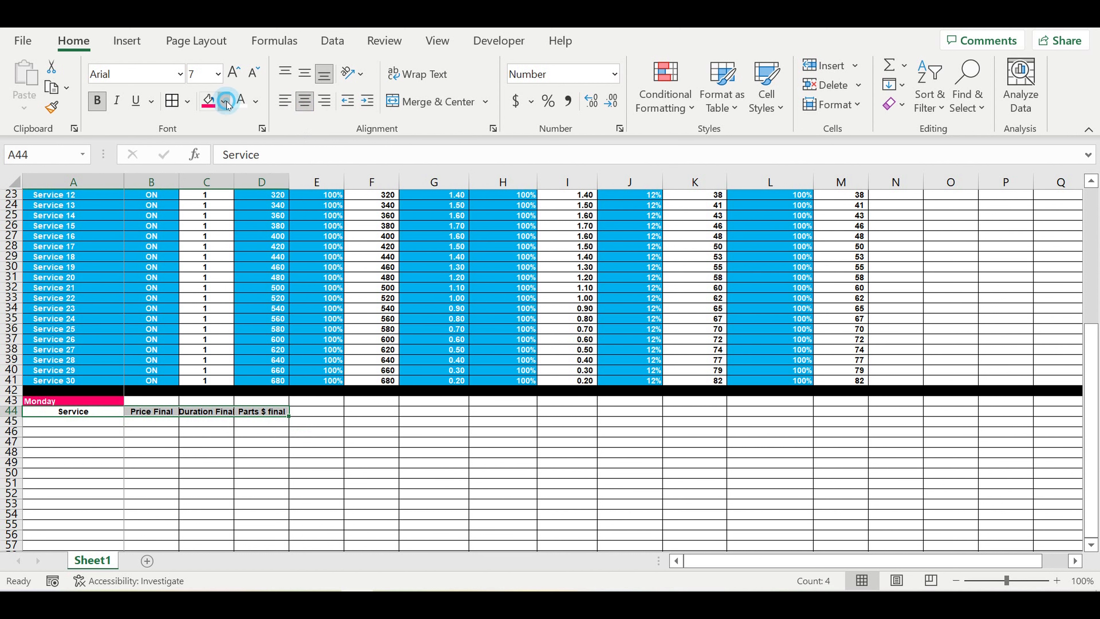
click(223, 101)
click(327, 165)
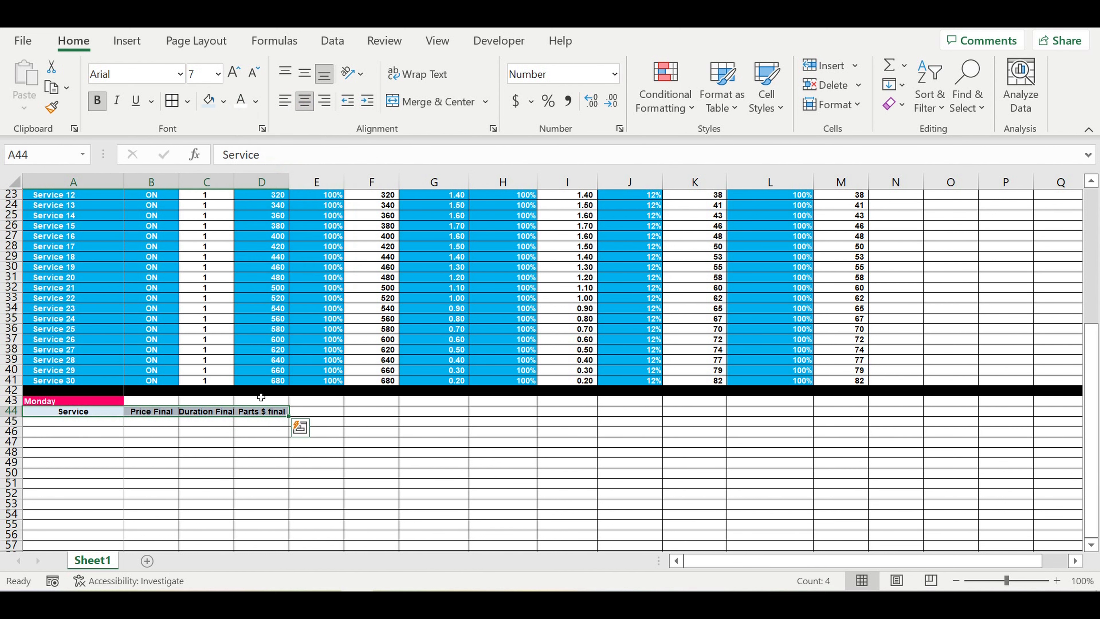
Step: Copy the four headings and paste them back as values
right_click(247, 415)
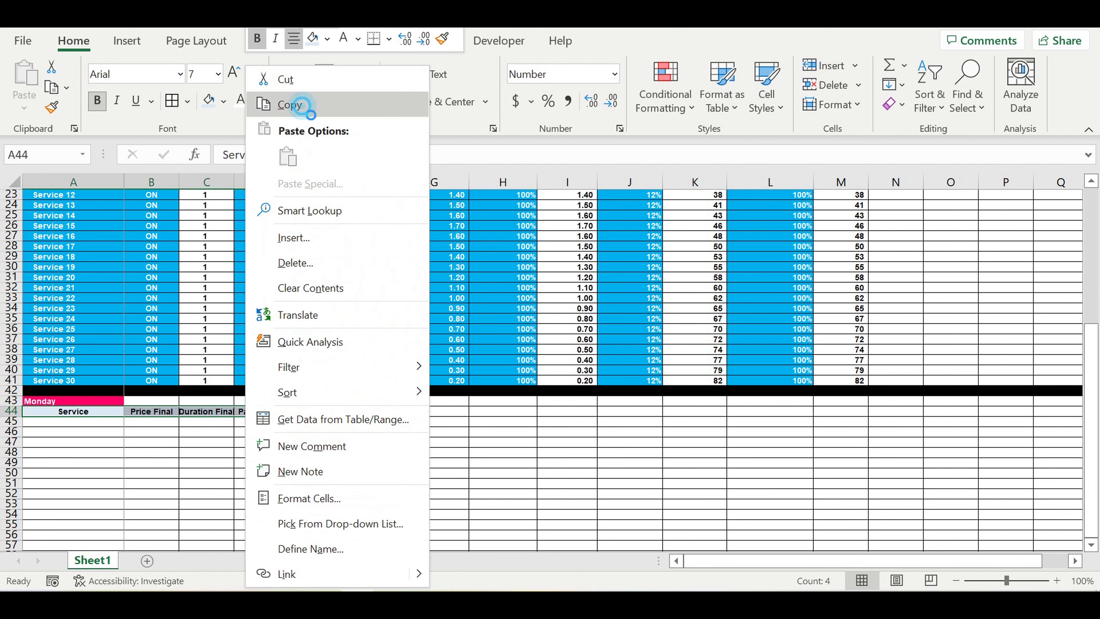
click(304, 106)
right_click(101, 414)
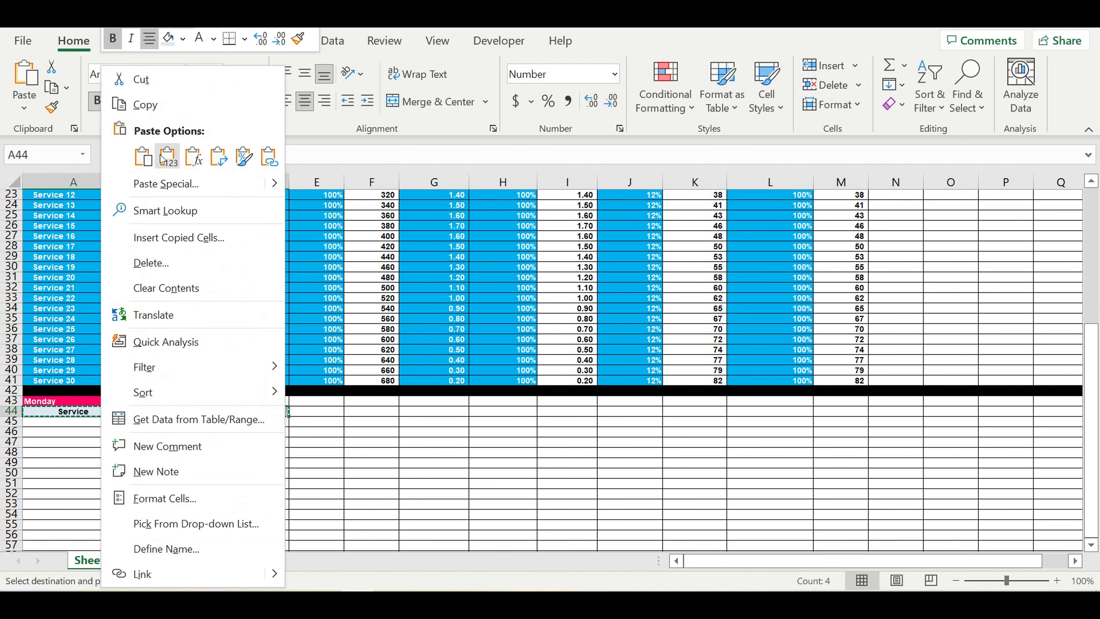
click(172, 159)
Step: AutoFit columns B through D to their headings, then select A45
click(153, 181)
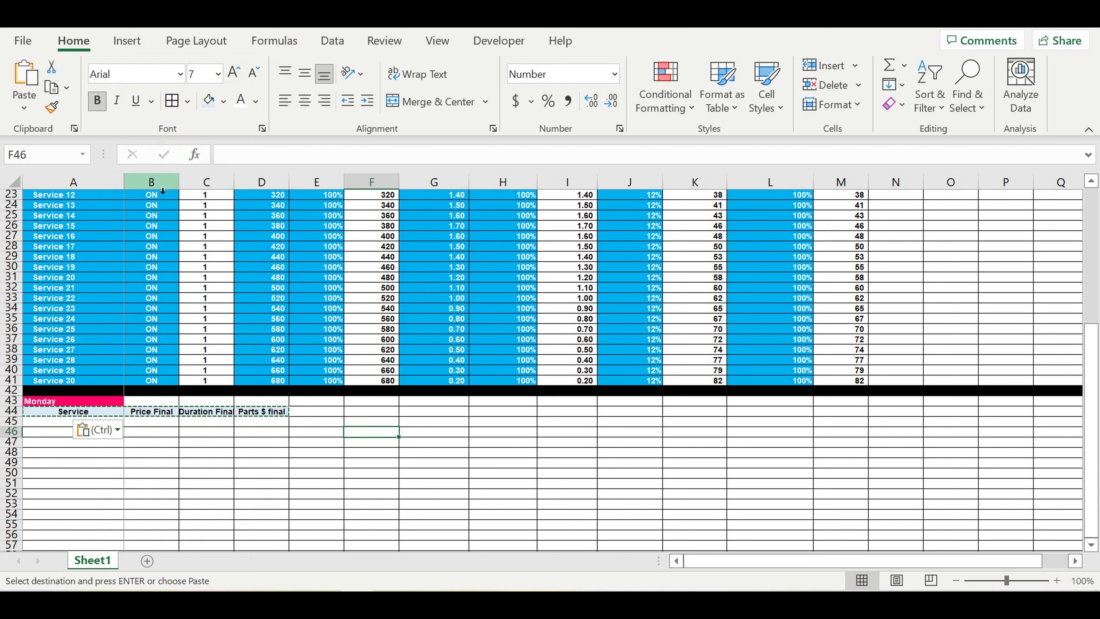
drag(180, 182, 238, 191)
double_click(238, 191)
click(309, 462)
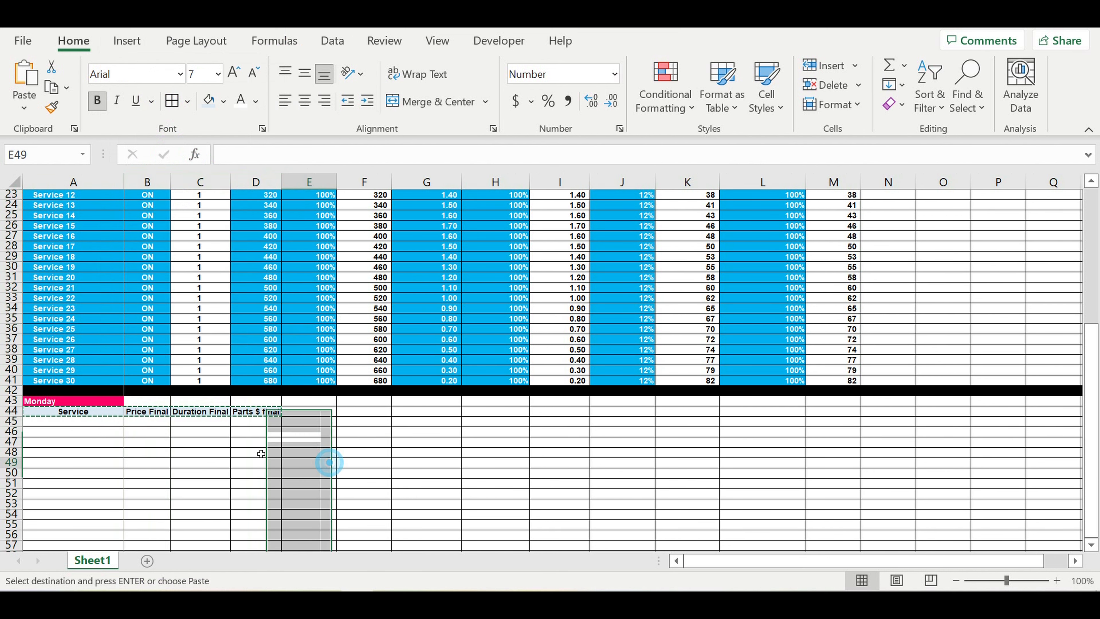
click(111, 422)
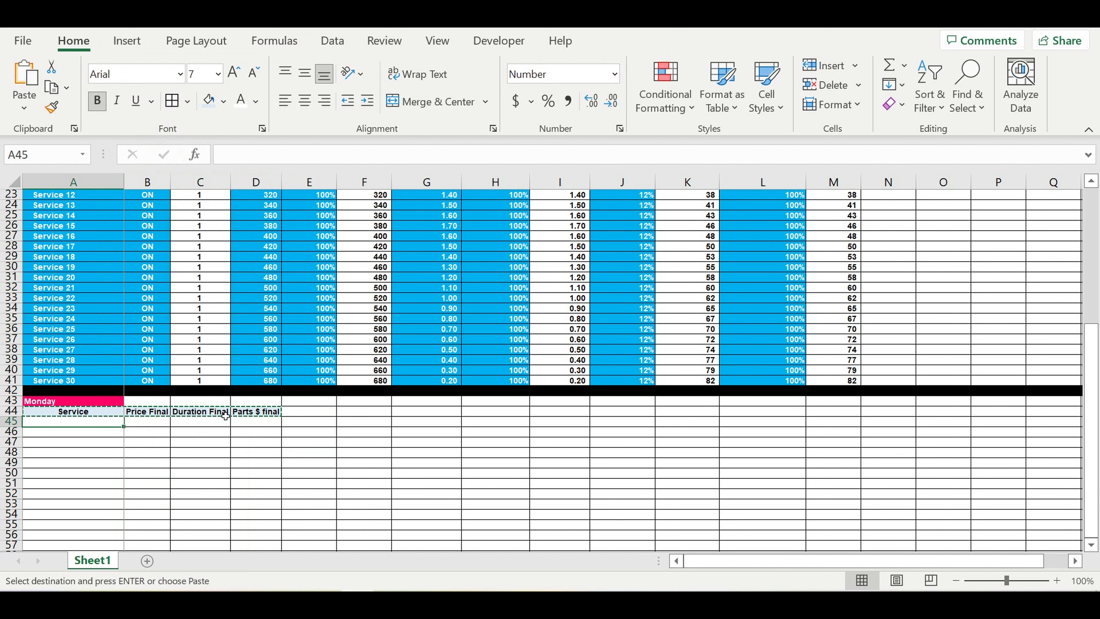
scroll(226, 416, down, 3)
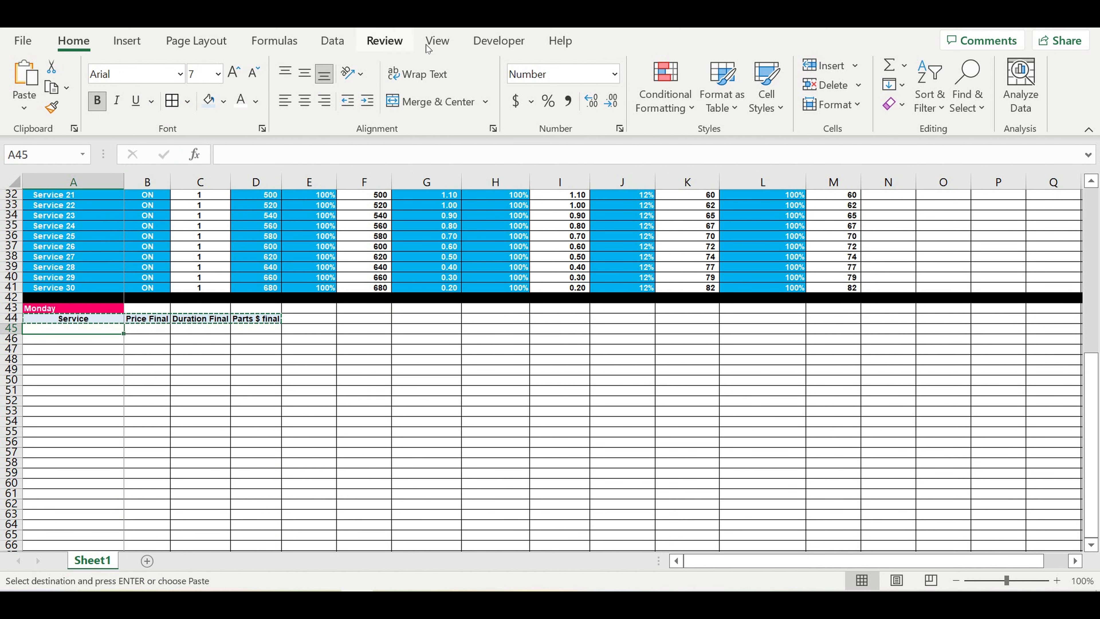
Step: Add List data validation to A45 using the service names in $A$12:$A$41
click(333, 40)
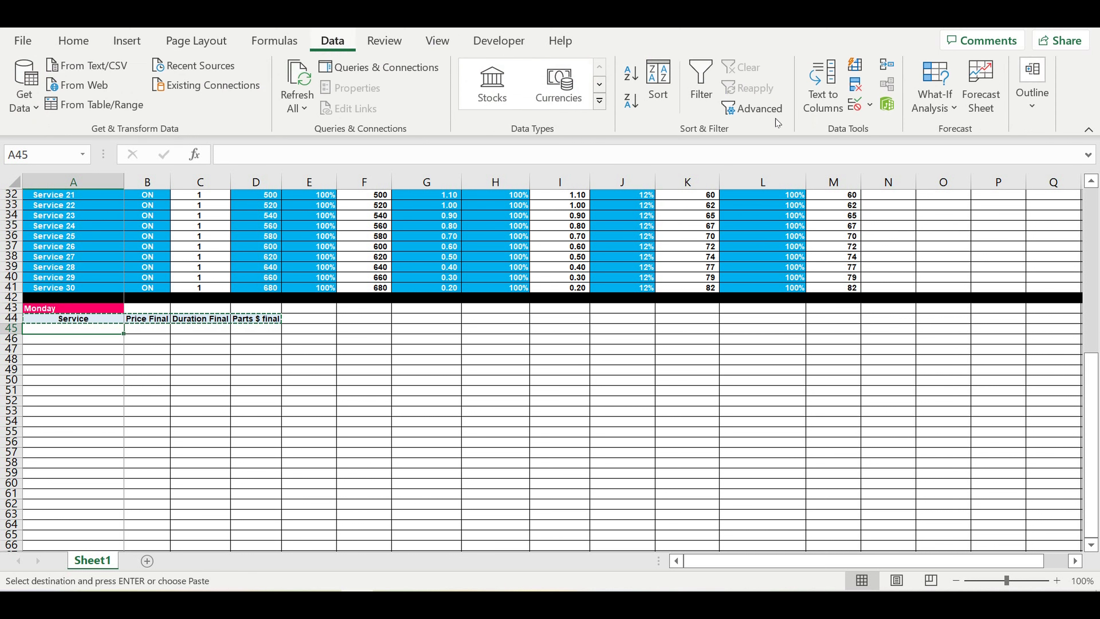
click(882, 105)
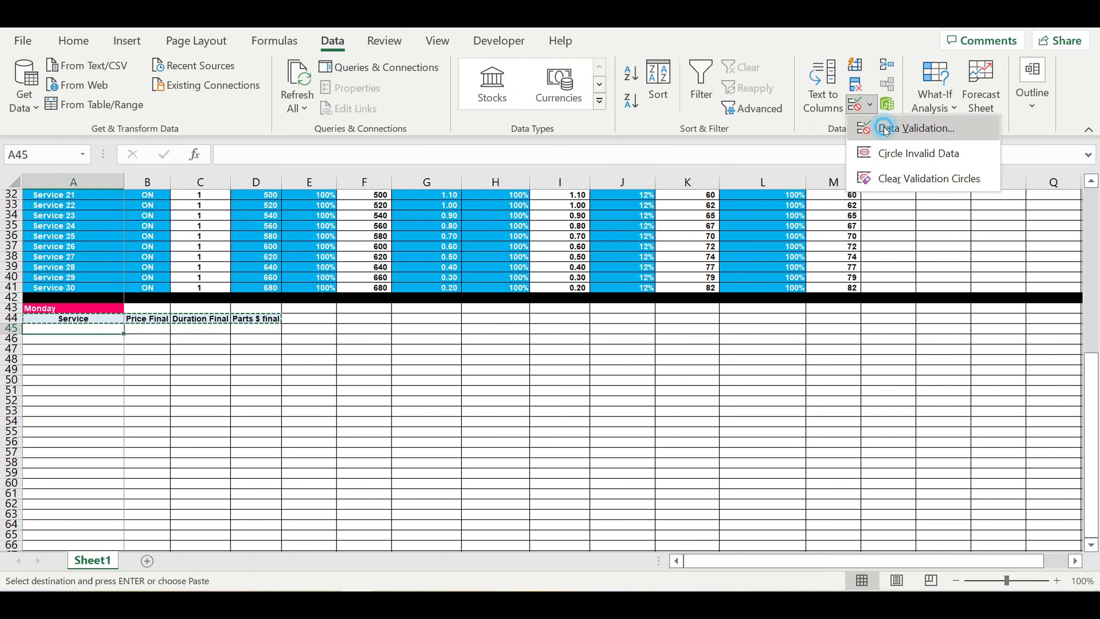
click(884, 127)
click(791, 102)
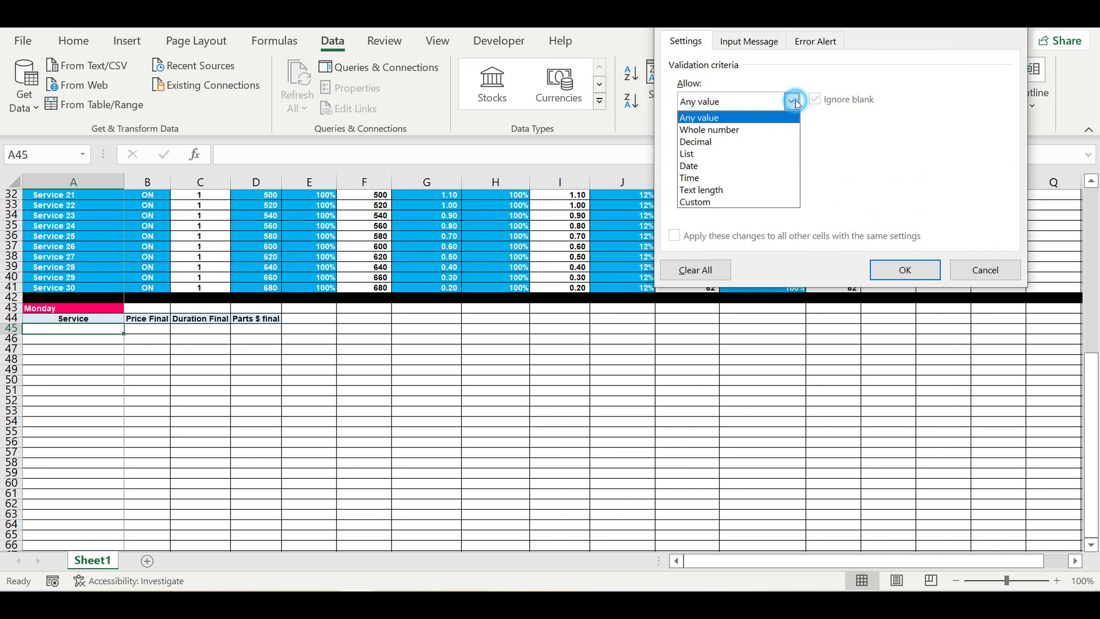
click(702, 154)
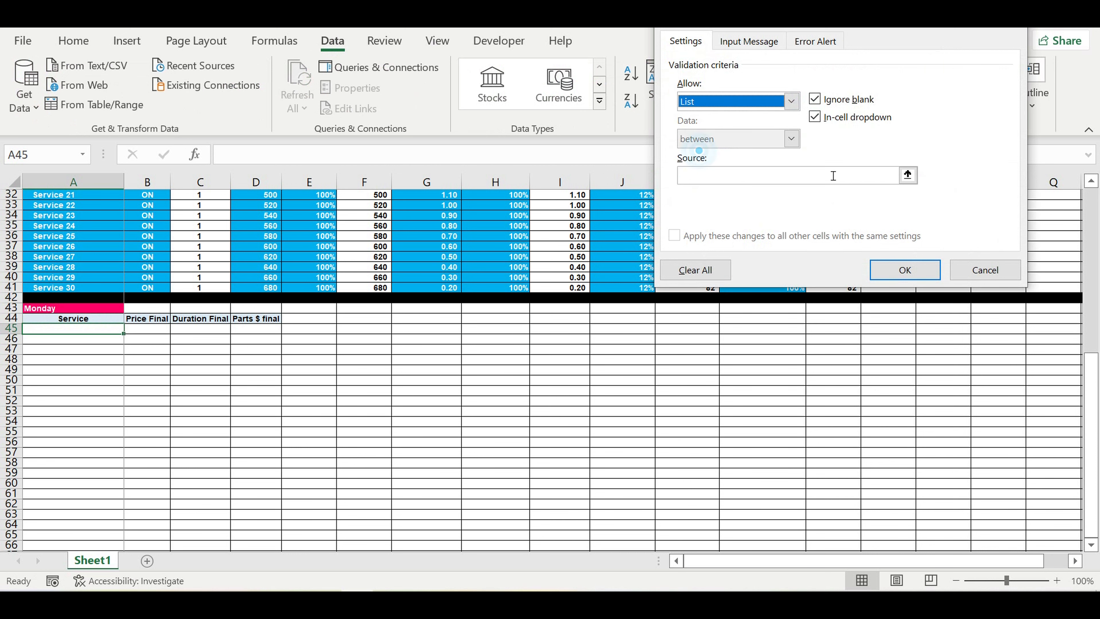
click(907, 175)
scroll(332, 404, up, 2)
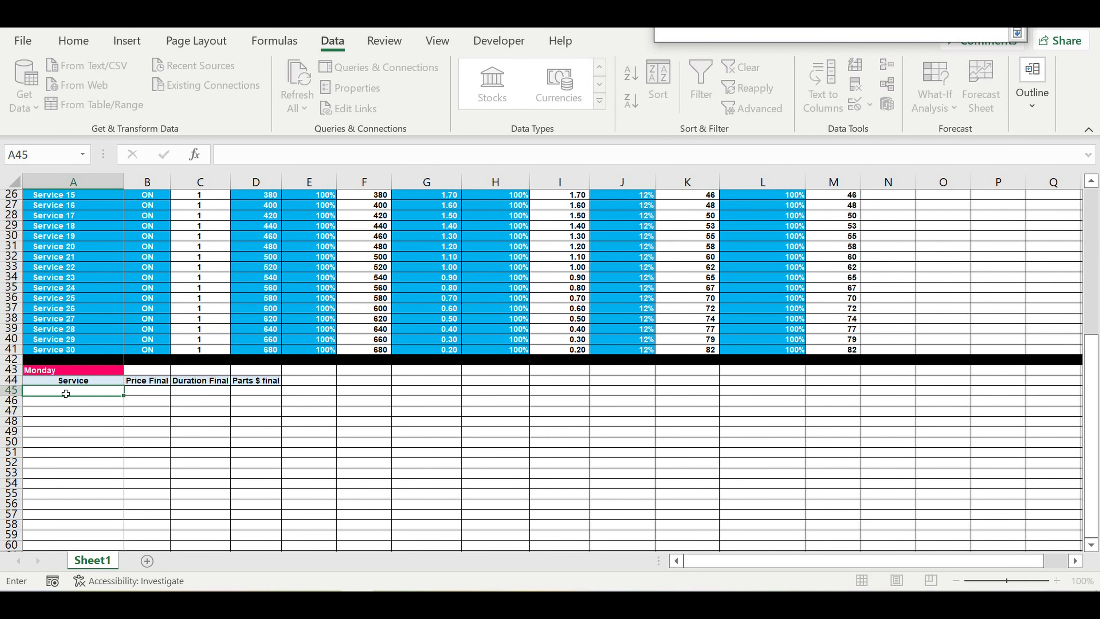
scroll(72, 388, up, 6)
drag(51, 237, 62, 542)
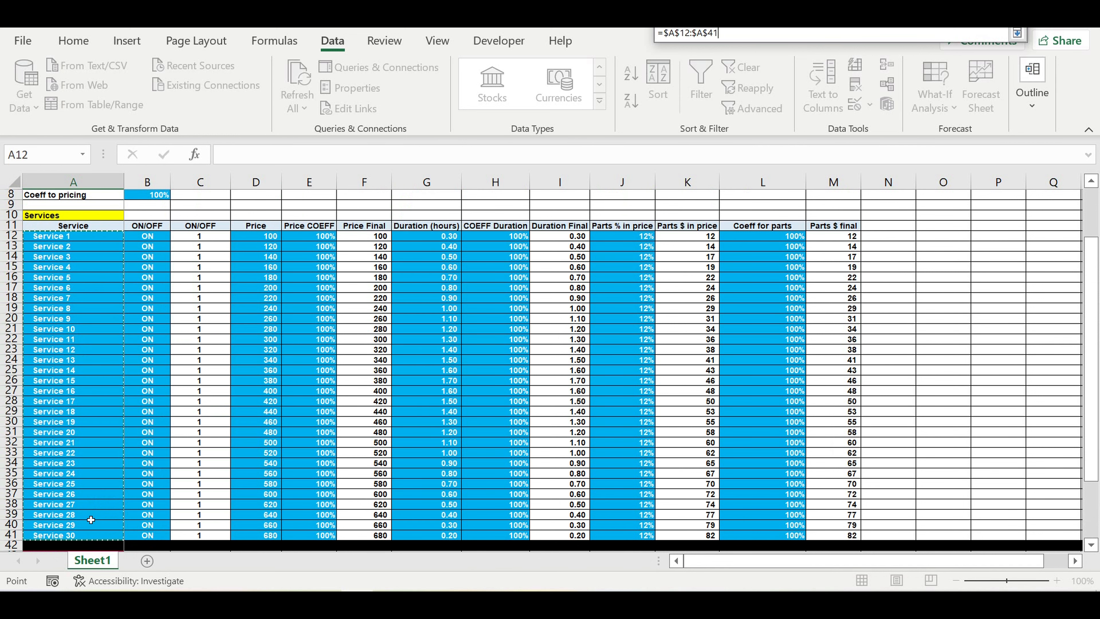
key(Return)
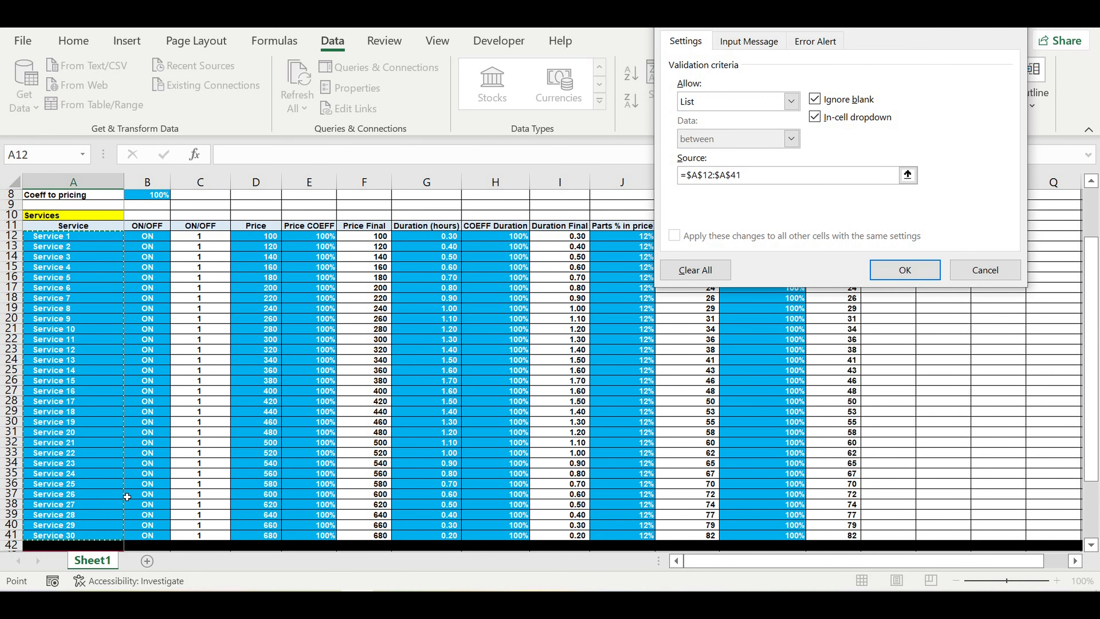
key(Return)
scroll(161, 452, down, 5)
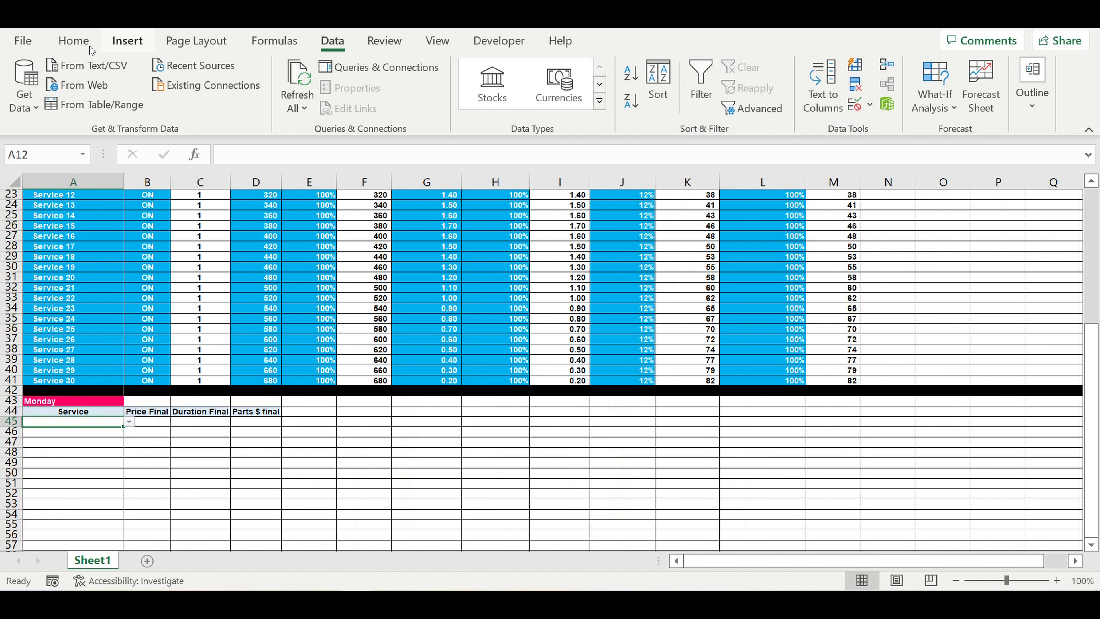
Step: Fill A45 light blue and check its new service dropdown
click(73, 40)
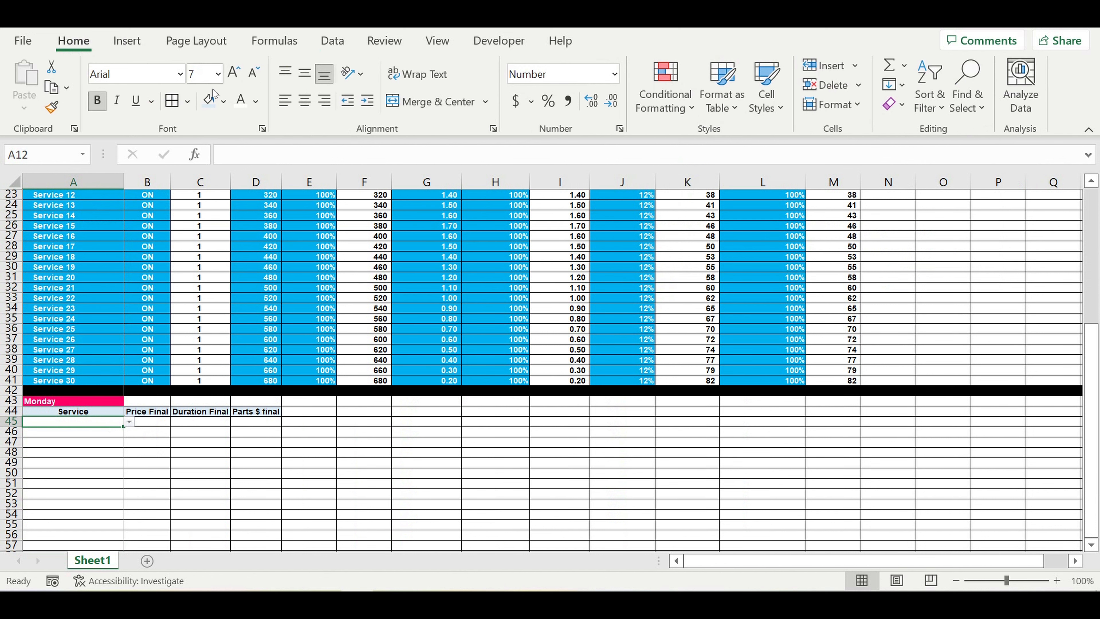
click(223, 101)
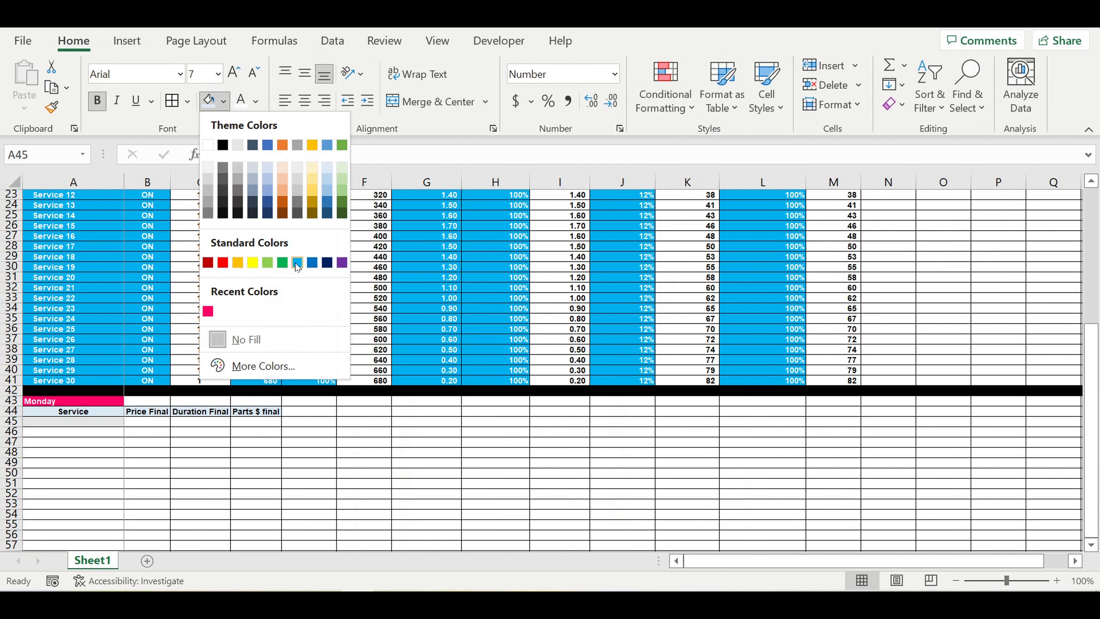
click(298, 263)
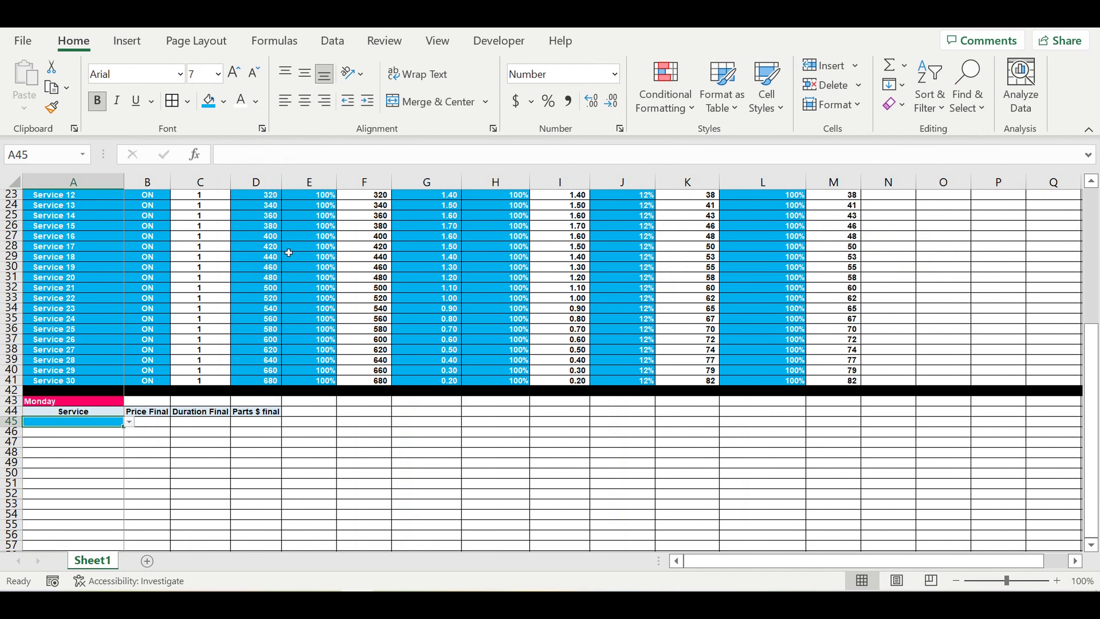
scroll(239, 404, down, 1)
scroll(242, 390, down, 4)
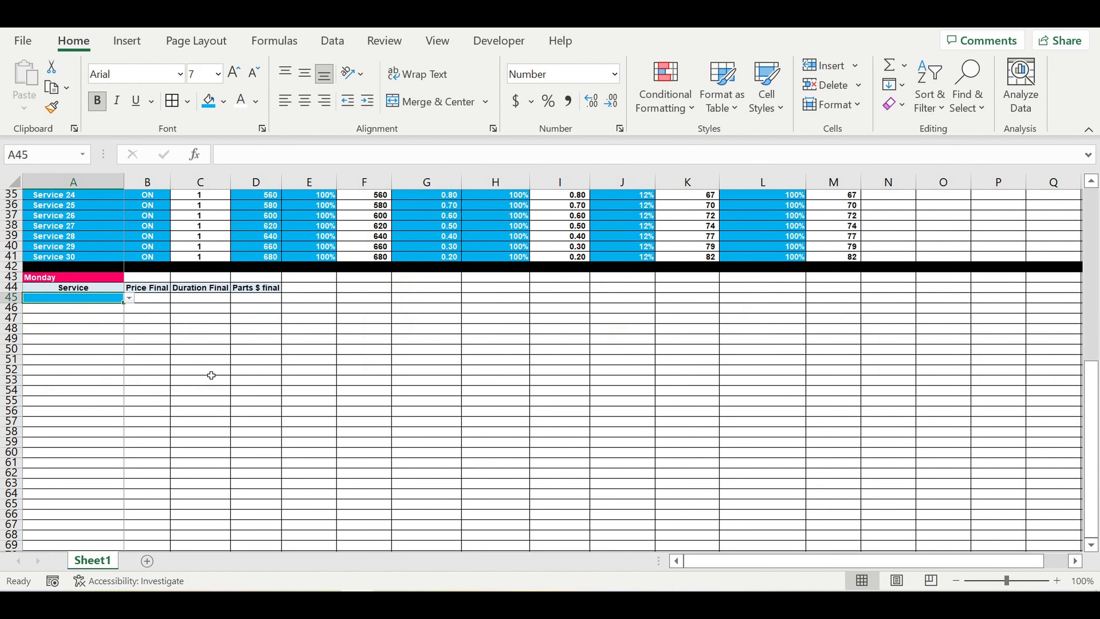
click(198, 368)
click(112, 300)
click(130, 299)
click(130, 299)
Step: Drag A45's fill handle down column A to row 91
drag(125, 311, 98, 541)
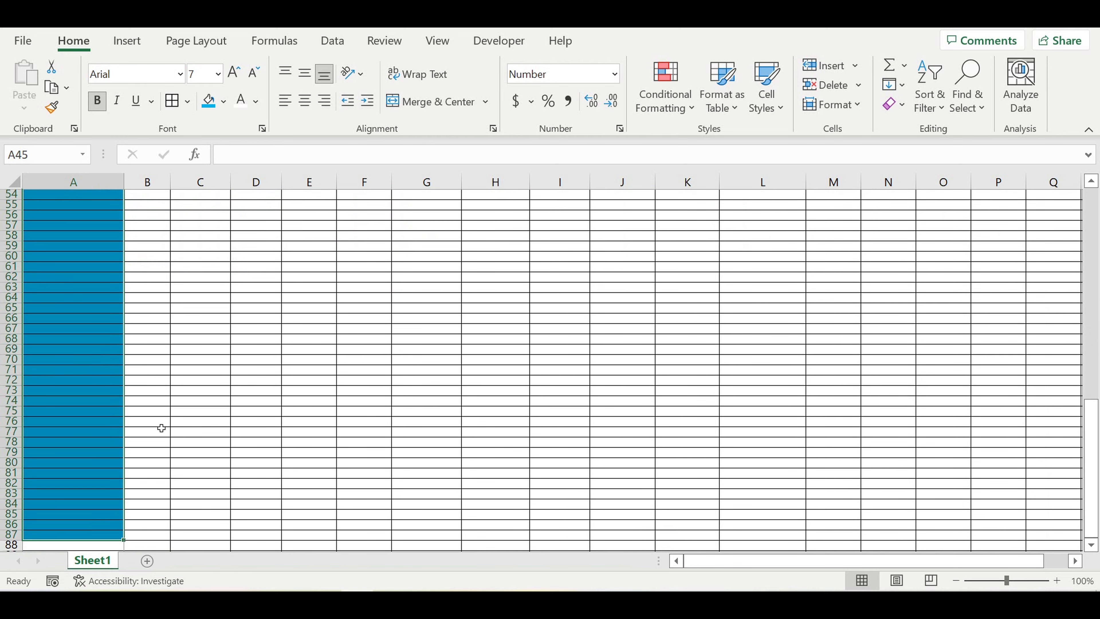
scroll(159, 429, up, 4)
scroll(159, 423, down, 6)
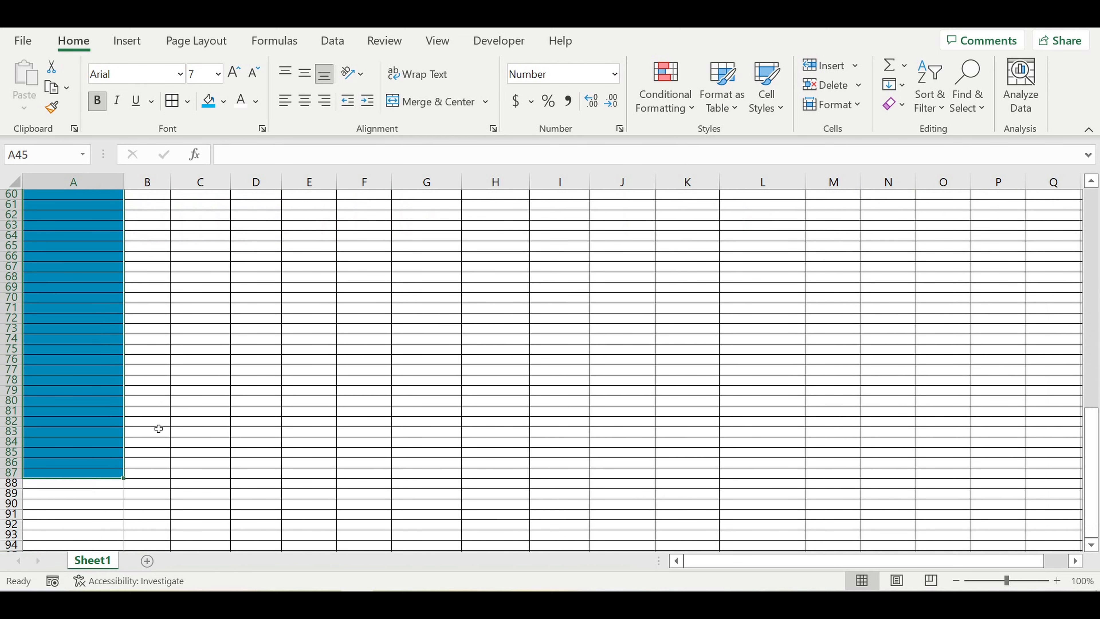
drag(123, 479, 116, 518)
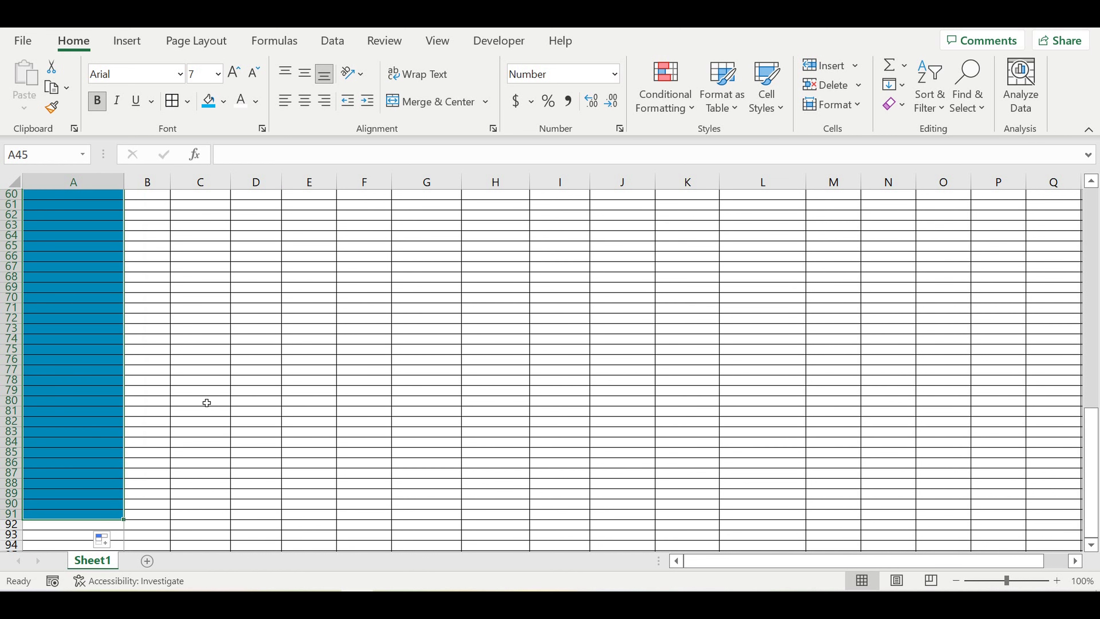
scroll(204, 399, up, 9)
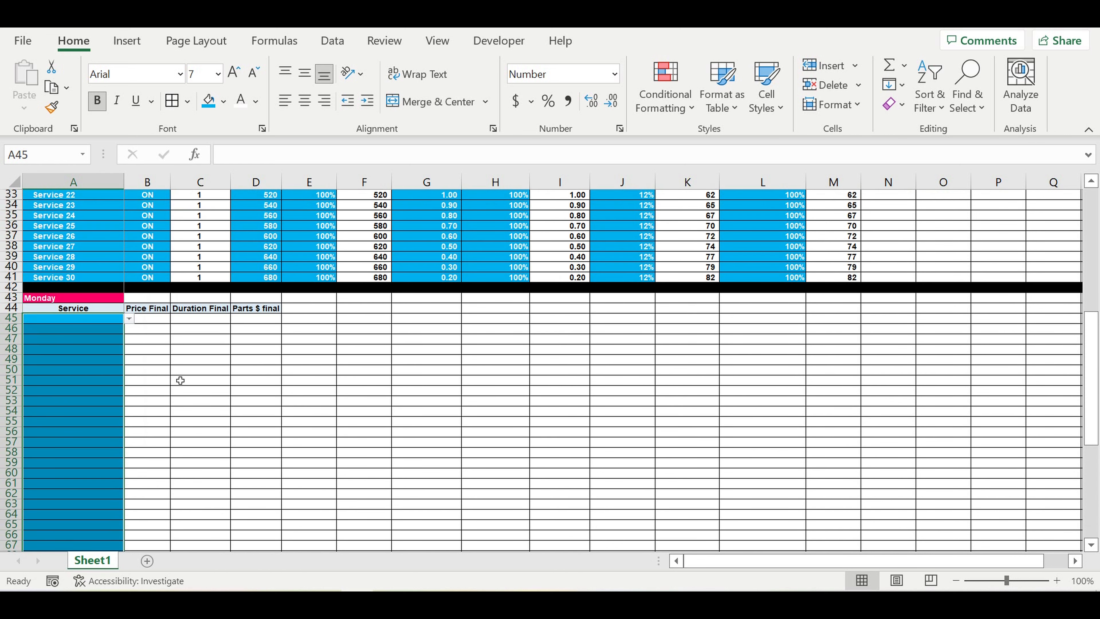
click(180, 380)
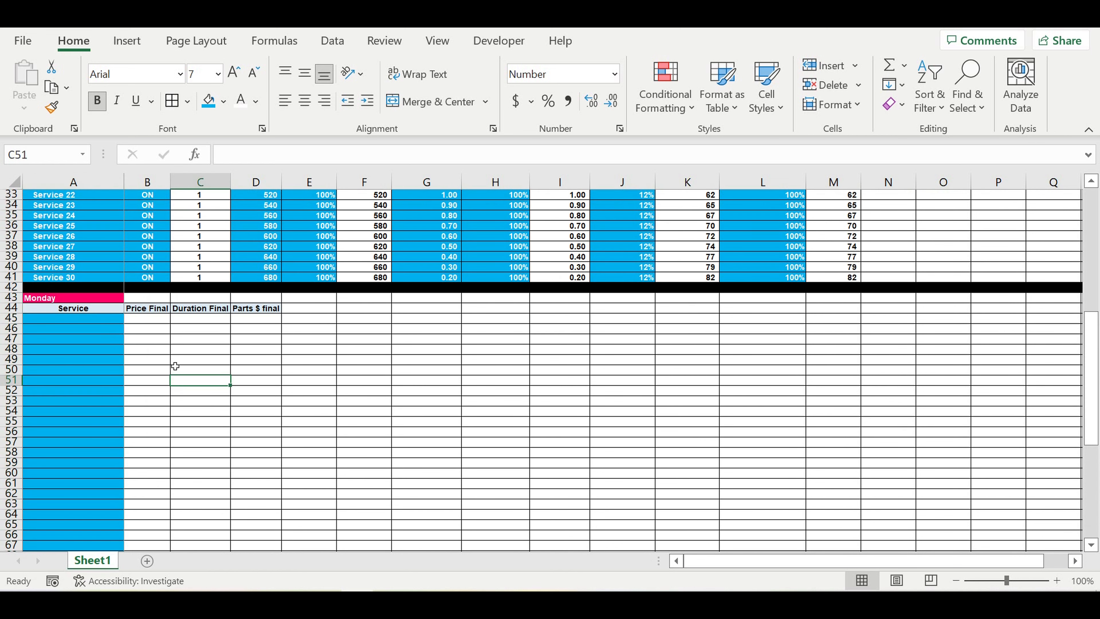
Step: Pick Service 3 in A45 and Service 12 in A46 from the dropdowns
click(120, 318)
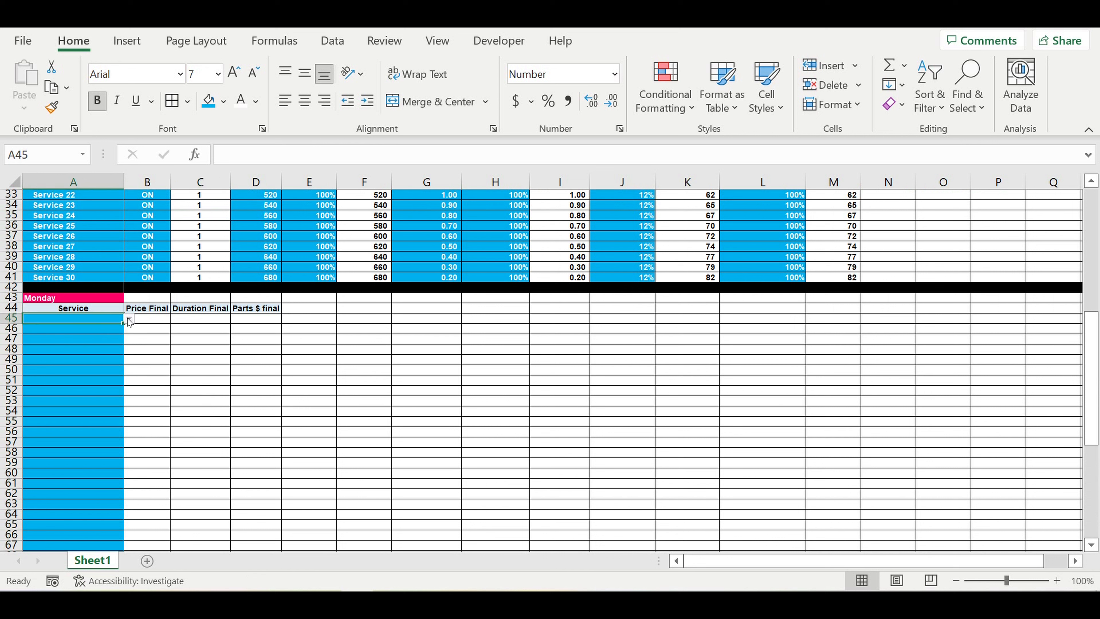
click(129, 320)
click(92, 353)
click(61, 330)
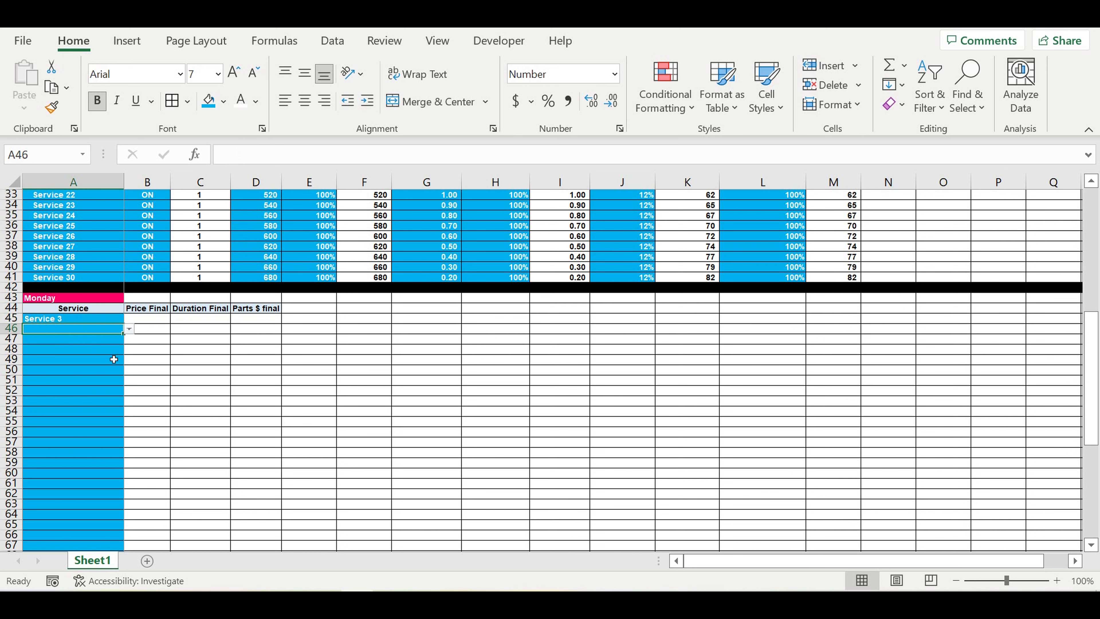
click(129, 329)
click(68, 394)
click(130, 329)
click(78, 404)
click(130, 328)
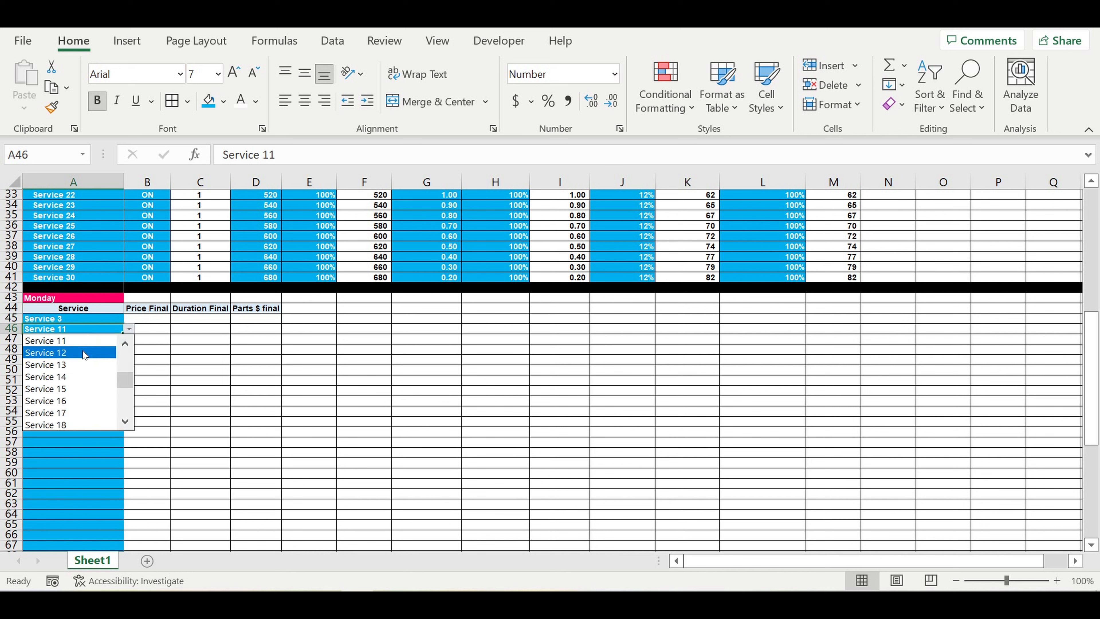
click(85, 355)
Step: Pick Service 5 in A47 and Service 8 in A48 from the dropdowns
click(114, 340)
click(129, 338)
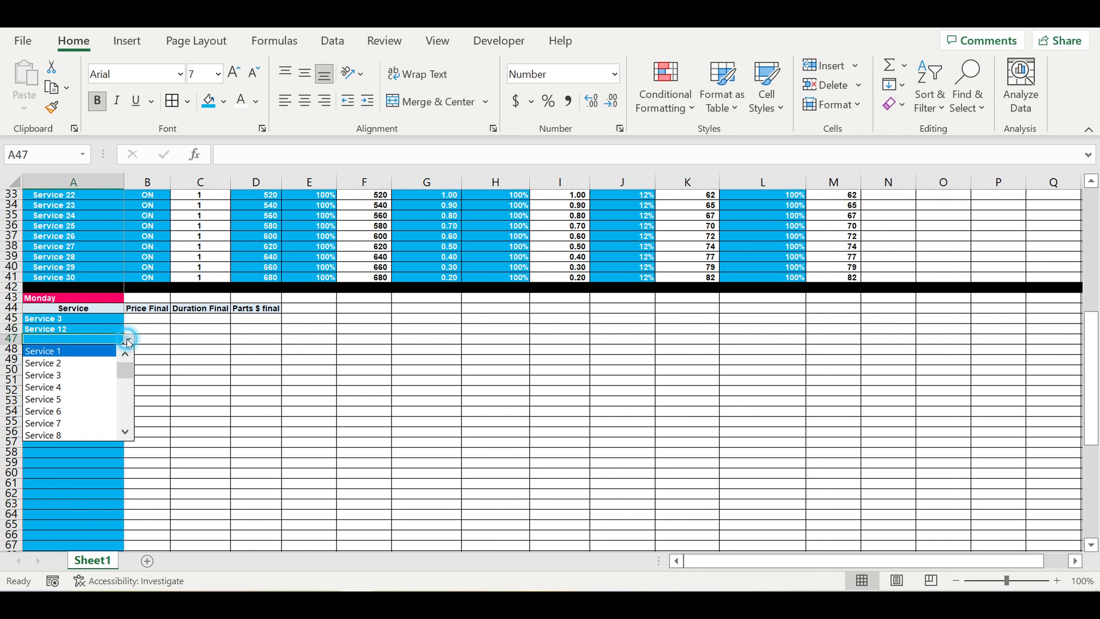
click(72, 398)
click(77, 356)
click(130, 349)
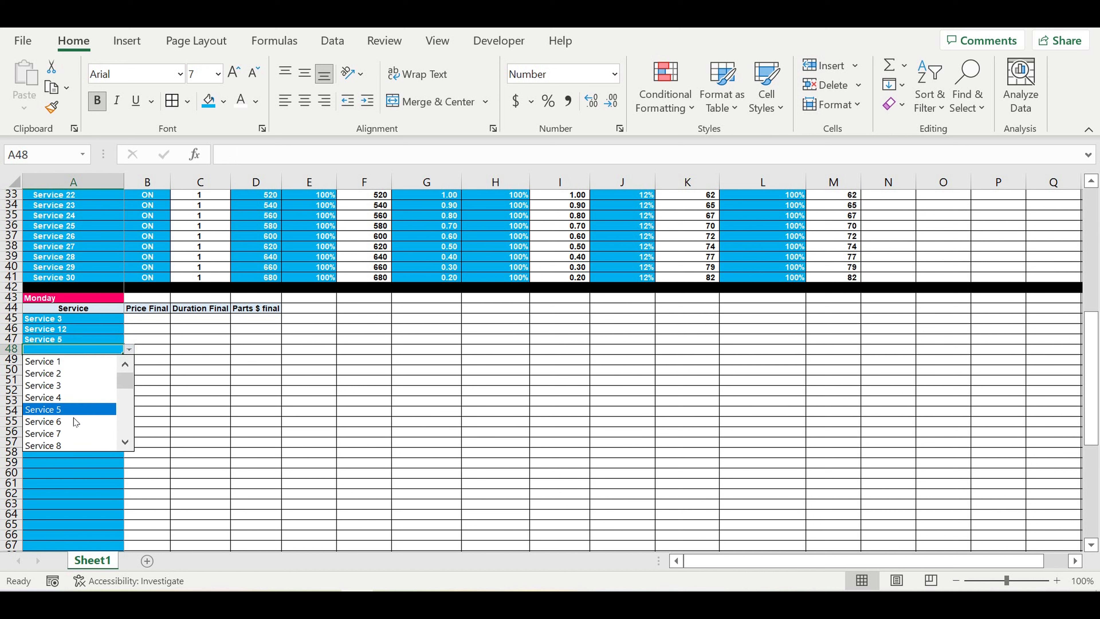
click(72, 443)
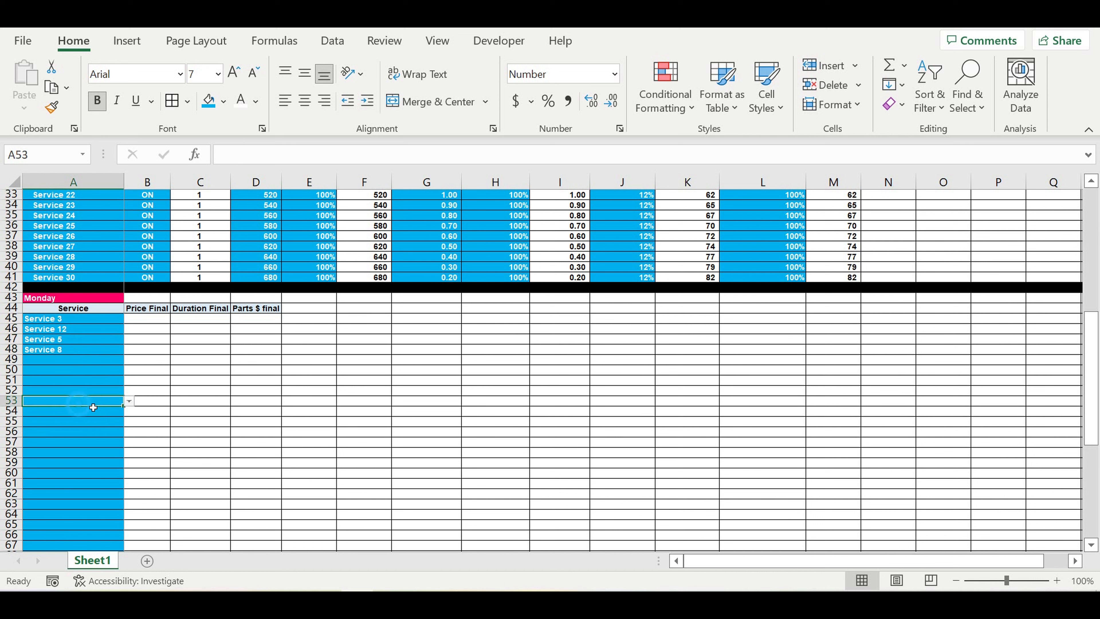
click(199, 390)
click(239, 362)
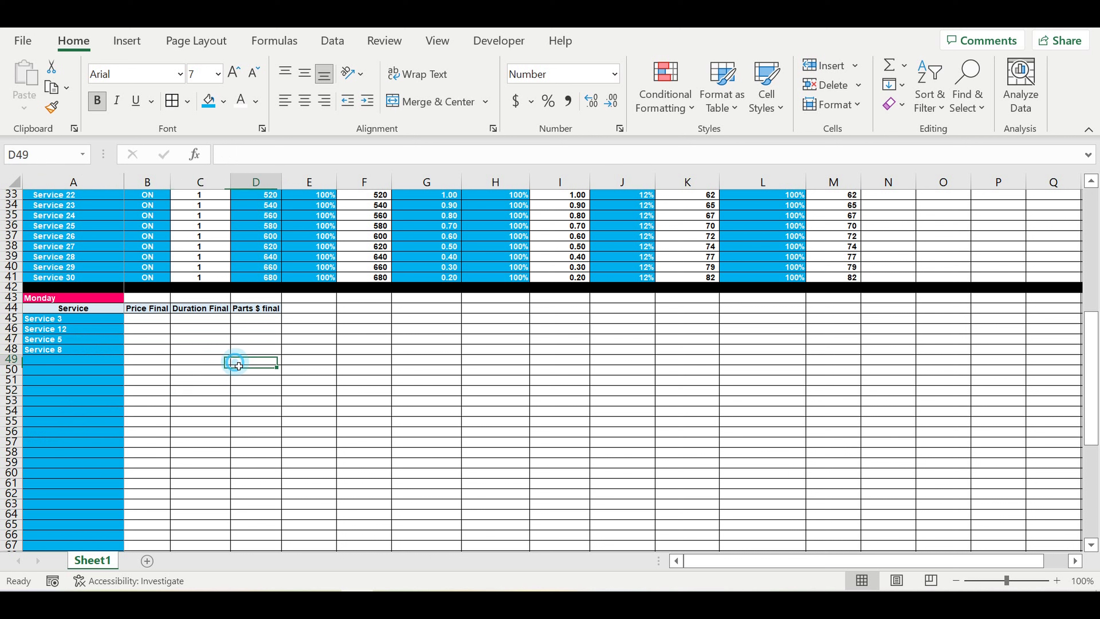
click(151, 322)
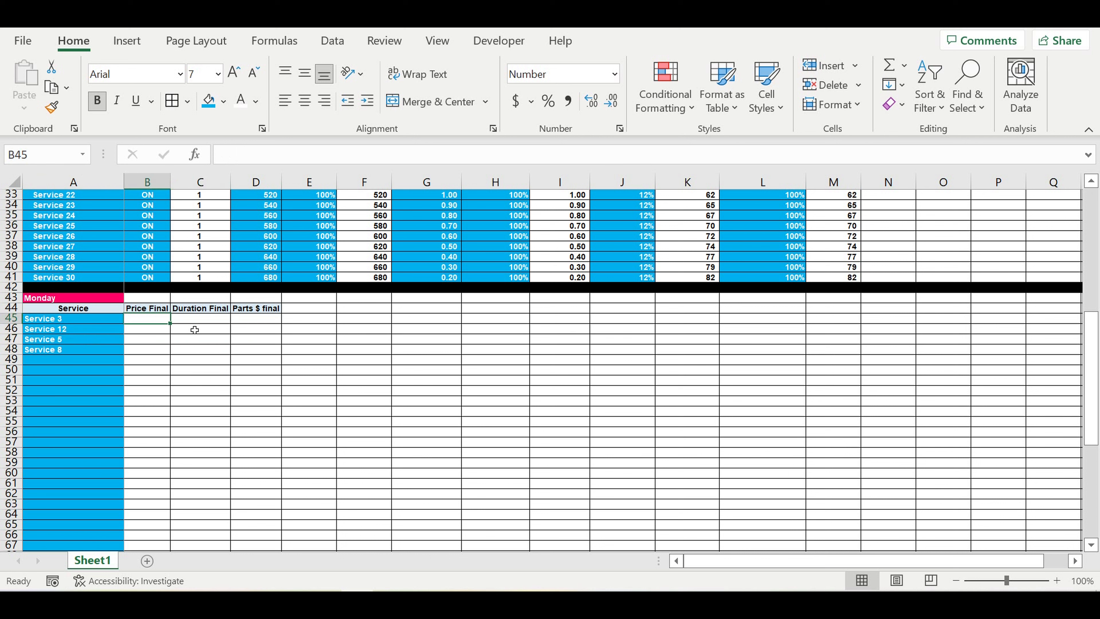
click(199, 319)
click(256, 322)
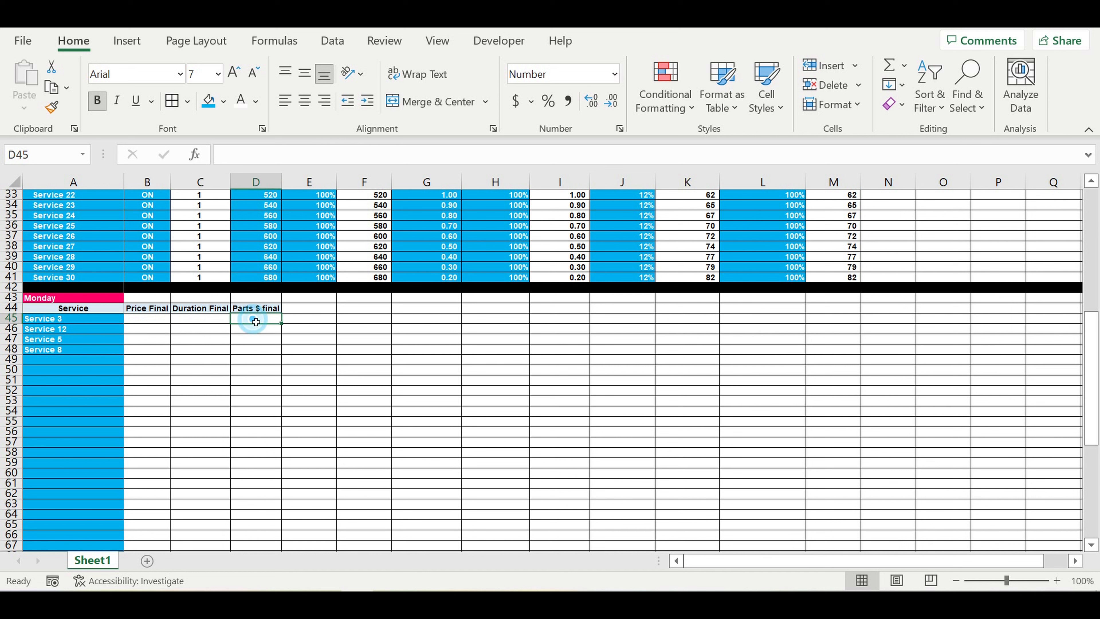
drag(73, 318, 61, 350)
click(251, 350)
click(208, 351)
click(153, 319)
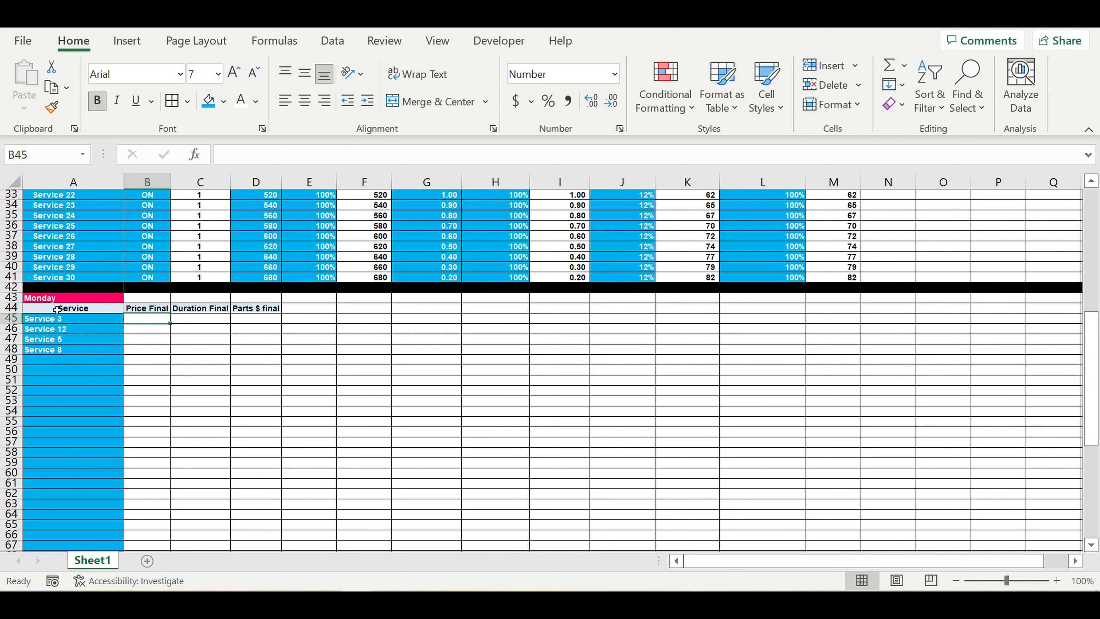
click(47, 302)
click(208, 311)
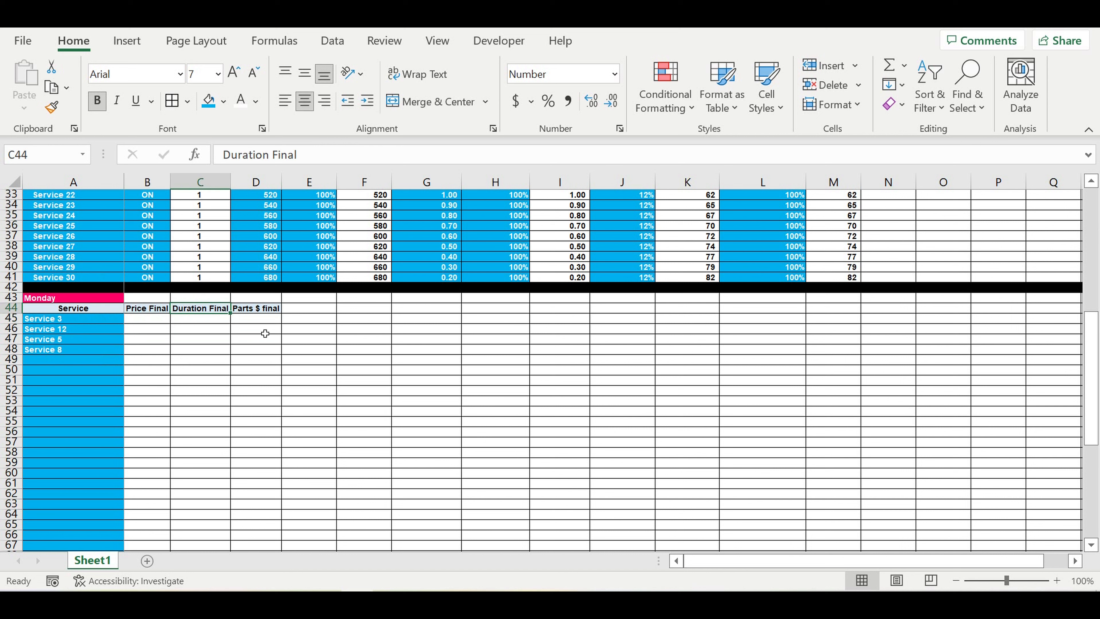
click(259, 312)
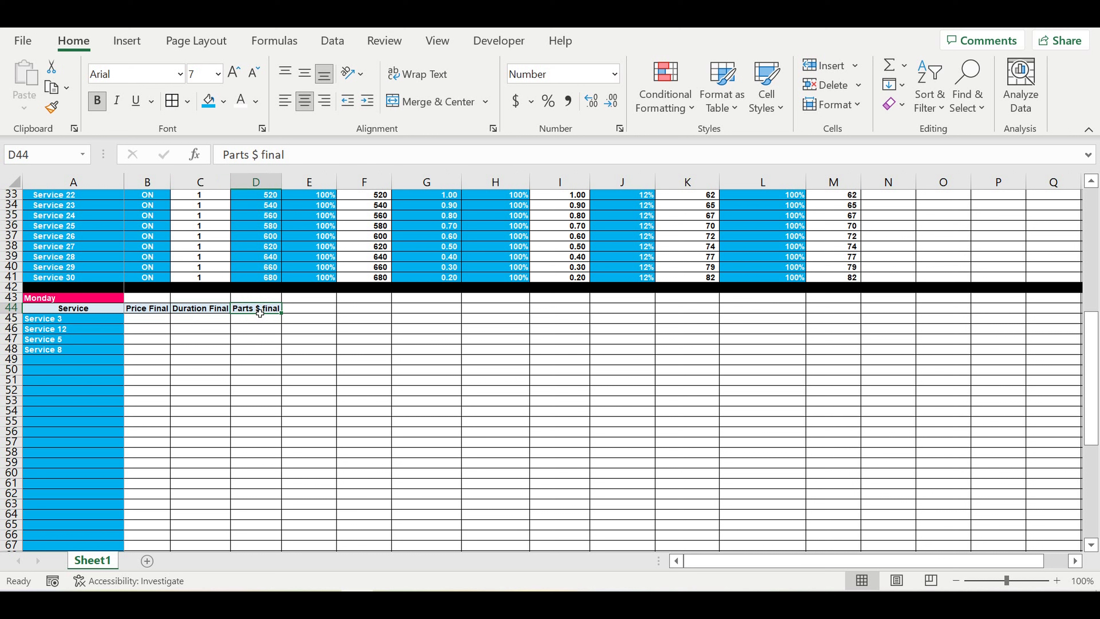
click(95, 301)
drag(54, 325, 40, 476)
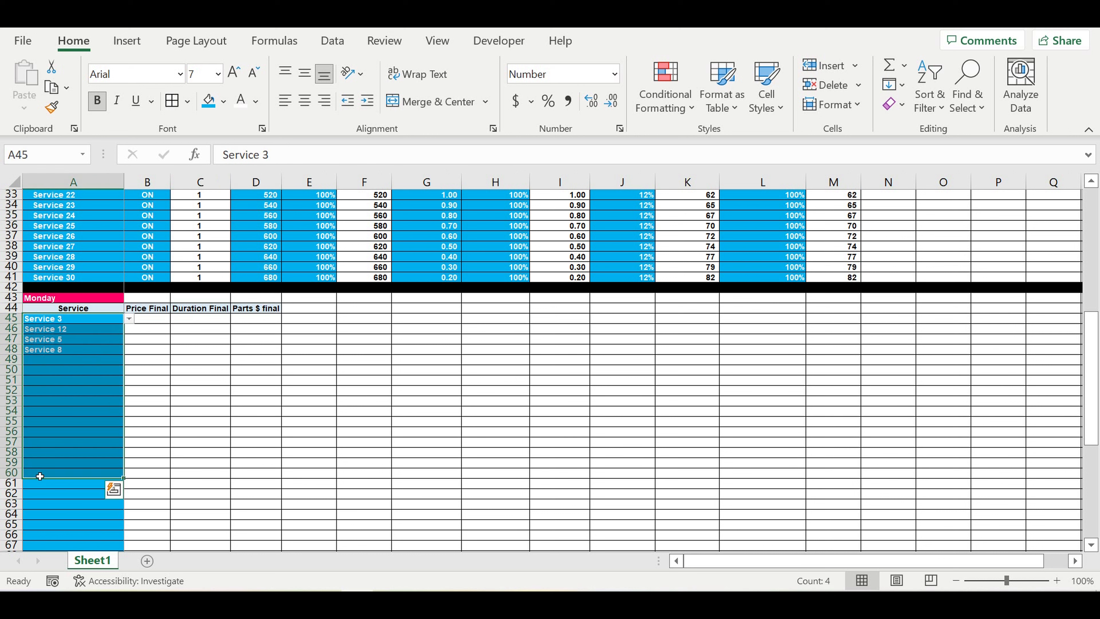
click(227, 392)
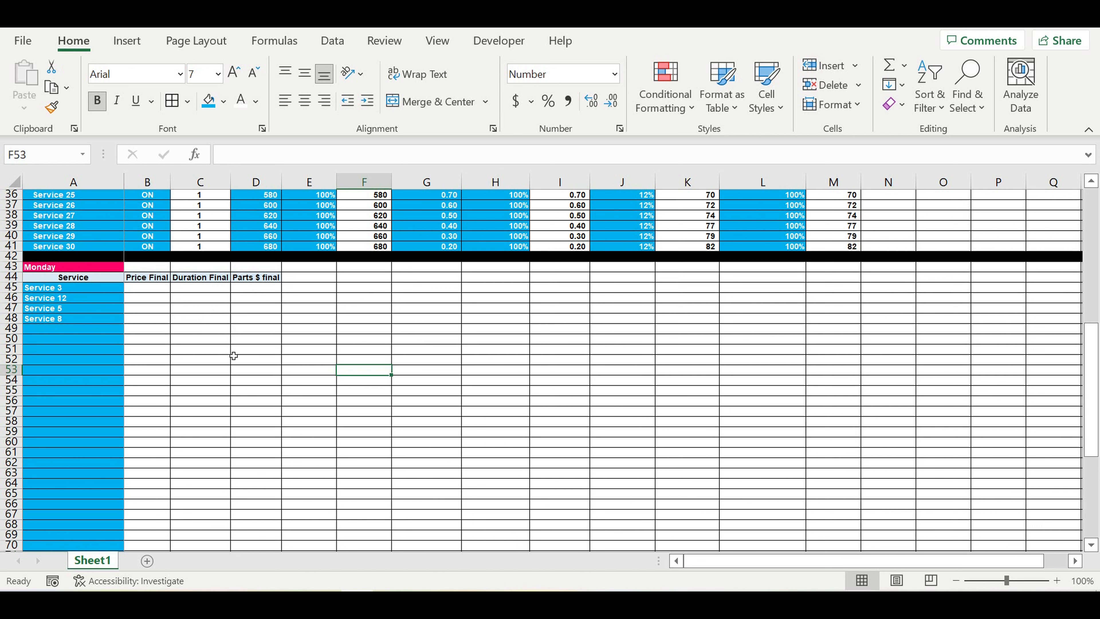
click(163, 290)
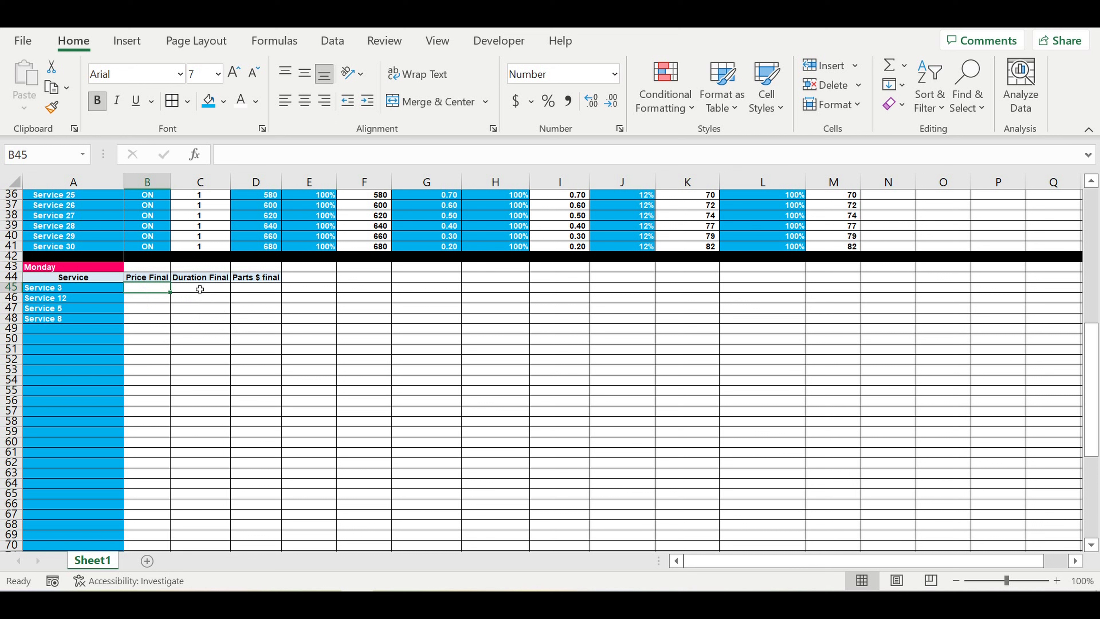
Step: Build a VLOOKUP in B45 on $A45 against the Services table, column 6, exact match
text(=vl)
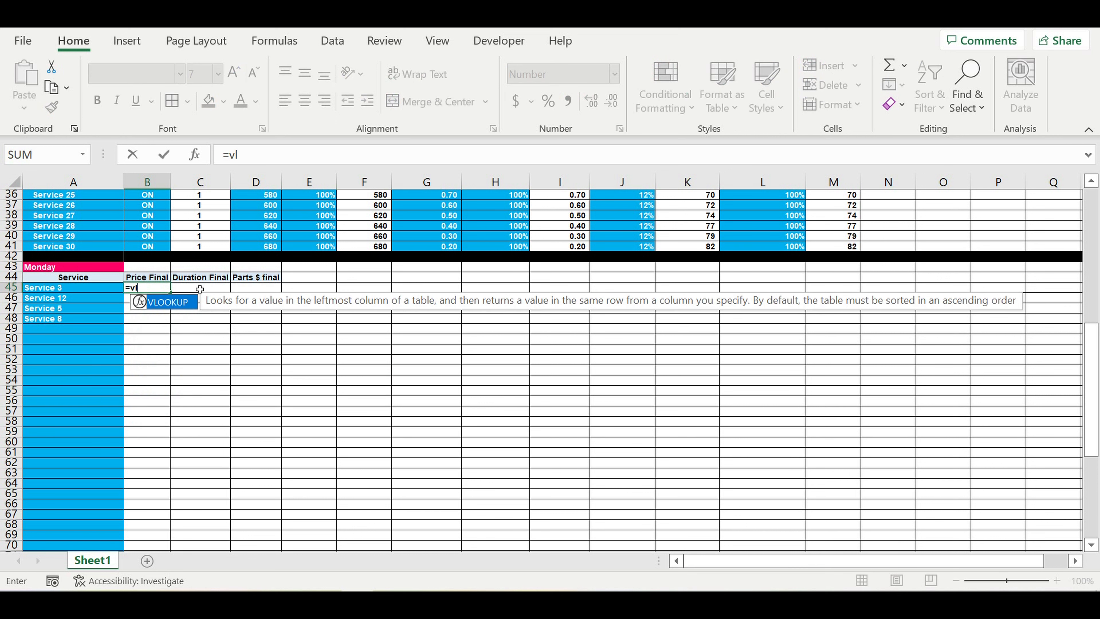
double_click(181, 301)
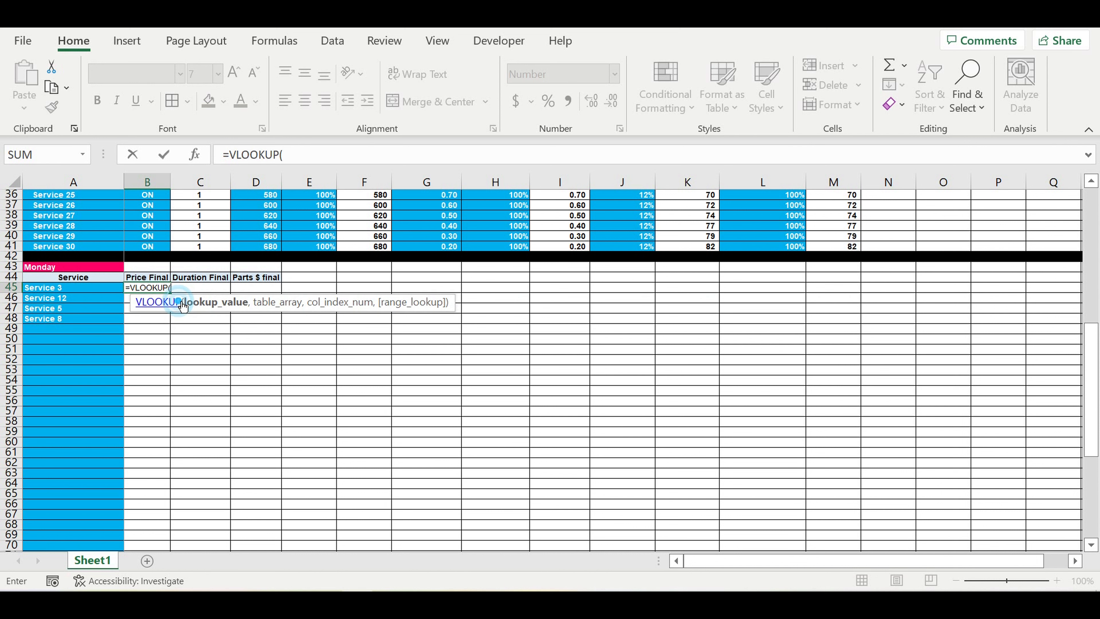
click(72, 290)
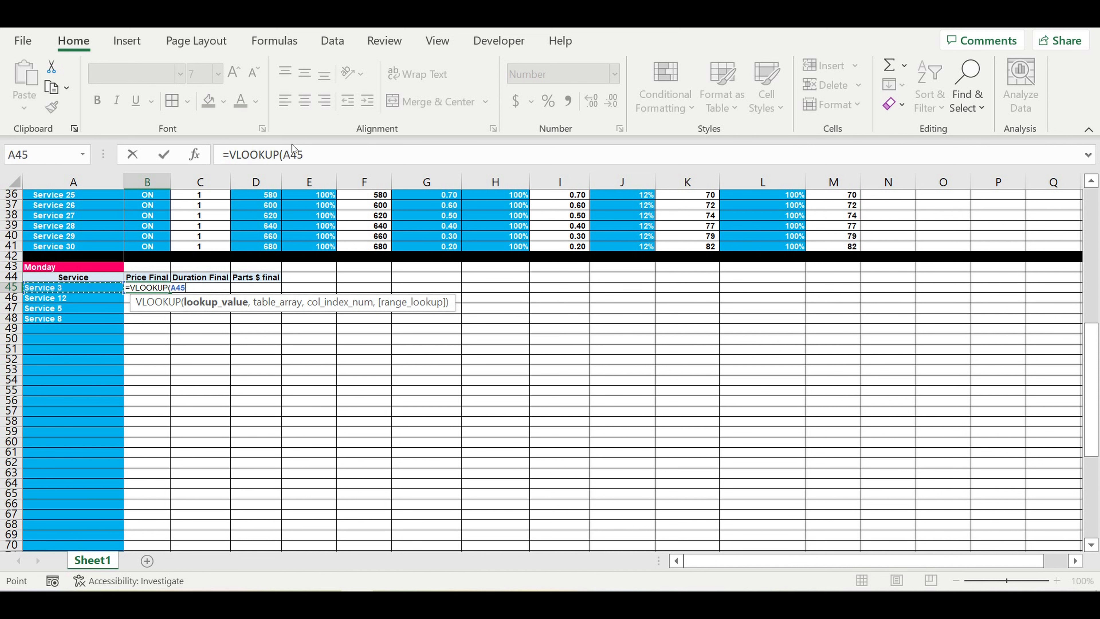
click(324, 158)
text(,)
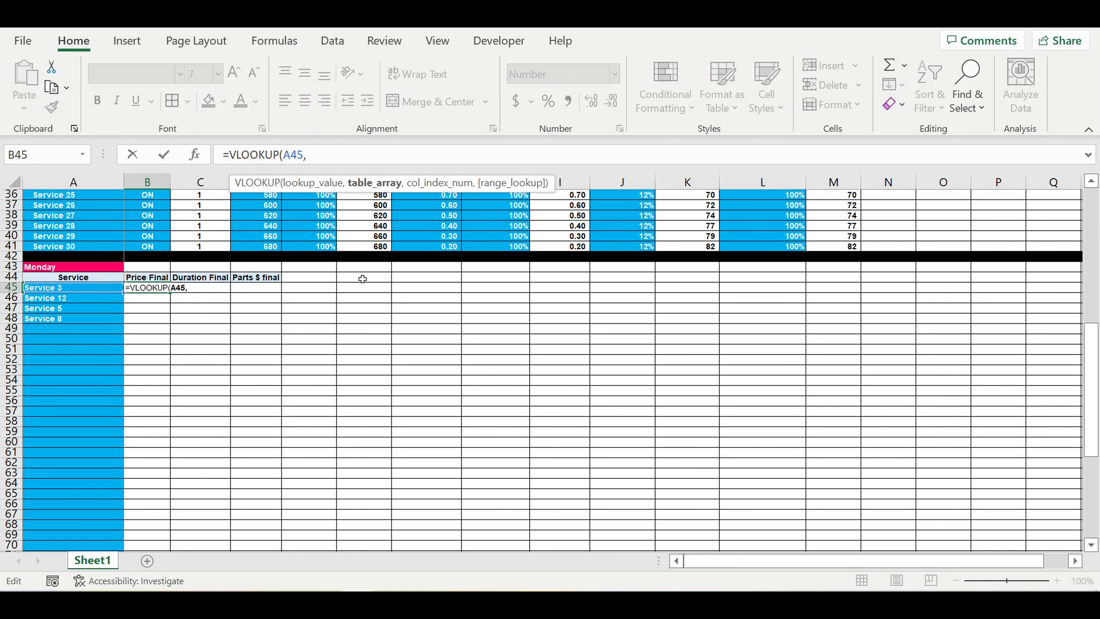
scroll(362, 279, up, 1)
scroll(359, 293, up, 2)
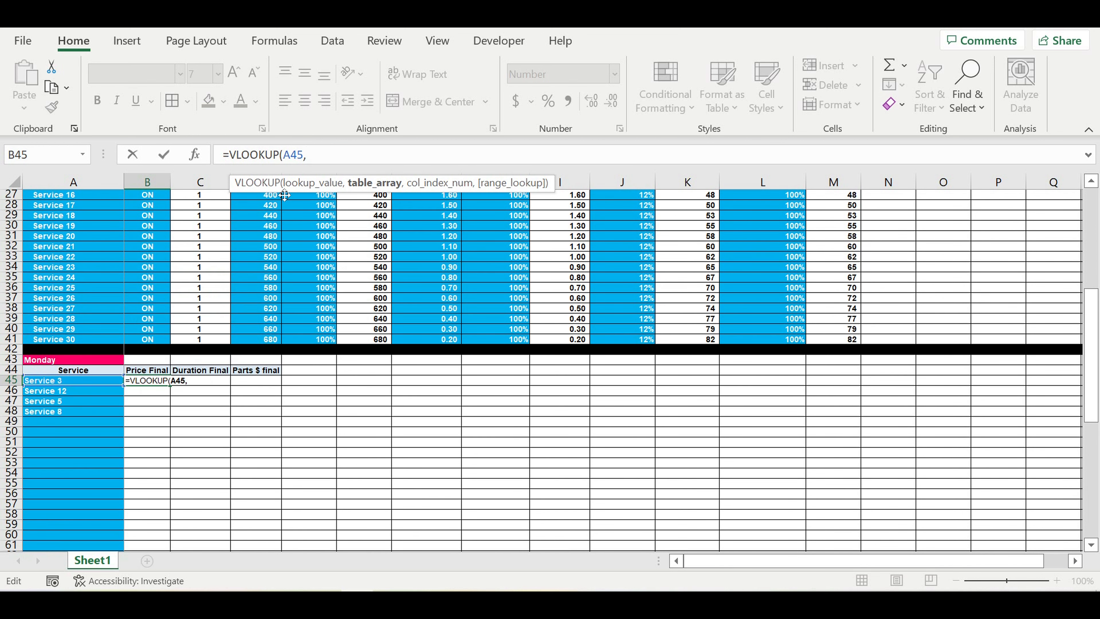
click(285, 155)
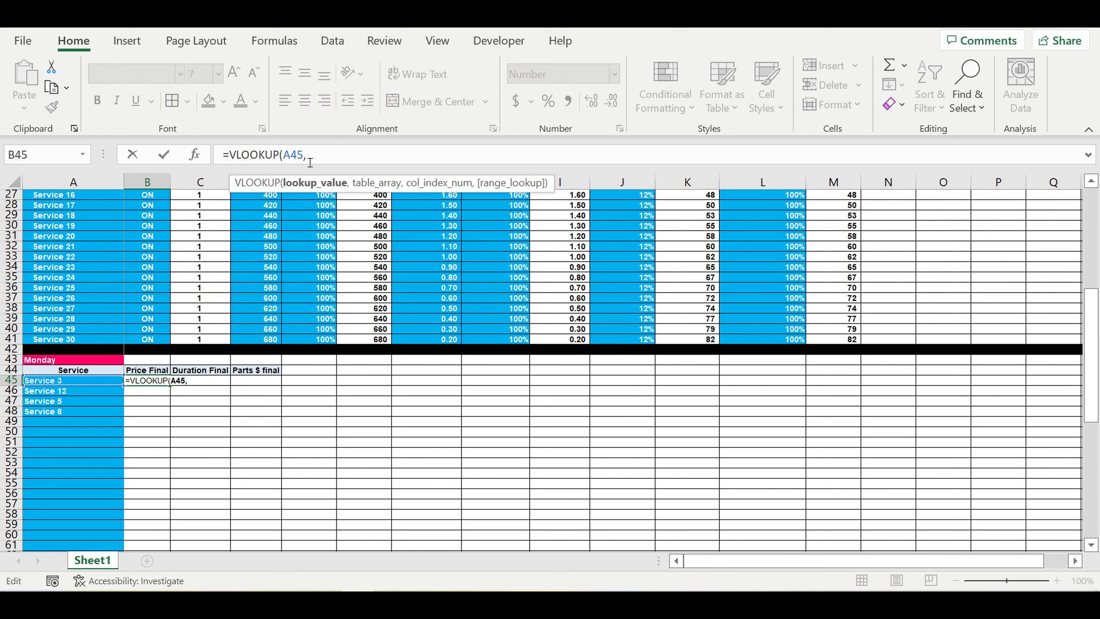
text($)
click(332, 154)
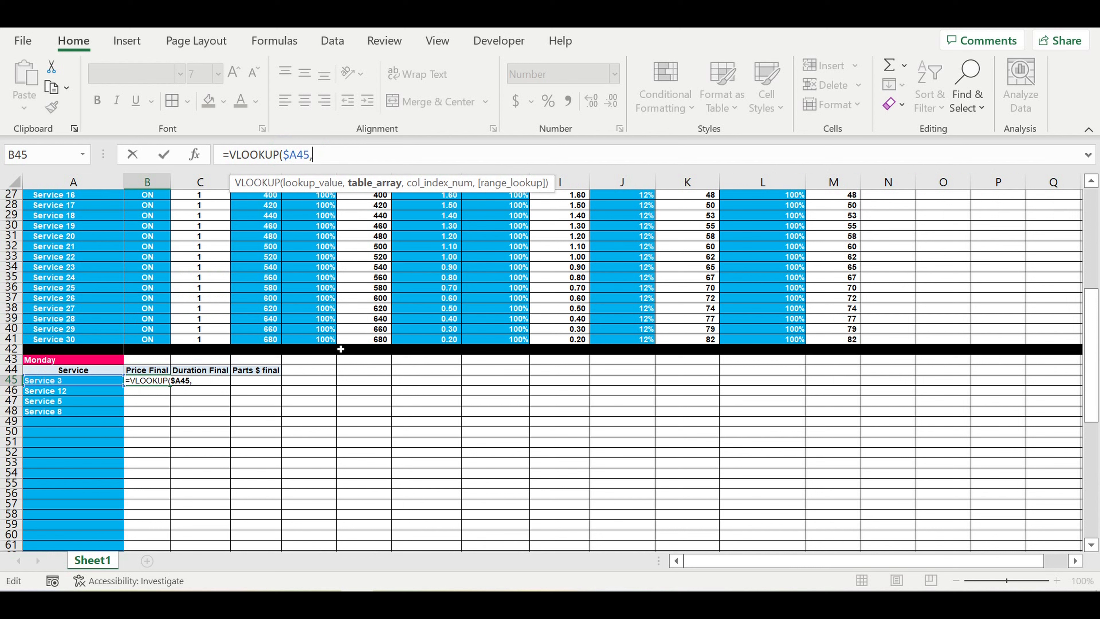
scroll(341, 349, up, 1)
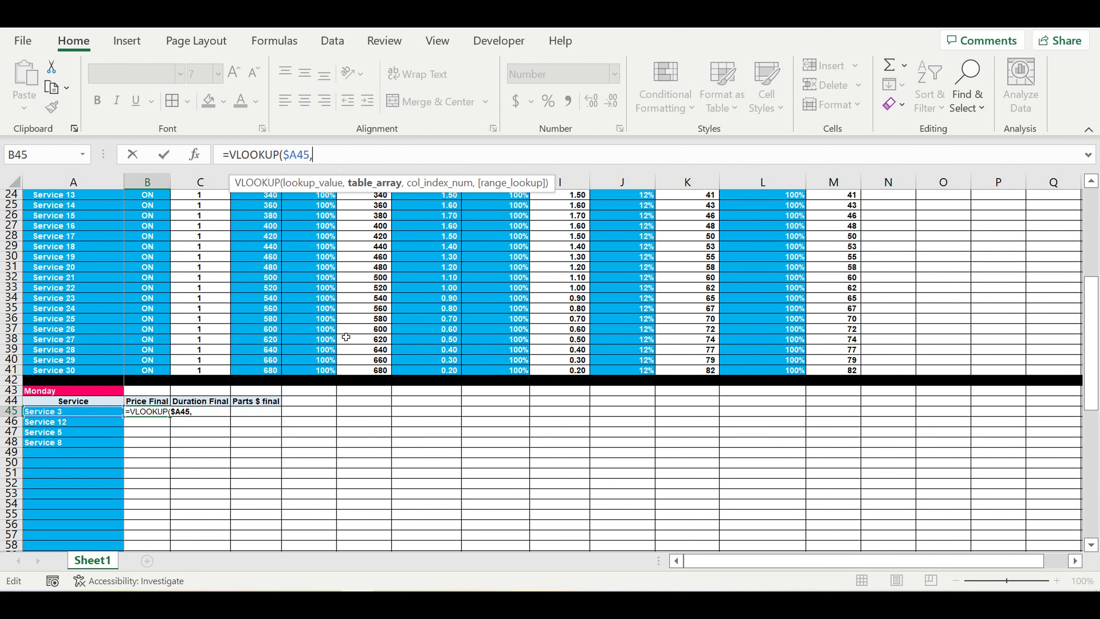
scroll(320, 342, up, 6)
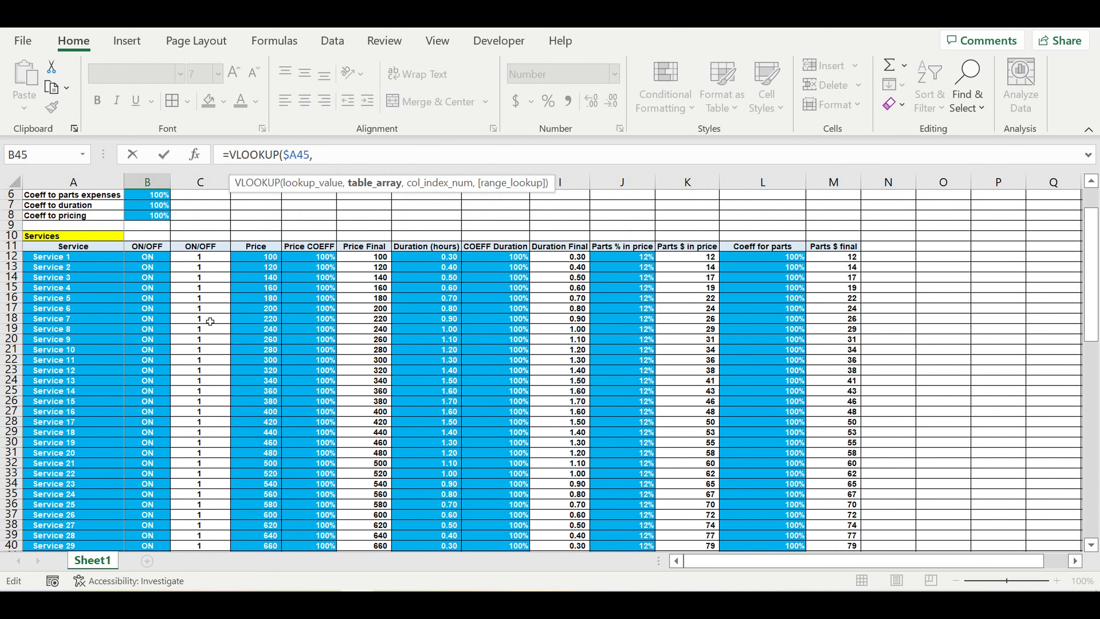
drag(72, 261, 828, 527)
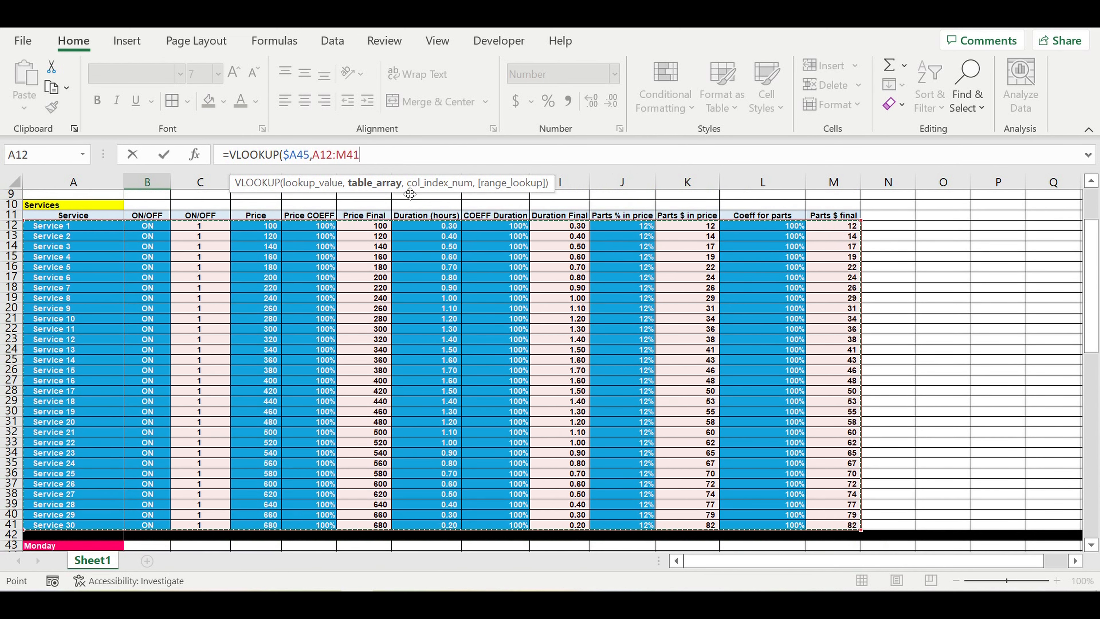
click(385, 156)
text(,)
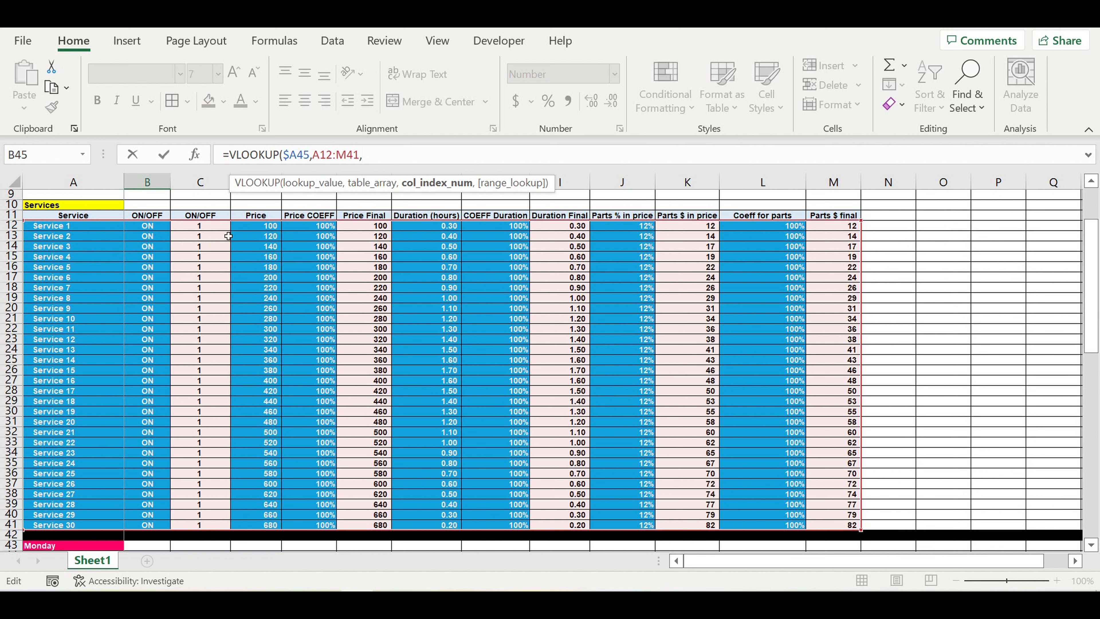
click(386, 157)
text(6,0)
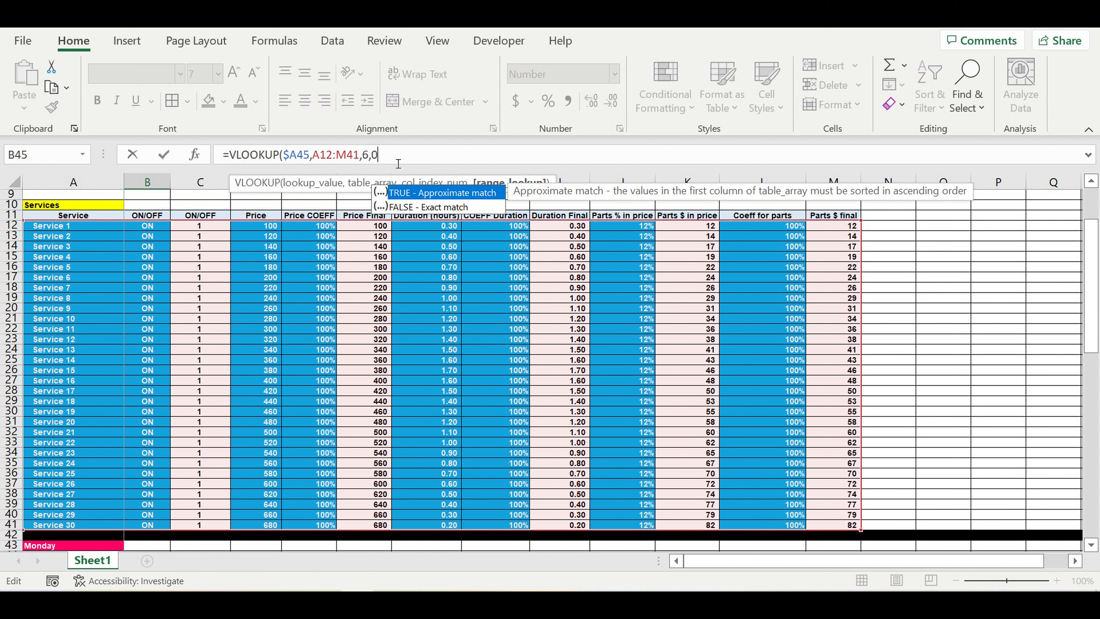
text())
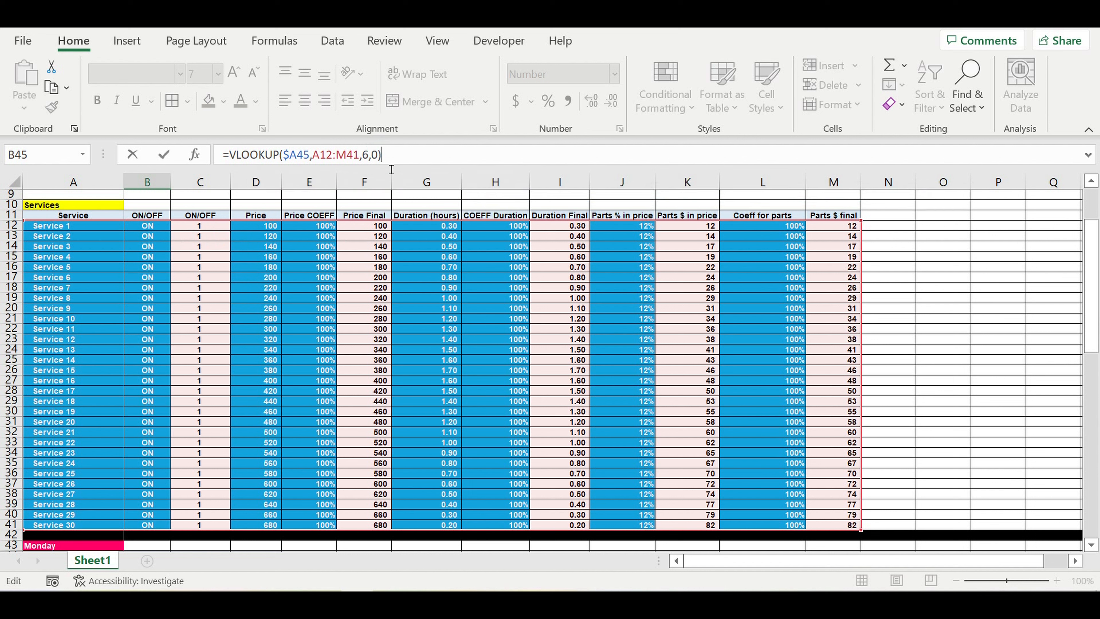
Step: Wrap the lookup in IFERROR with 0 fallback and lock the range to $A$12:$M$41
click(234, 156)
text(if)
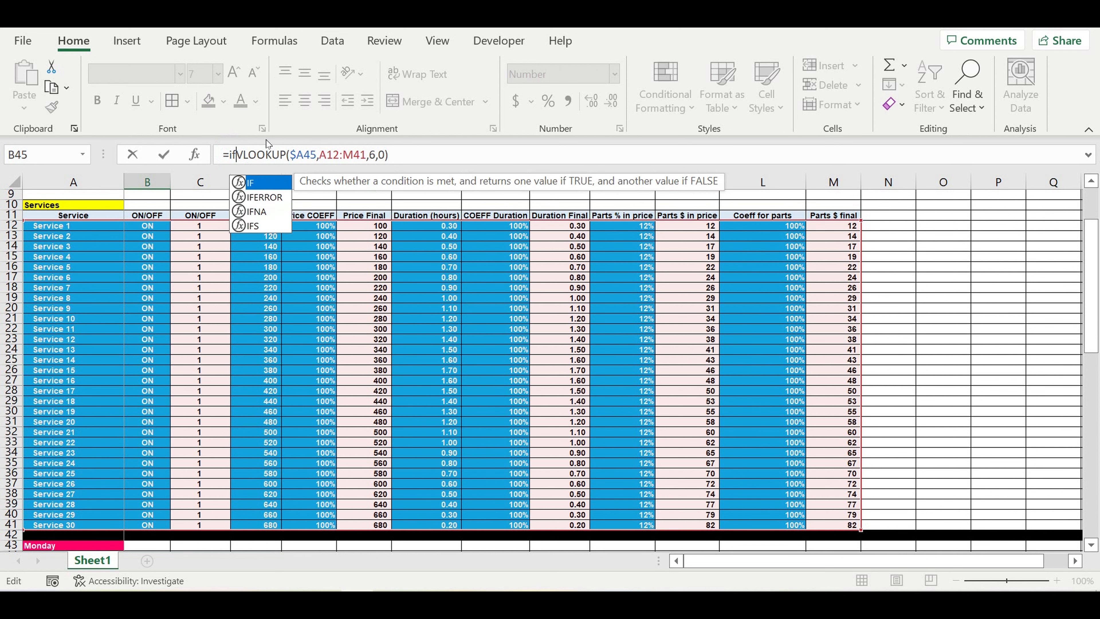
double_click(259, 197)
click(455, 158)
text(,0)
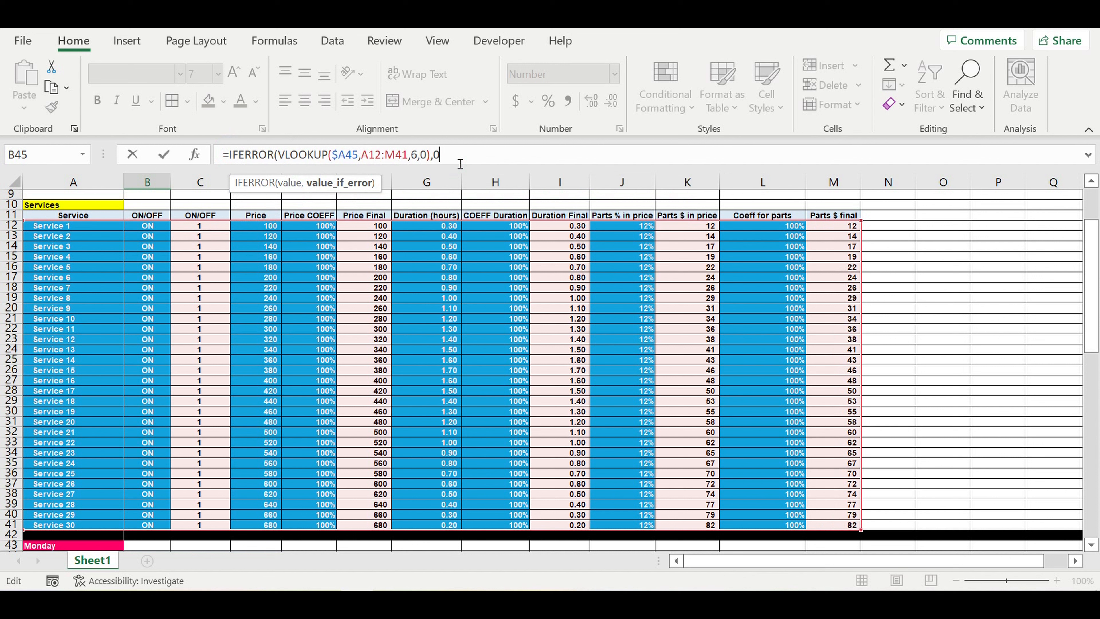
text())
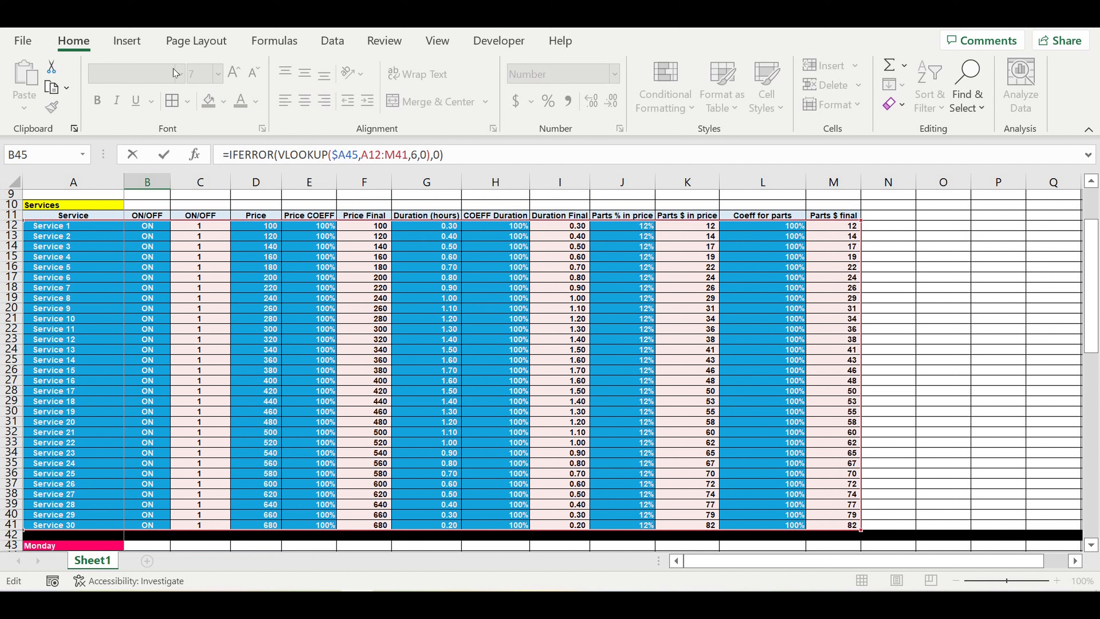
click(373, 164)
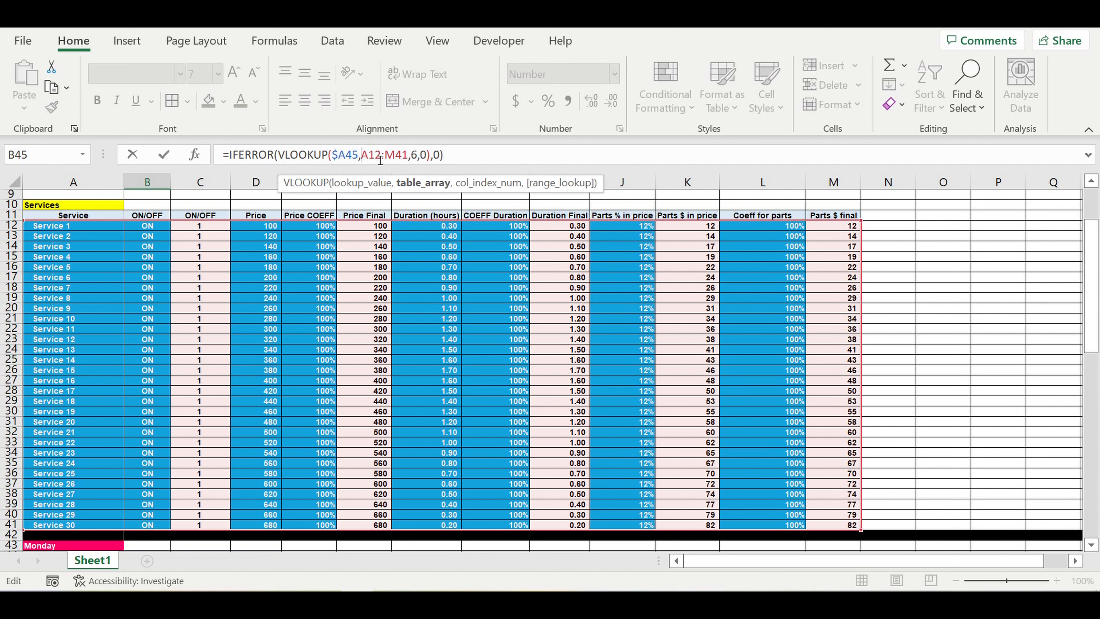
text($)
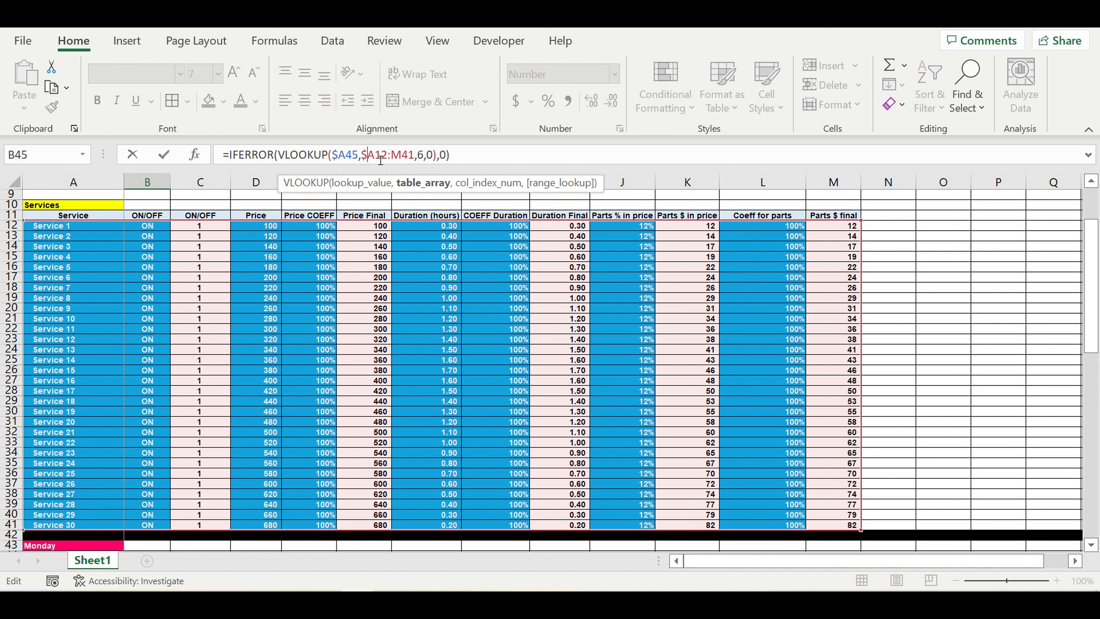
click(373, 158)
text($)
key(Right)
key(Right)
key(Right)
text($)
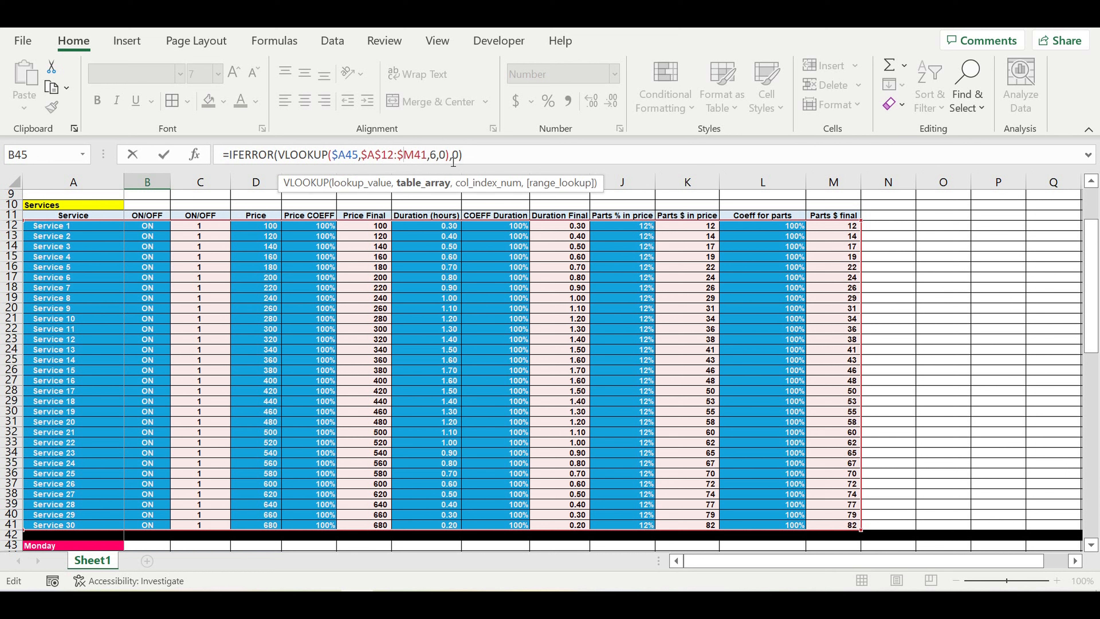
key(Right)
text($)
click(486, 162)
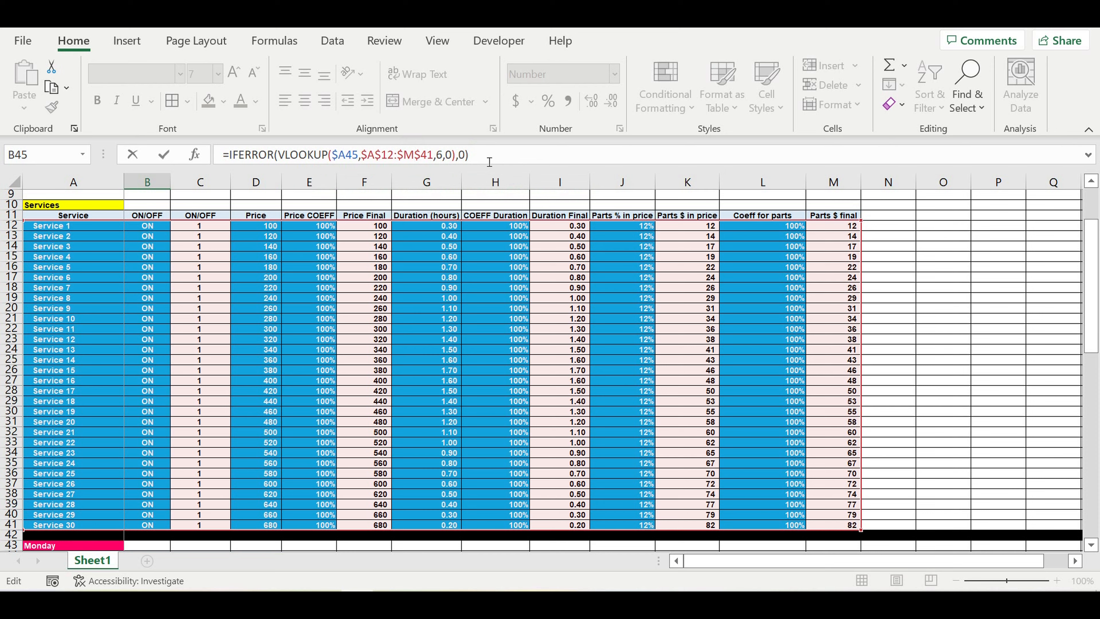
key(Return)
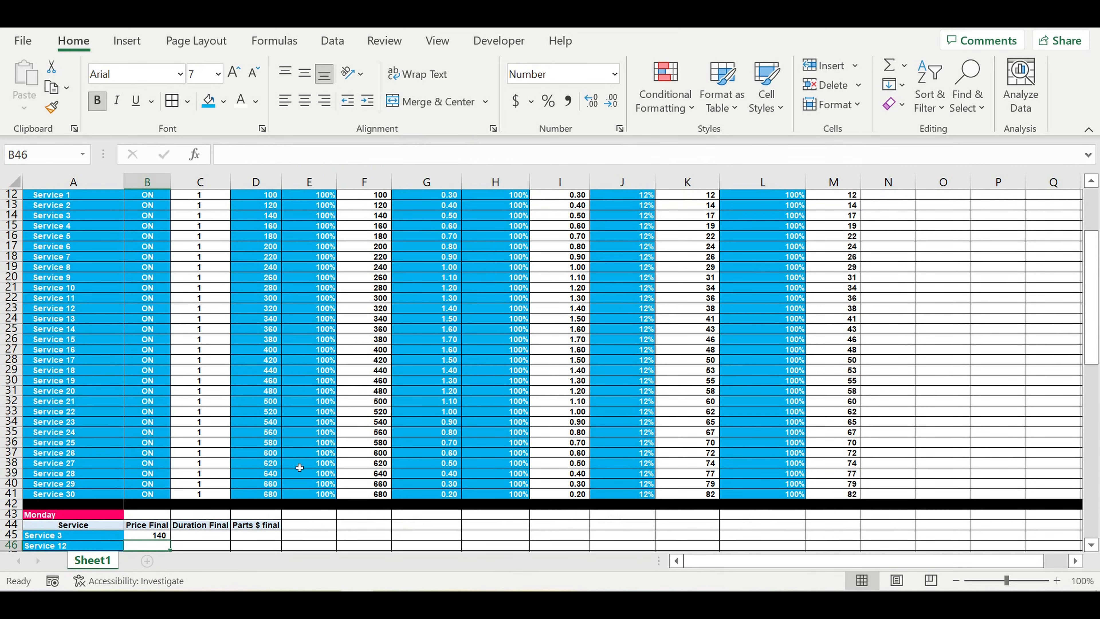
Step: Copy B45's lookup into C45 and change its column index from 6 to 9 for Duration Final
scroll(277, 462, down, 2)
scroll(173, 470, down, 2)
click(159, 412)
drag(170, 416, 204, 416)
click(200, 411)
click(281, 154)
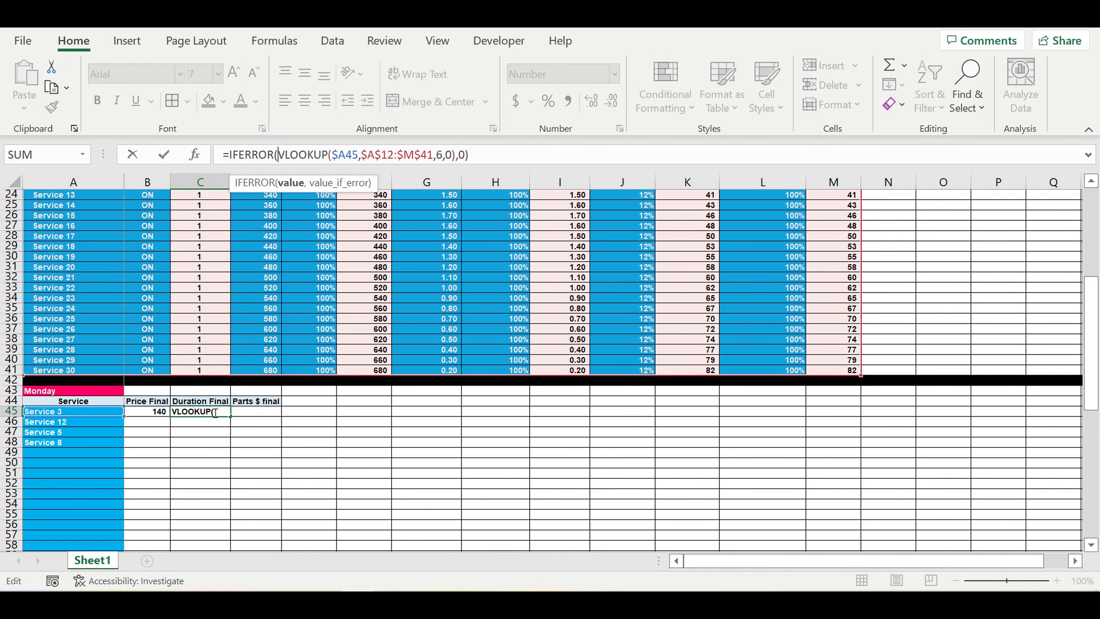
scroll(303, 374, up, 6)
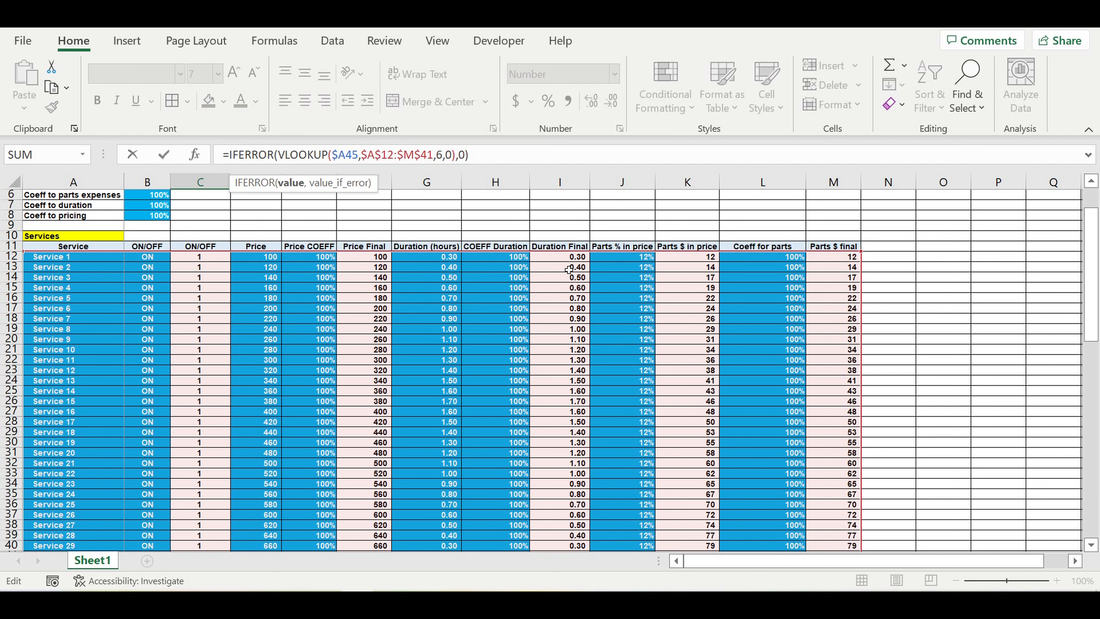
double_click(439, 156)
text(9)
key(Return)
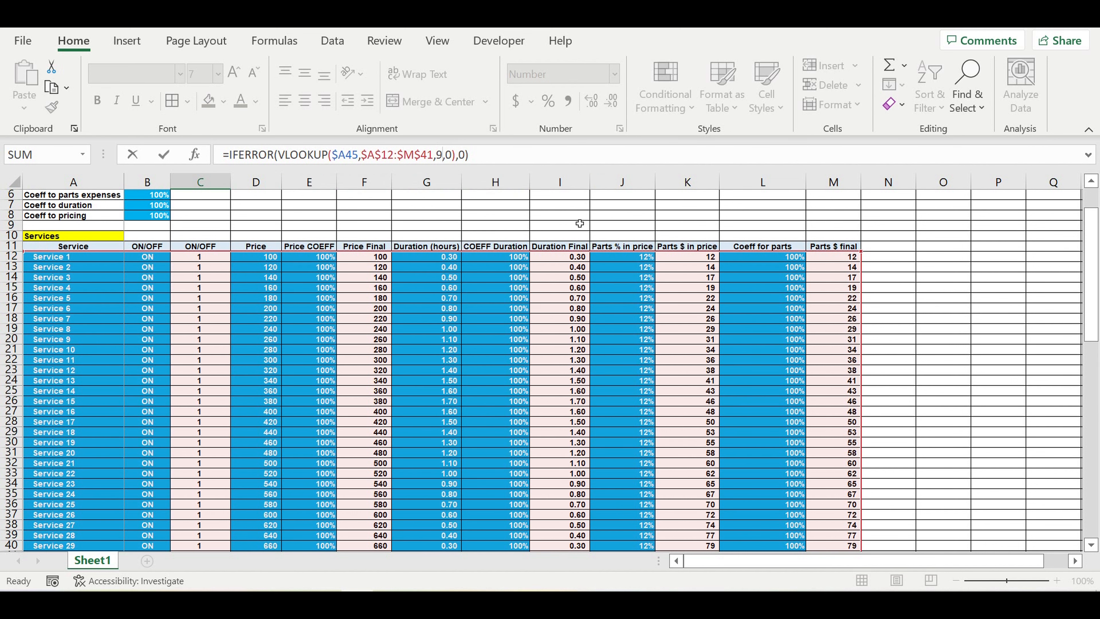
scroll(276, 466, down, 5)
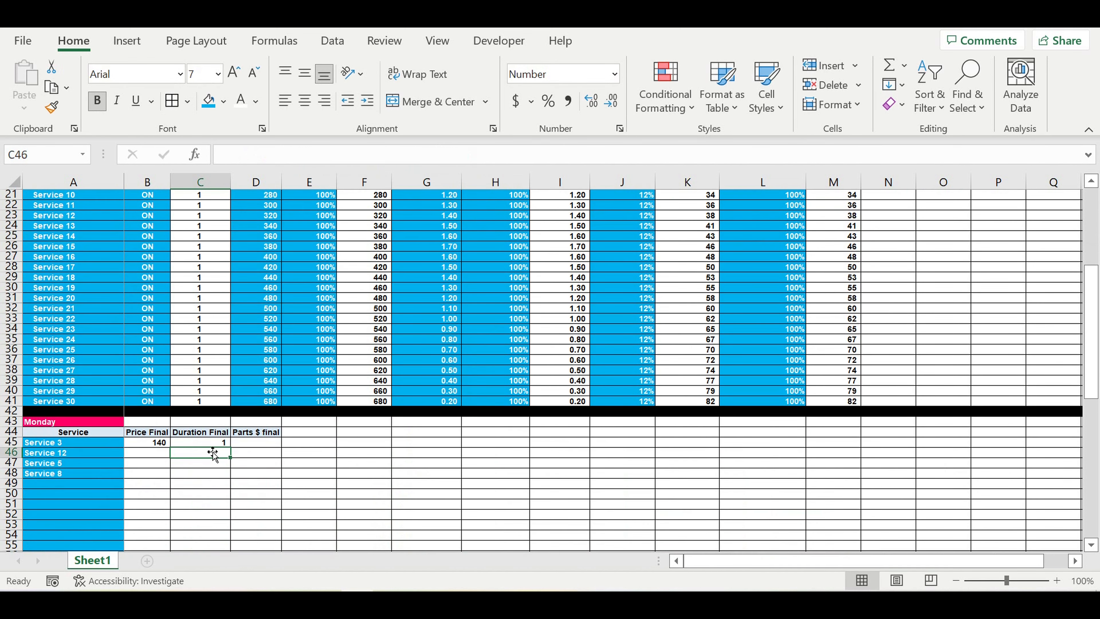
Step: Show the C45 duration with two decimal places
click(203, 445)
click(594, 103)
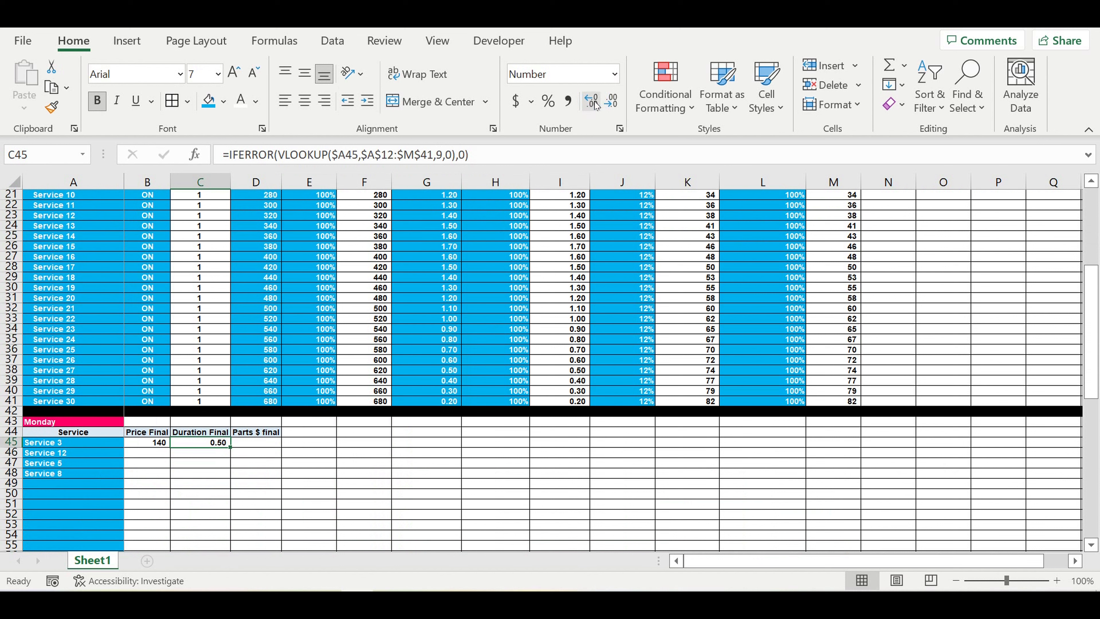
click(245, 468)
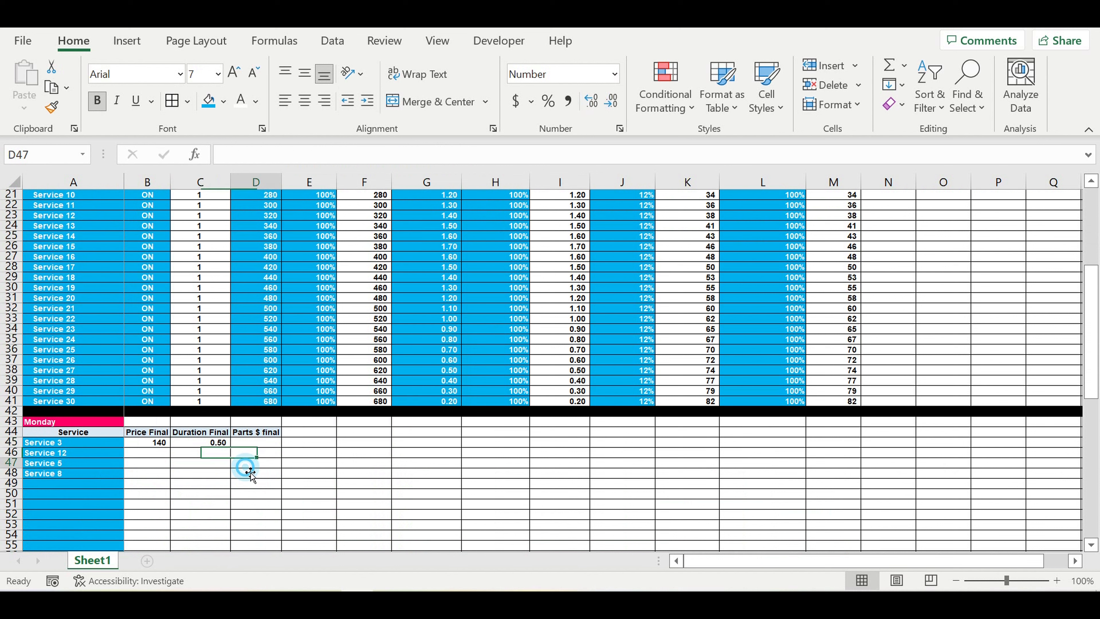
Step: Copy C45's lookup into D45 and change its column index from 9 to 13 for Parts $ final
click(219, 443)
drag(231, 447, 273, 451)
click(263, 444)
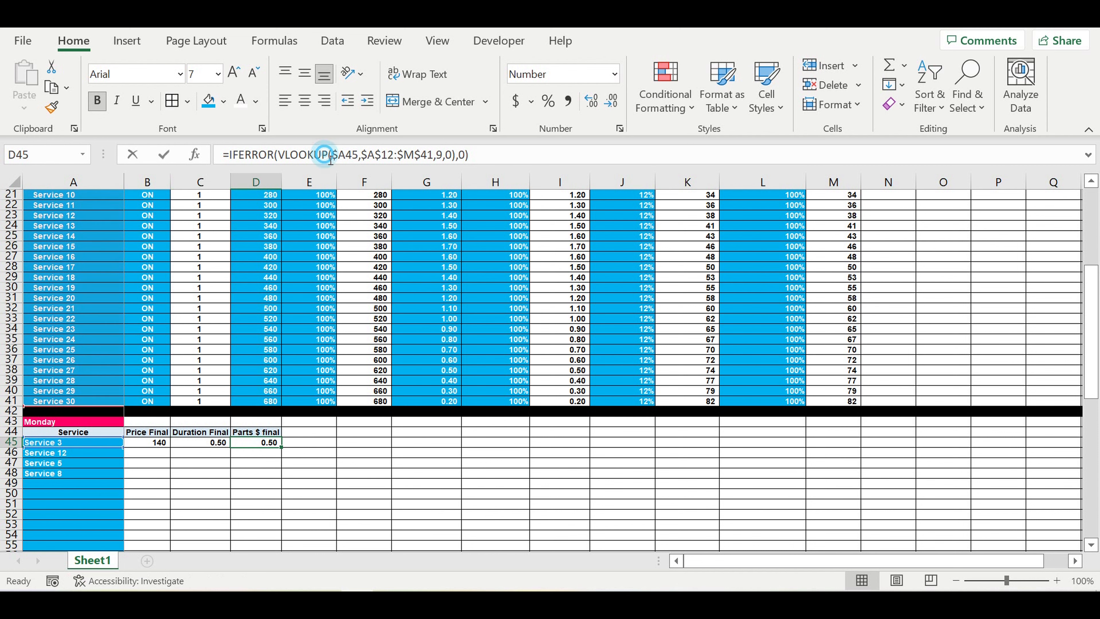
click(321, 155)
scroll(437, 252, up, 3)
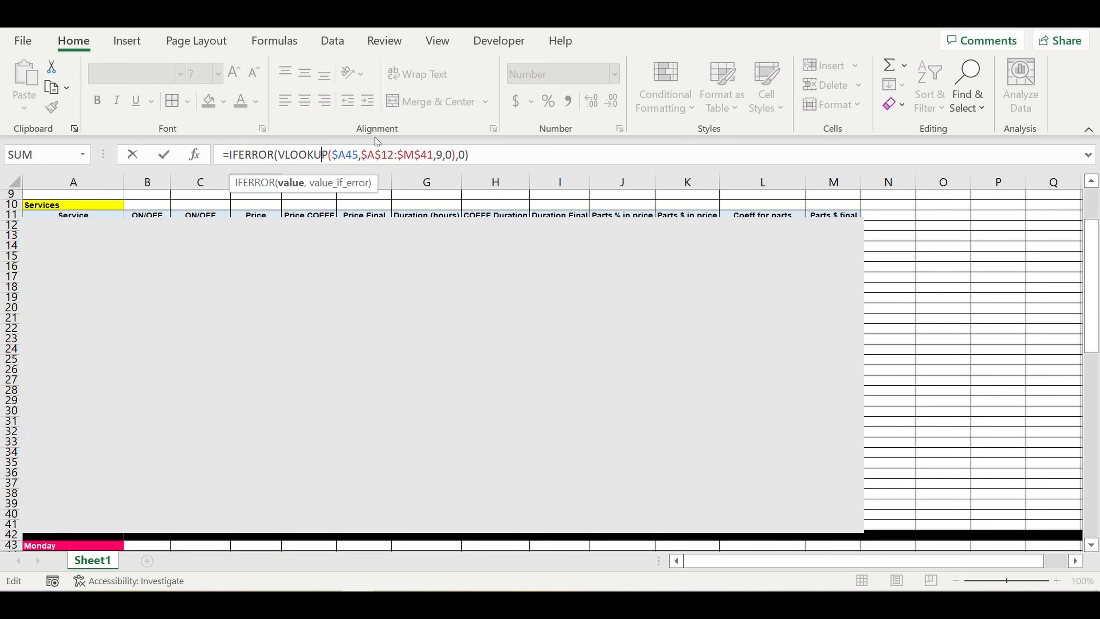
double_click(438, 155)
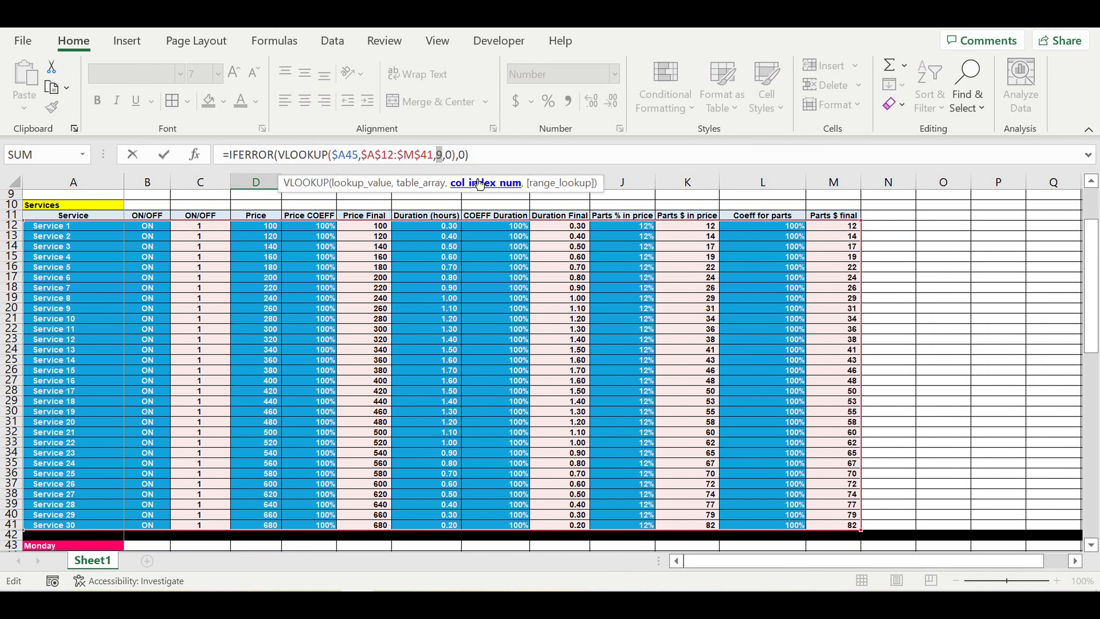
text(13)
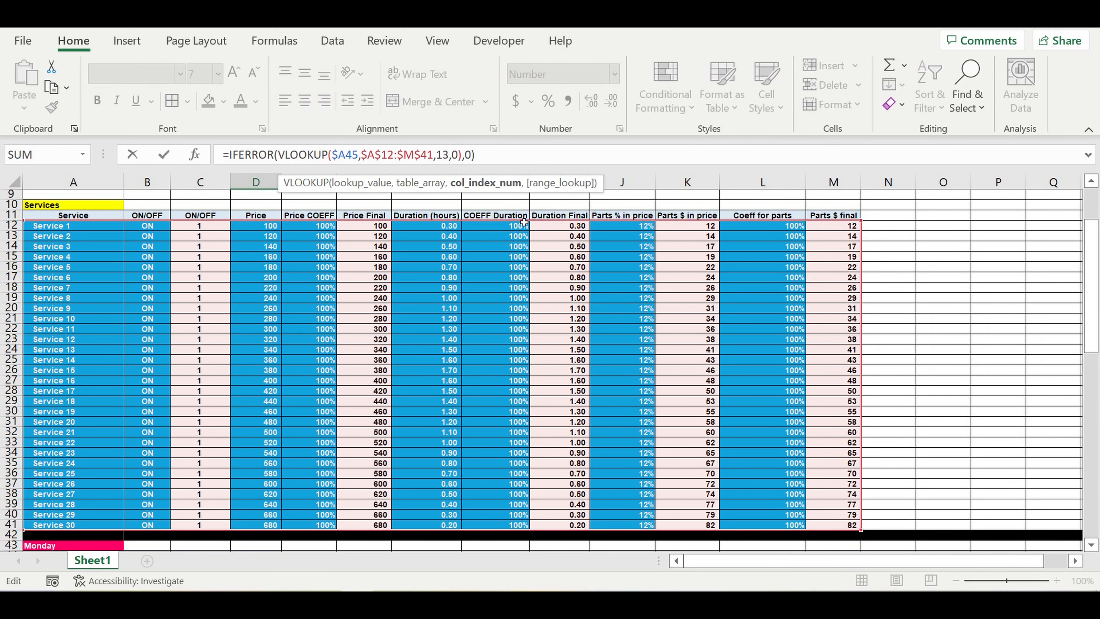
key(Return)
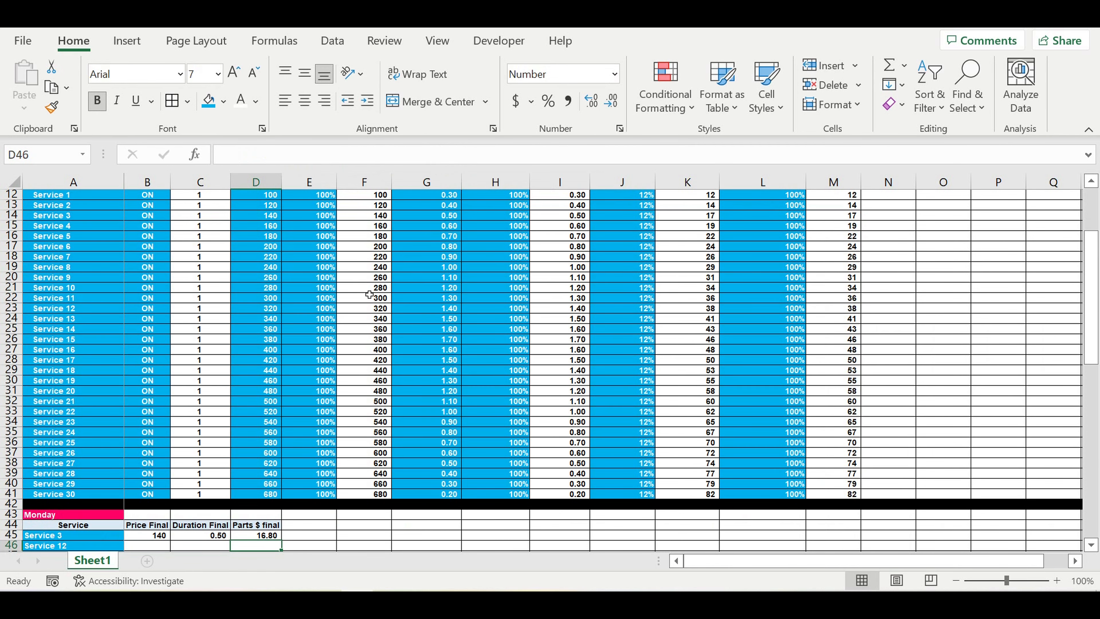
Step: Fill the B45:D45 Price, Duration and Parts lookups down through row 91
scroll(368, 310, down, 6)
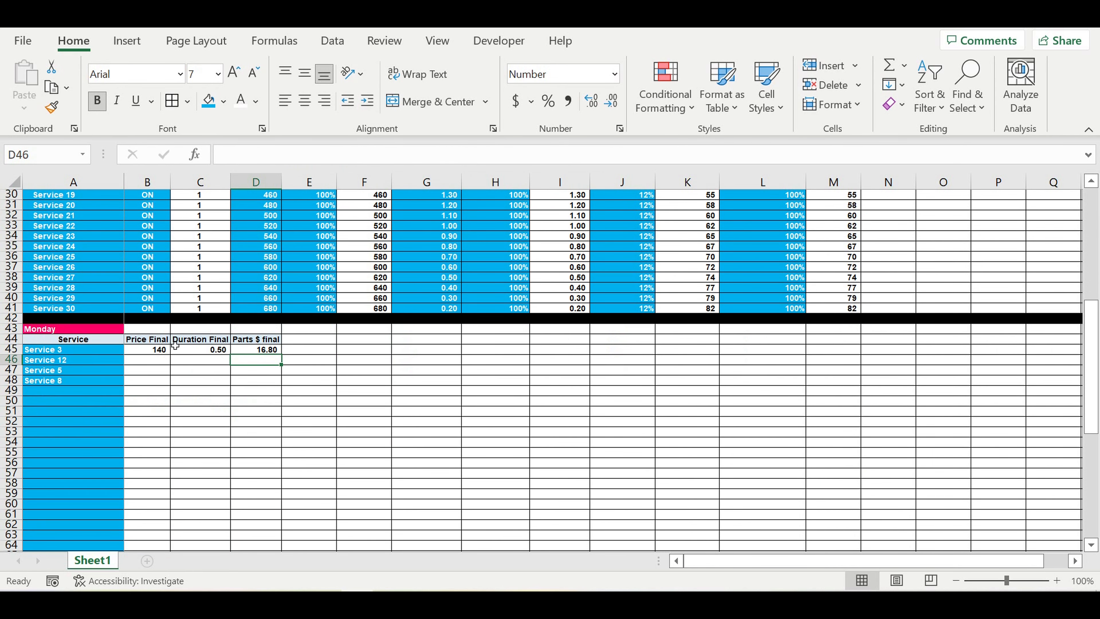
drag(151, 349, 252, 558)
mouse_move(247, 521)
mouse_down()
mouse_move(238, 538)
mouse_move(254, 529)
mouse_up()
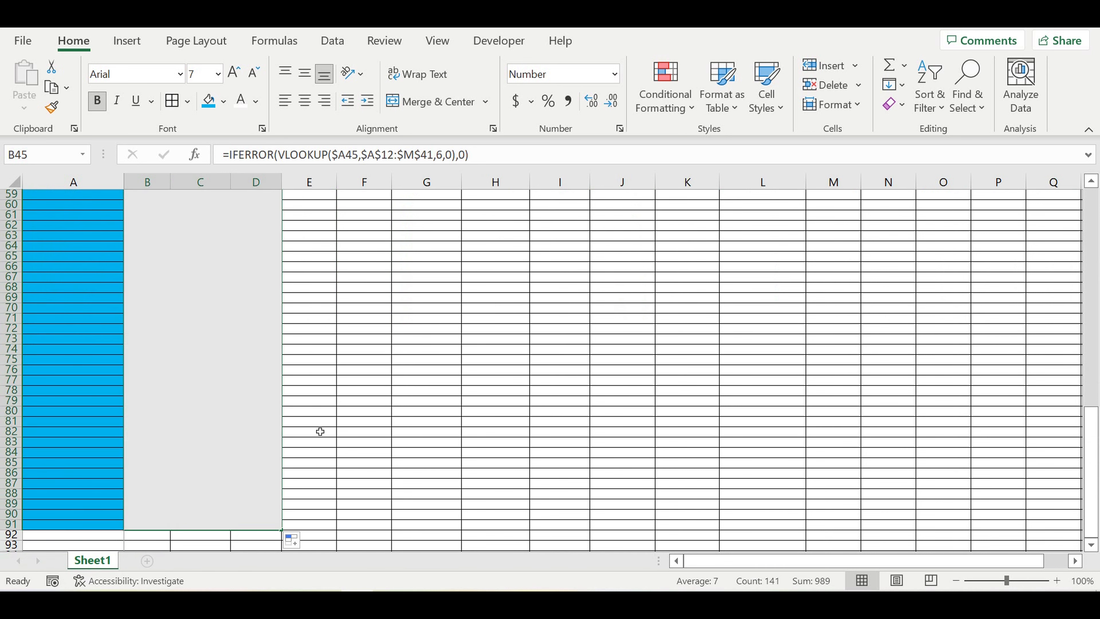
scroll(337, 430, up, 4)
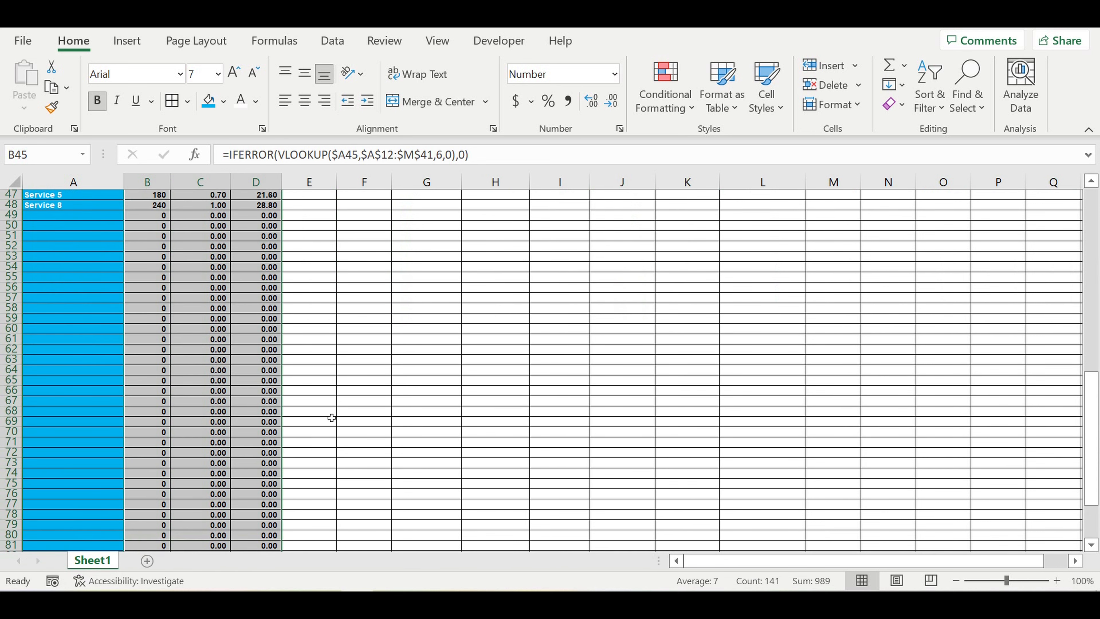
scroll(332, 417, up, 4)
scroll(332, 417, down, 3)
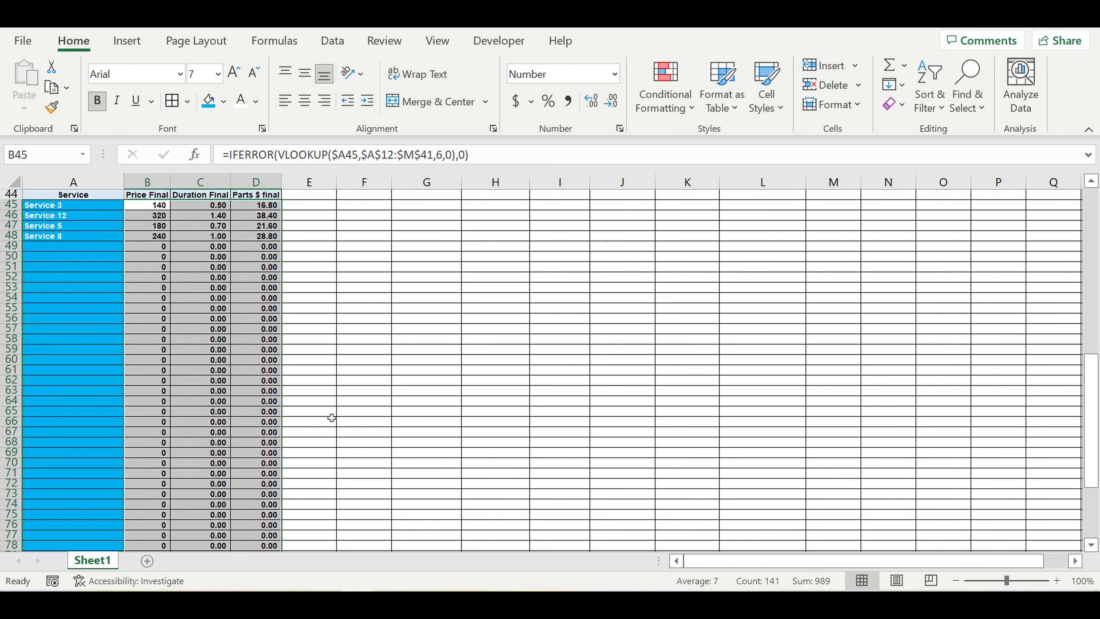
scroll(332, 418, down, 5)
scroll(329, 418, down, 3)
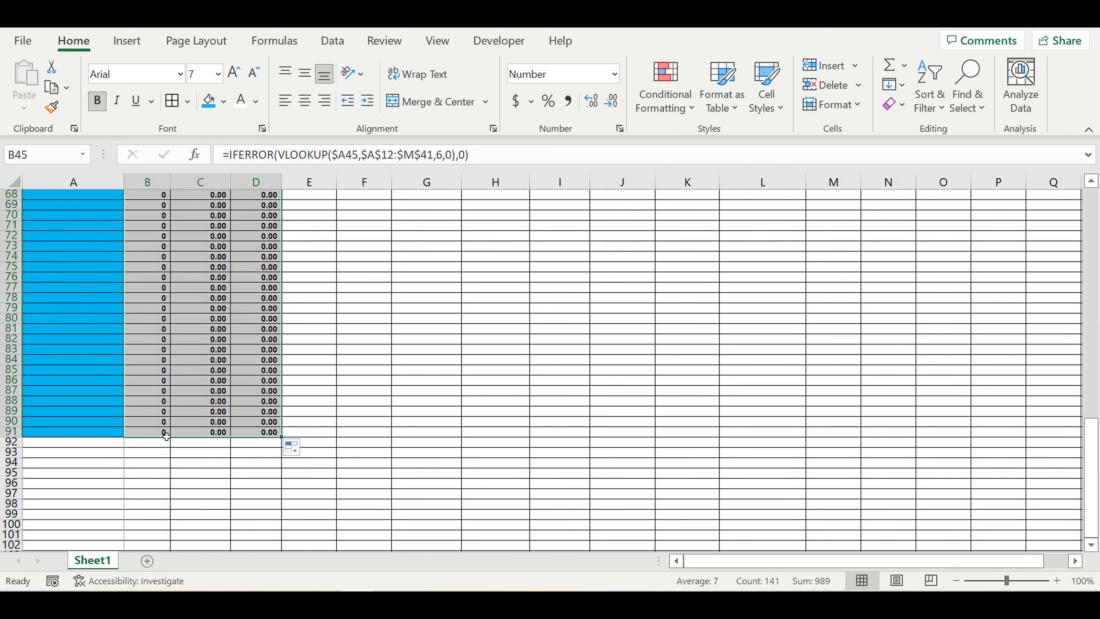
click(86, 445)
Step: Enter 'Totals' in A92 and fill A92:D92 yellow
text(T)
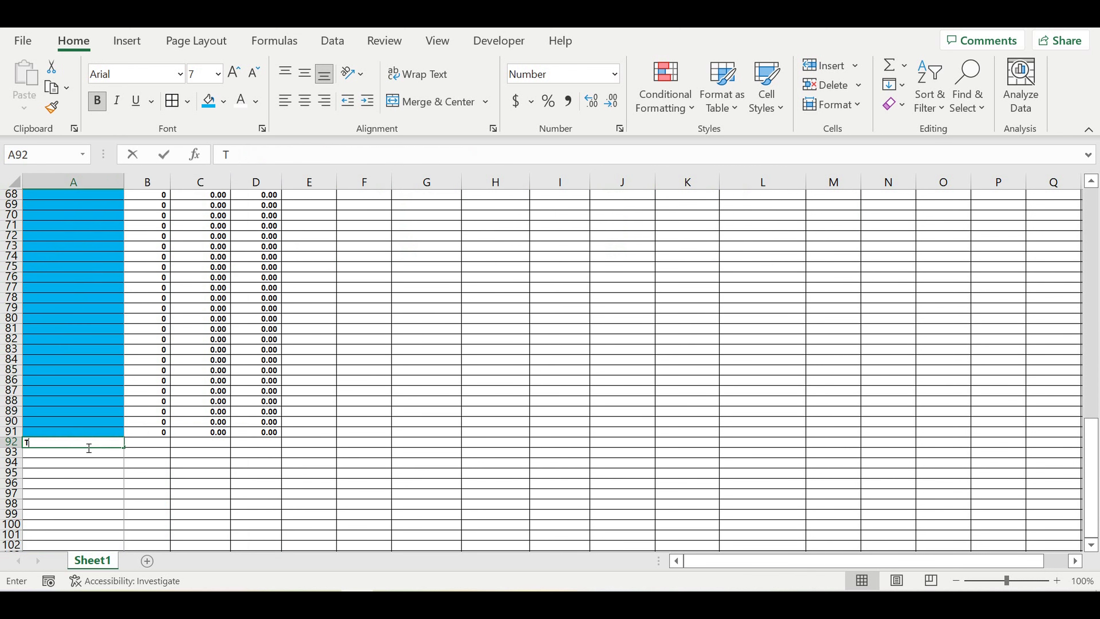
text(otals)
key(Return)
drag(86, 443, 249, 445)
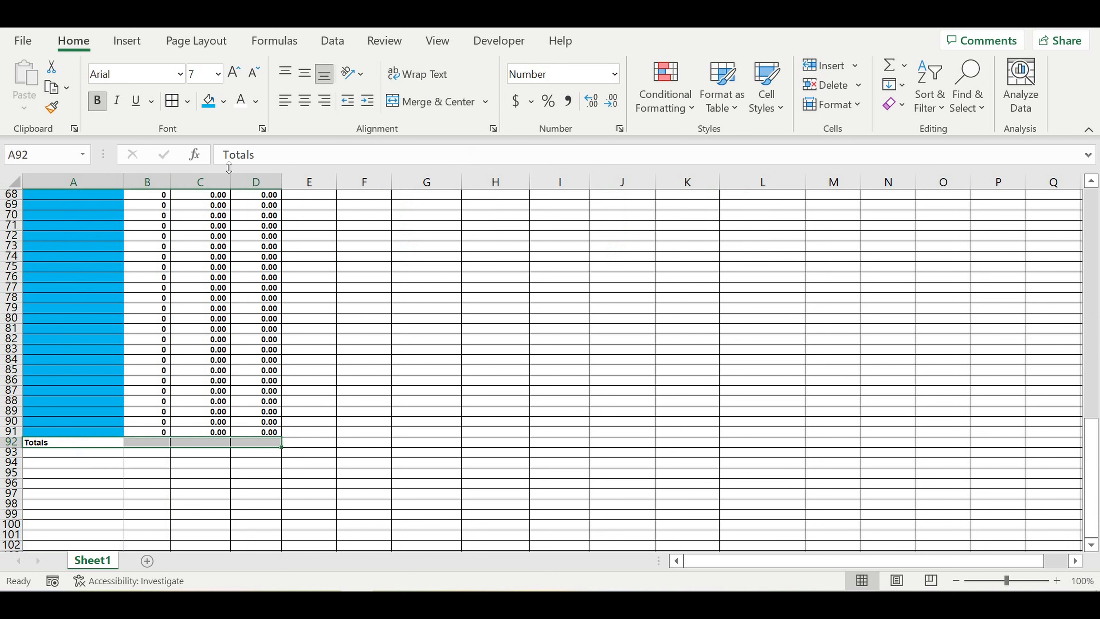
click(224, 103)
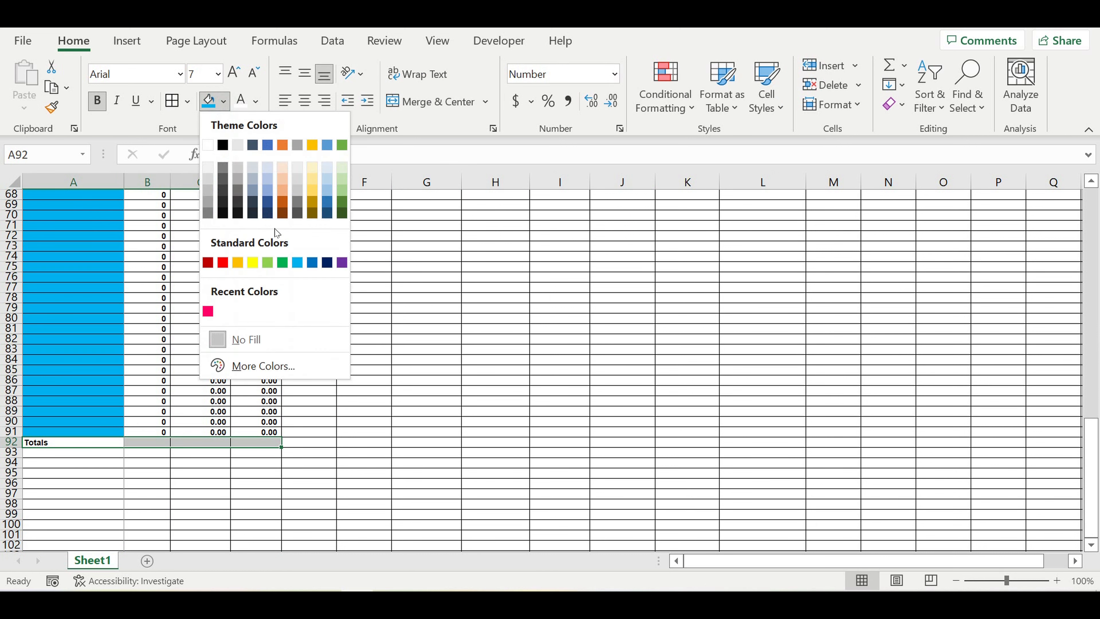
click(253, 263)
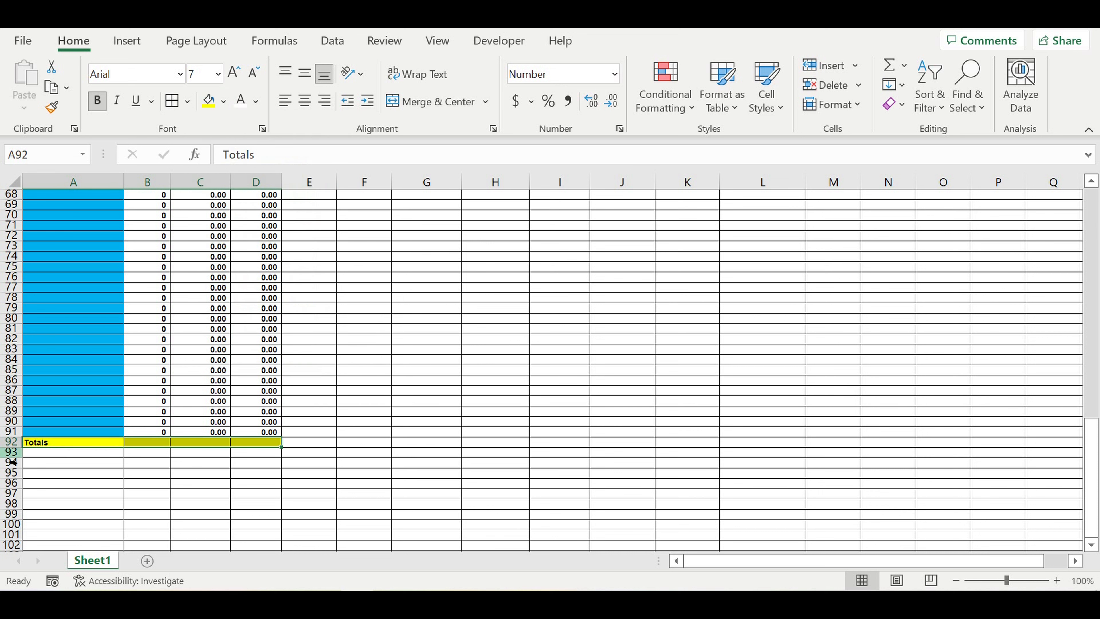
Step: Fill row 93 black, then delete that row
click(11, 452)
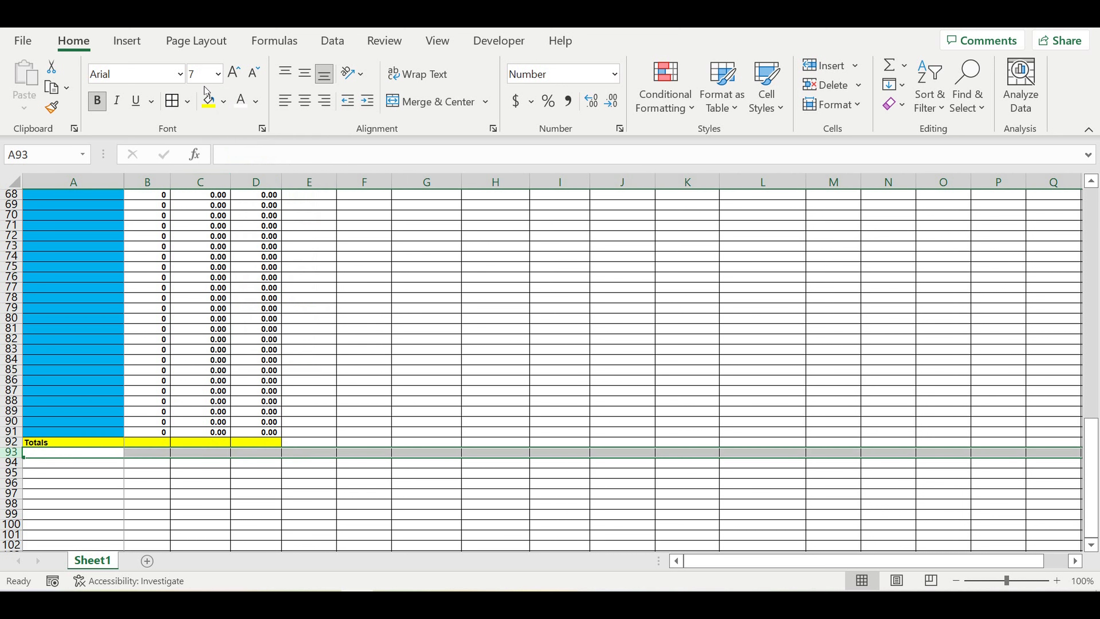
click(223, 101)
click(226, 146)
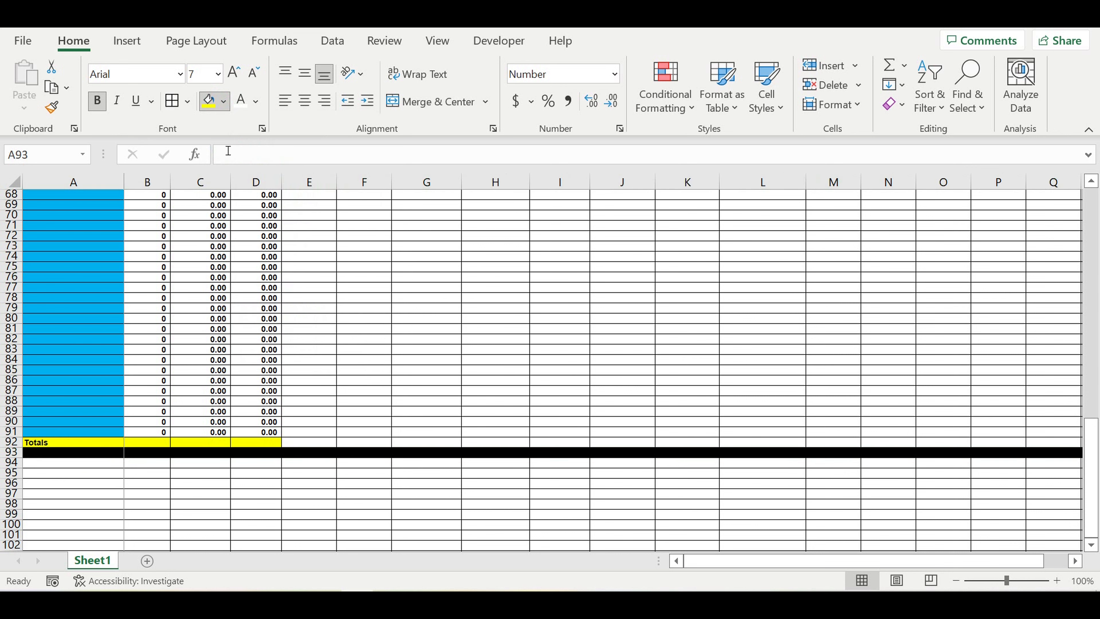
click(446, 329)
click(15, 453)
right_click(15, 453)
click(74, 315)
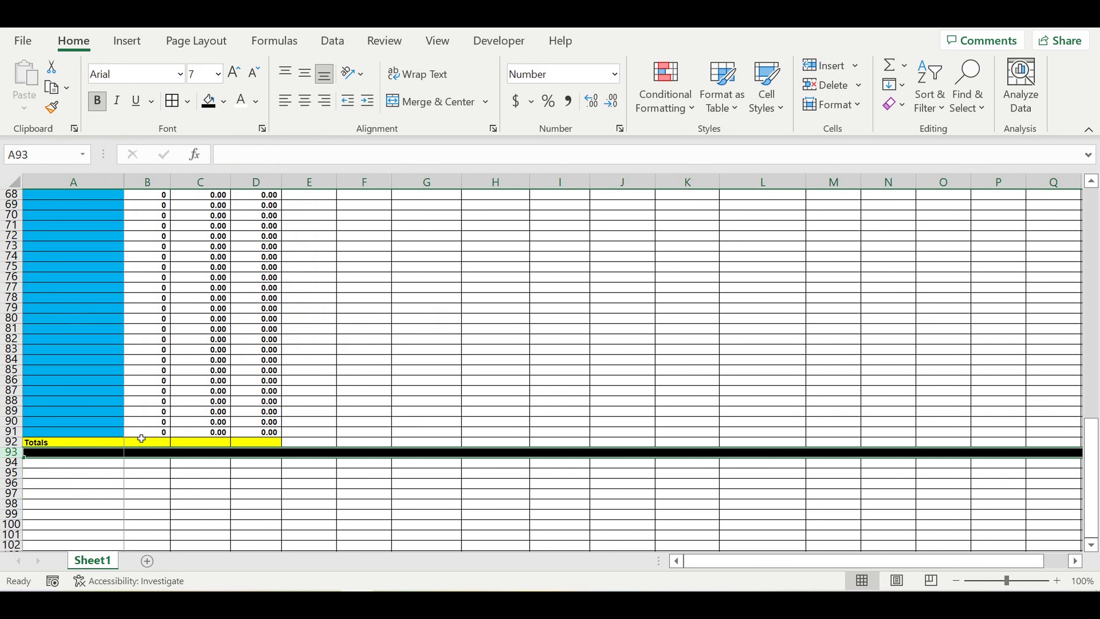
click(143, 440)
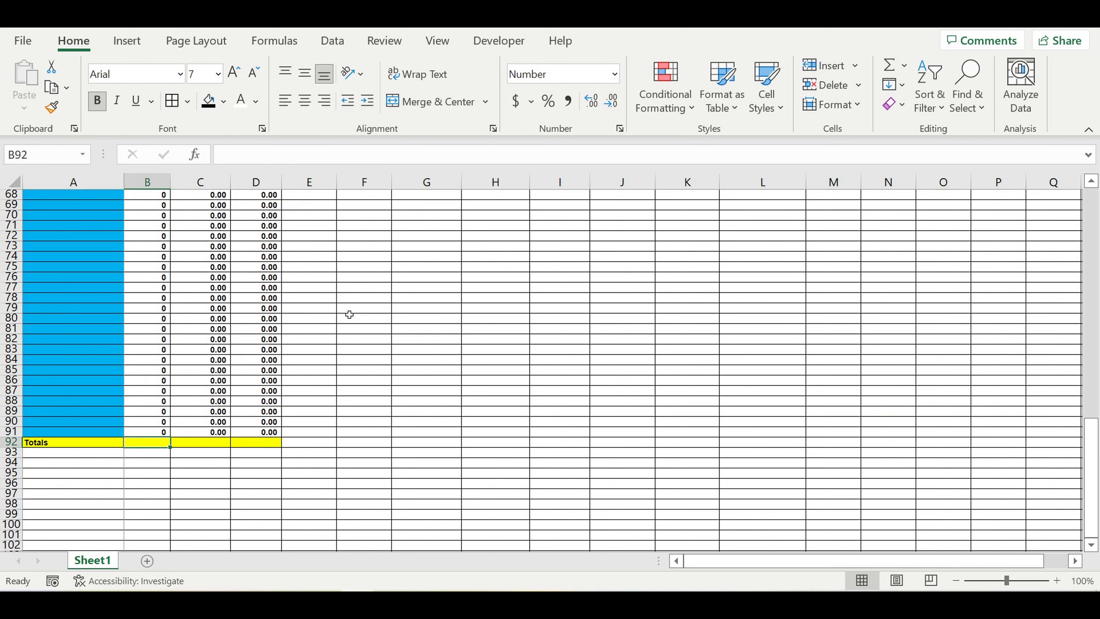
Step: AutoSum B92 and copy the SUM across to C92 and D92, giving 880, 4 and 106
click(889, 66)
scroll(275, 331, up, 12)
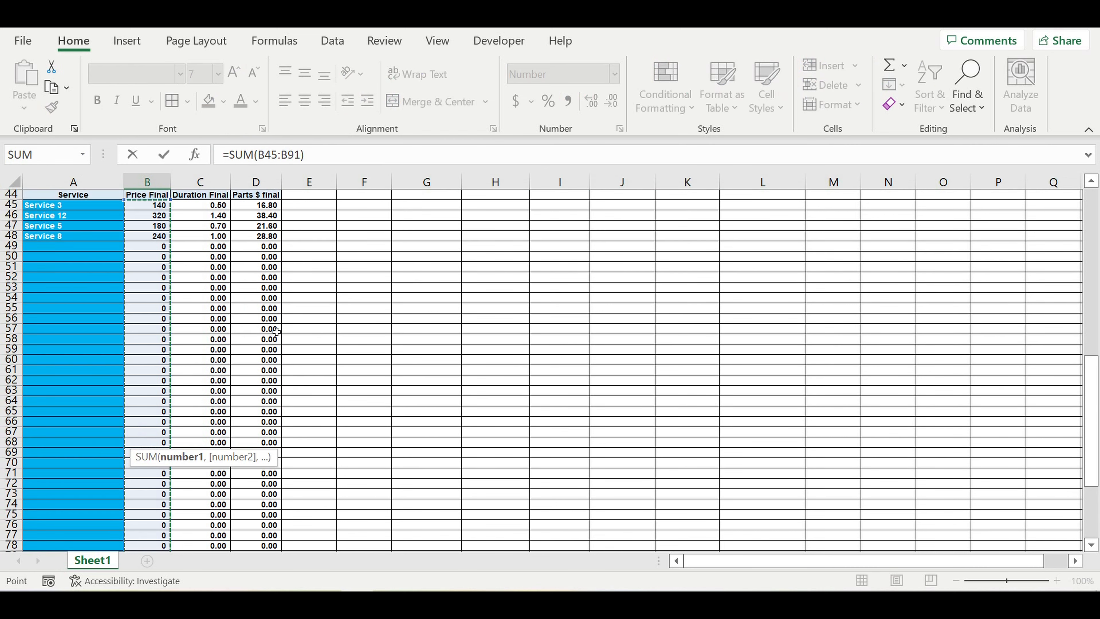
scroll(169, 338, down, 11)
key(Return)
click(149, 473)
drag(170, 478, 260, 477)
click(206, 475)
click(326, 462)
click(212, 473)
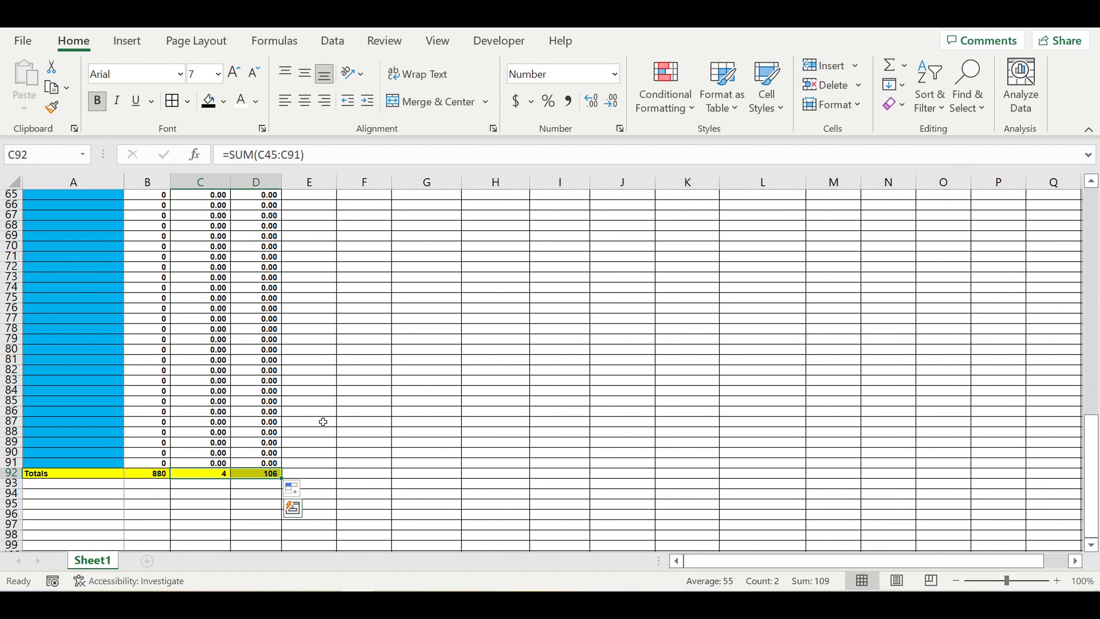
click(480, 339)
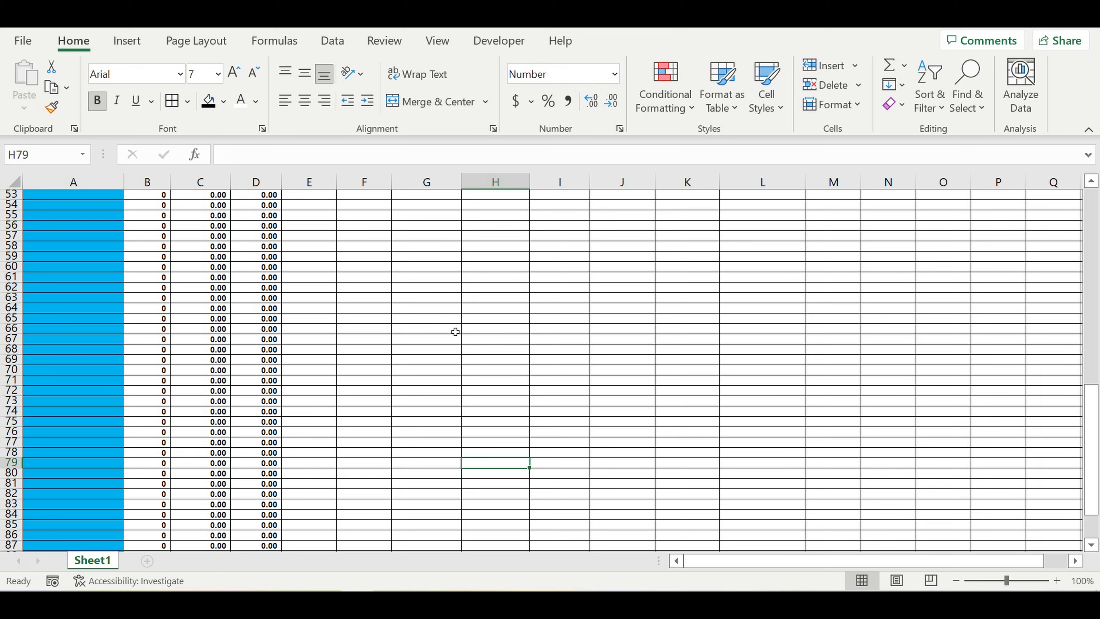
Step: Choose Service 3 in A49 and fill the services down to row 60
scroll(456, 329, up, 11)
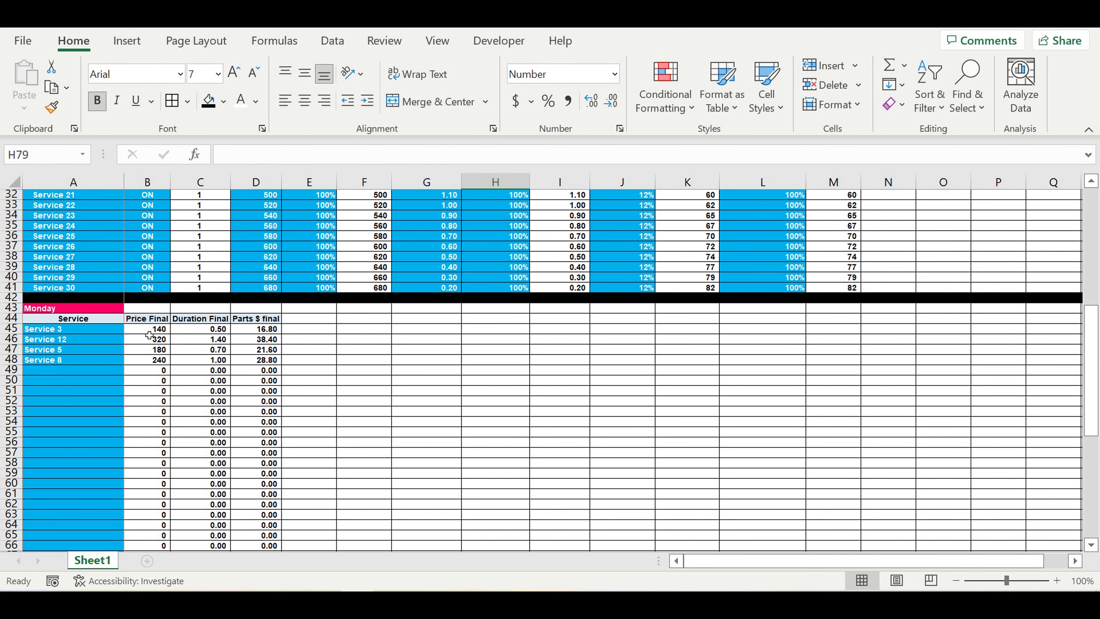
click(84, 332)
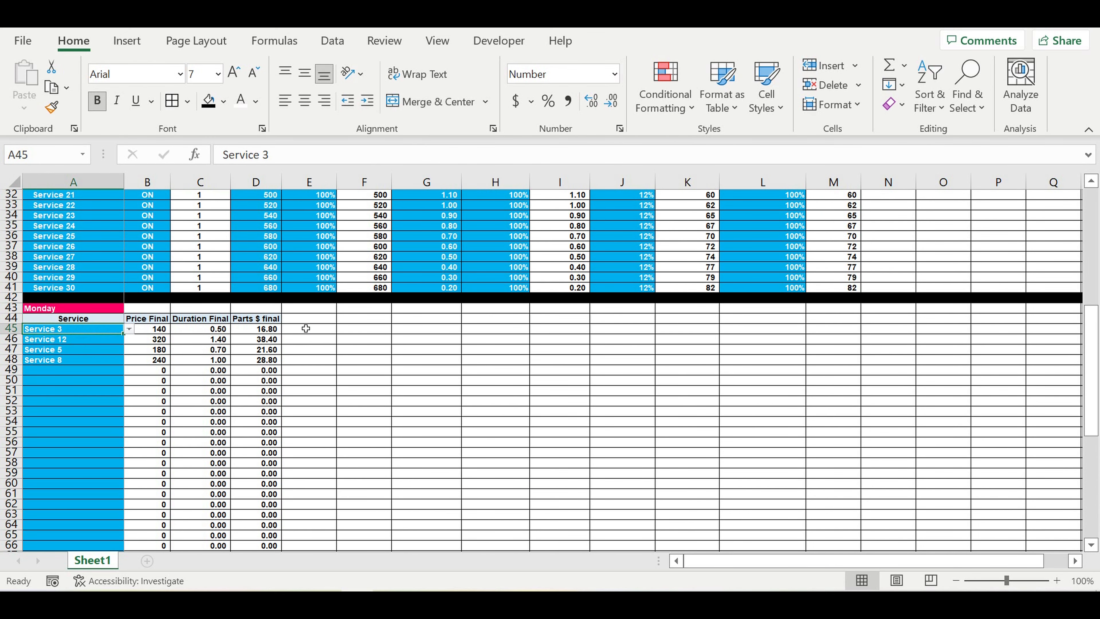
click(98, 362)
click(104, 372)
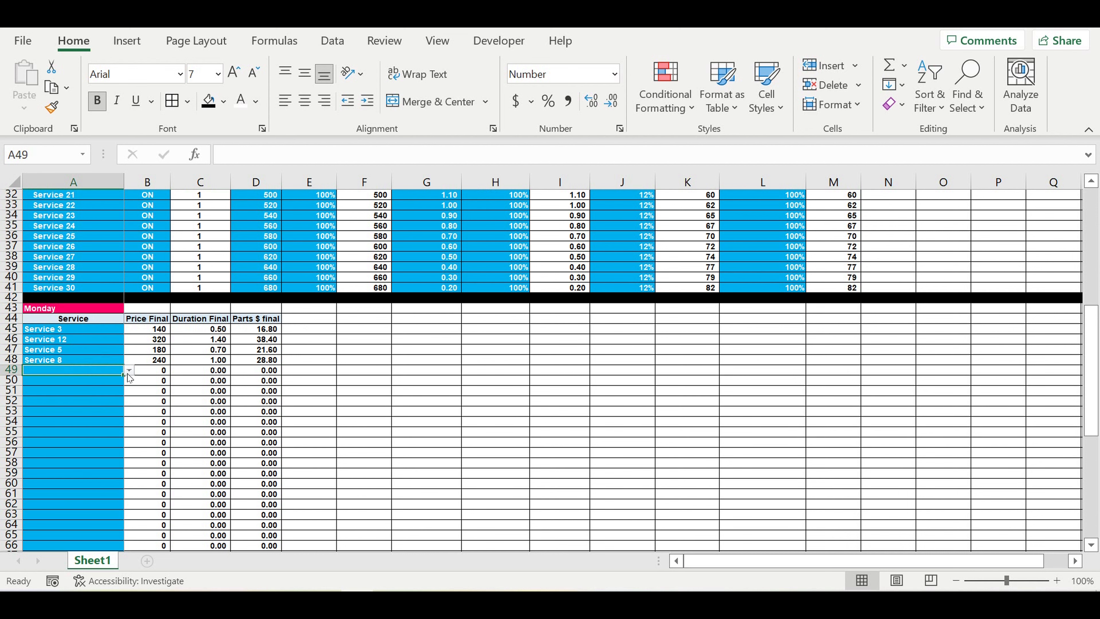
click(129, 371)
click(95, 402)
drag(124, 376, 130, 486)
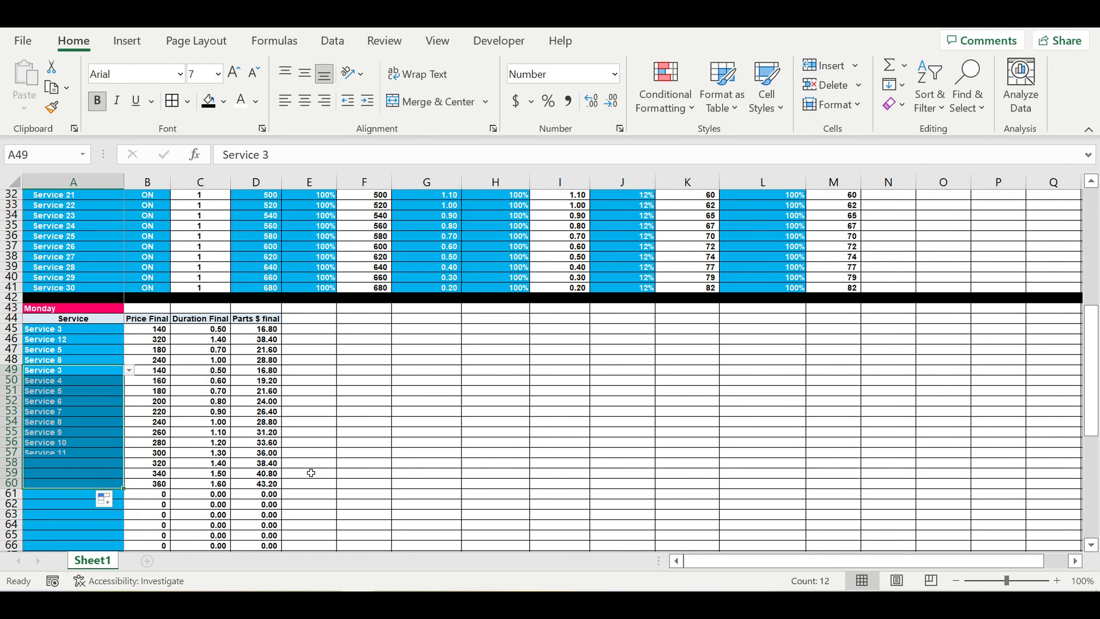
scroll(133, 430, down, 4)
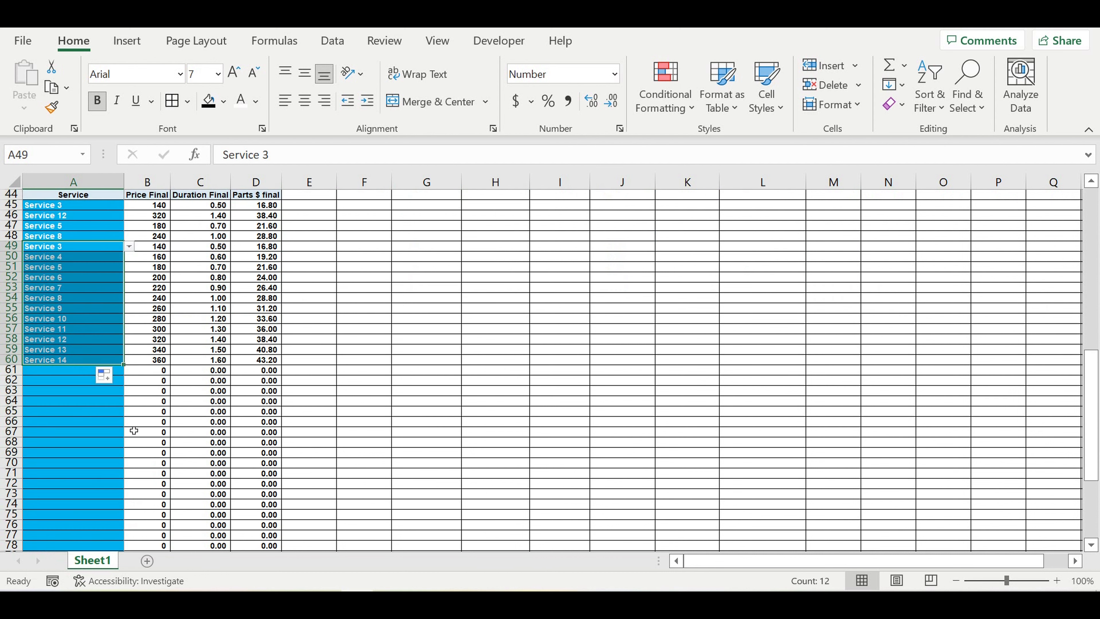
Step: Choose Service 4 in A61 and fill the services down to row 70
click(65, 370)
click(129, 370)
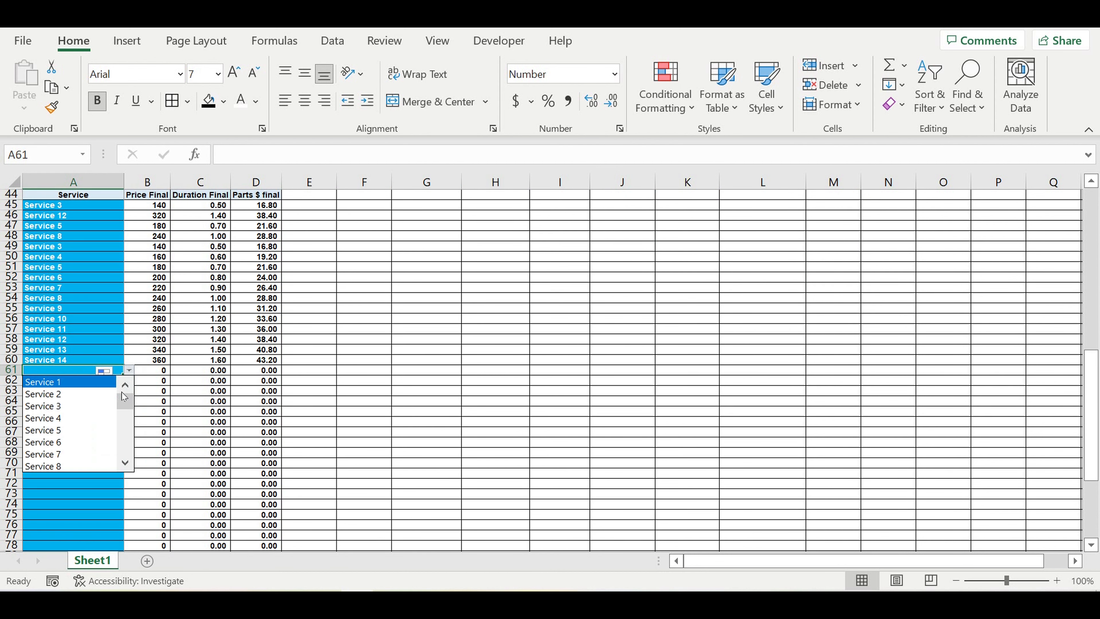
click(117, 411)
drag(125, 380, 124, 465)
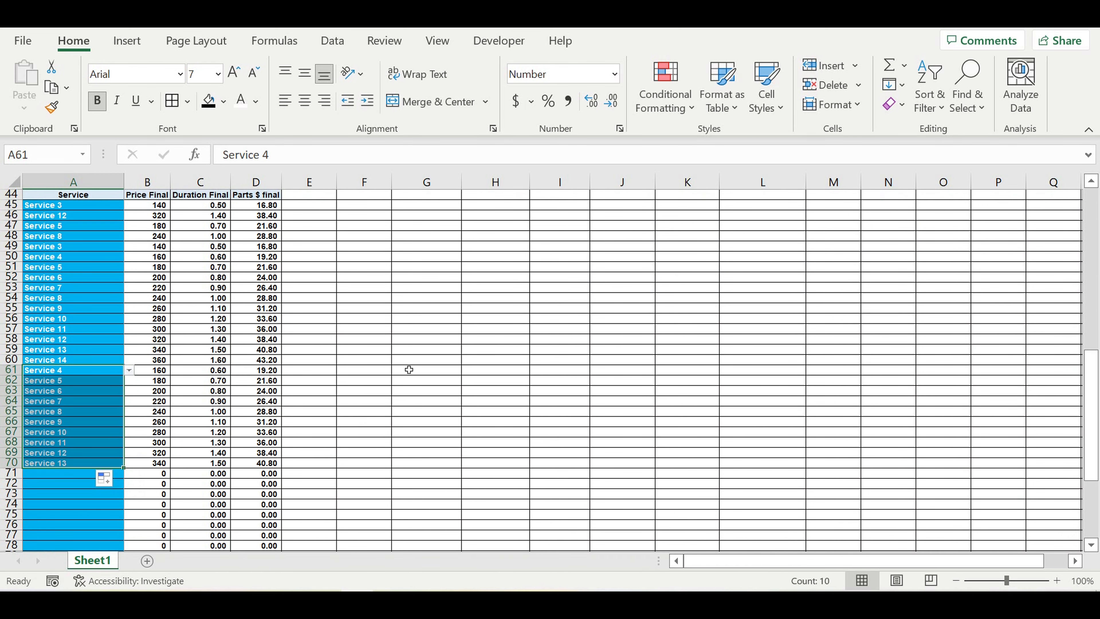
scroll(411, 367, up, 14)
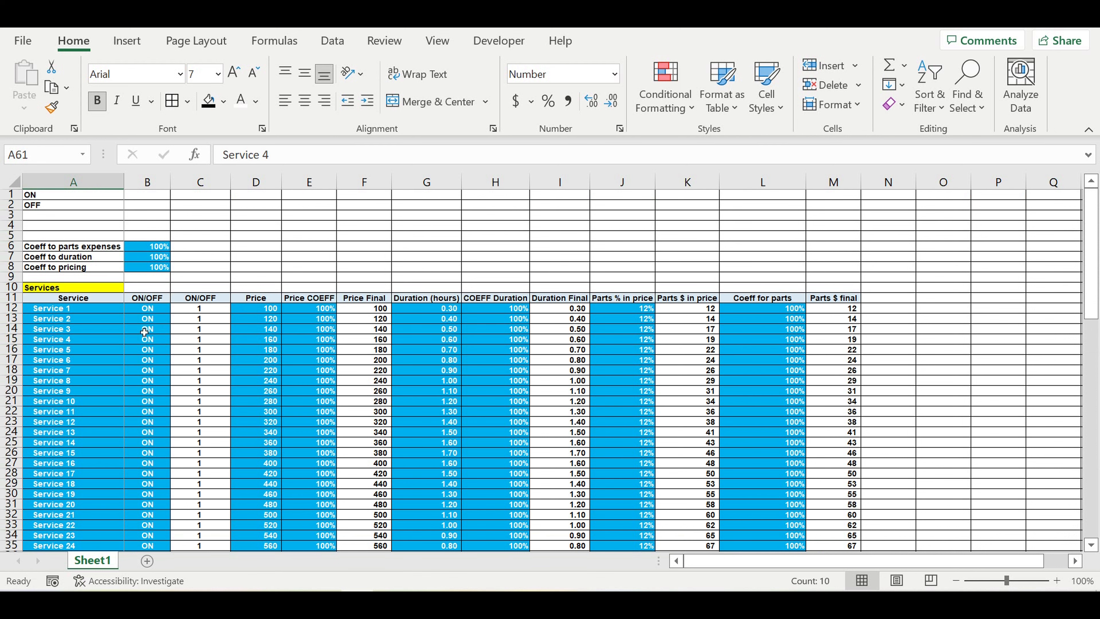
Step: Switch Service 2 to OFF in the Services table
click(144, 332)
click(147, 319)
click(176, 319)
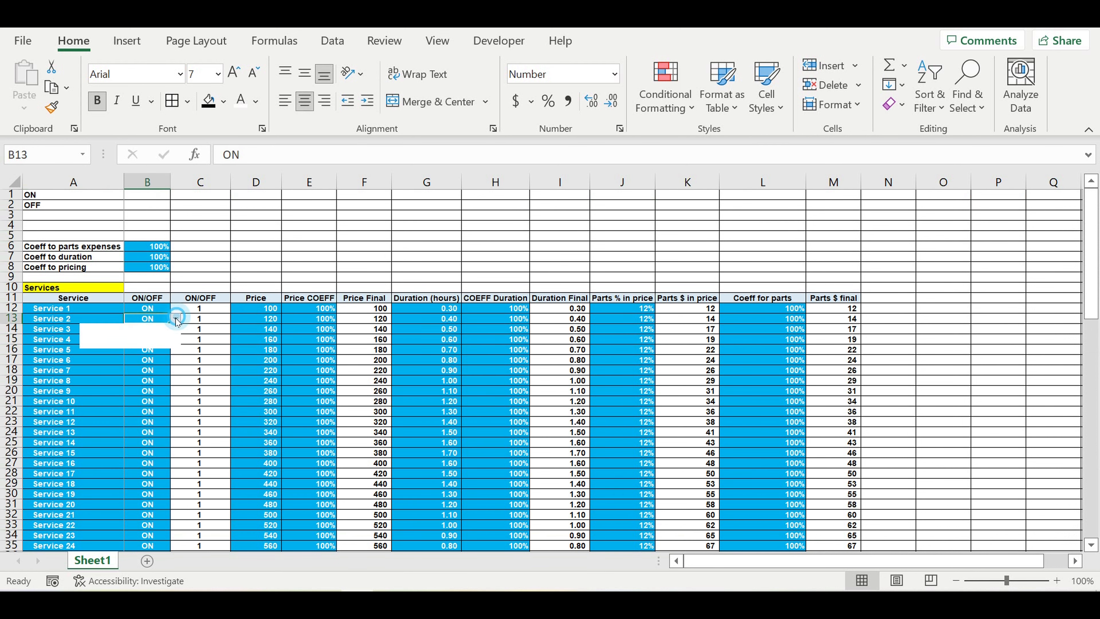
click(145, 338)
click(162, 390)
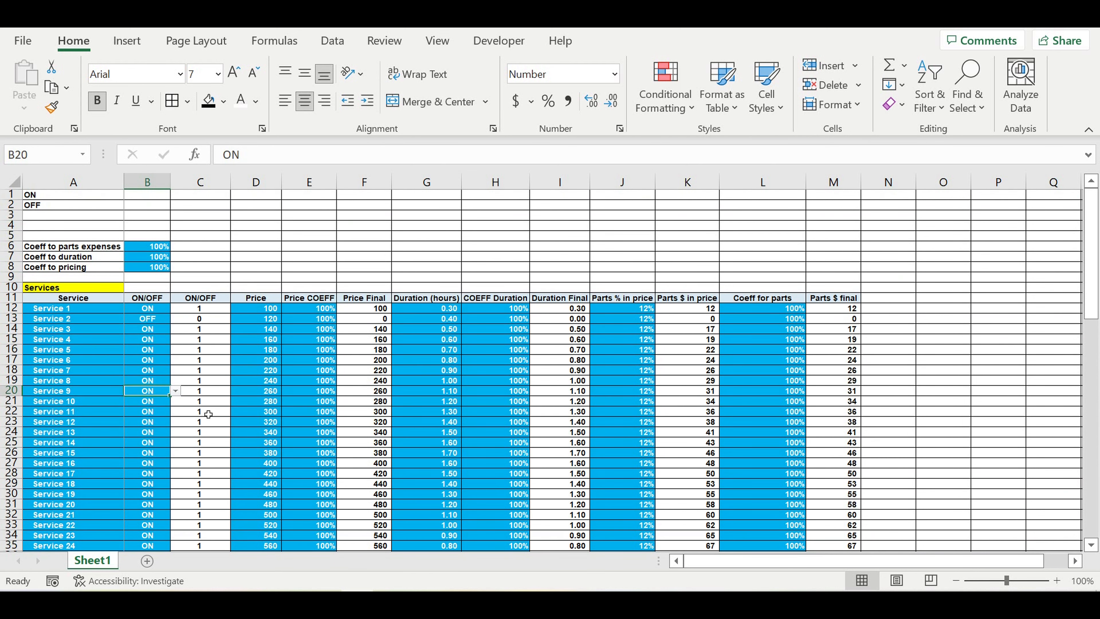
scroll(208, 414, down, 12)
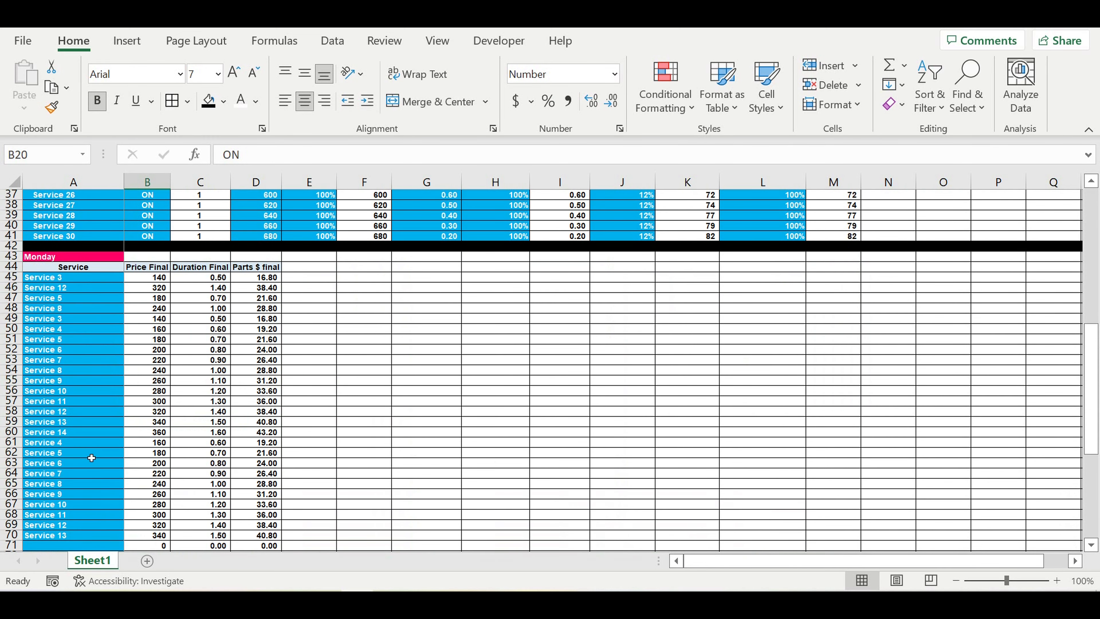
Step: Set Monday row 49 to Service 2 and check its values show zero
click(65, 320)
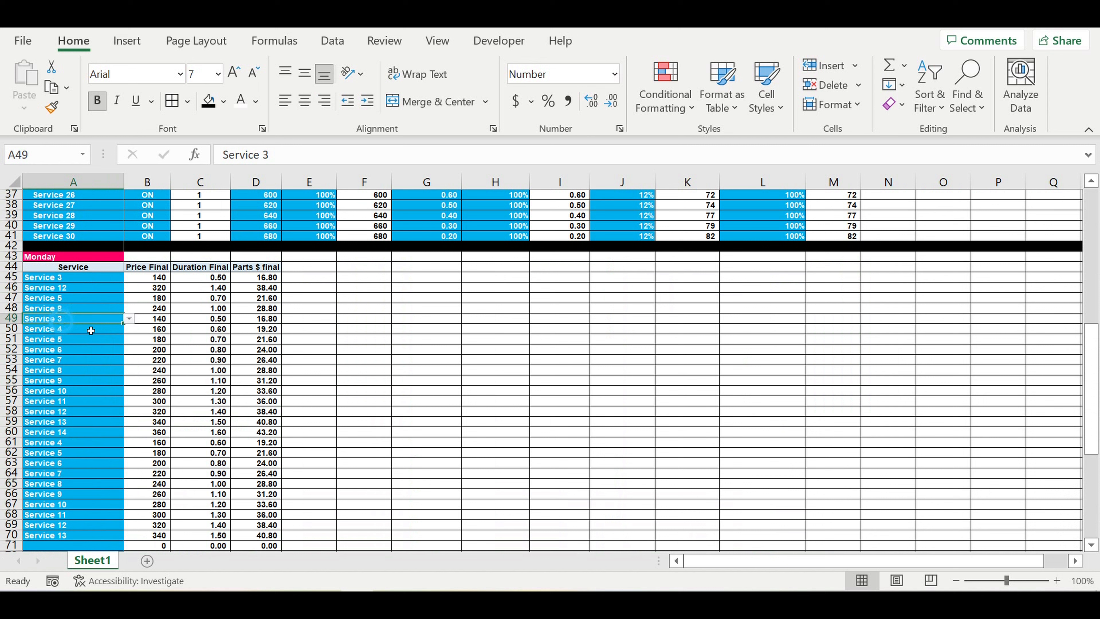
click(129, 319)
click(127, 335)
click(43, 330)
click(172, 356)
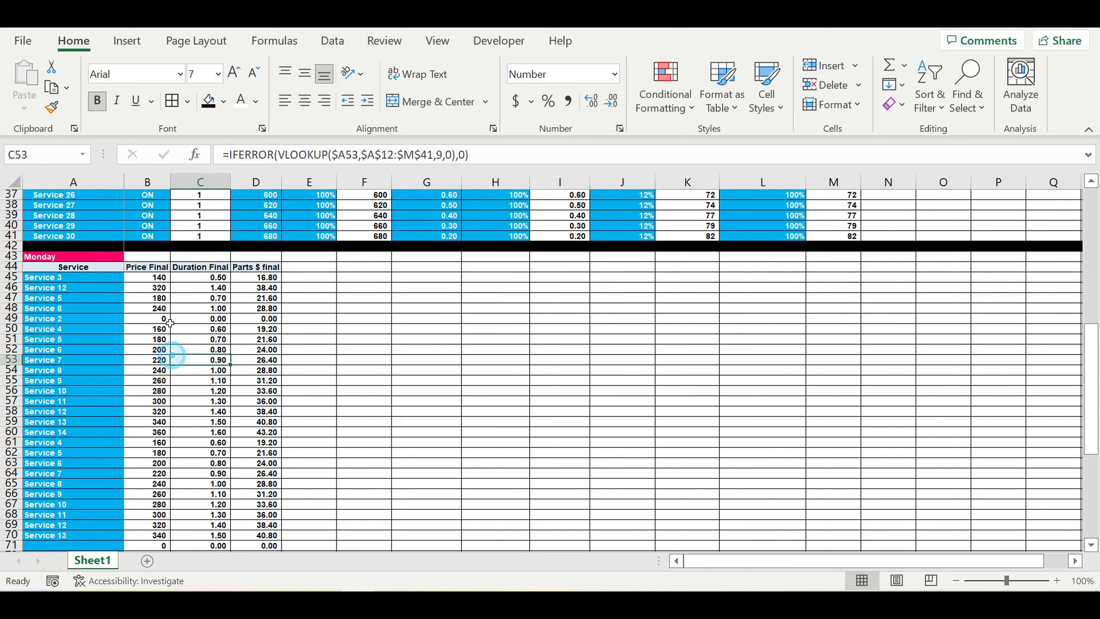
drag(147, 318, 259, 320)
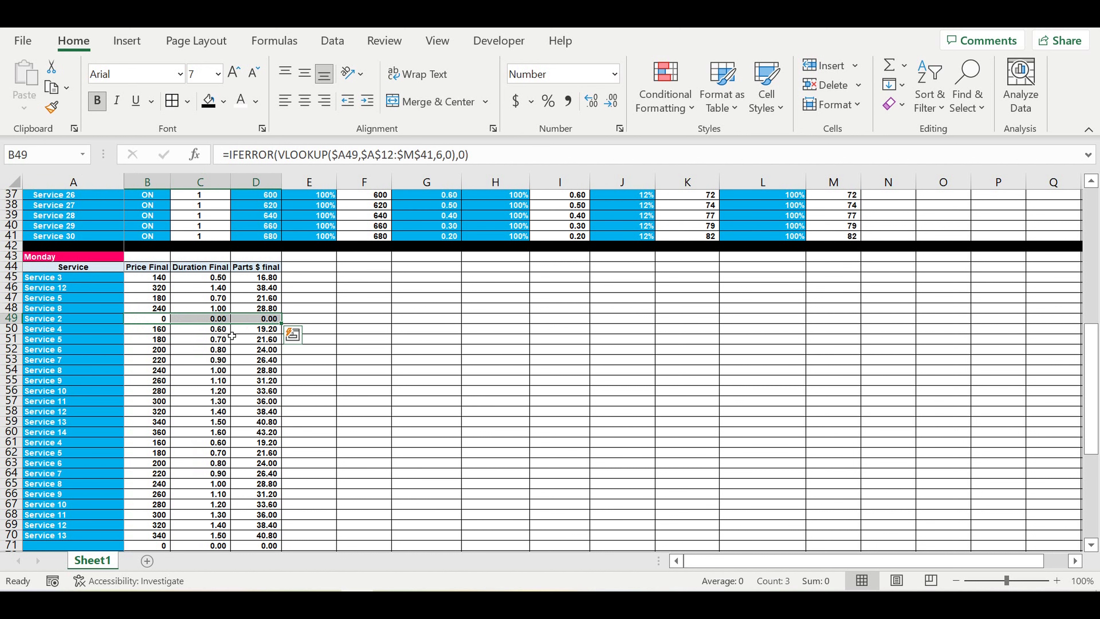
Step: Change Monday row 49 to Service 4
click(121, 320)
click(128, 320)
click(74, 351)
click(397, 390)
scroll(327, 350, up, 1)
scroll(327, 350, up, 12)
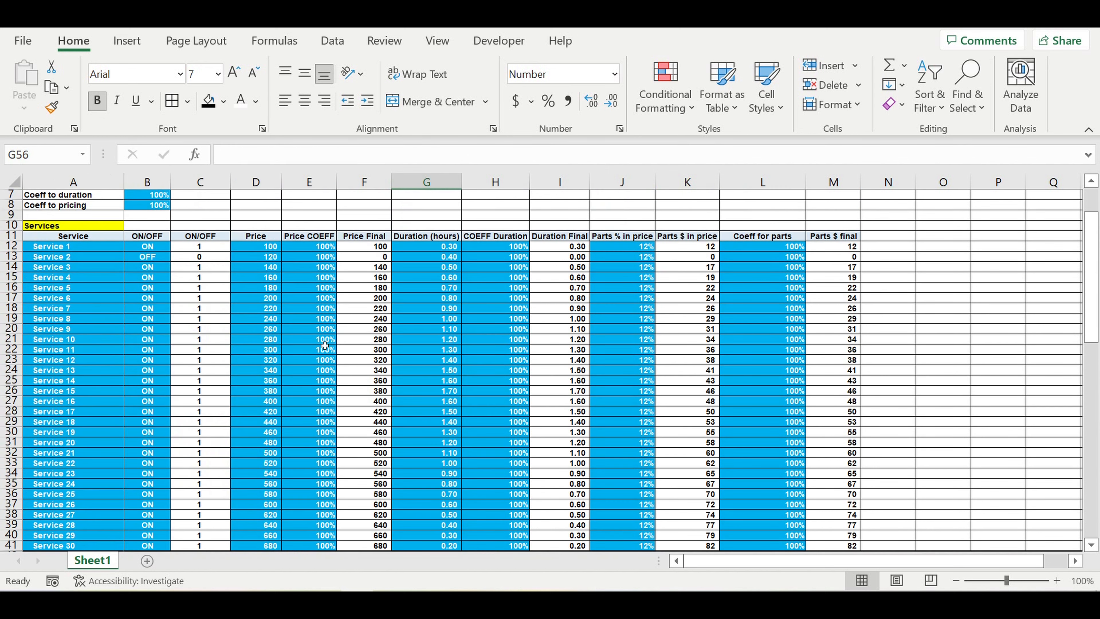
Step: Switch Service 2 back to ON
click(151, 320)
click(175, 319)
click(154, 330)
click(153, 381)
scroll(190, 382, down, 4)
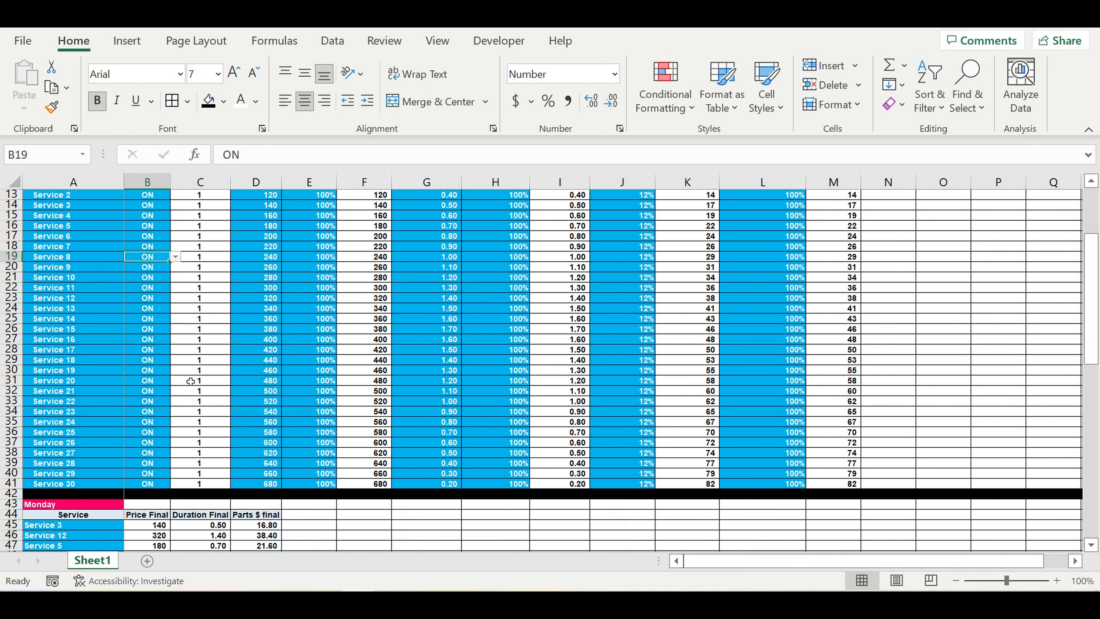
Step: Fill the 6,400 Price Final total with a bright green from More Colors
scroll(195, 448, down, 8)
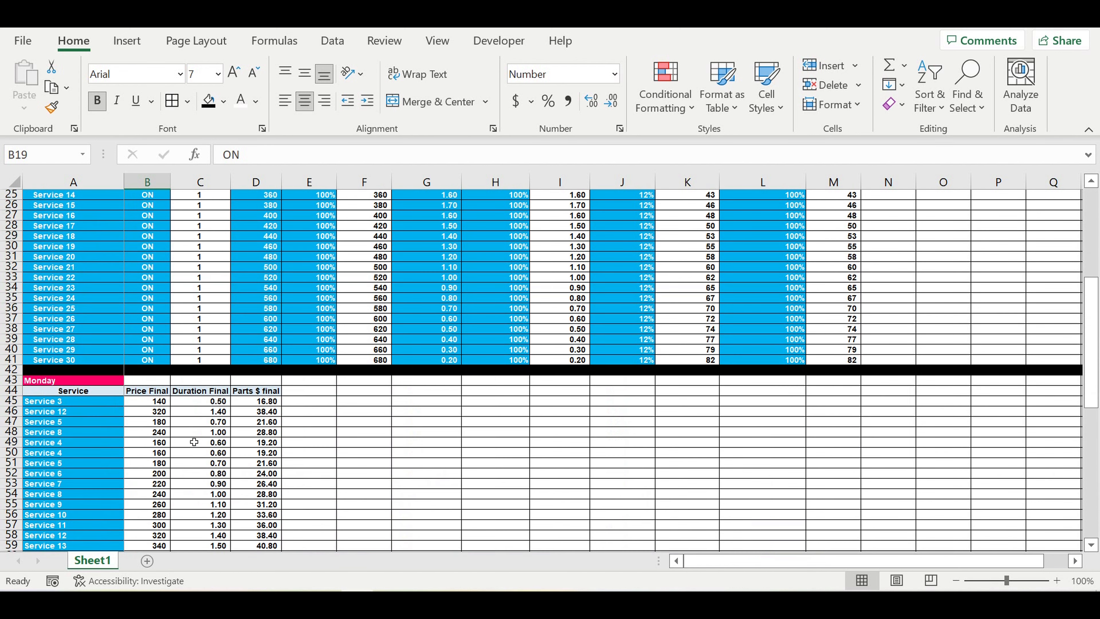
scroll(194, 442, down, 4)
scroll(195, 431, down, 5)
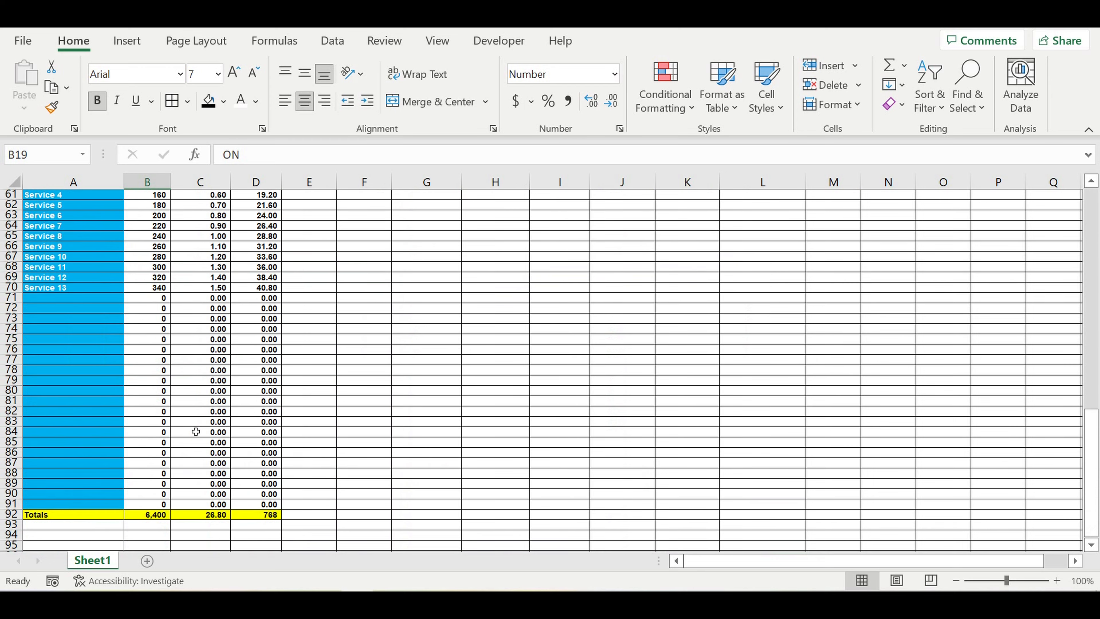
click(312, 455)
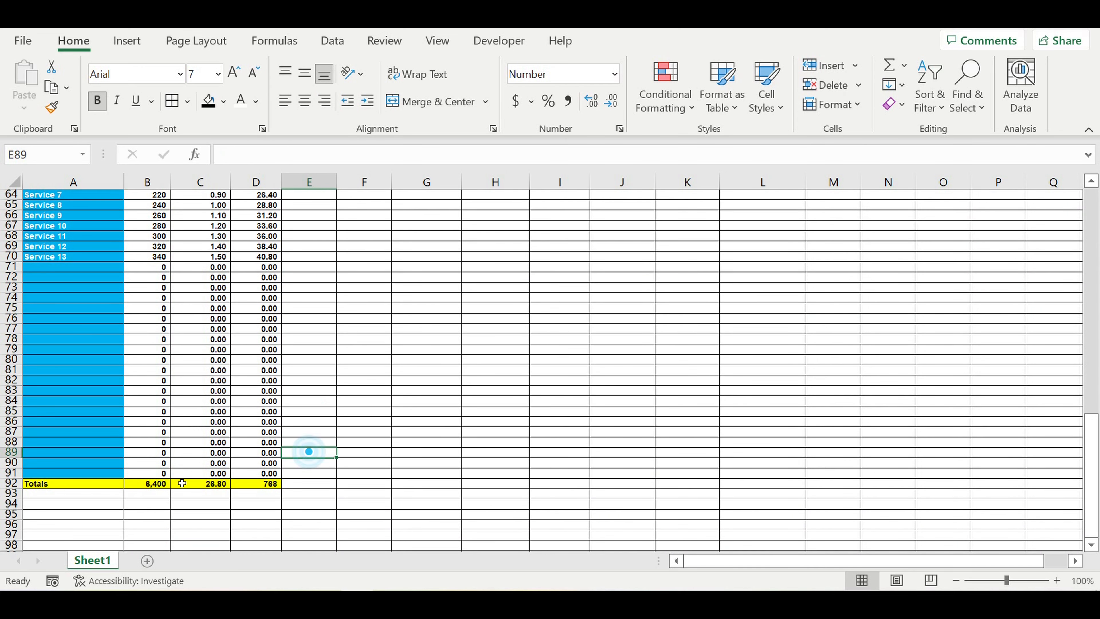
click(159, 482)
click(226, 104)
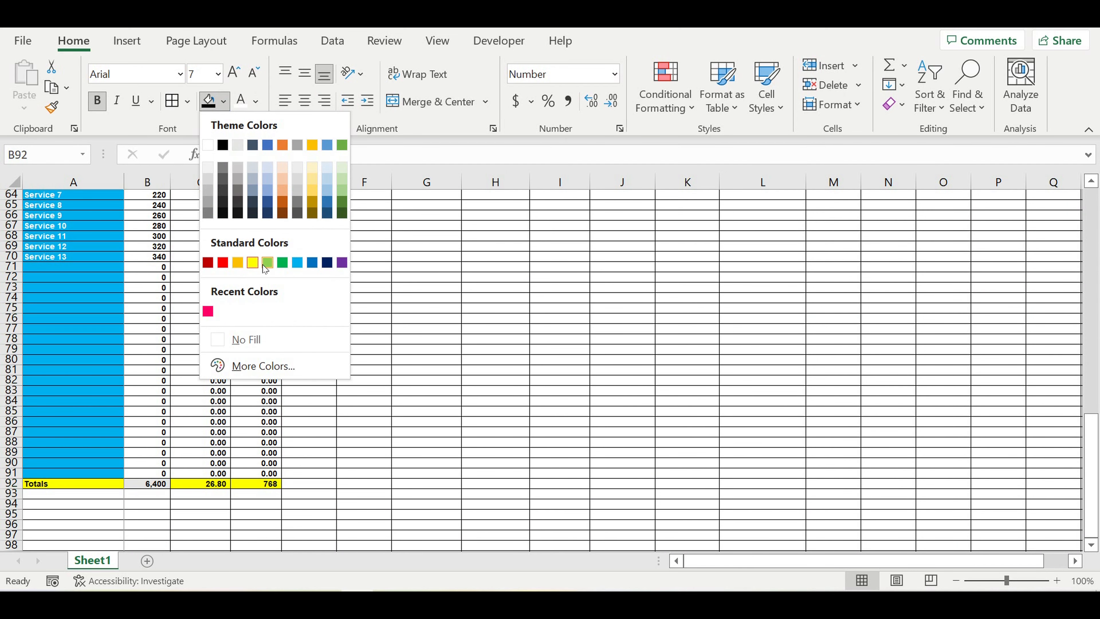
click(259, 365)
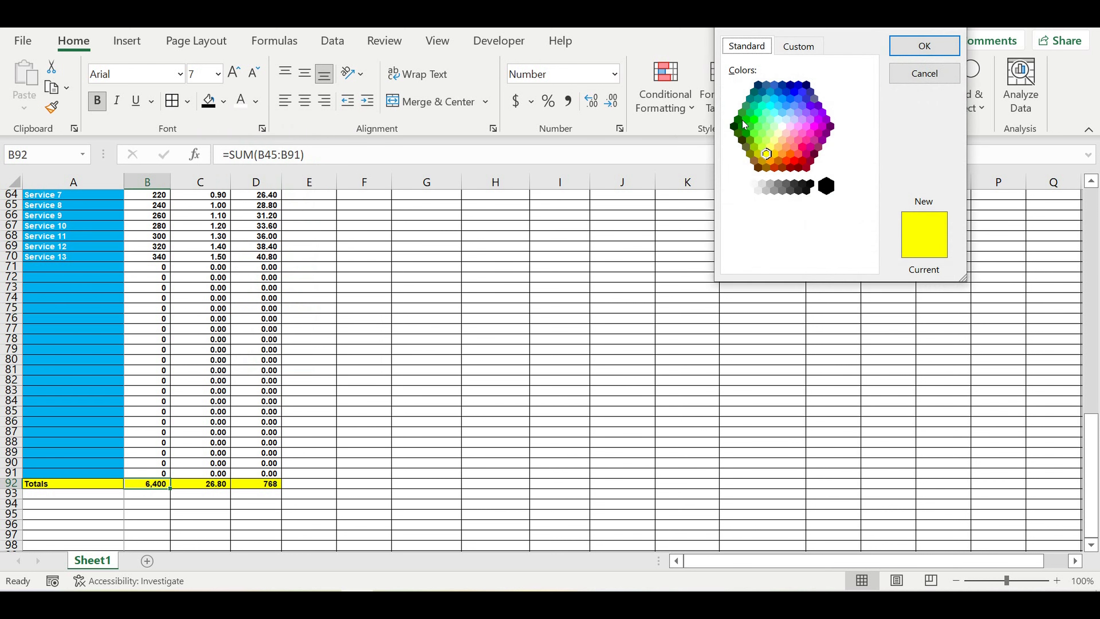
click(753, 124)
click(927, 45)
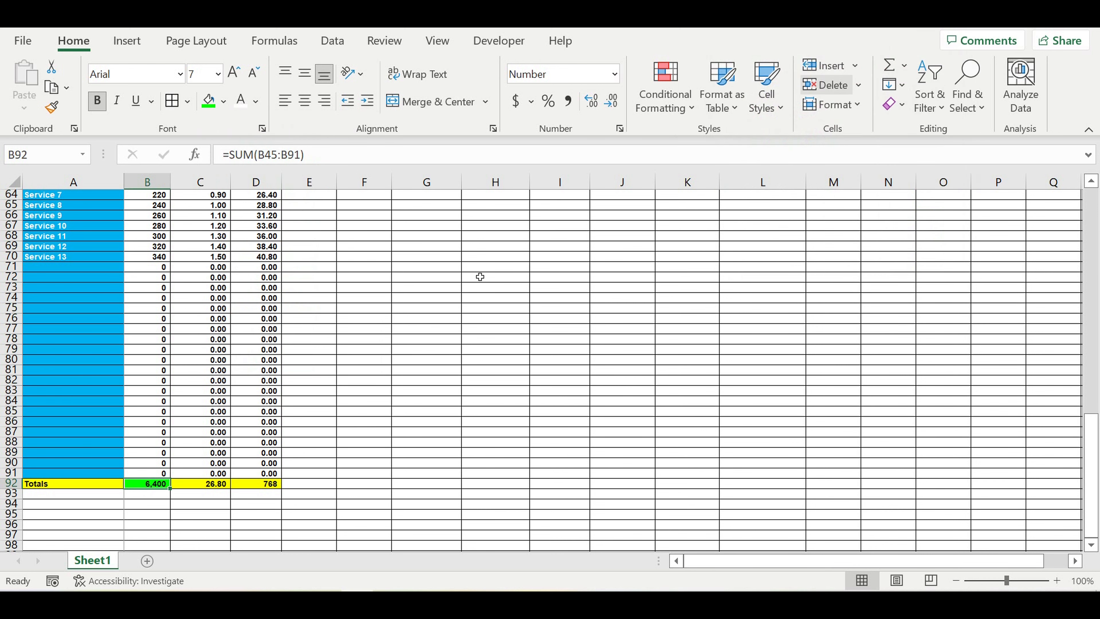
Step: Fill the 26.80 total orange and the 768 total red with white text
click(221, 485)
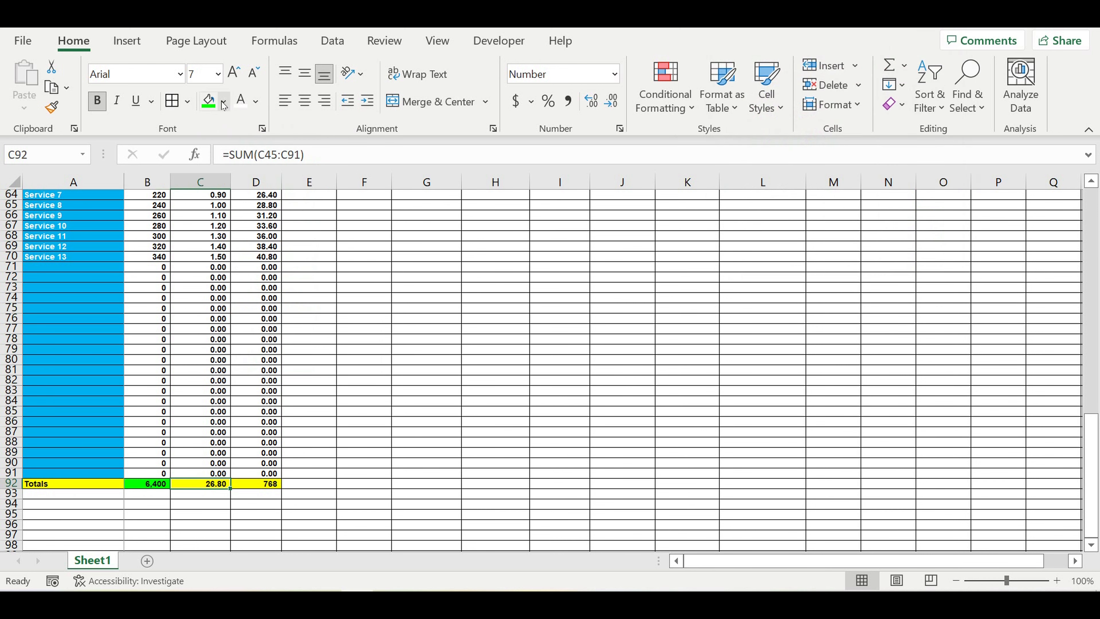
click(224, 102)
click(234, 264)
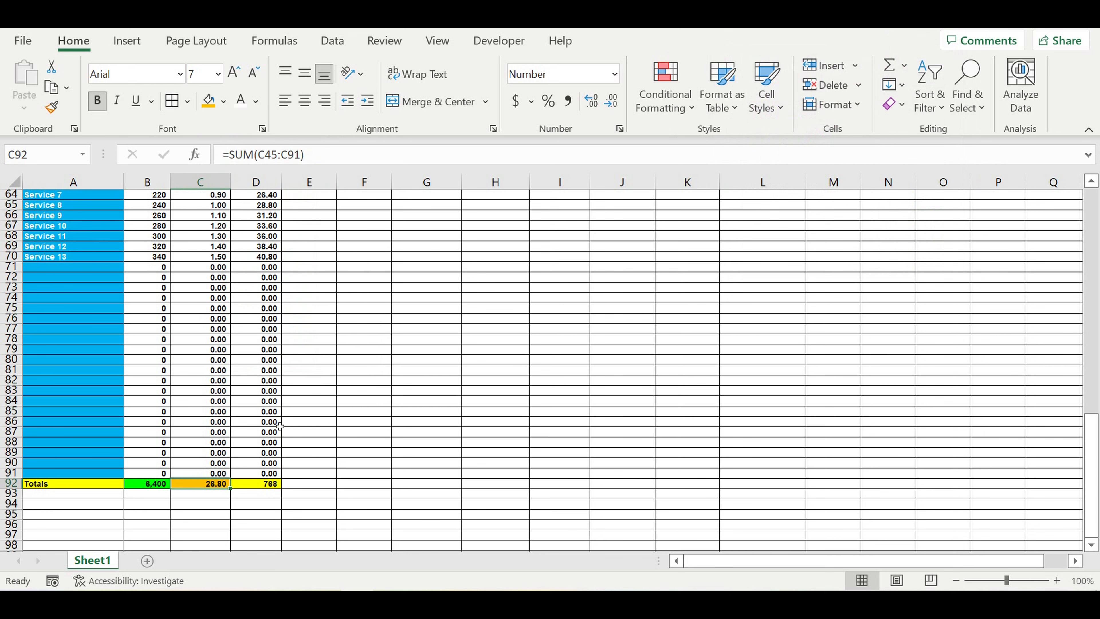
click(264, 483)
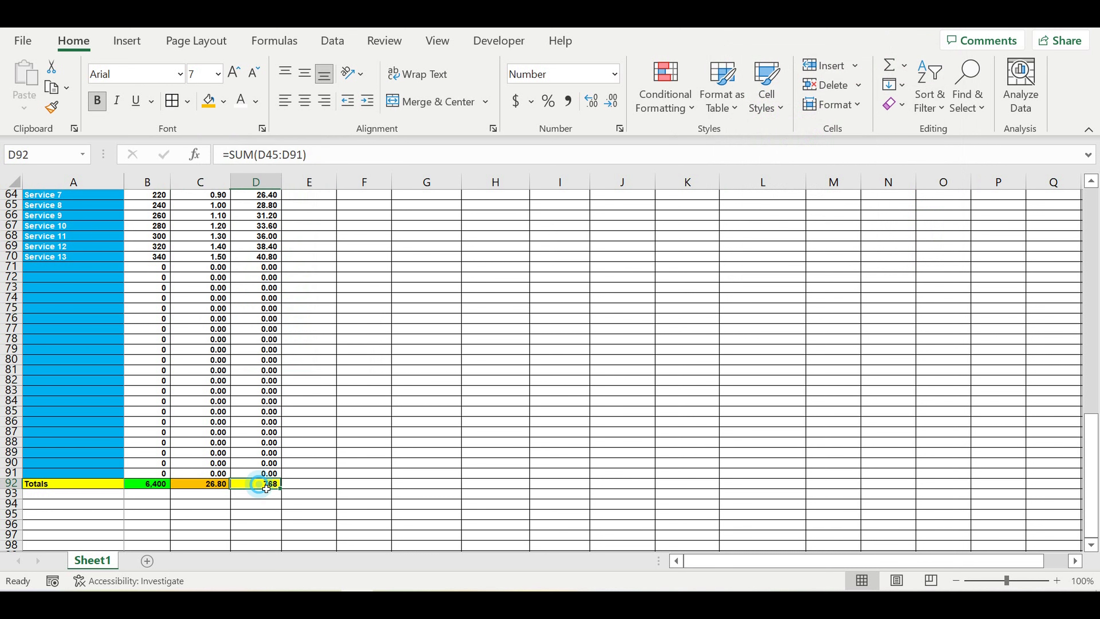
click(229, 107)
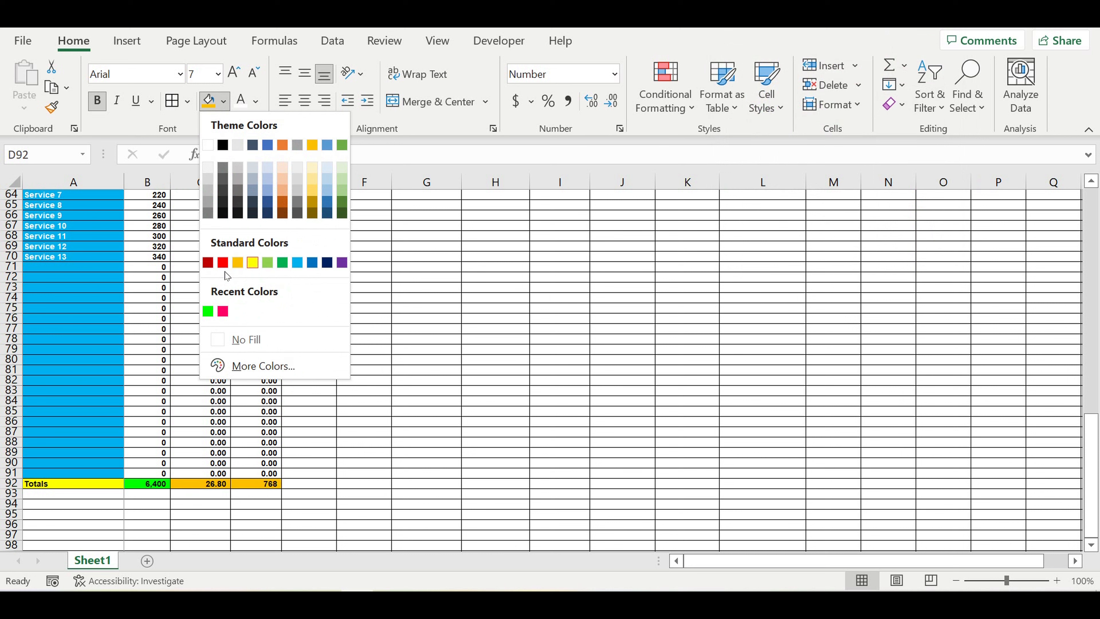
click(222, 262)
click(241, 101)
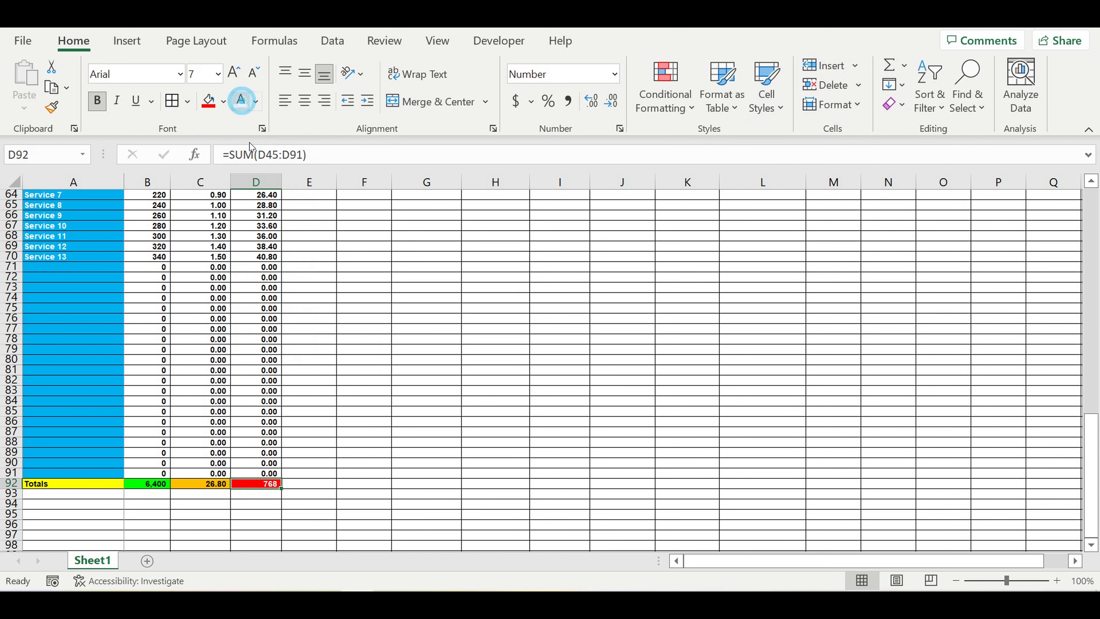
click(426, 349)
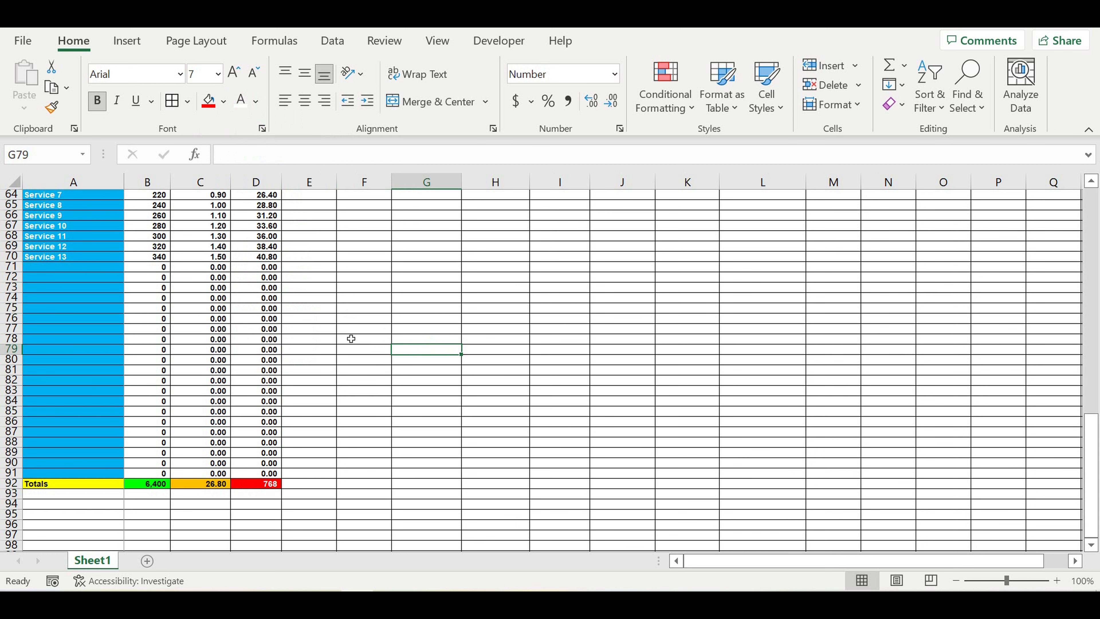
scroll(351, 338, up, 1)
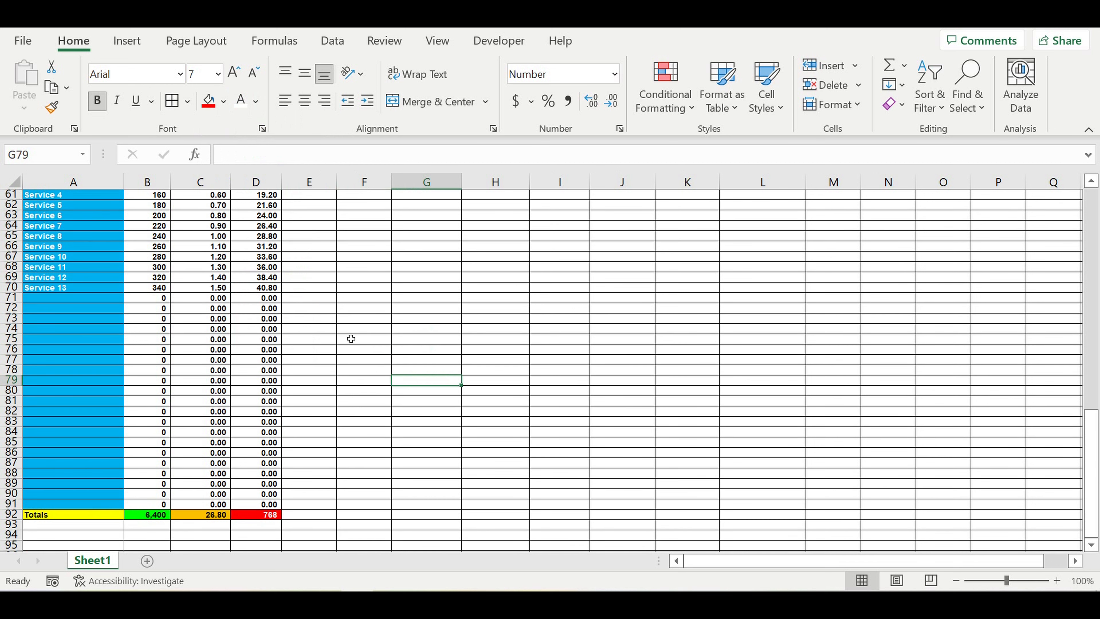
Step: Select the Monday services A45:A70 and Duration Final values C45:C70 to check the 26.80 total
click(219, 518)
scroll(208, 325, up, 6)
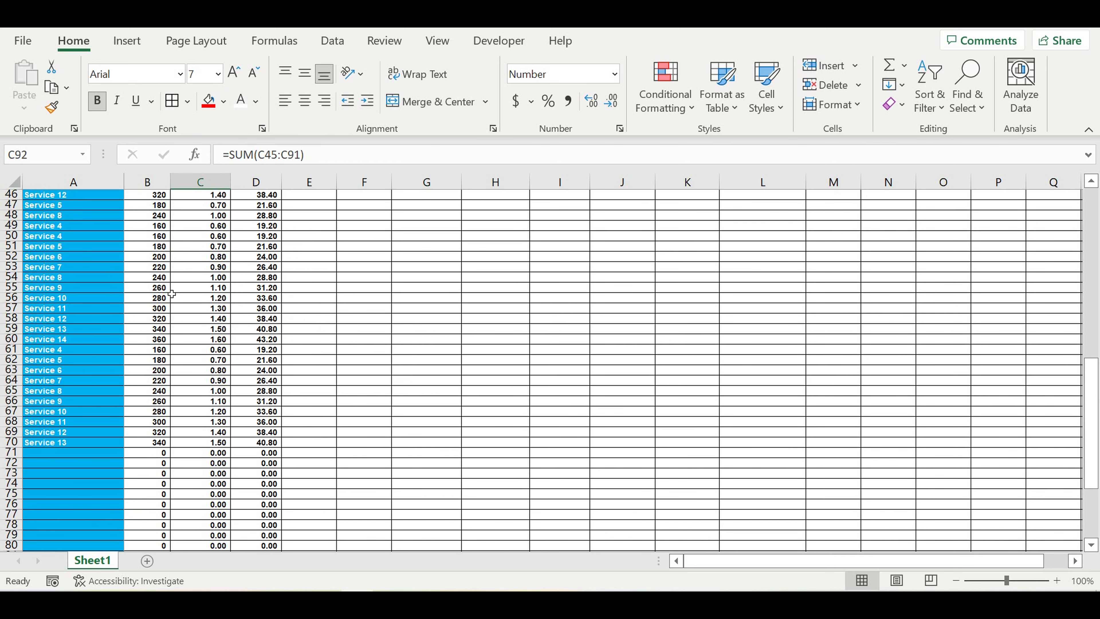
drag(75, 216, 75, 225)
drag(62, 358, 65, 473)
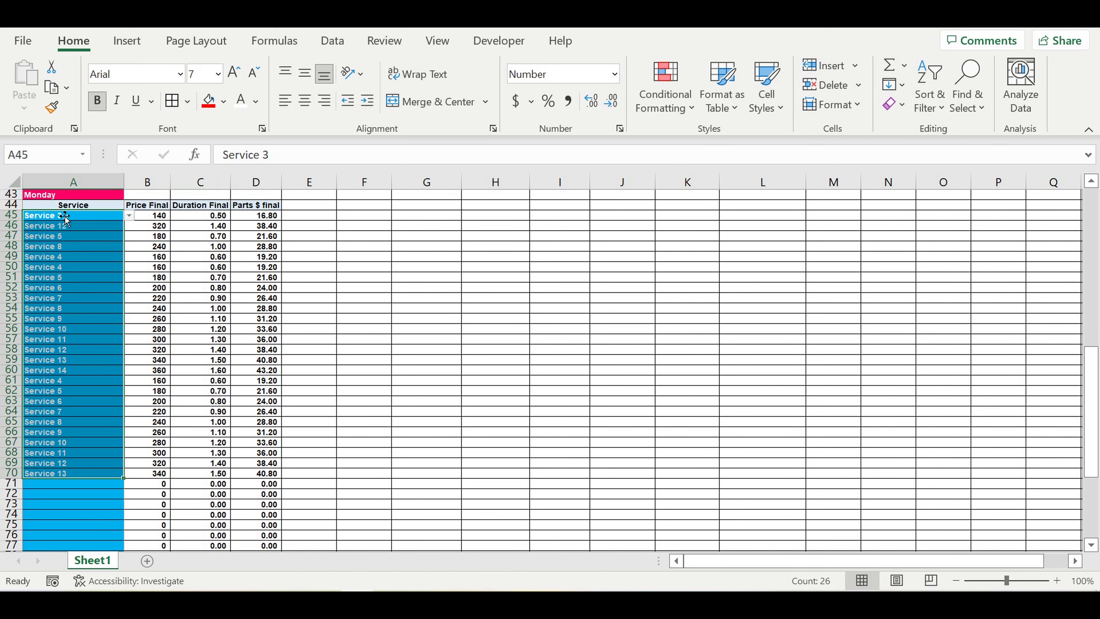
drag(203, 220, 202, 226)
drag(182, 332, 202, 473)
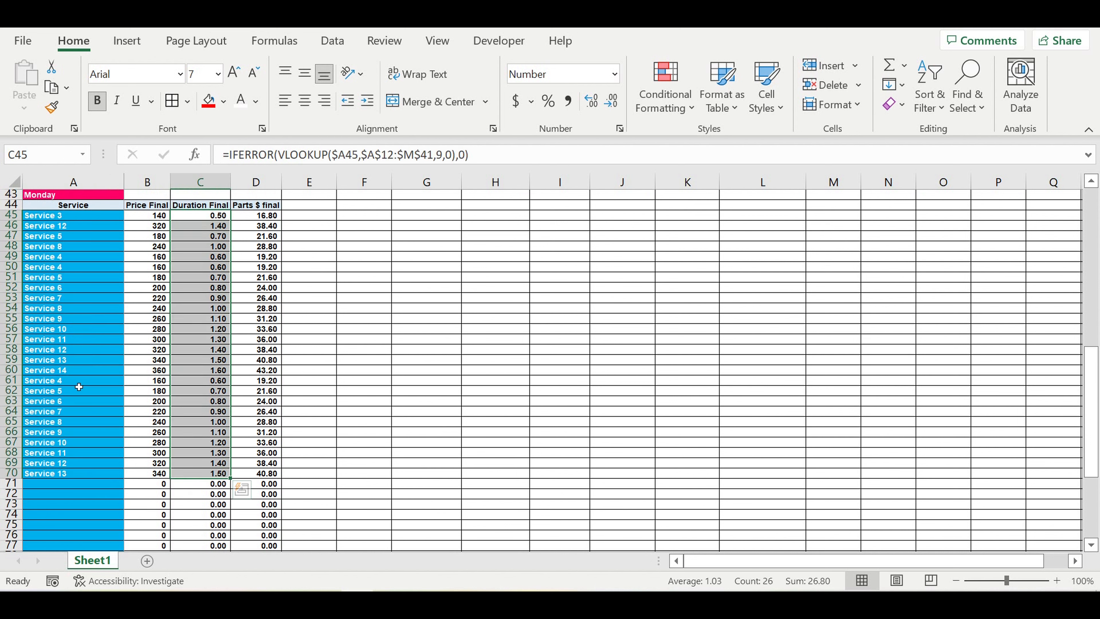
drag(81, 383, 84, 458)
scroll(156, 390, down, 8)
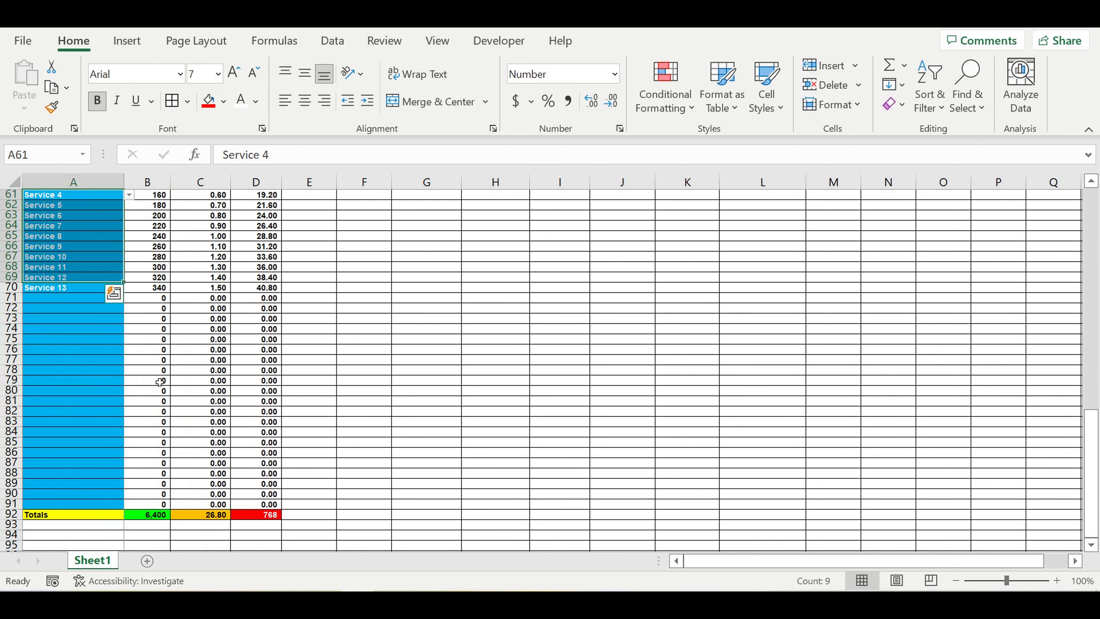
click(194, 456)
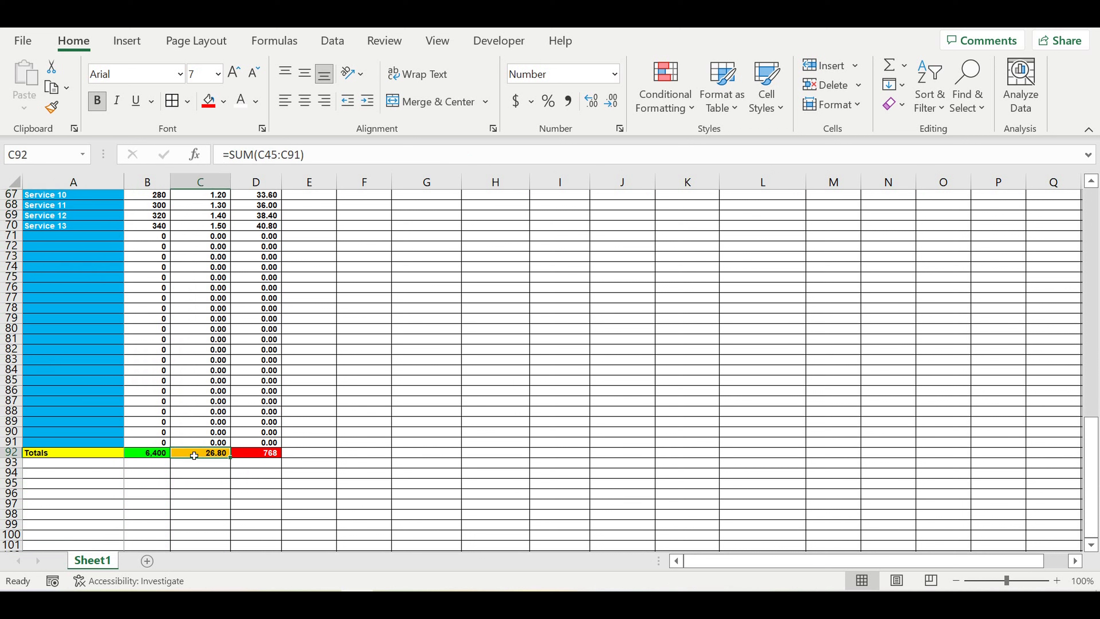
Step: Review the service names in rows 60–70 and return to the Monday table's top
scroll(180, 400, up, 3)
drag(66, 322, 69, 217)
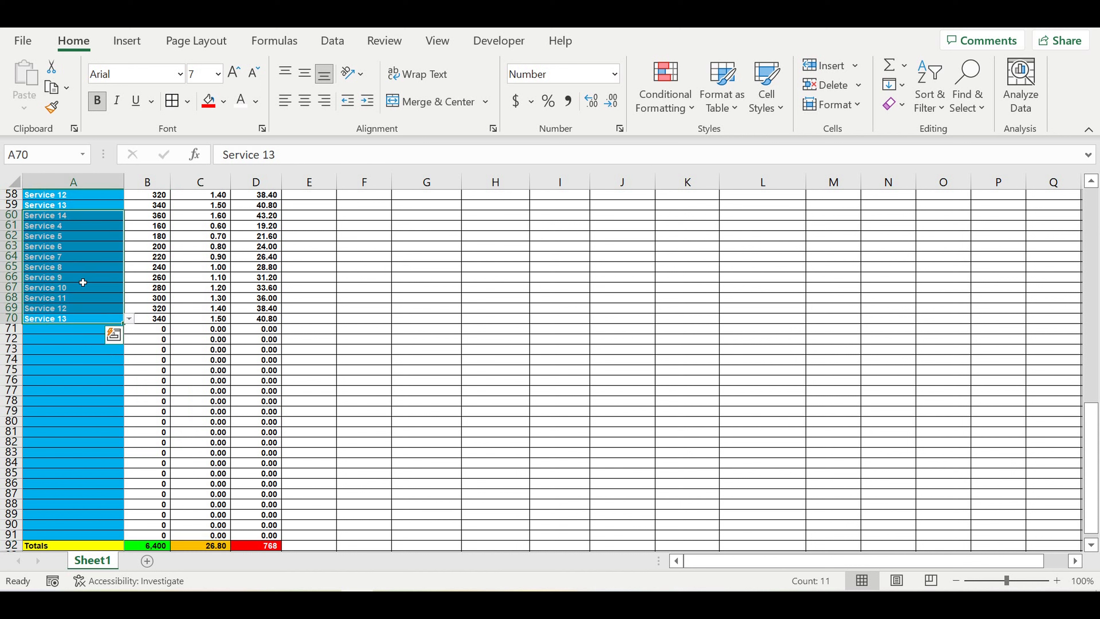
drag(65, 215, 64, 320)
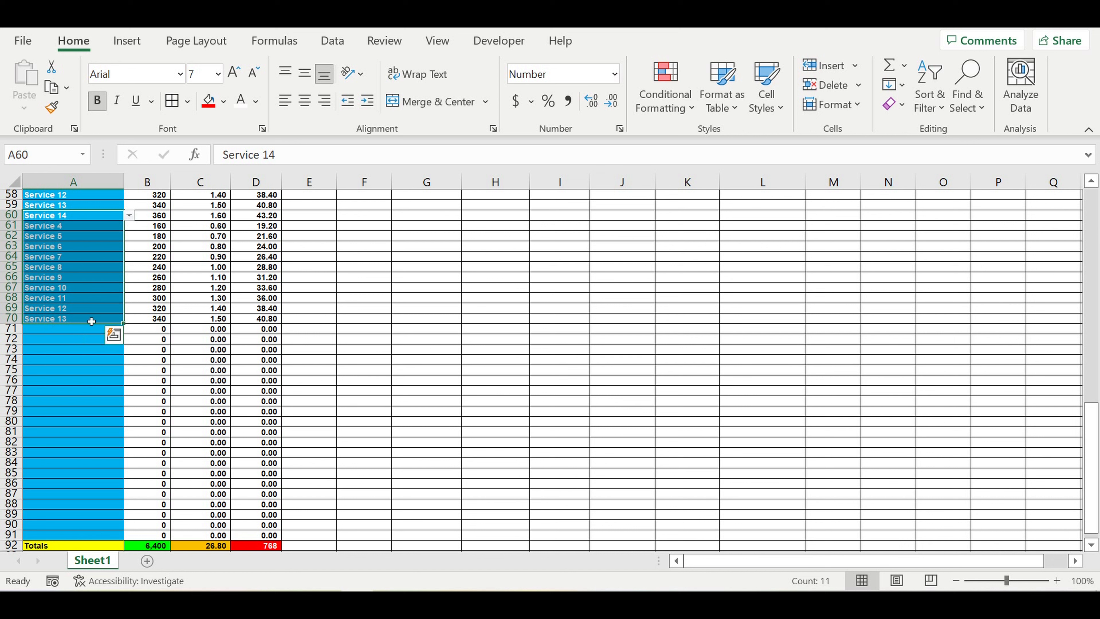
drag(64, 267, 70, 312)
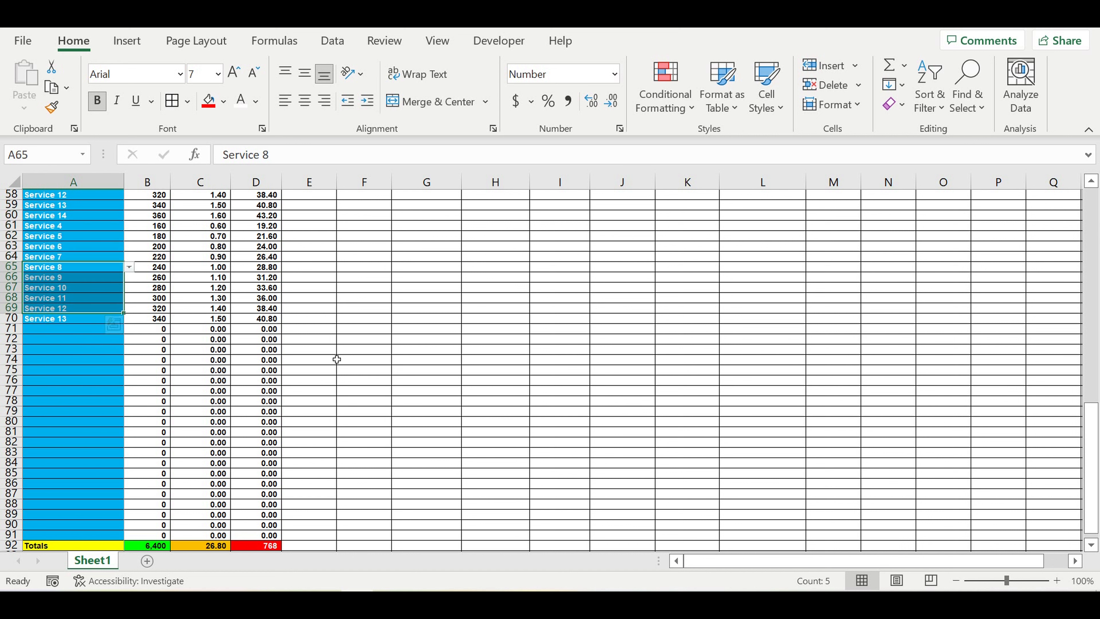
scroll(345, 362, down, 3)
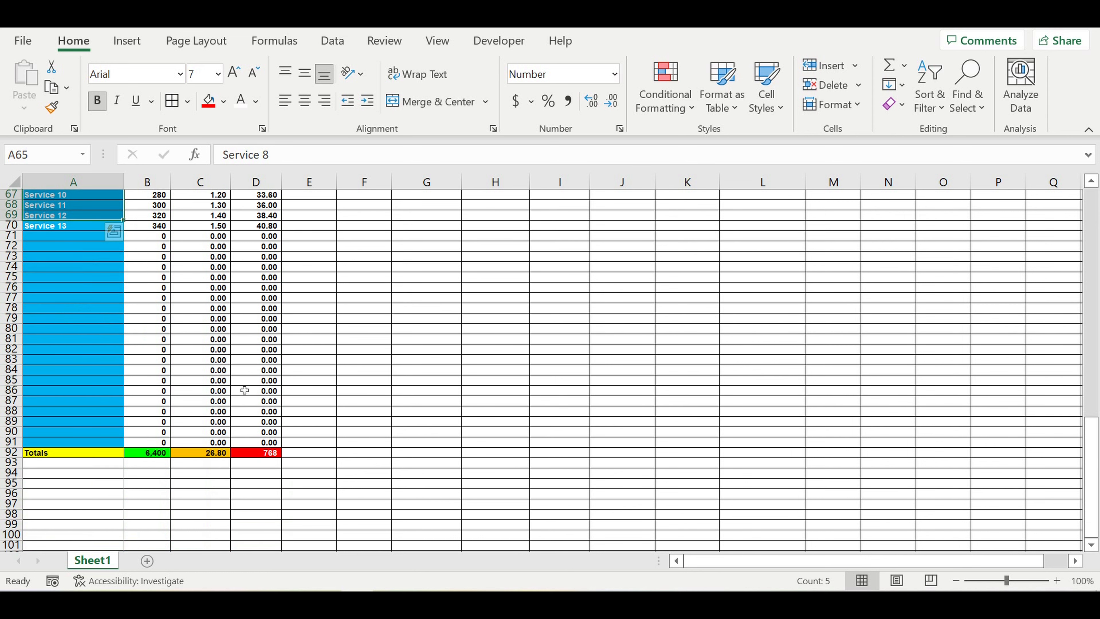
scroll(259, 375, up, 12)
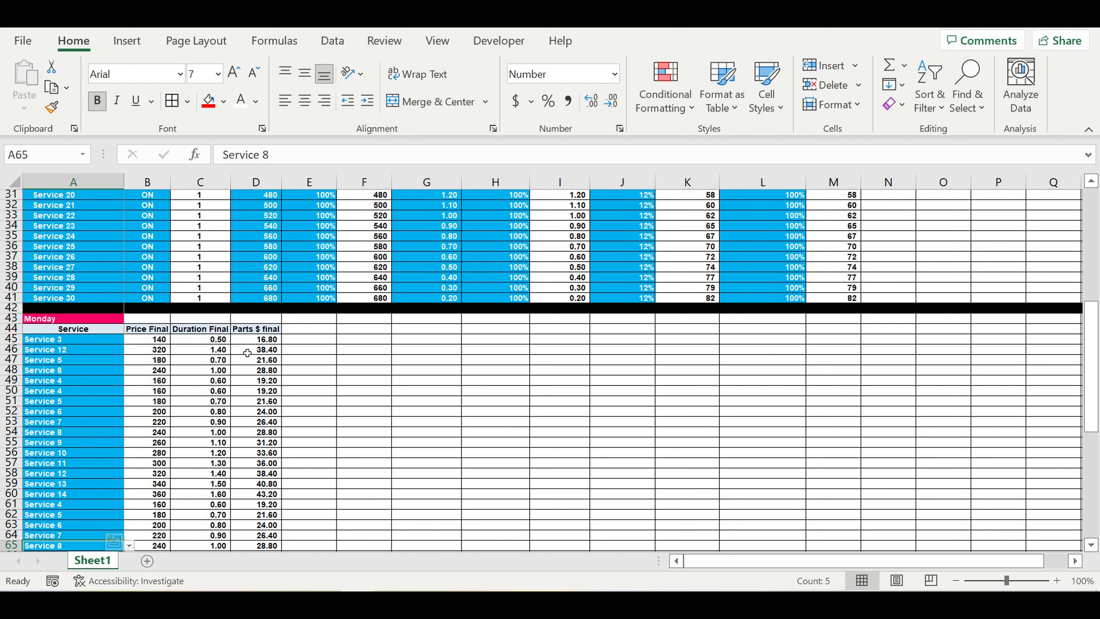
Step: Insert sixteen blank rows above the Monday table's title
click(65, 319)
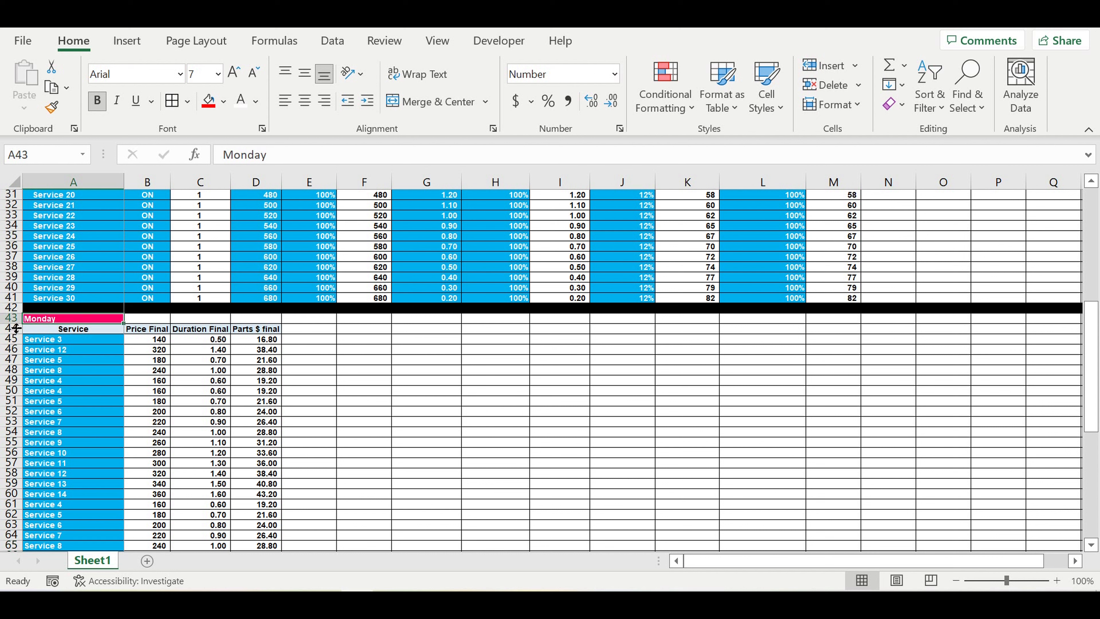
drag(12, 318, 24, 474)
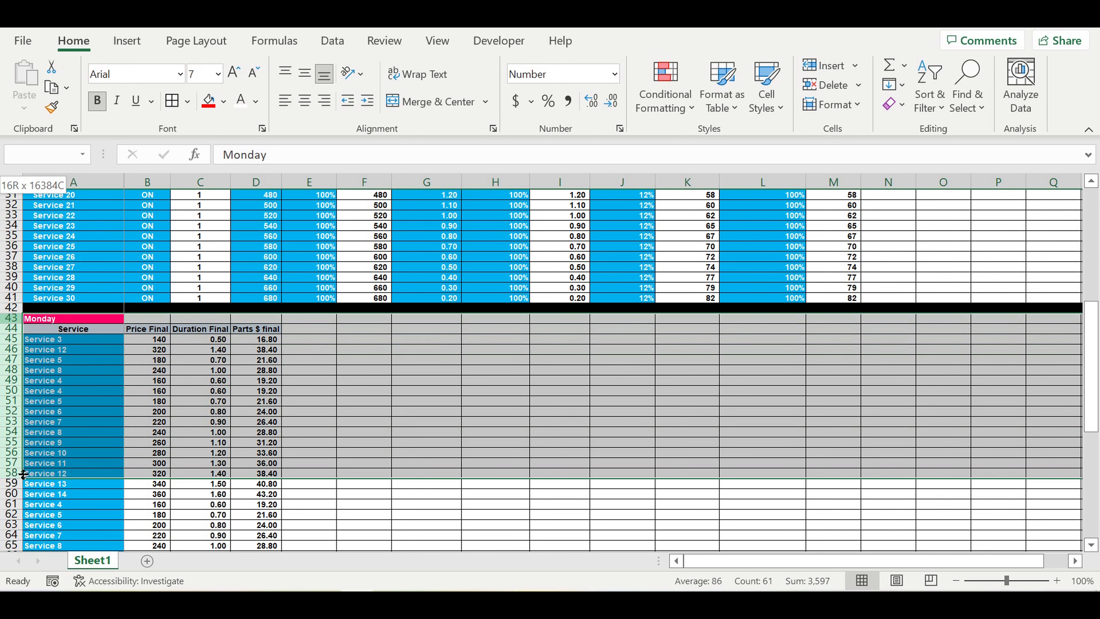
right_click(12, 380)
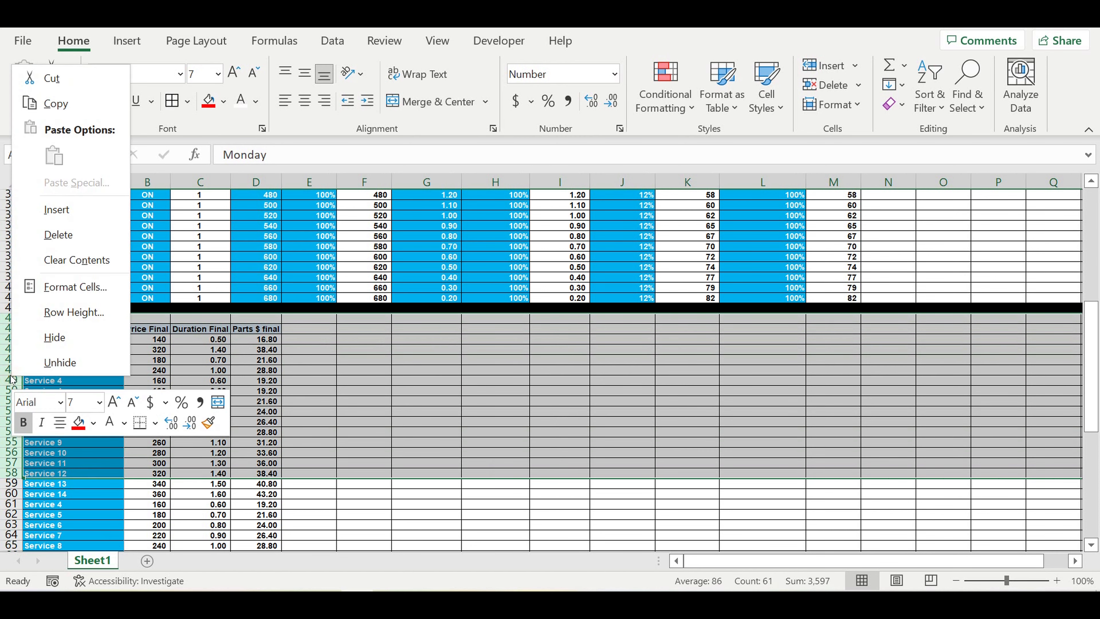
click(65, 211)
Step: Fill the new rows 43 to 57 white
drag(18, 320, 11, 468)
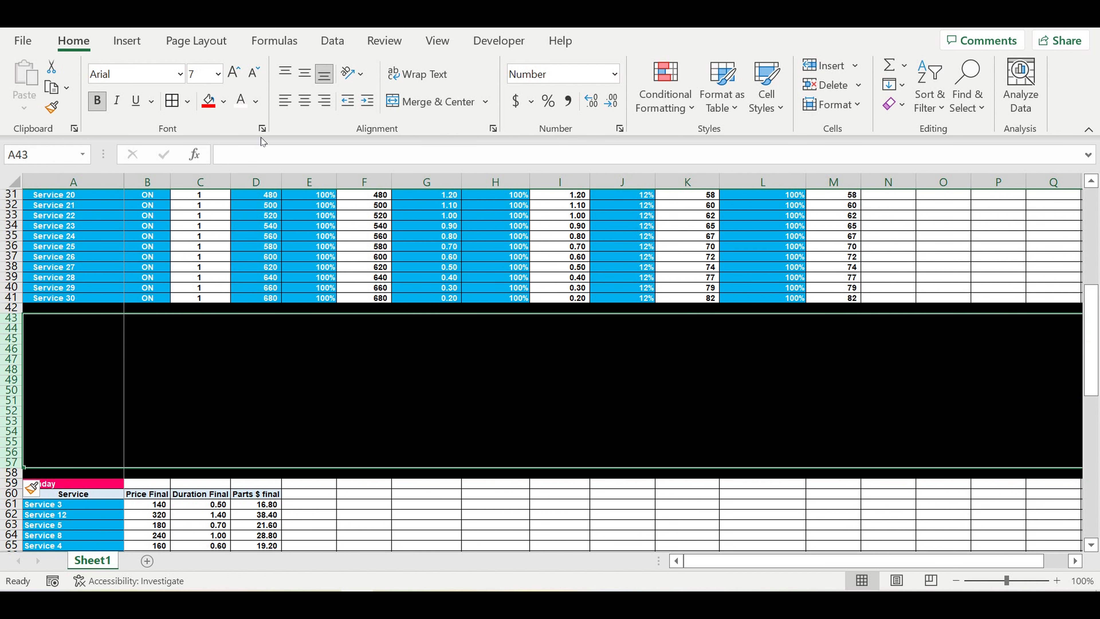
click(226, 101)
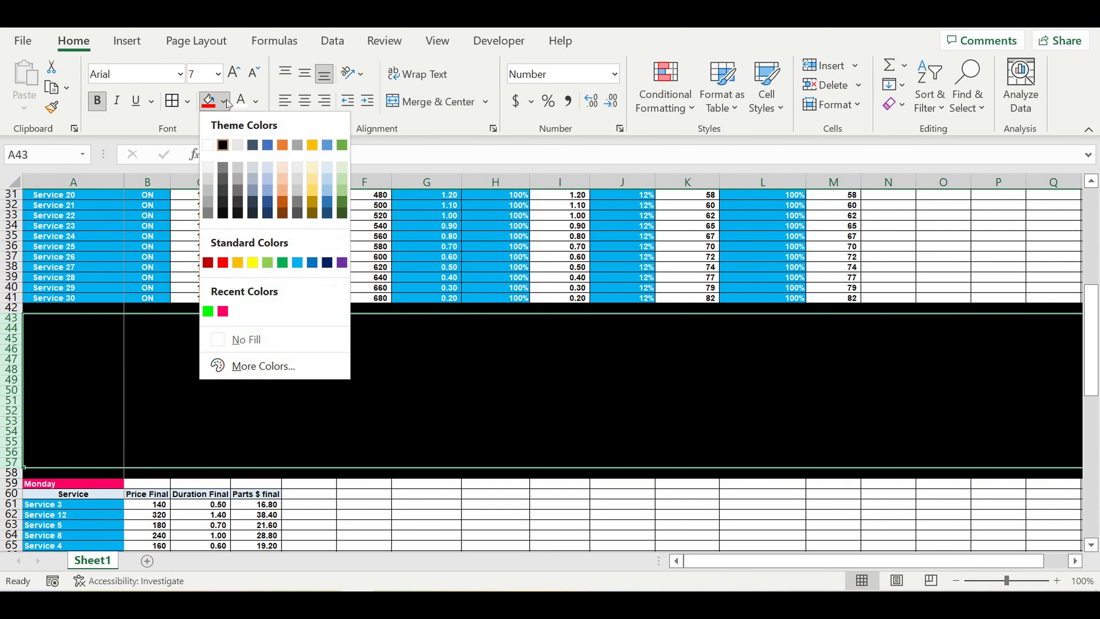
click(208, 144)
click(325, 333)
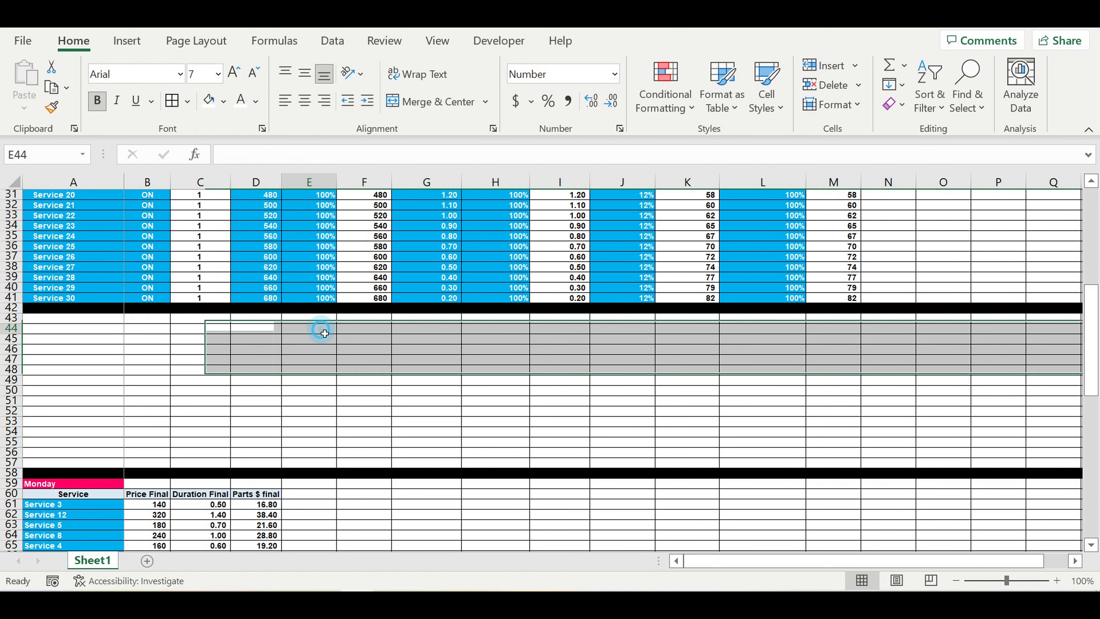
click(339, 353)
click(102, 316)
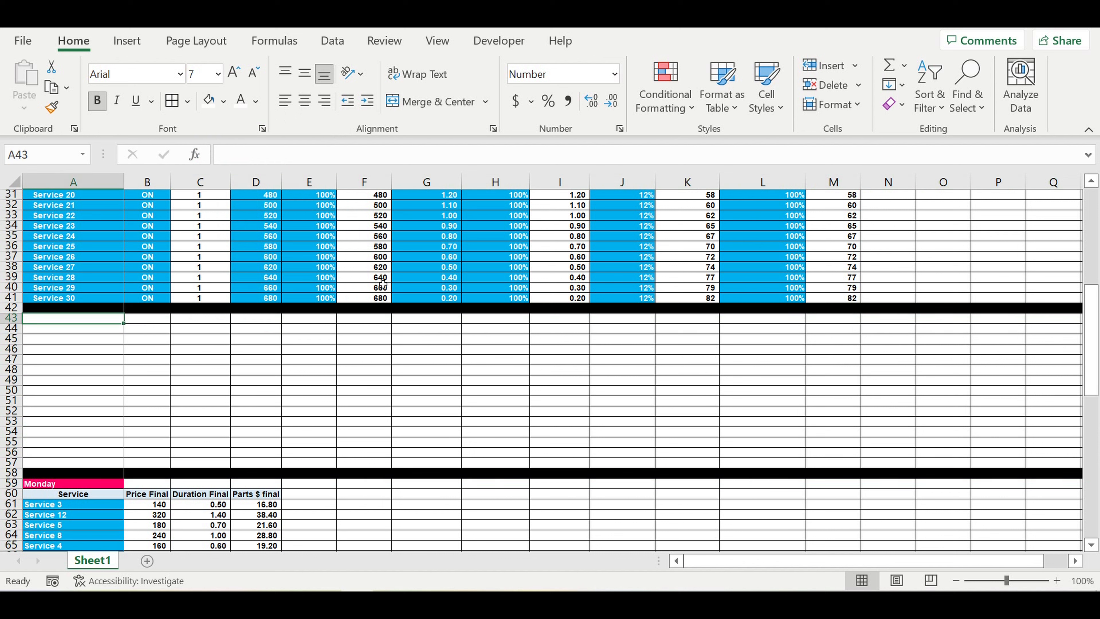
Step: Enter the heading 'Working hours' in A43 and 'Day of the week' in A44
text(Working)
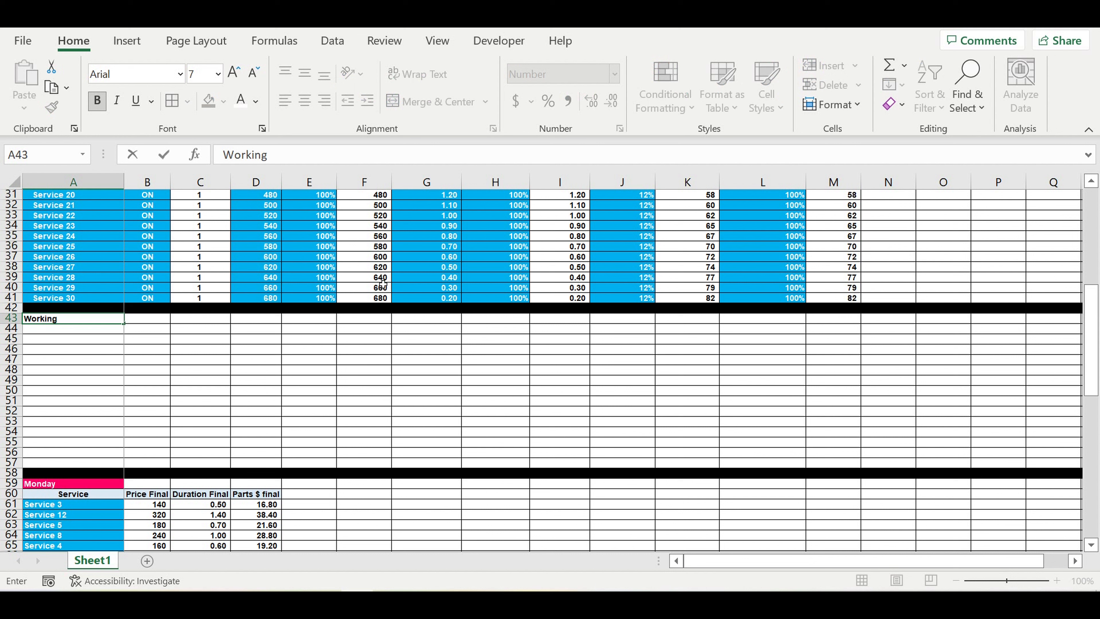
text(ours)
key(Return)
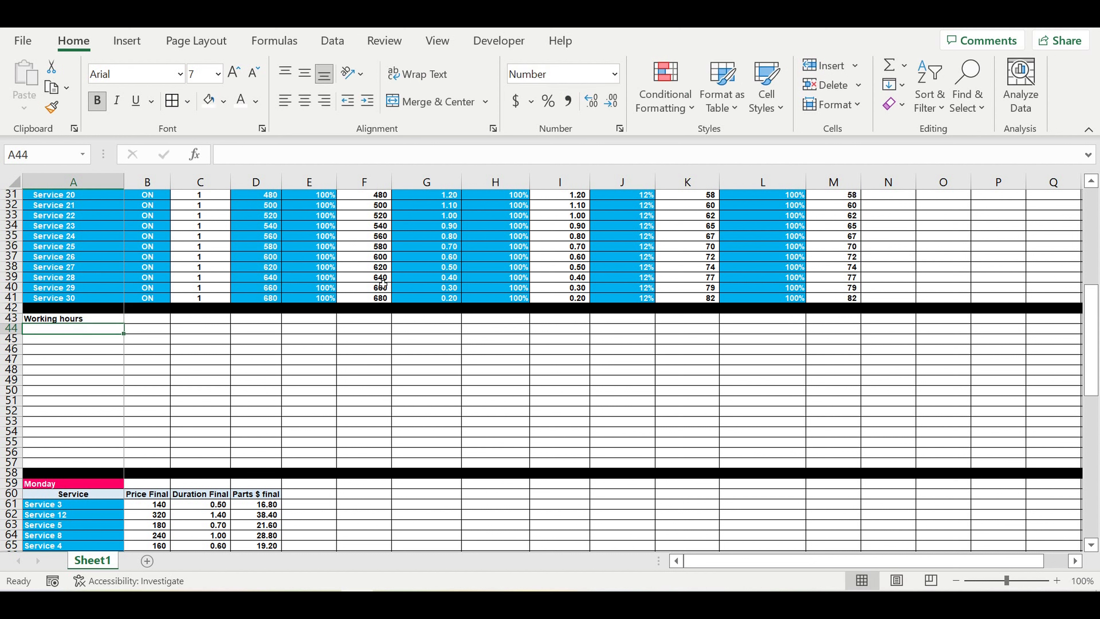
click(152, 361)
click(81, 330)
text(Da)
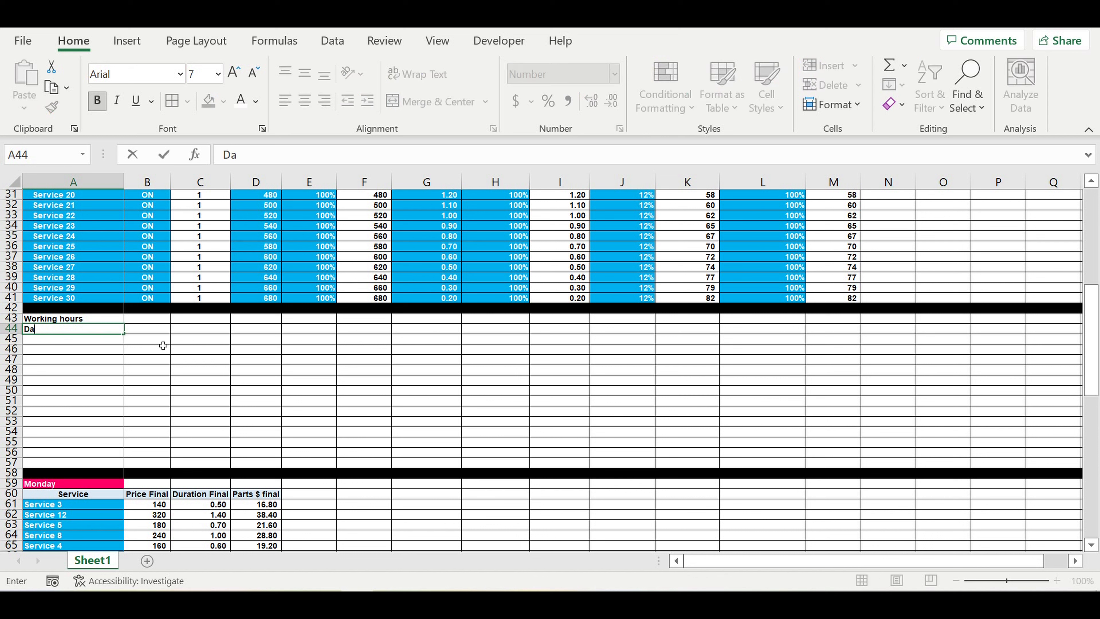
text(y of the week)
key(Return)
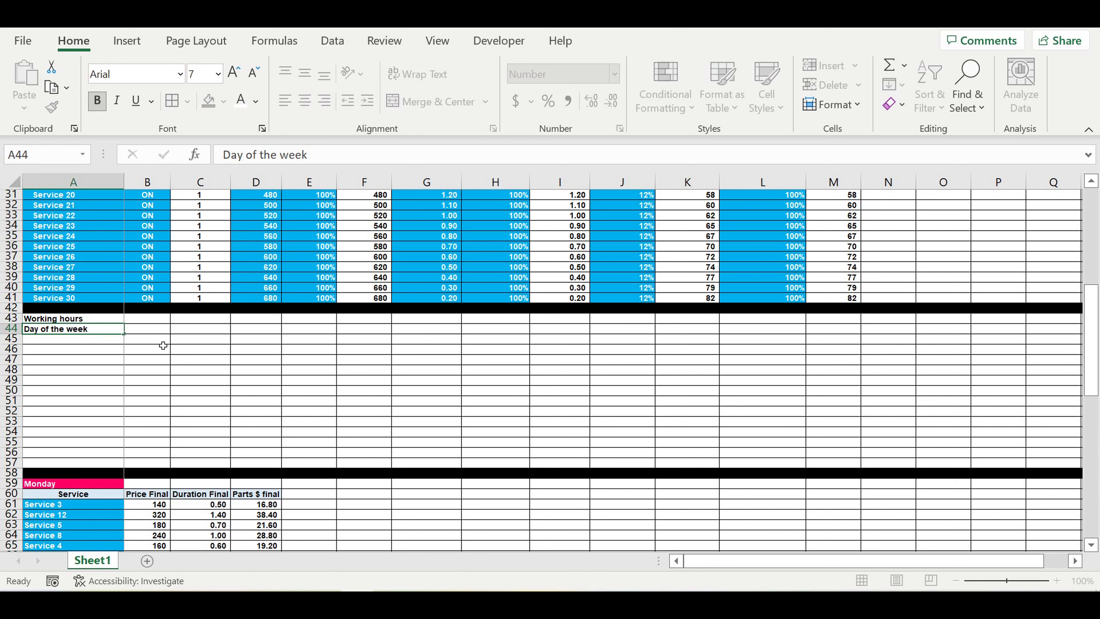
Step: Fill weekday names Monday through Sunday into A45:A51, clearing the extra overflow days
text(Monday)
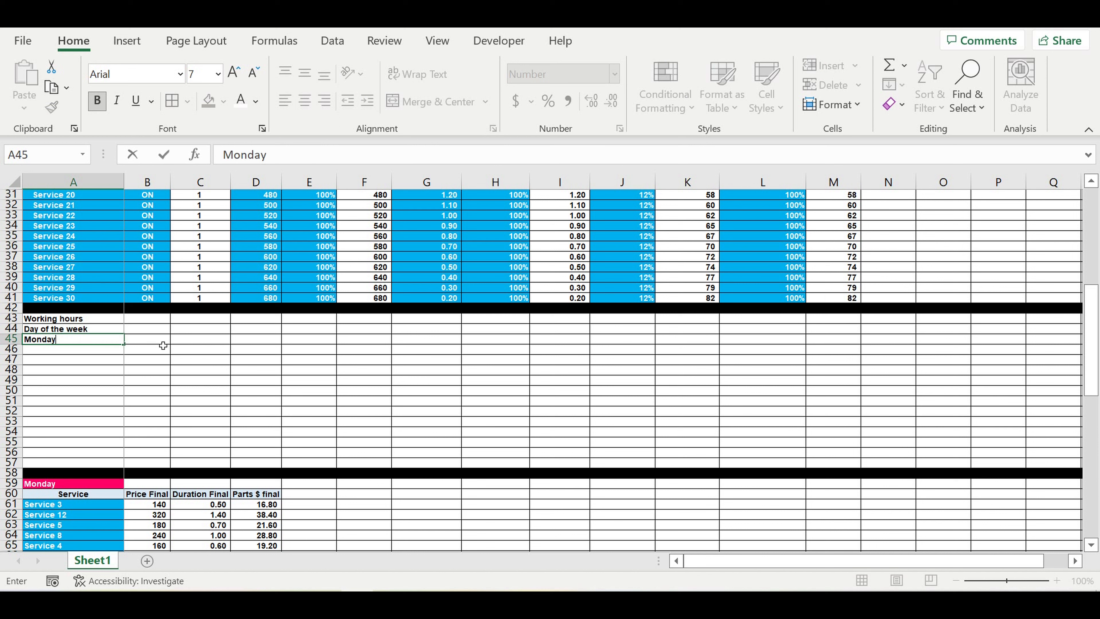
click(52, 362)
click(53, 339)
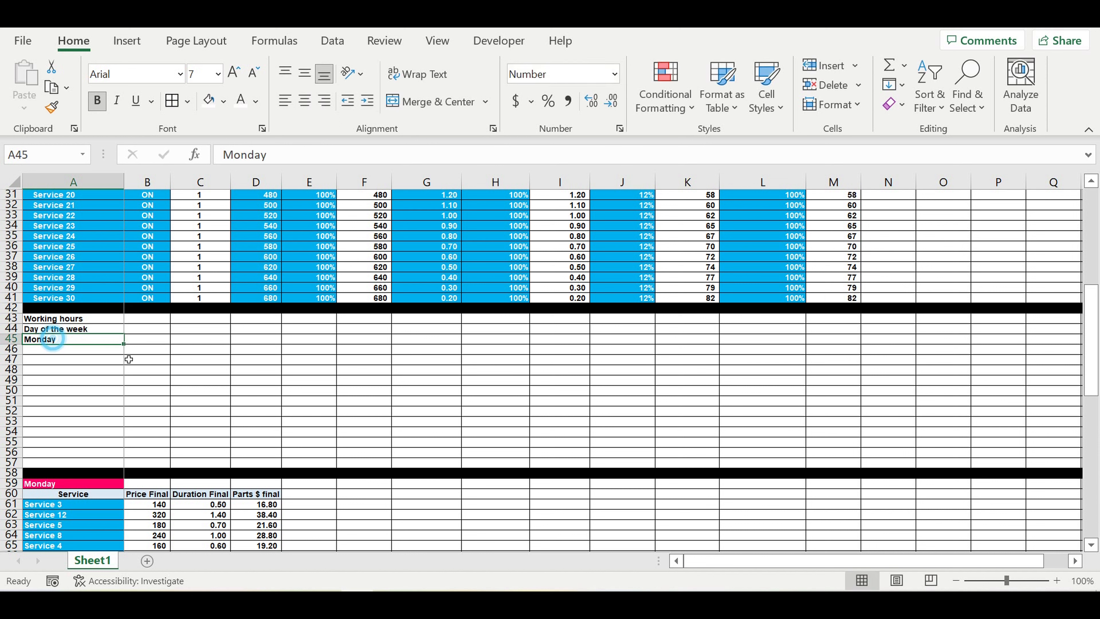
drag(132, 349, 108, 425)
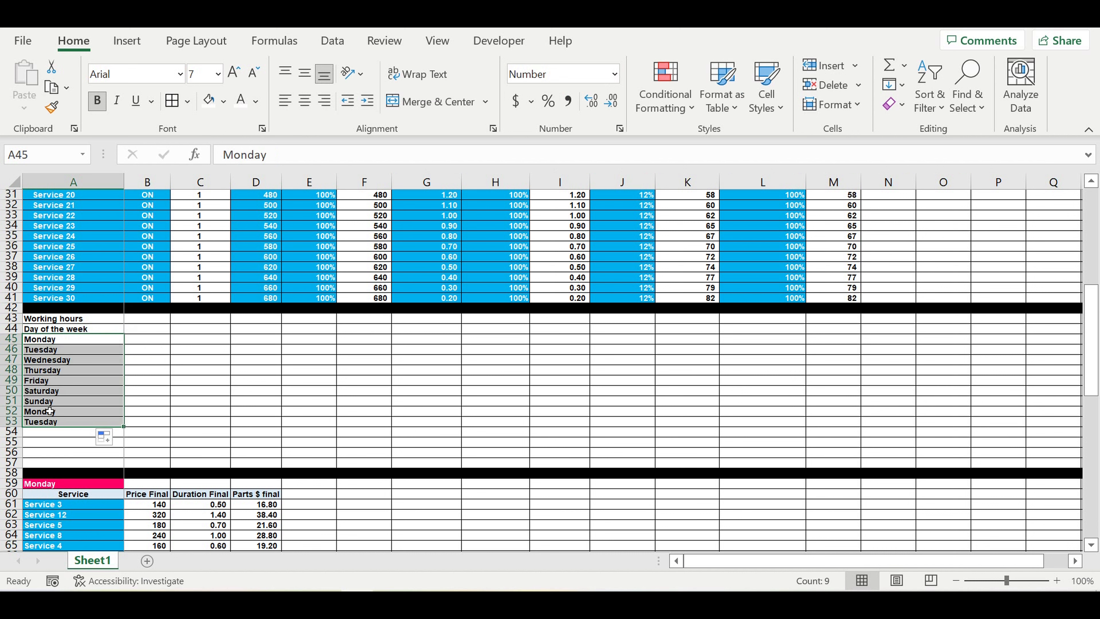
drag(50, 411, 50, 420)
key(Delete)
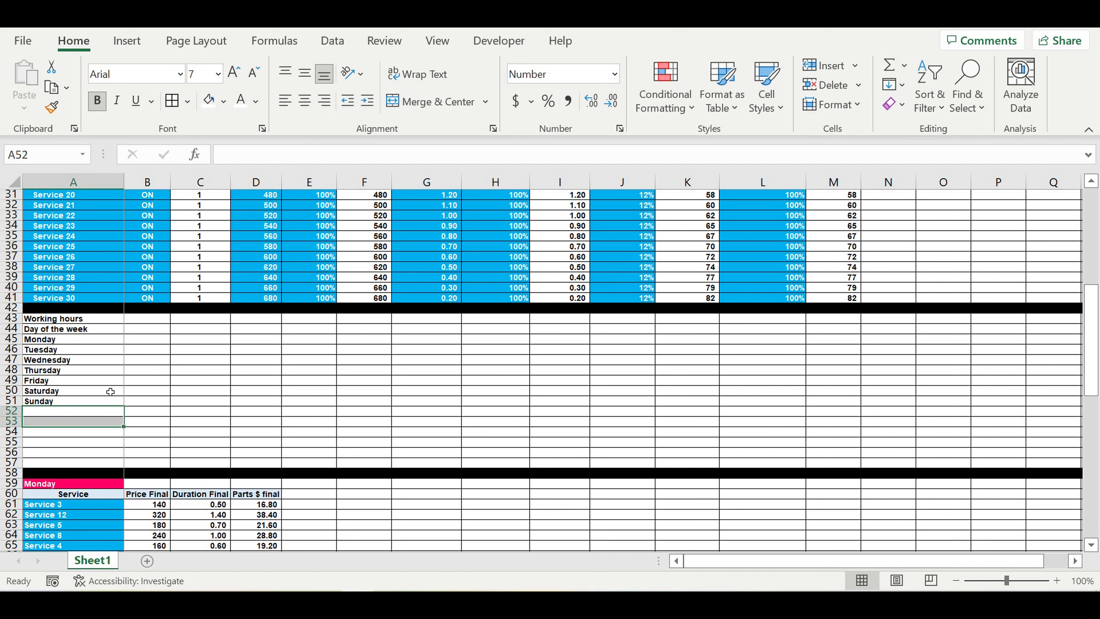
click(173, 382)
click(75, 343)
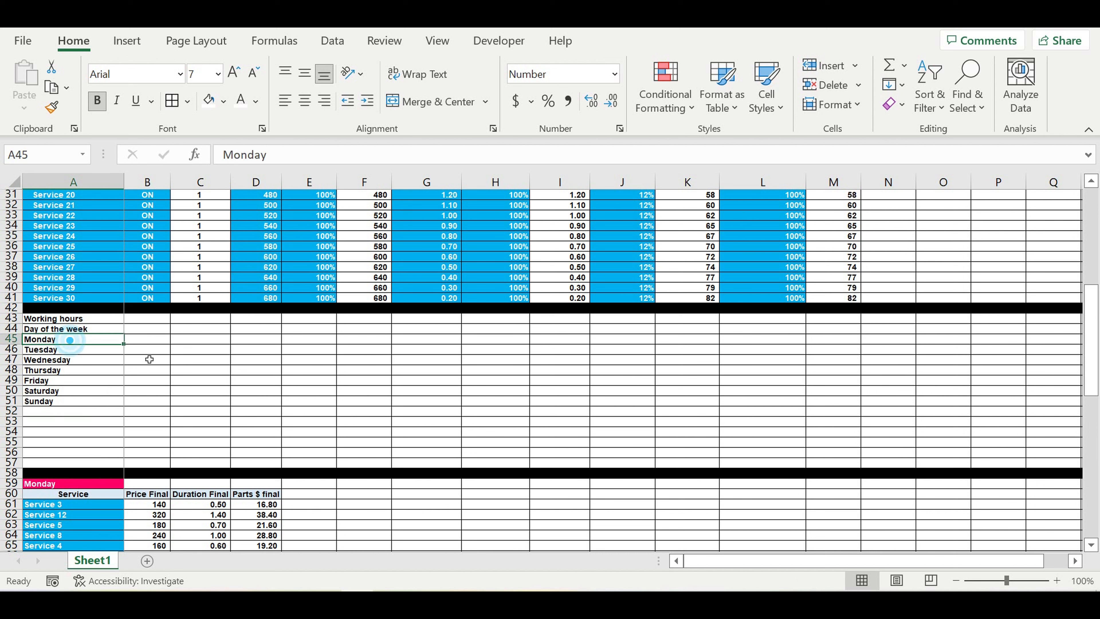
Step: Enter 8 hours in B45 and fill it down to B51
click(153, 343)
text(8)
click(155, 369)
click(150, 342)
drag(170, 344, 162, 402)
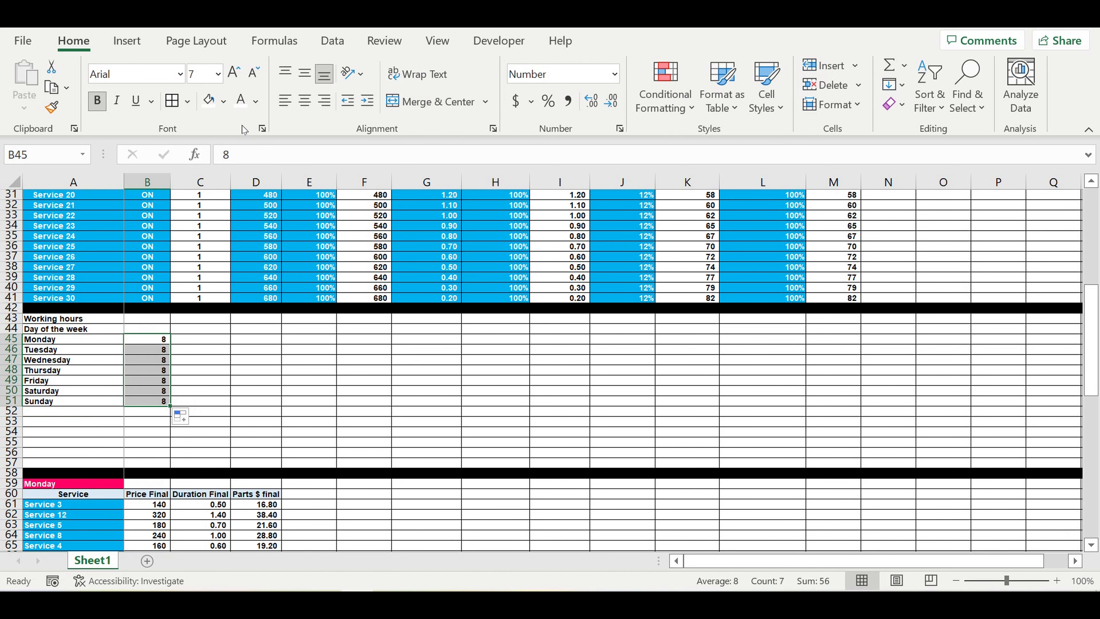
Step: Give the hours cells white text on a light blue fill
click(239, 102)
click(223, 101)
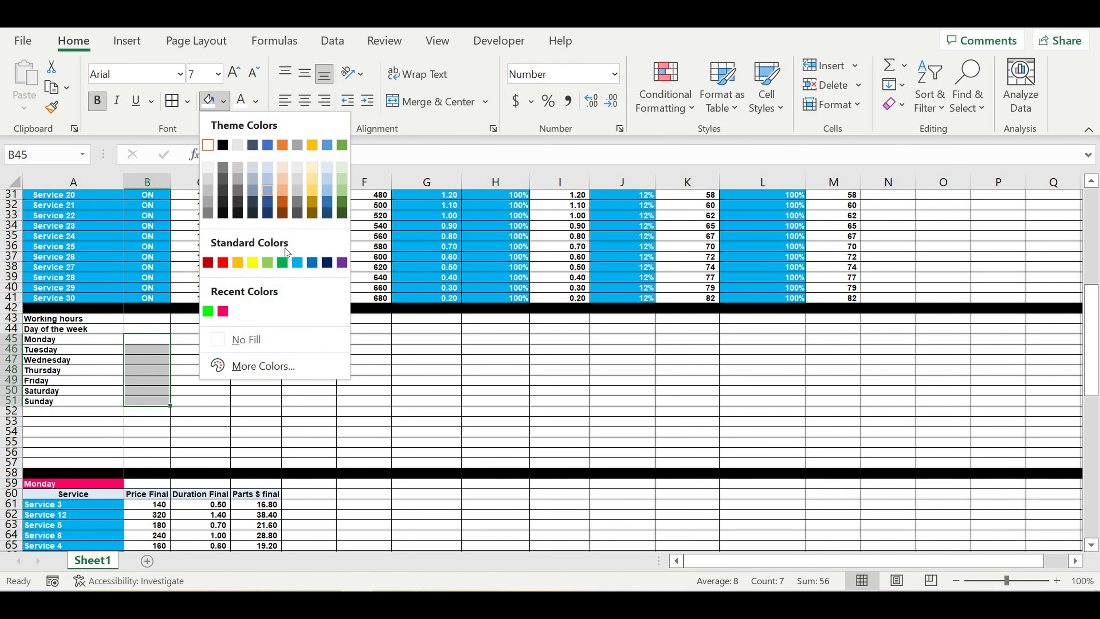
click(298, 263)
click(249, 350)
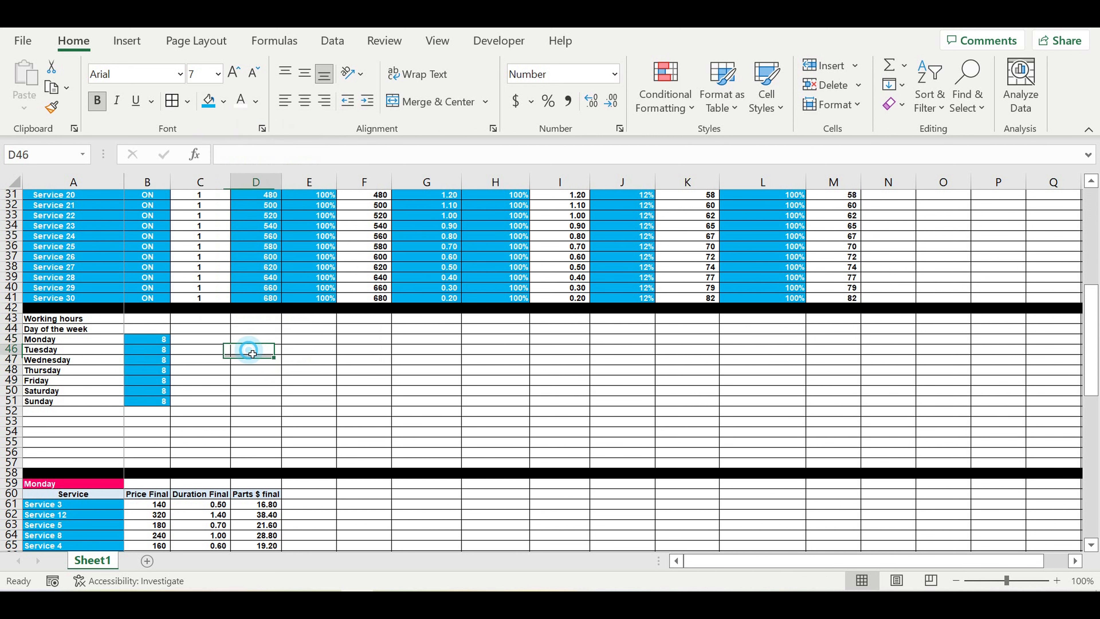
Step: Add the heading 'Working hours amount' in B44 and widen column B to fit
click(153, 331)
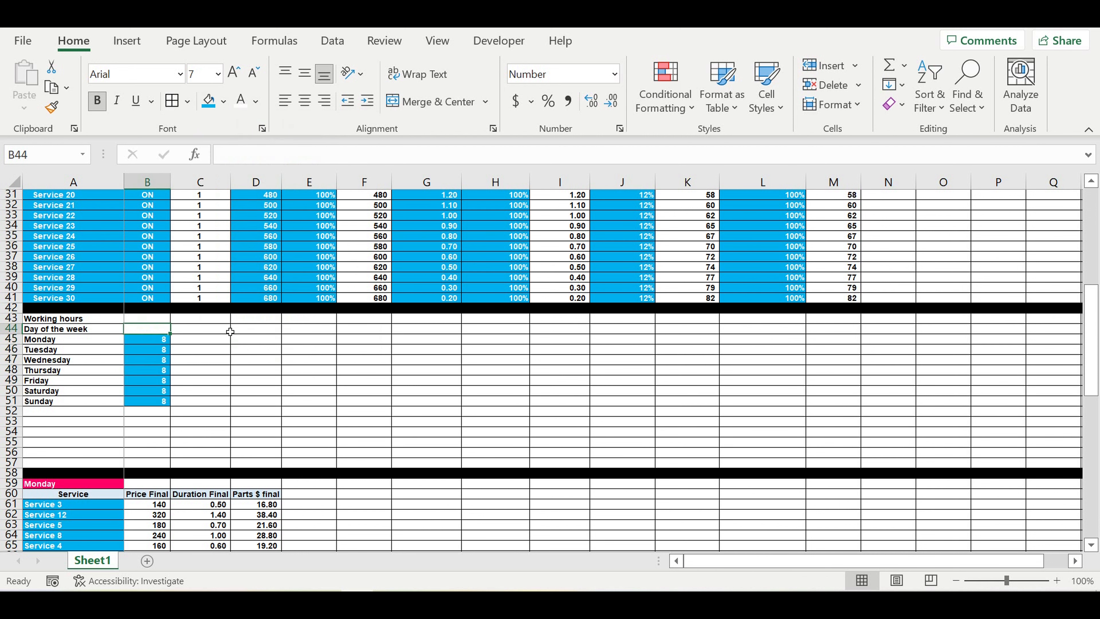
text(Working)
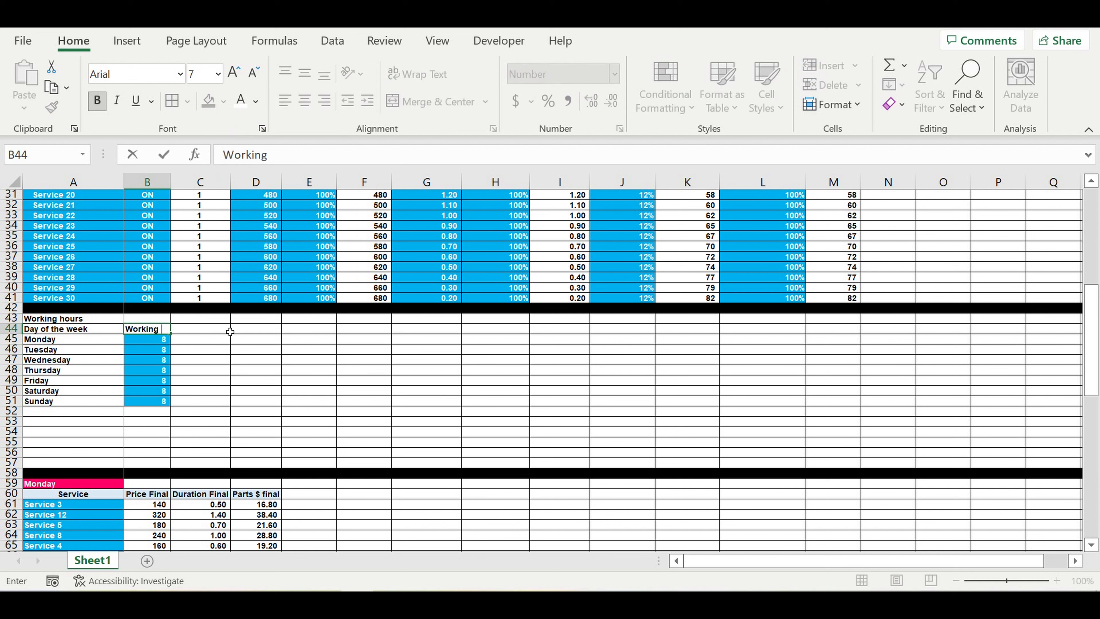
text( hours amount)
key(Return)
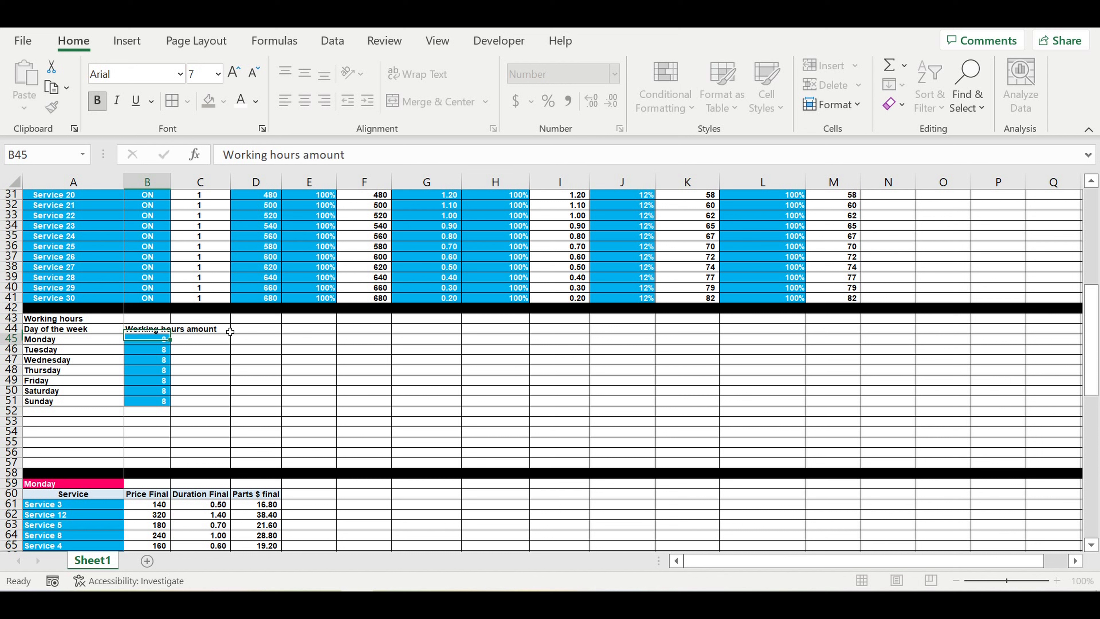
double_click(171, 184)
Step: Fill the row 44 headers light blue and the Working hours title orange
drag(112, 330, 147, 335)
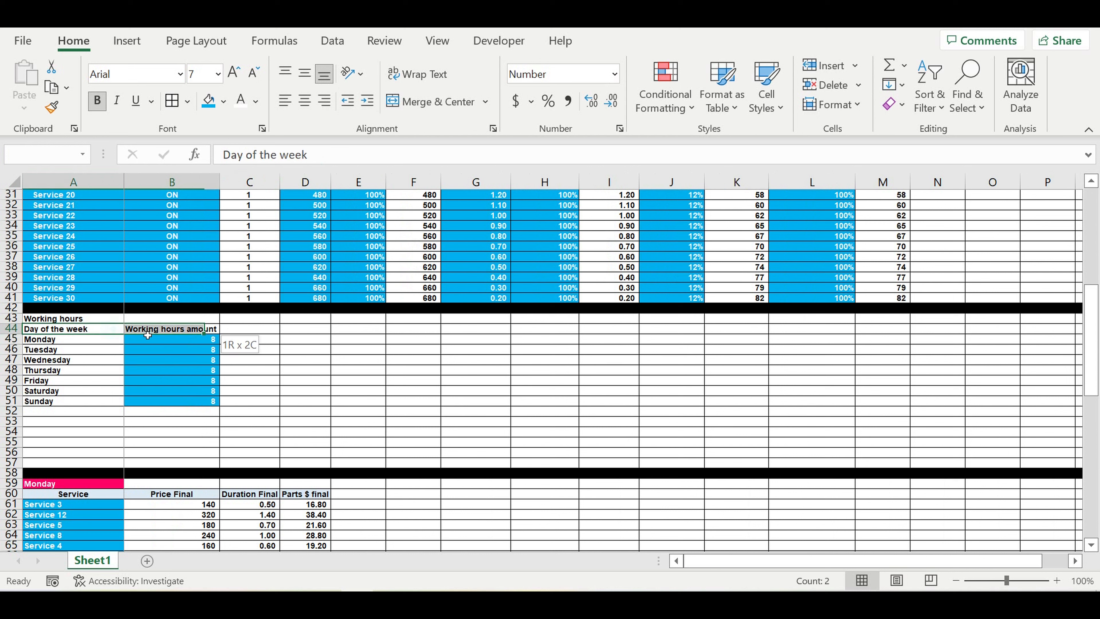
click(223, 101)
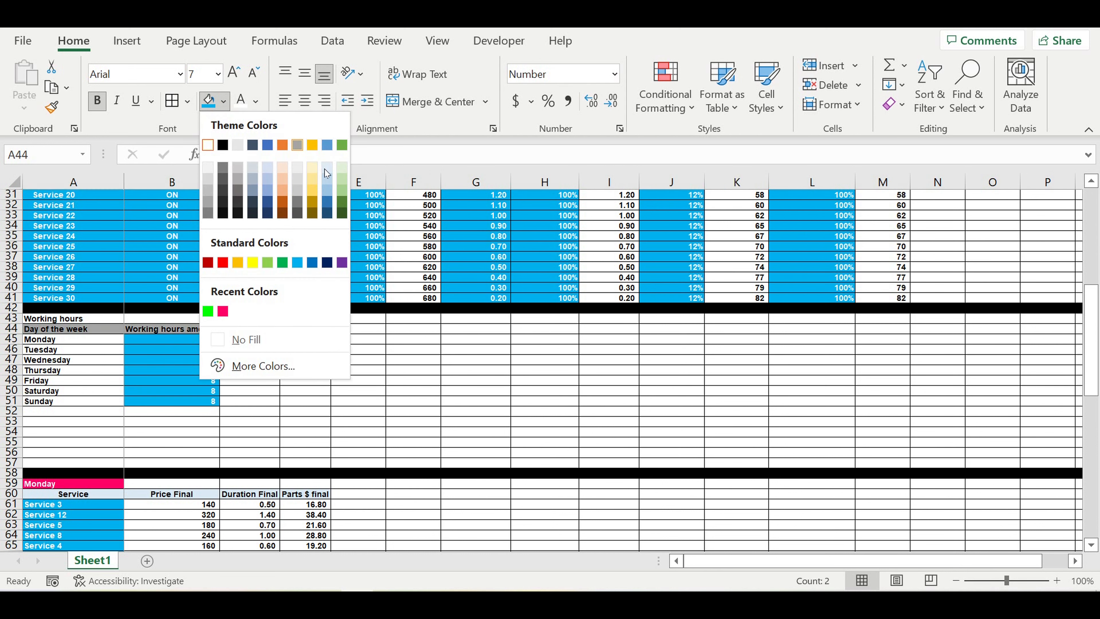
click(327, 173)
click(66, 319)
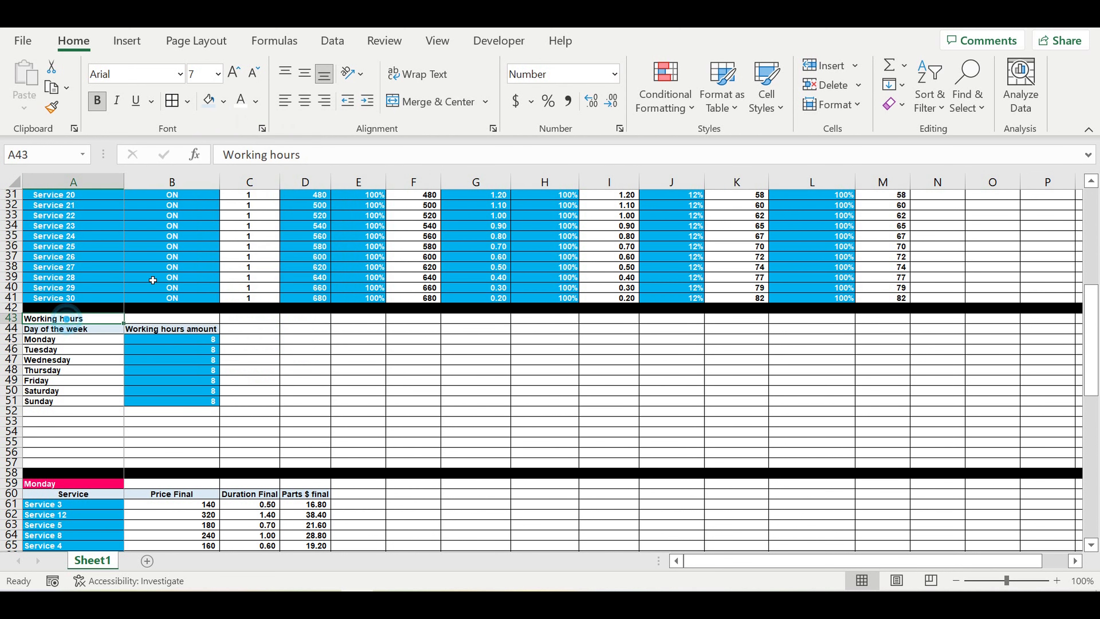
click(224, 103)
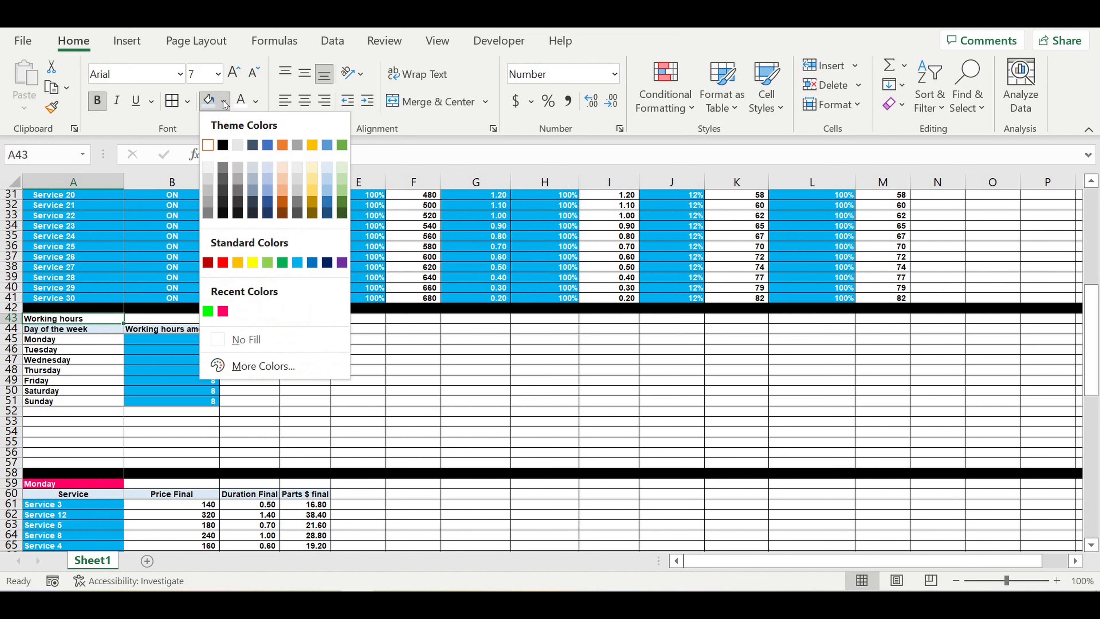
click(238, 262)
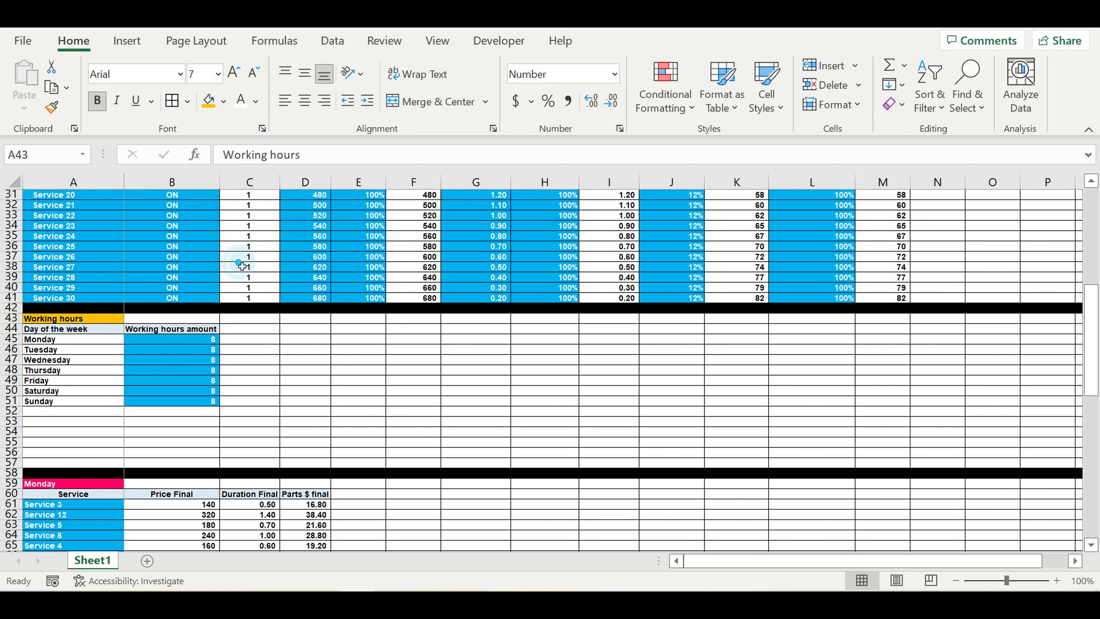
click(290, 307)
Step: Indent the day names Monday through Sunday
click(67, 341)
drag(67, 341, 67, 403)
click(367, 100)
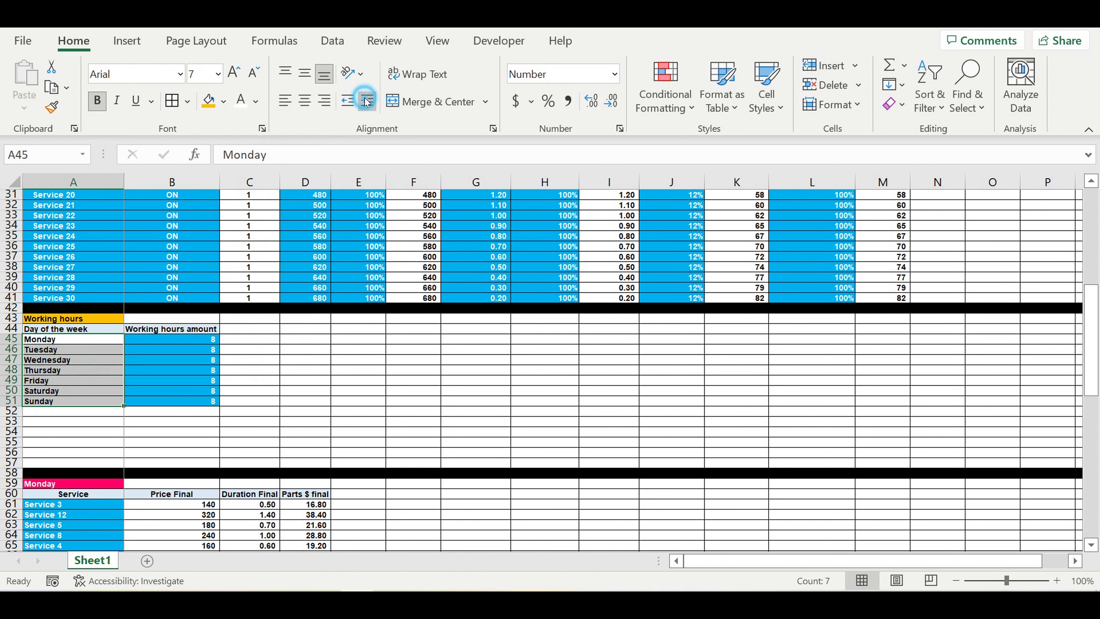
click(340, 319)
Step: Fill row 52 black as a separator below the table
click(17, 413)
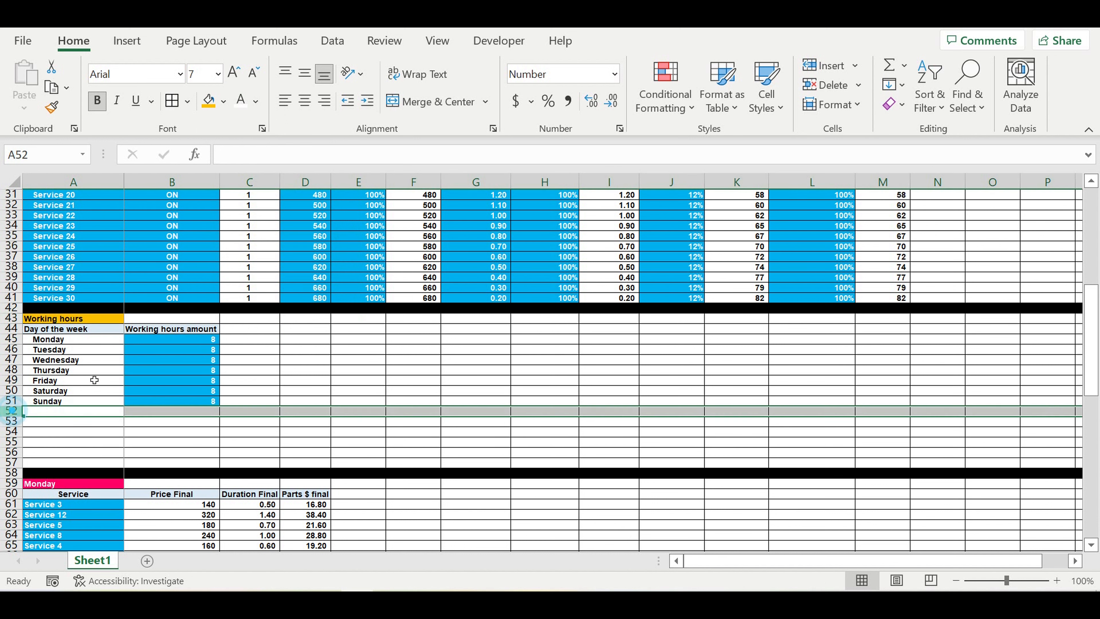
click(223, 101)
click(225, 146)
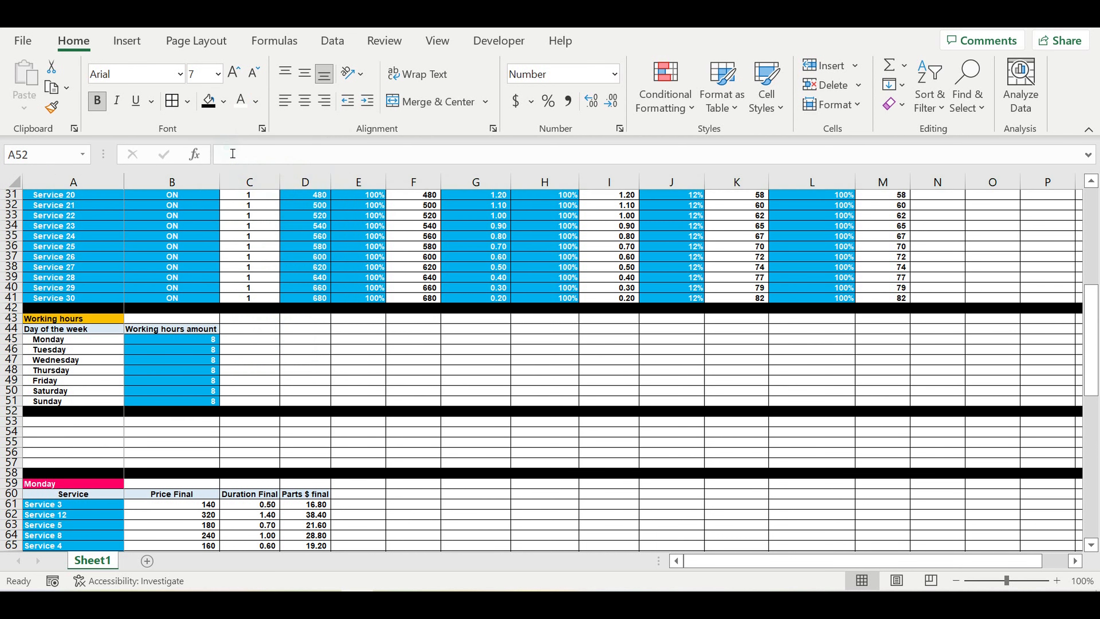
click(314, 371)
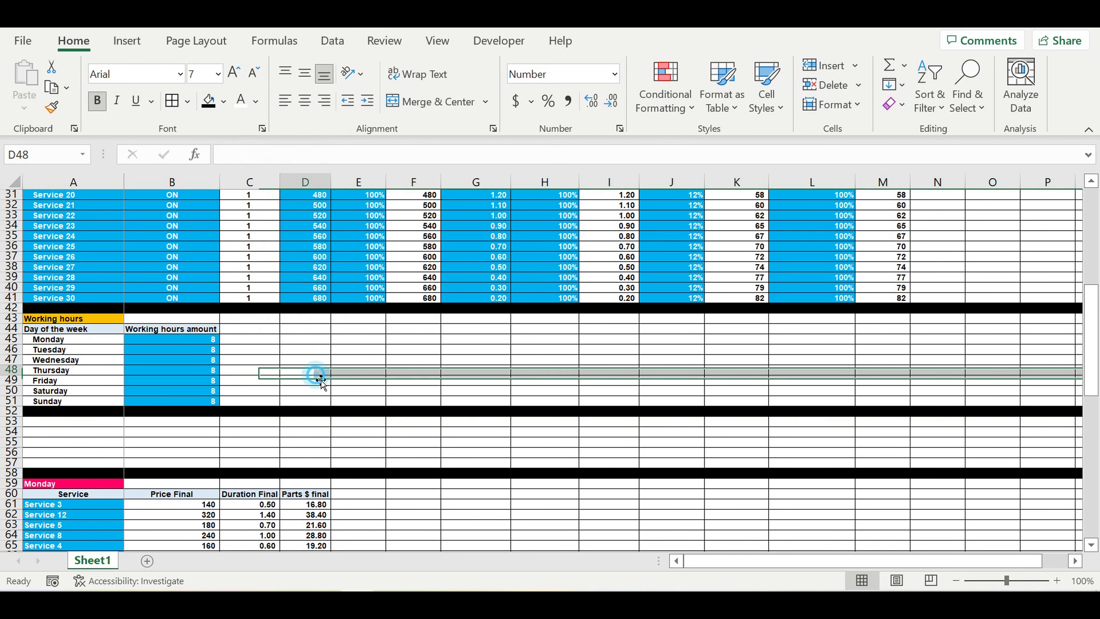
Step: Scroll down to the Totals row and enter 'Control' in A109
scroll(325, 335, down, 3)
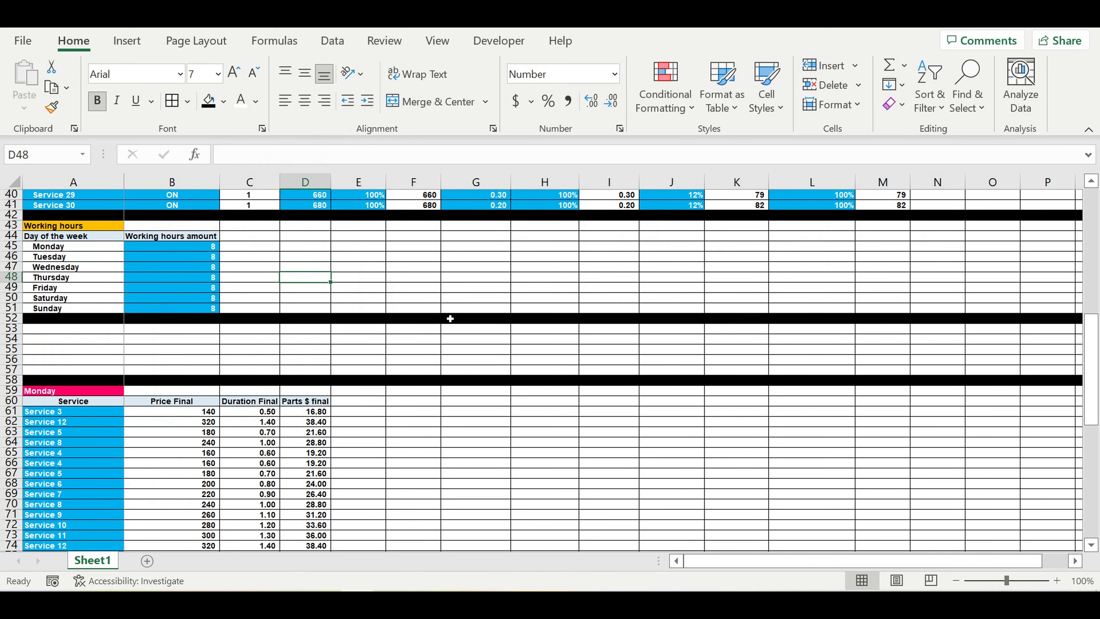
scroll(450, 318, down, 2)
scroll(448, 319, down, 11)
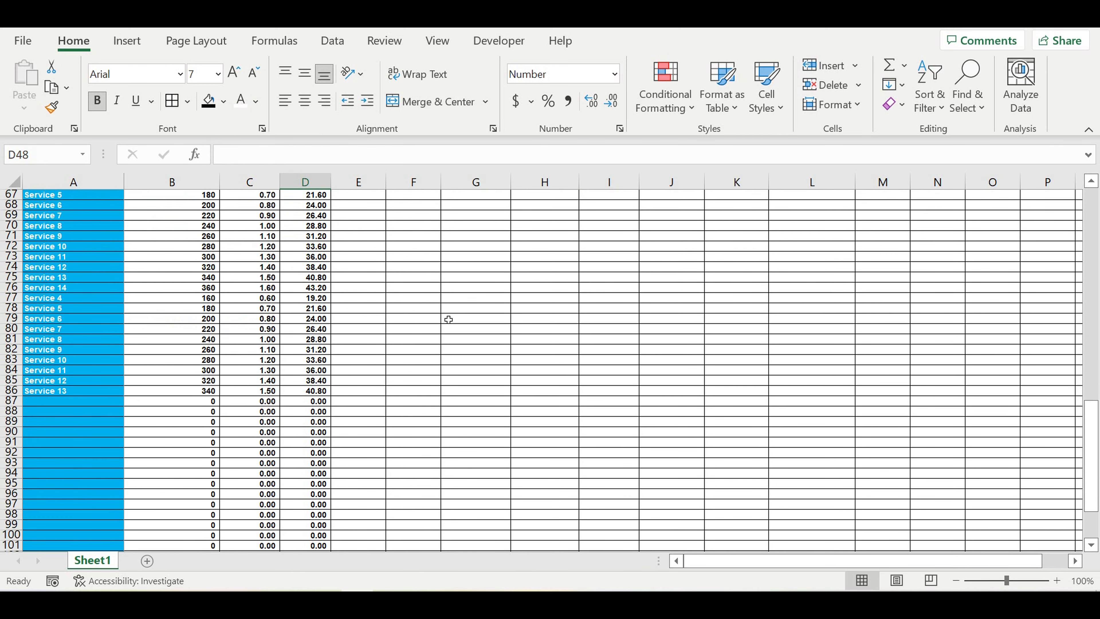
scroll(311, 391, down, 3)
click(76, 414)
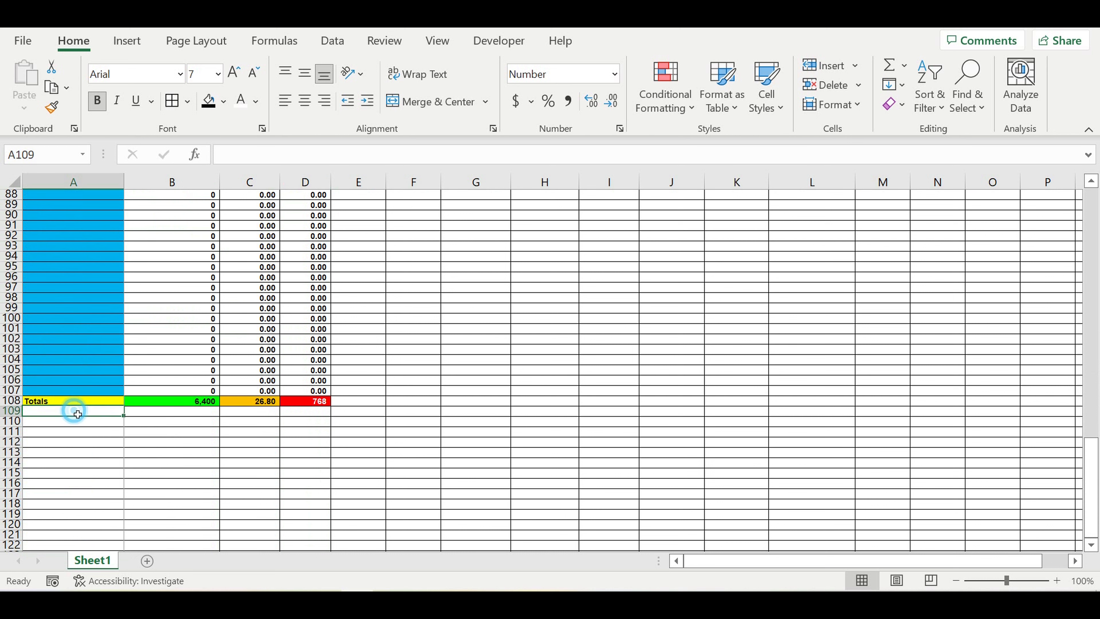
text(Con)
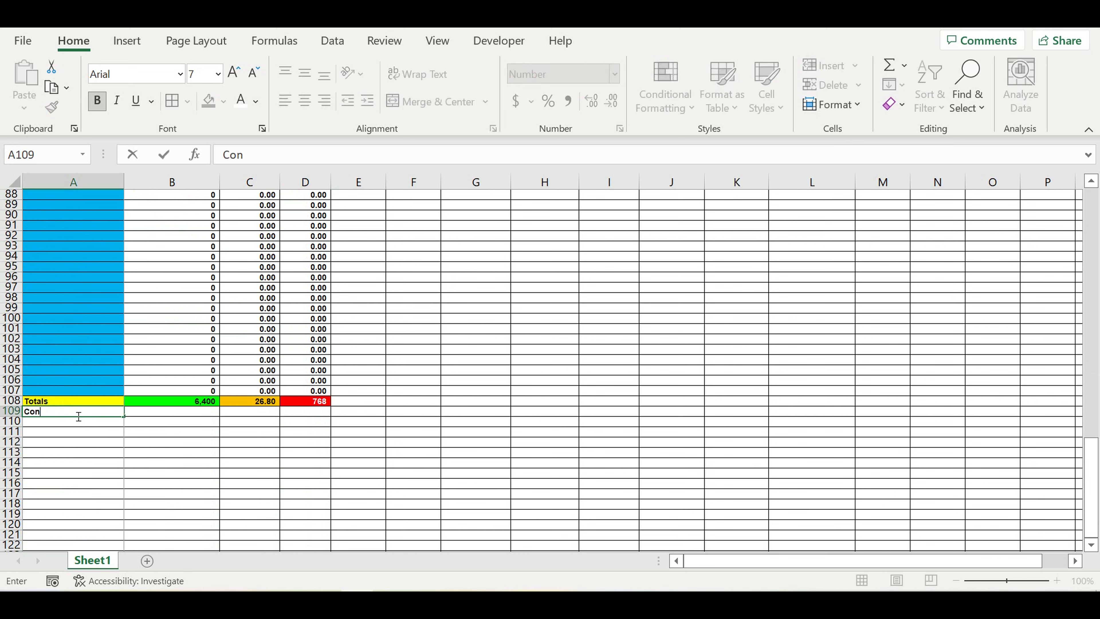
text(trol)
key(Return)
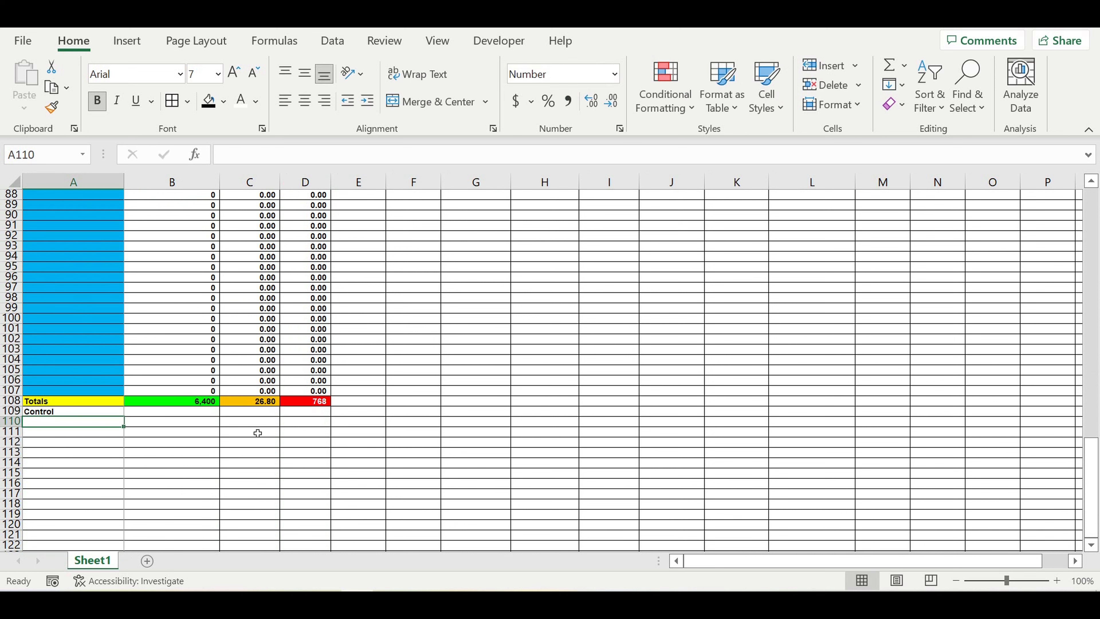
click(259, 413)
Step: Enter =C108/$B$45 in C109 to divide the Duration total by Monday's hours
text(=)
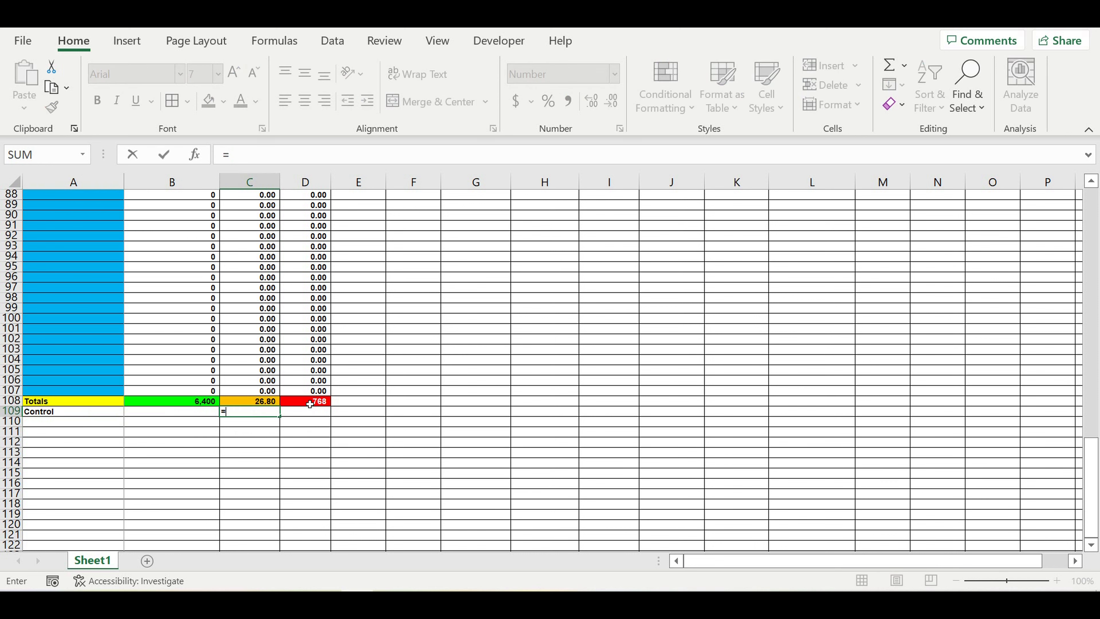
click(253, 406)
text(/)
scroll(377, 359, up, 13)
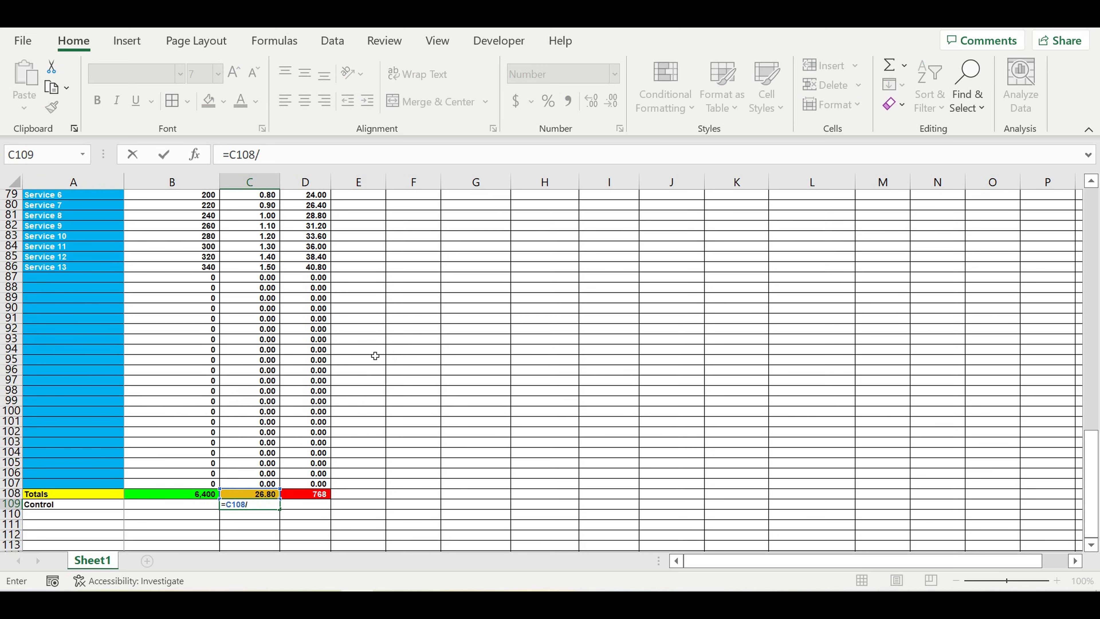
scroll(277, 266, up, 5)
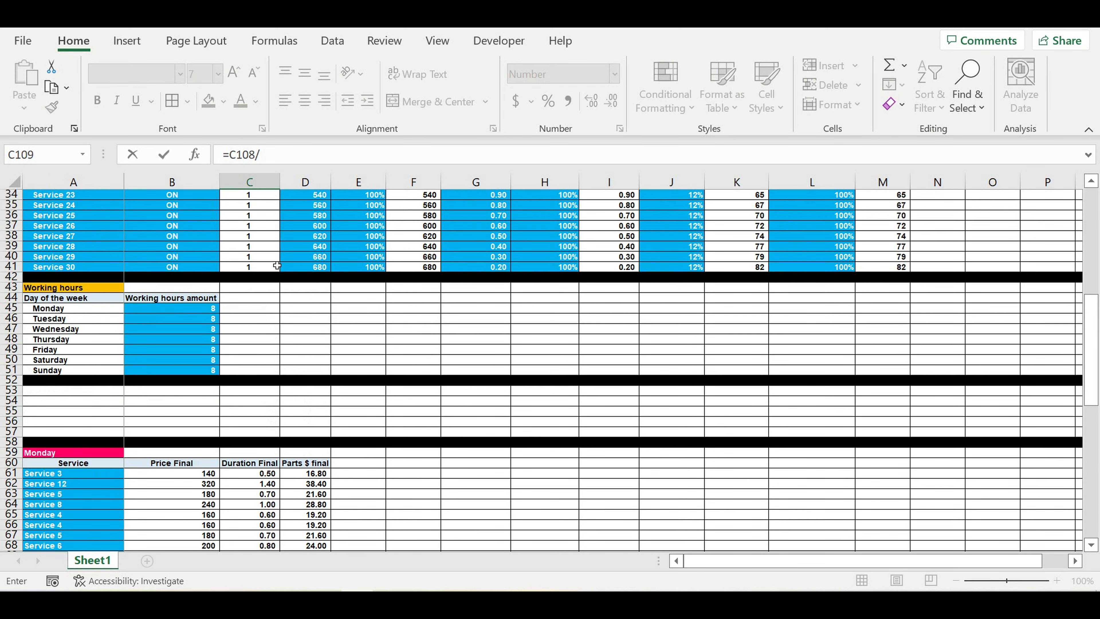
click(188, 312)
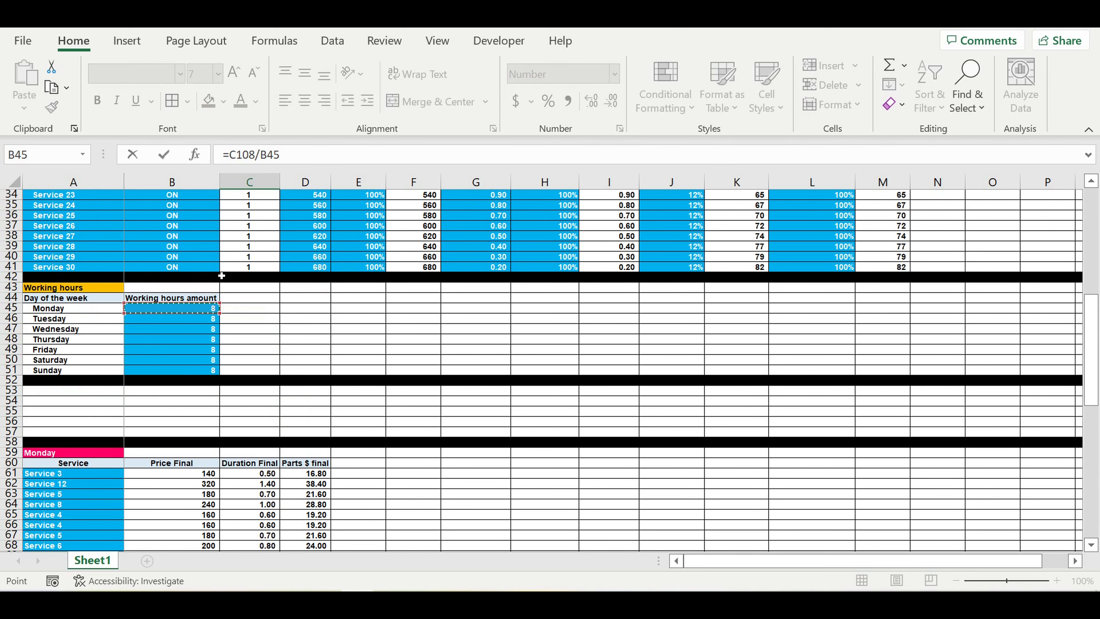
click(262, 155)
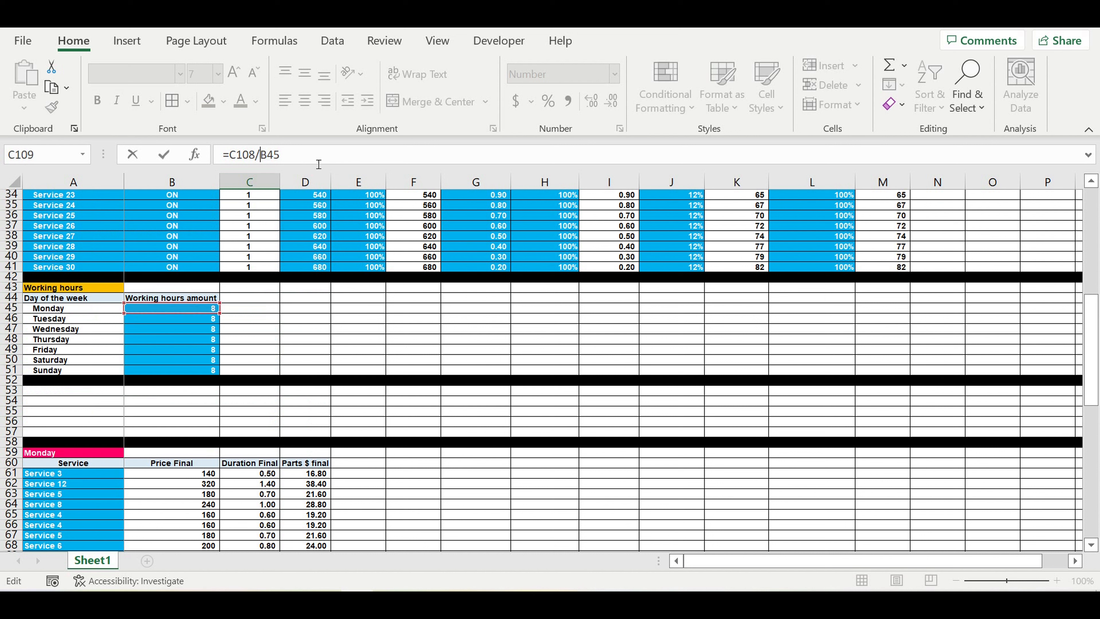
text($)
click(275, 156)
text($)
scroll(282, 388, down, 9)
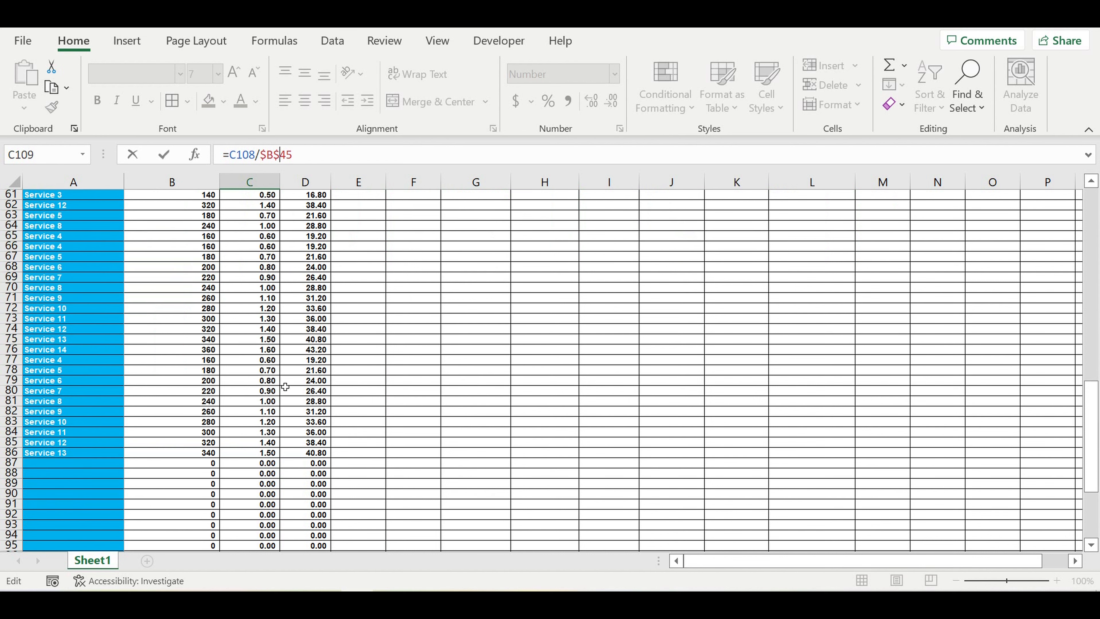
scroll(285, 387, down, 6)
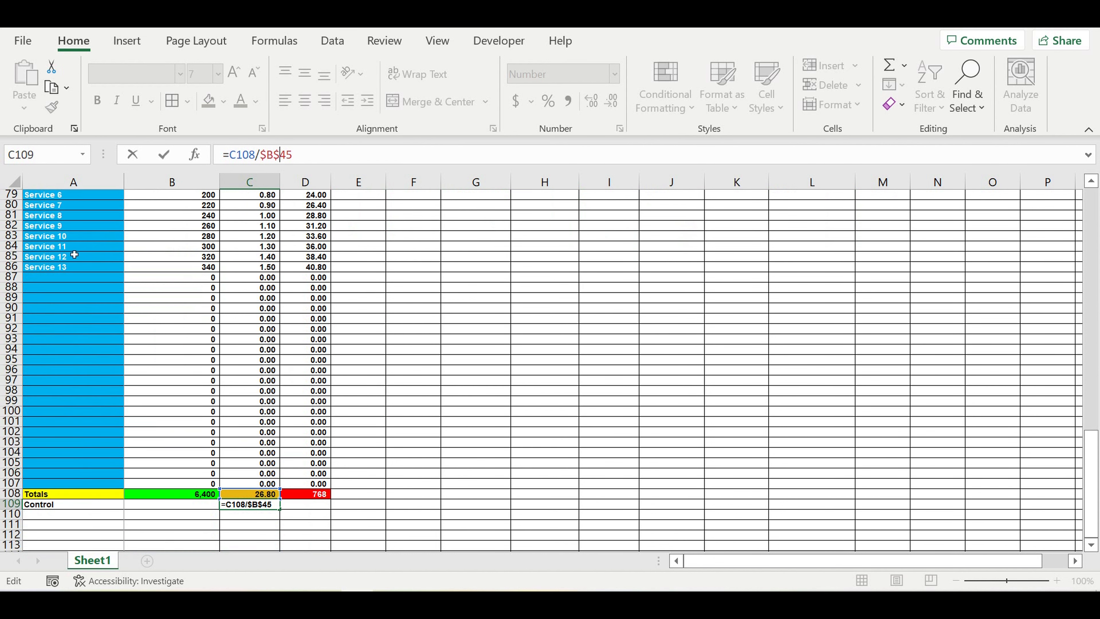
key(Return)
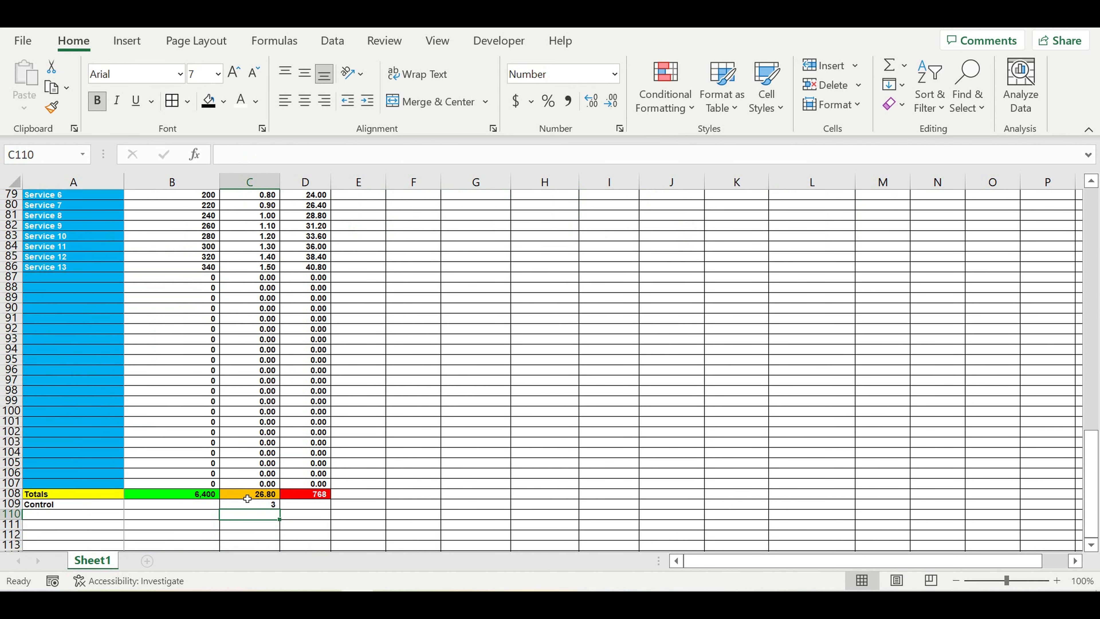
Step: Format C109 as a percentage so it shows 335%
click(247, 495)
click(258, 507)
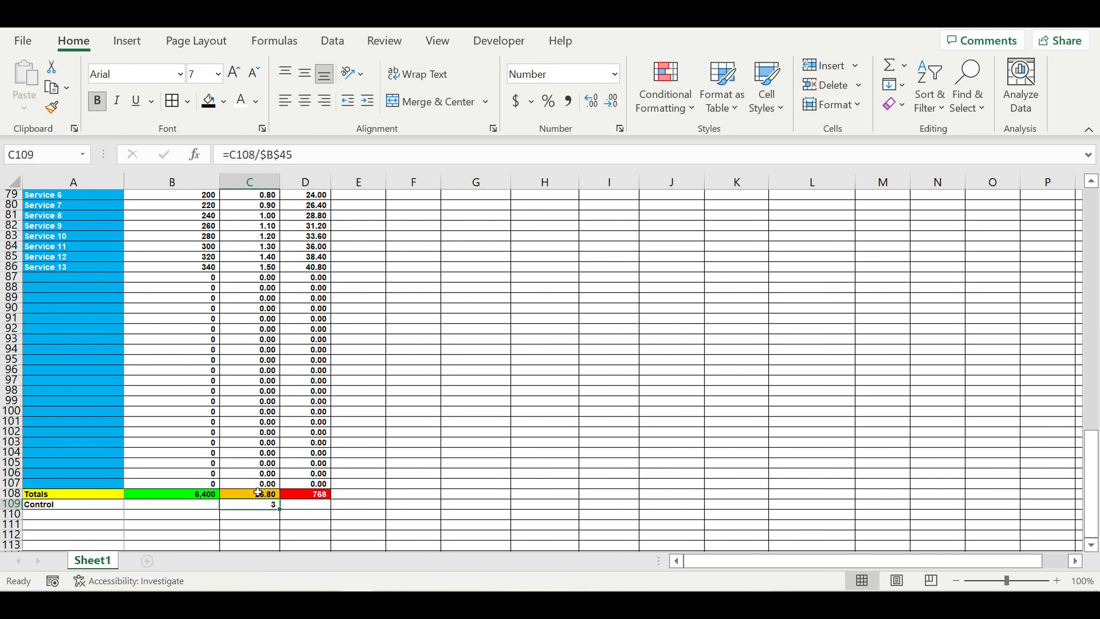
click(548, 101)
click(389, 482)
click(249, 503)
click(261, 519)
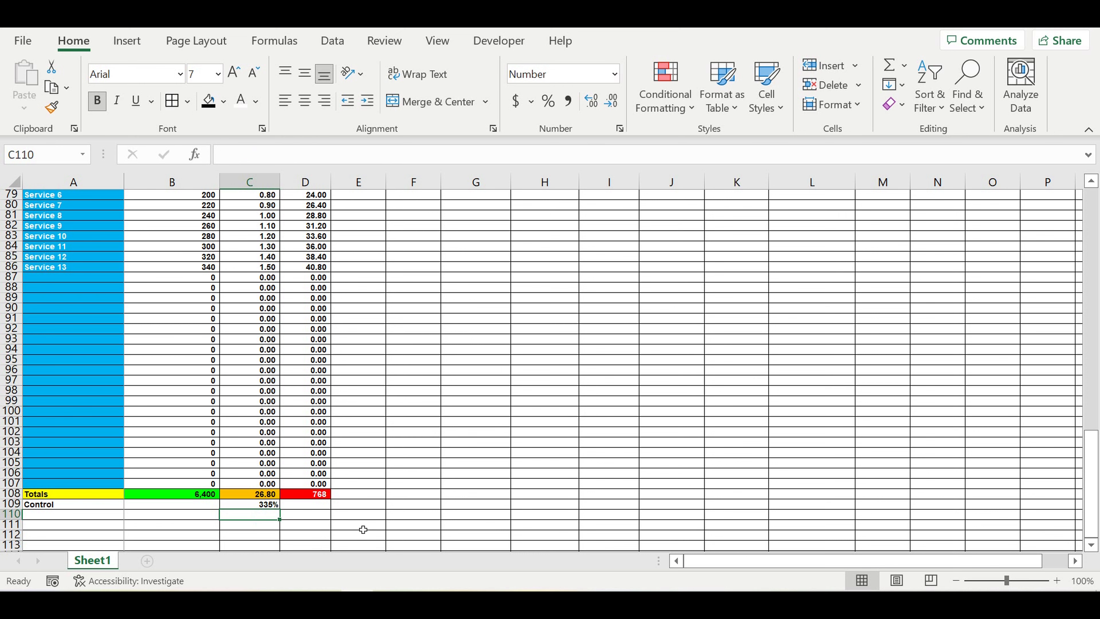
Step: Rename A109 to 'Control 1' and extend the series to 'Control 2' in A110
scroll(363, 450, down, 2)
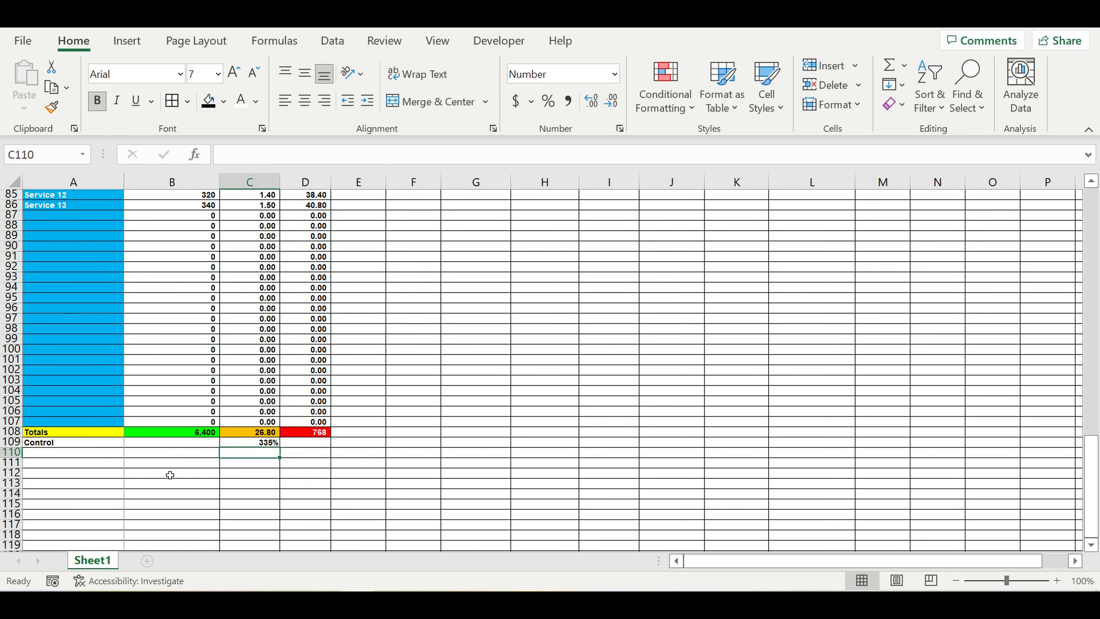
click(71, 444)
click(270, 155)
text(1)
key(Return)
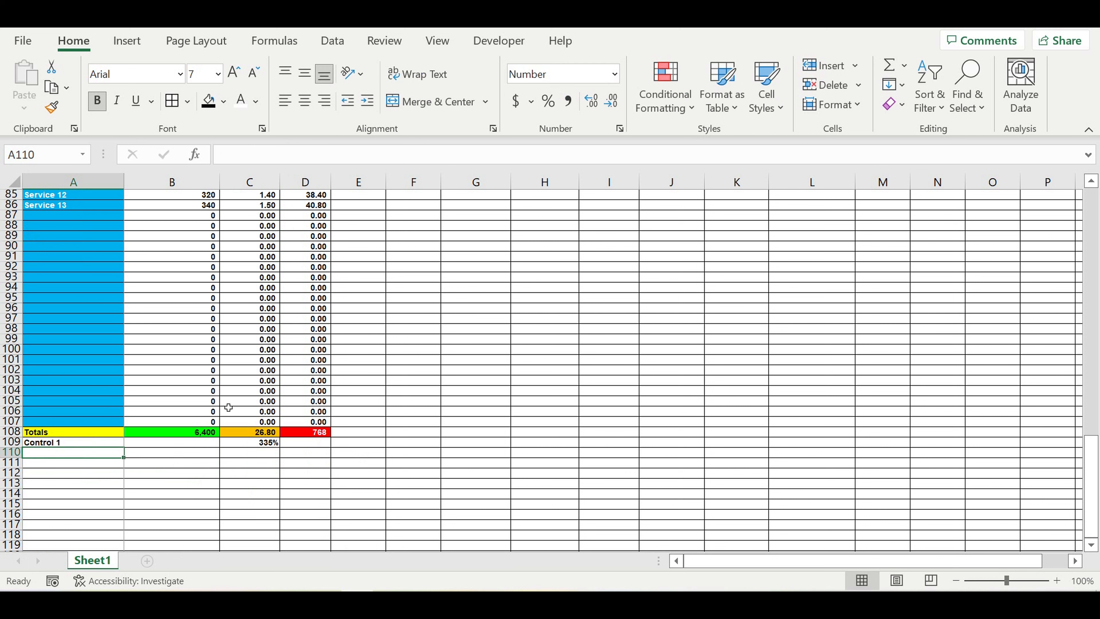
click(91, 443)
drag(124, 447, 126, 458)
click(250, 475)
Step: Start an IF formula in C110 testing the Duration total C108
click(269, 442)
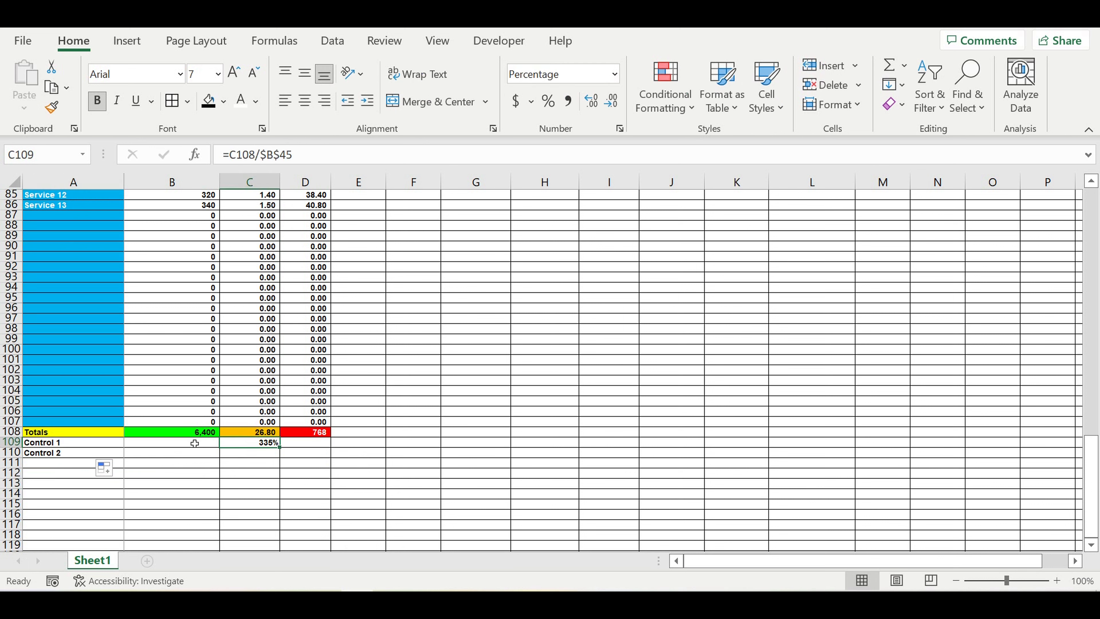
click(191, 443)
click(256, 457)
text(=if)
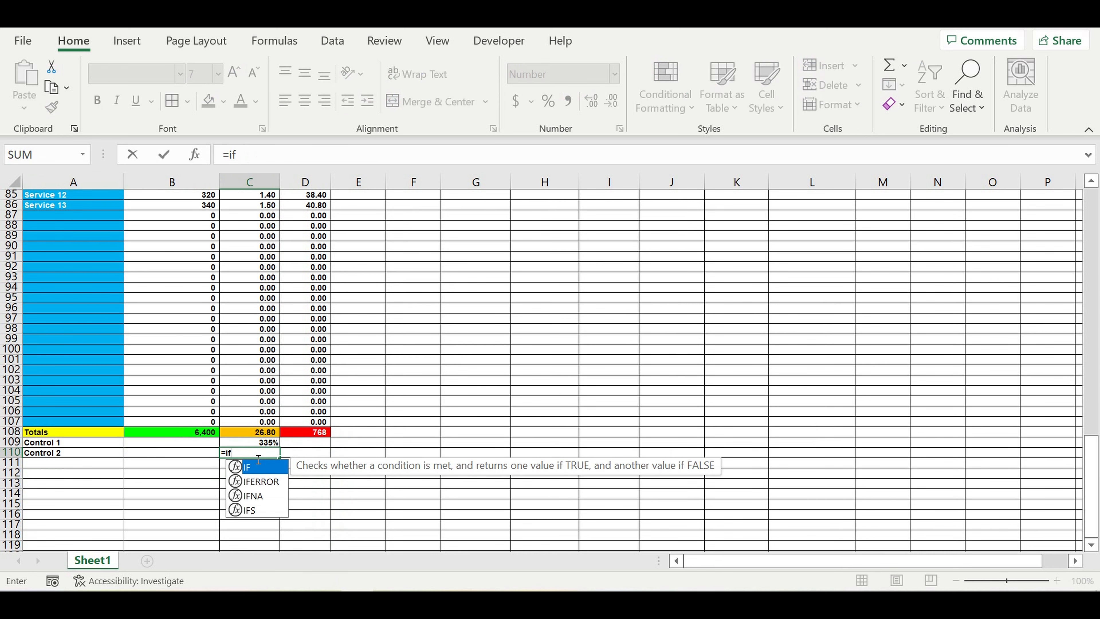
text(()
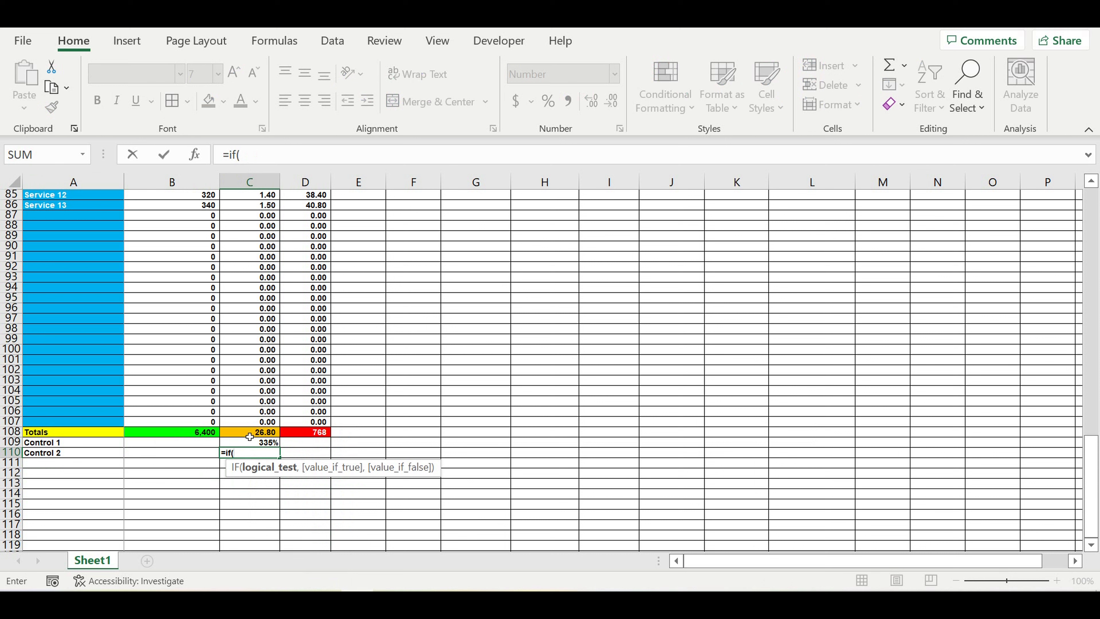
click(249, 435)
text(<=)
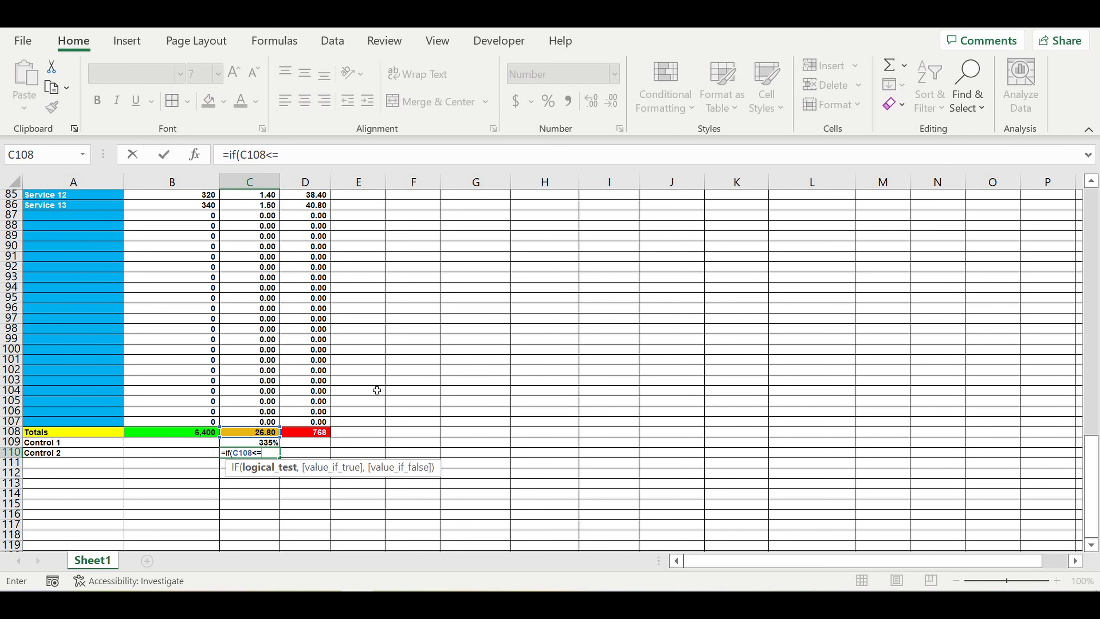
scroll(376, 388, up, 5)
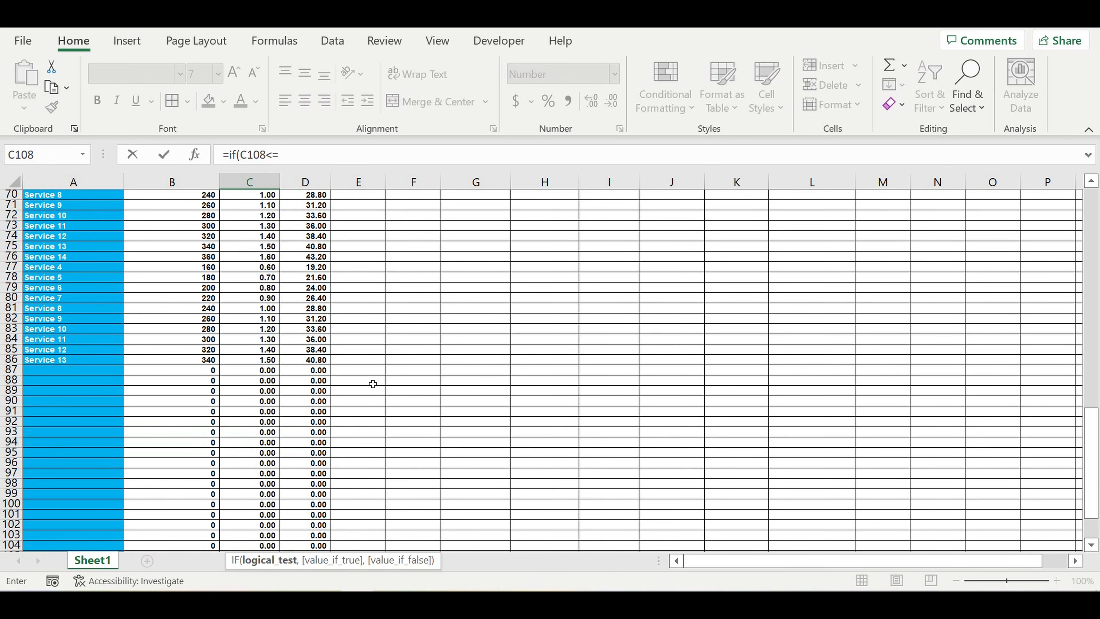
scroll(373, 384, up, 9)
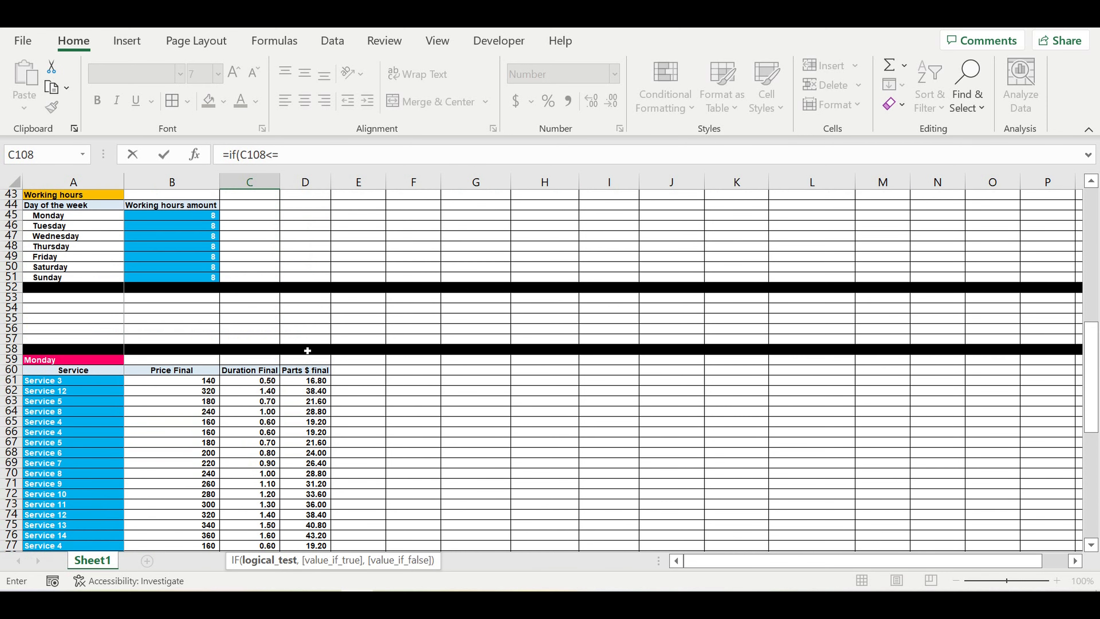
Step: Complete C110 as =IF(C108<=$B$45,"ok","mistake"), which returns mistake
click(191, 216)
click(282, 163)
text($B45)
click(292, 154)
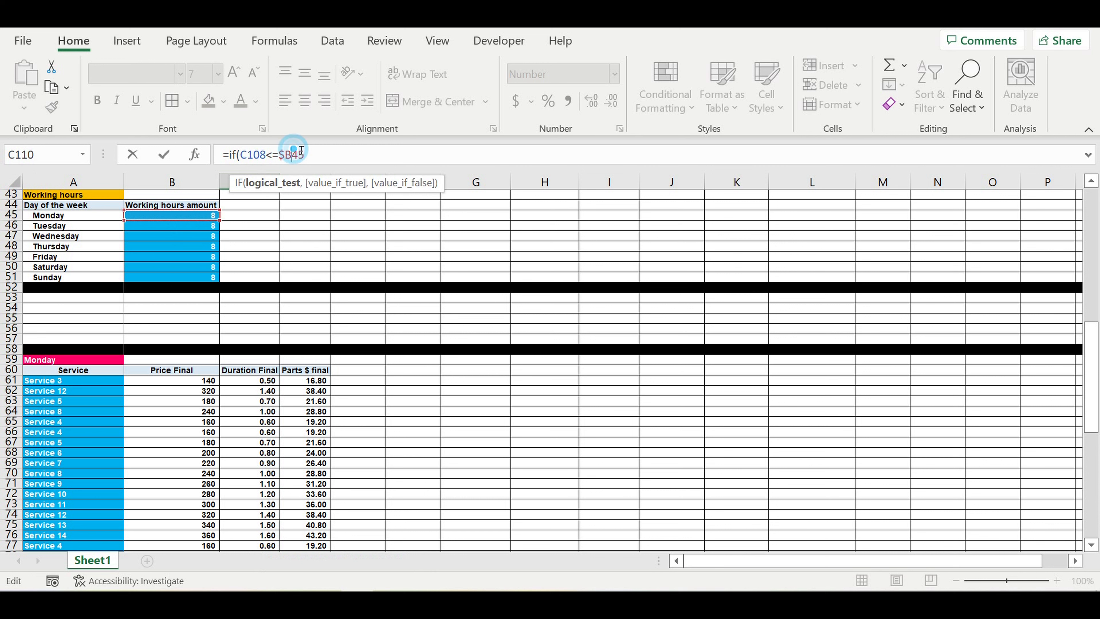
text($)
click(351, 155)
text(,"ok".)
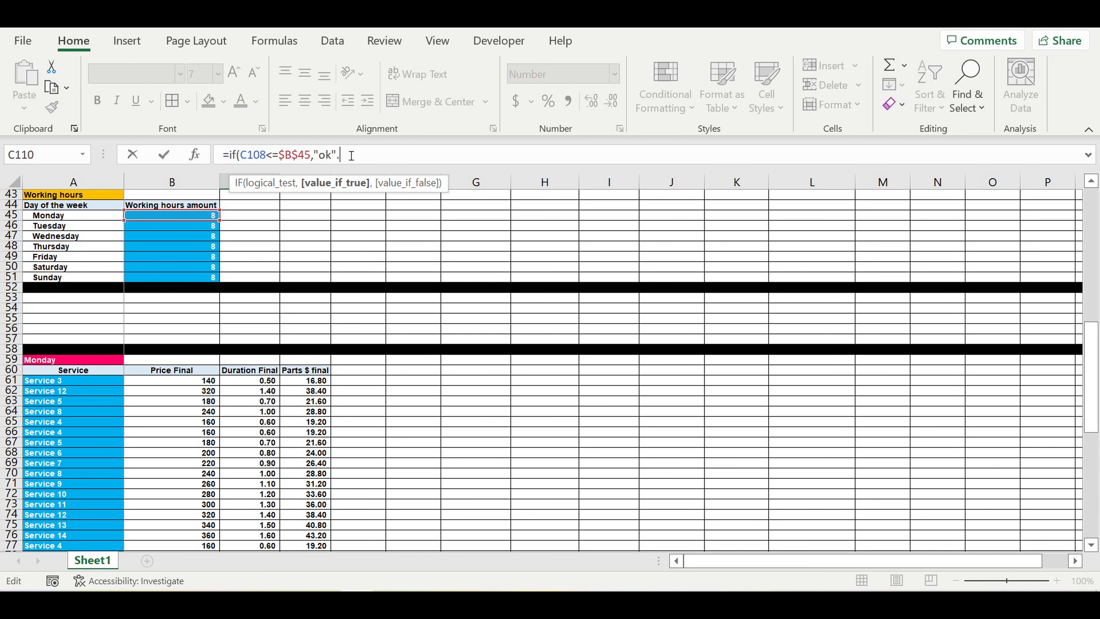
text(,)
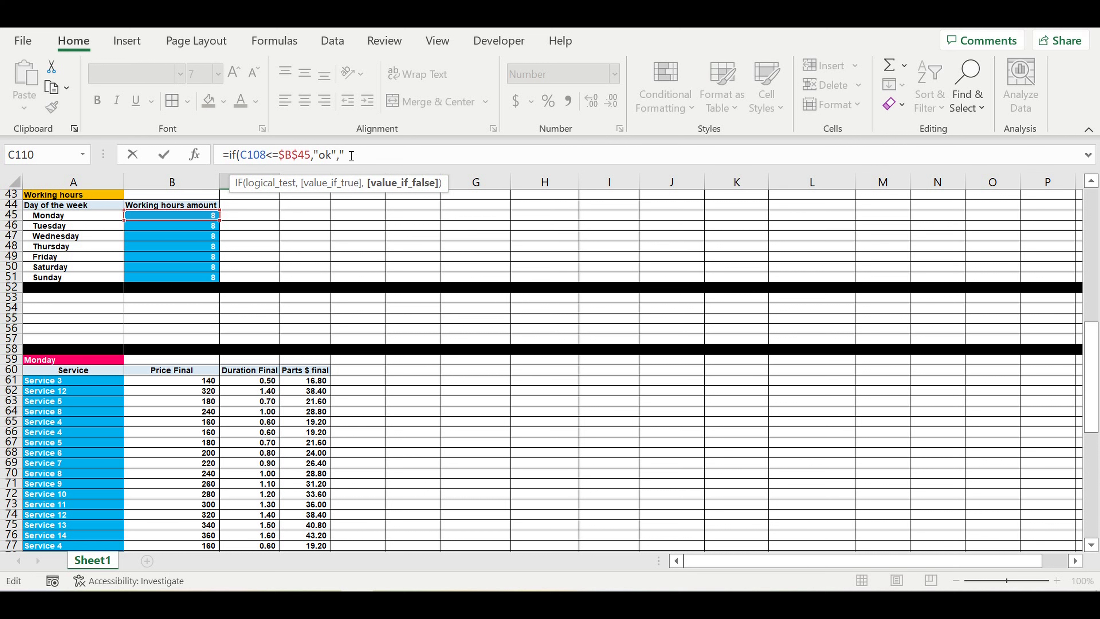
text("mistake)
text())
key(Return)
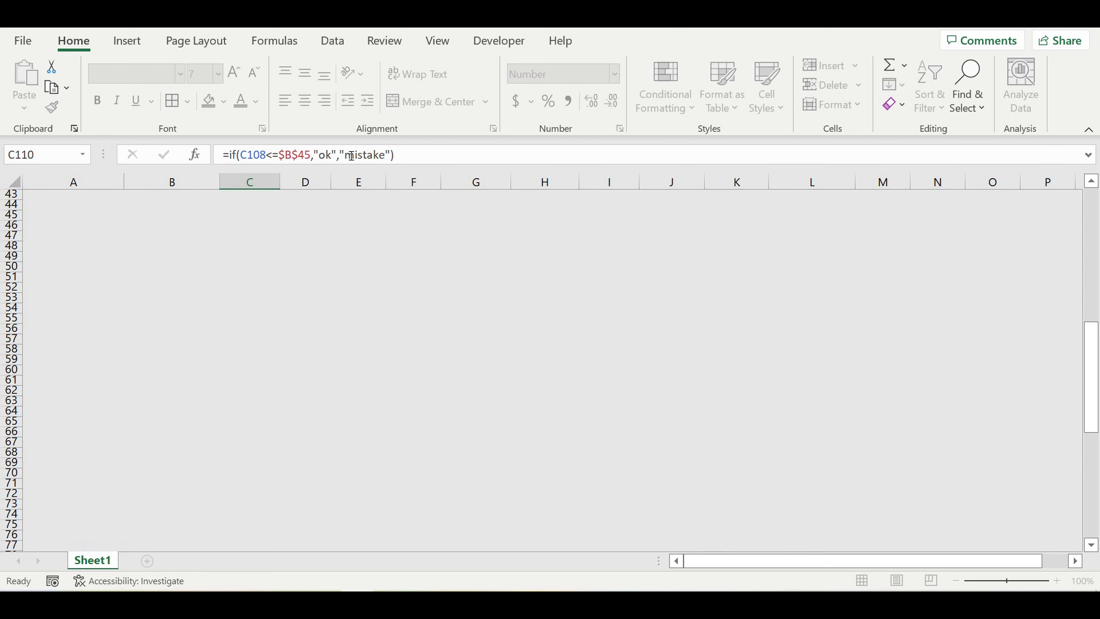
scroll(447, 283, down, 3)
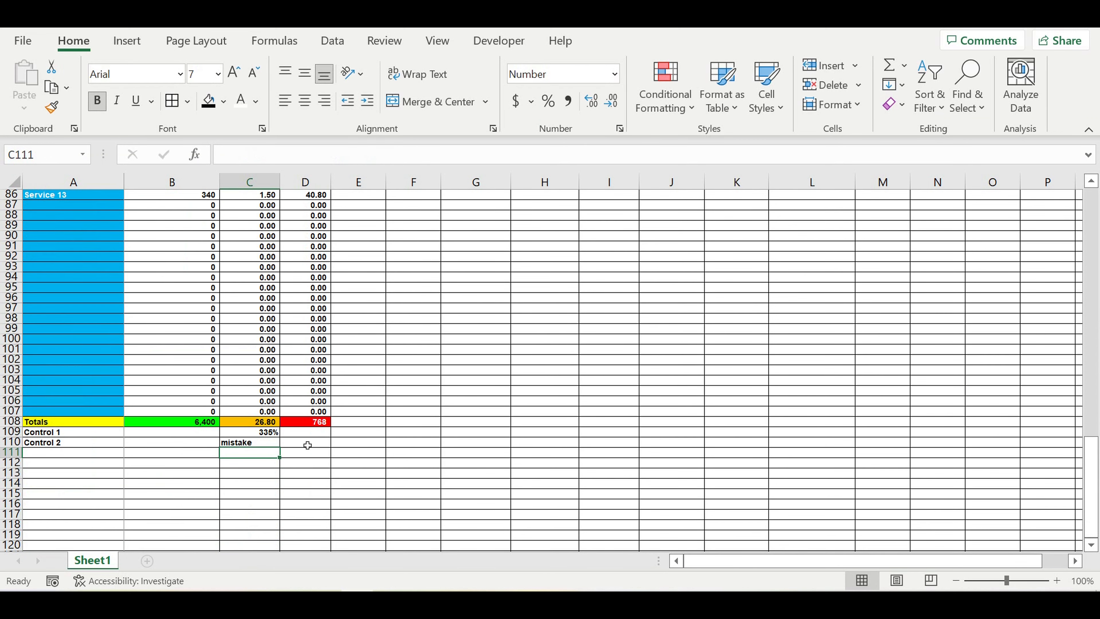
Step: Centre 'mistake' in C110, then open and cancel a new conditional formatting rule
click(255, 443)
click(304, 101)
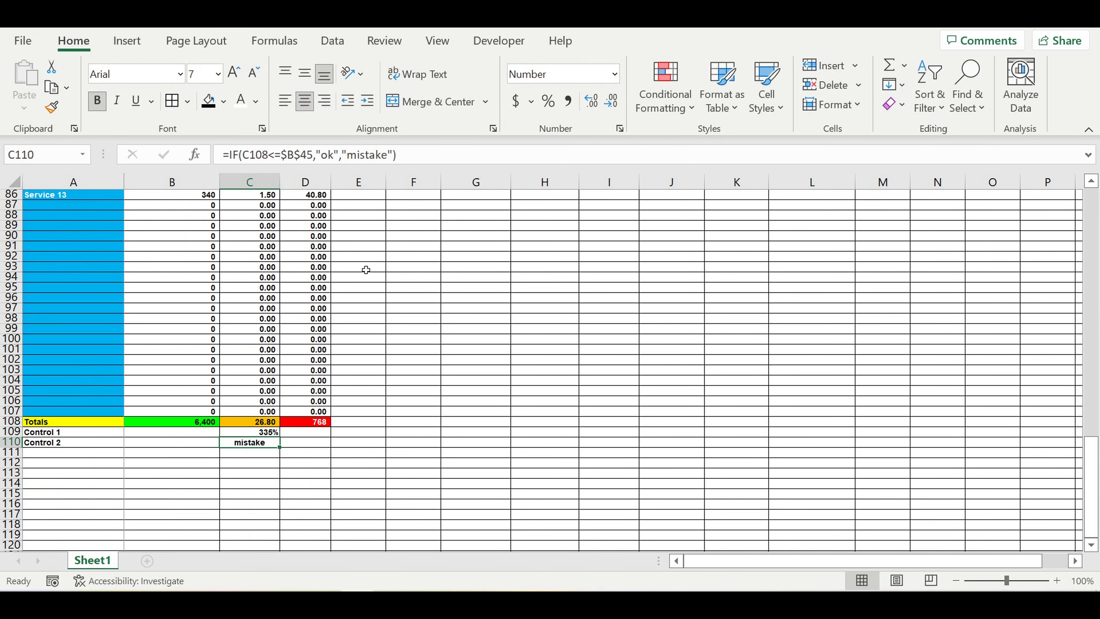
click(337, 457)
click(263, 443)
click(673, 104)
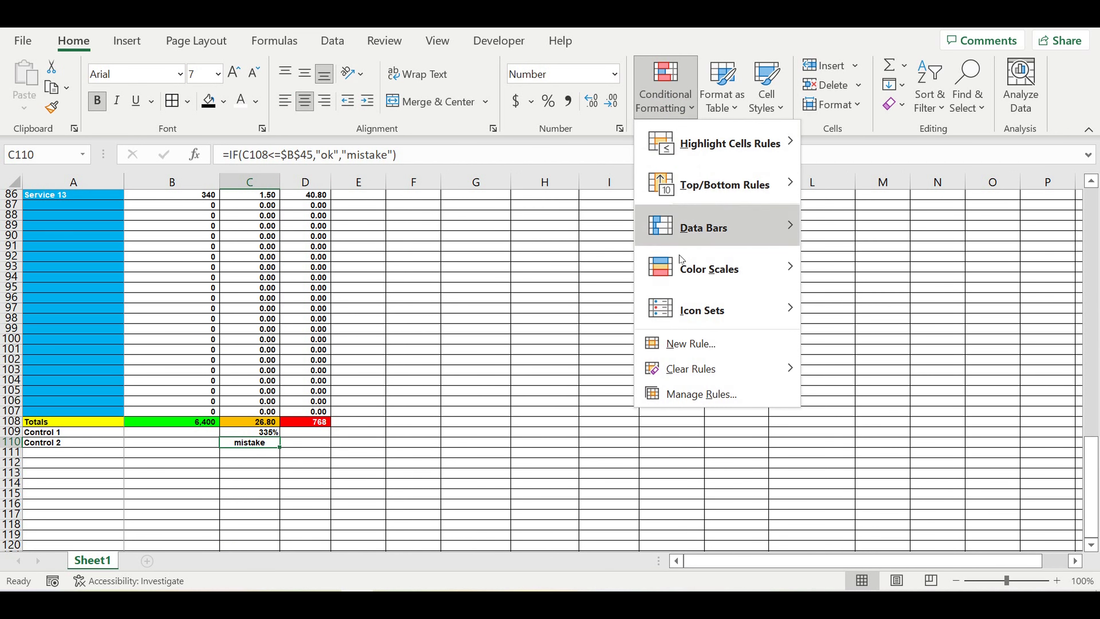
click(657, 354)
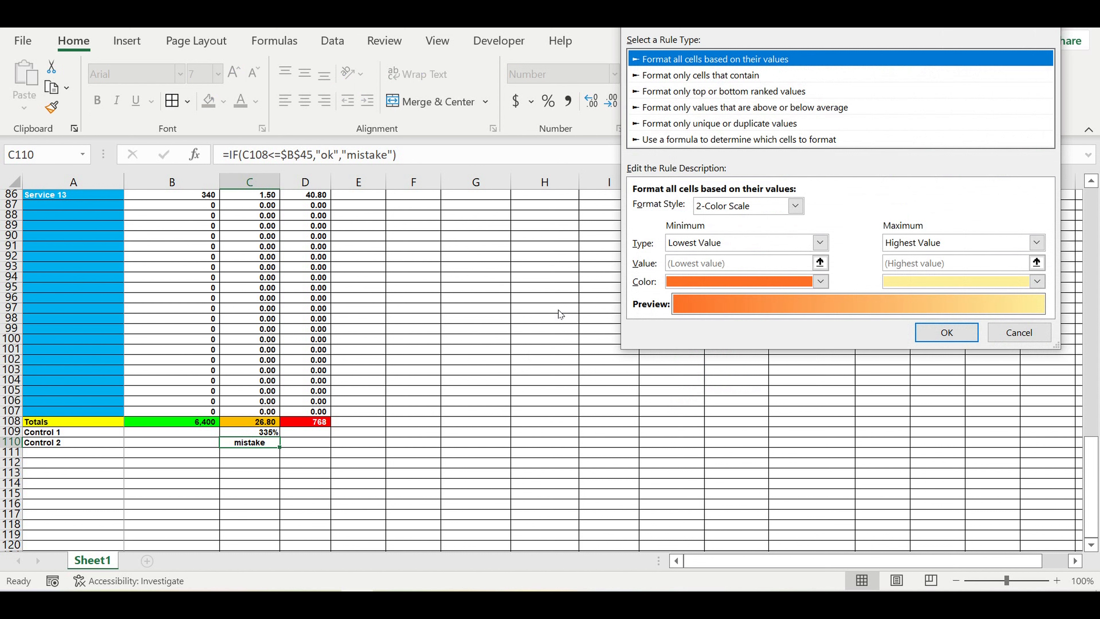
click(1018, 331)
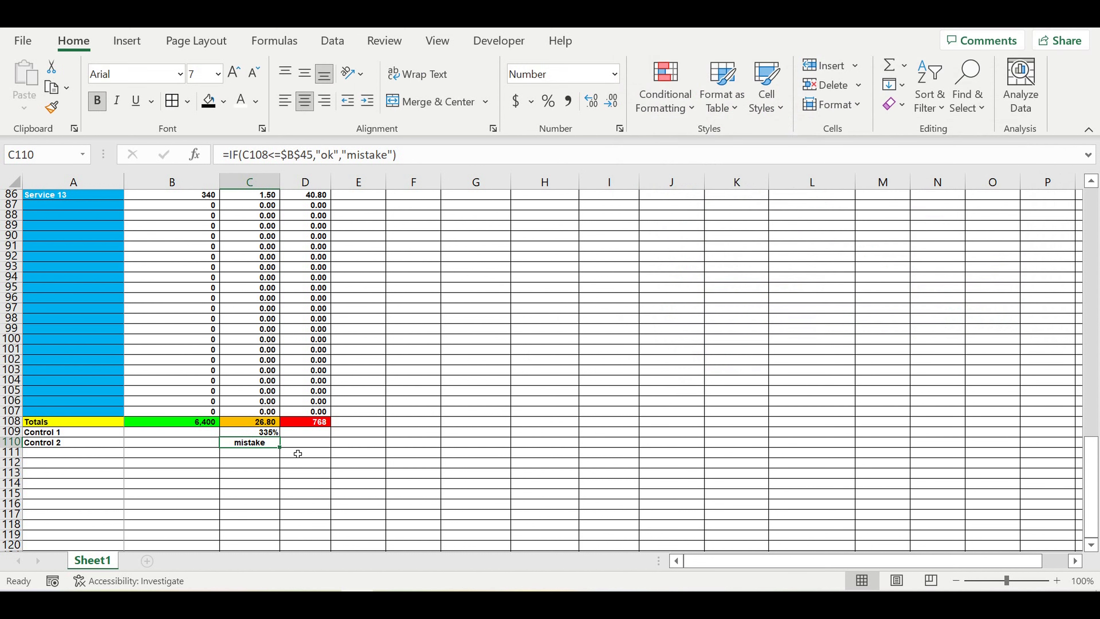
Step: Give C110 and C109 a bright green fill with black text
click(226, 104)
click(208, 311)
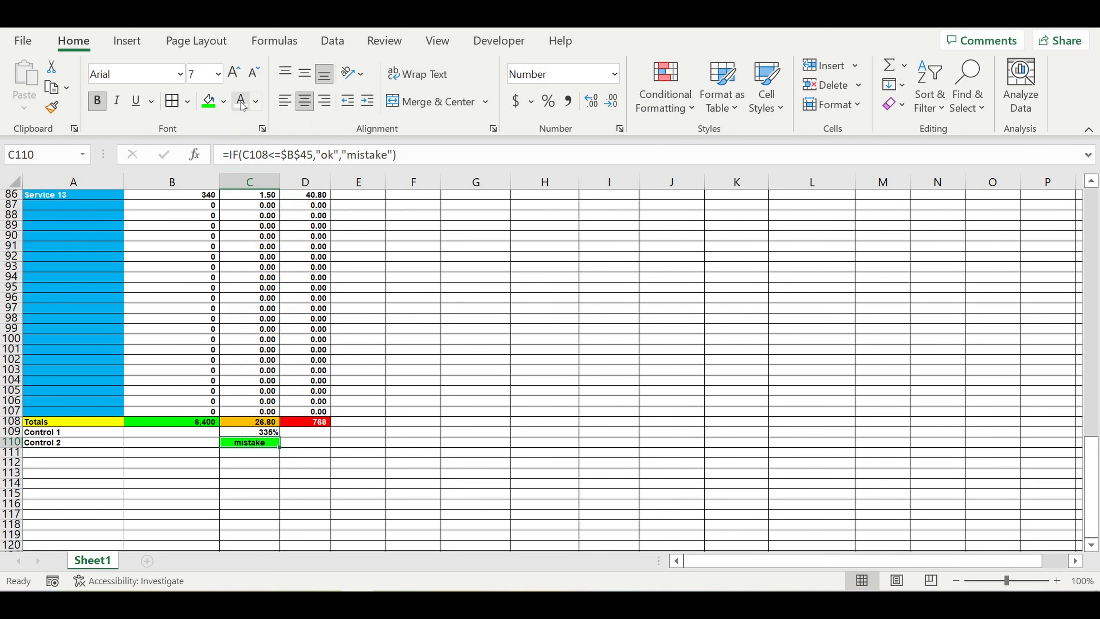
click(257, 100)
click(261, 170)
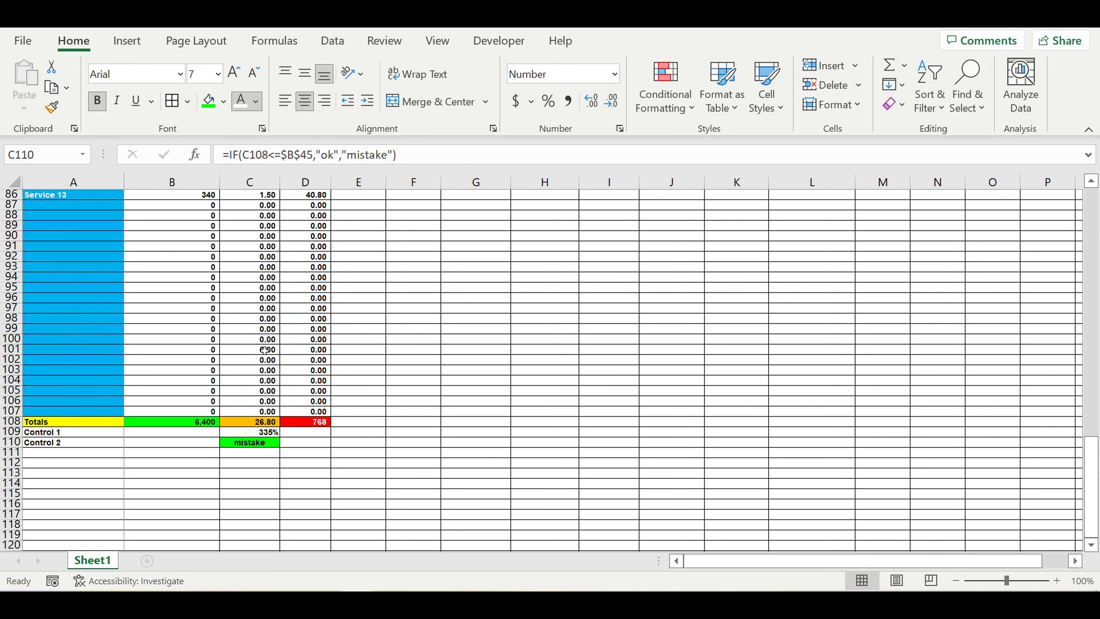
click(260, 432)
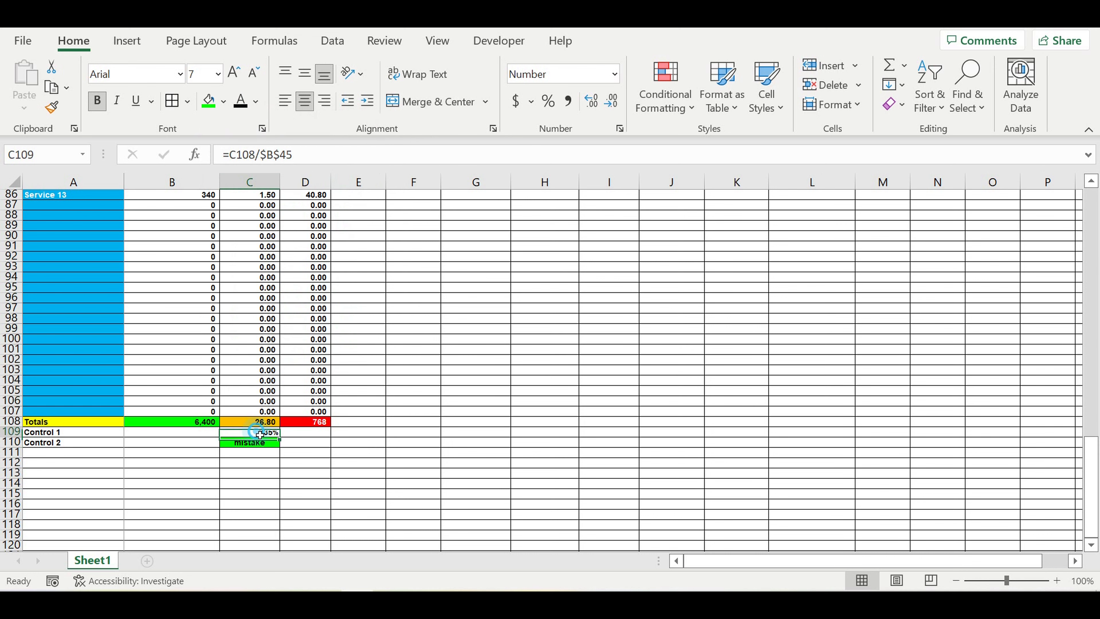
click(209, 101)
click(238, 101)
click(443, 337)
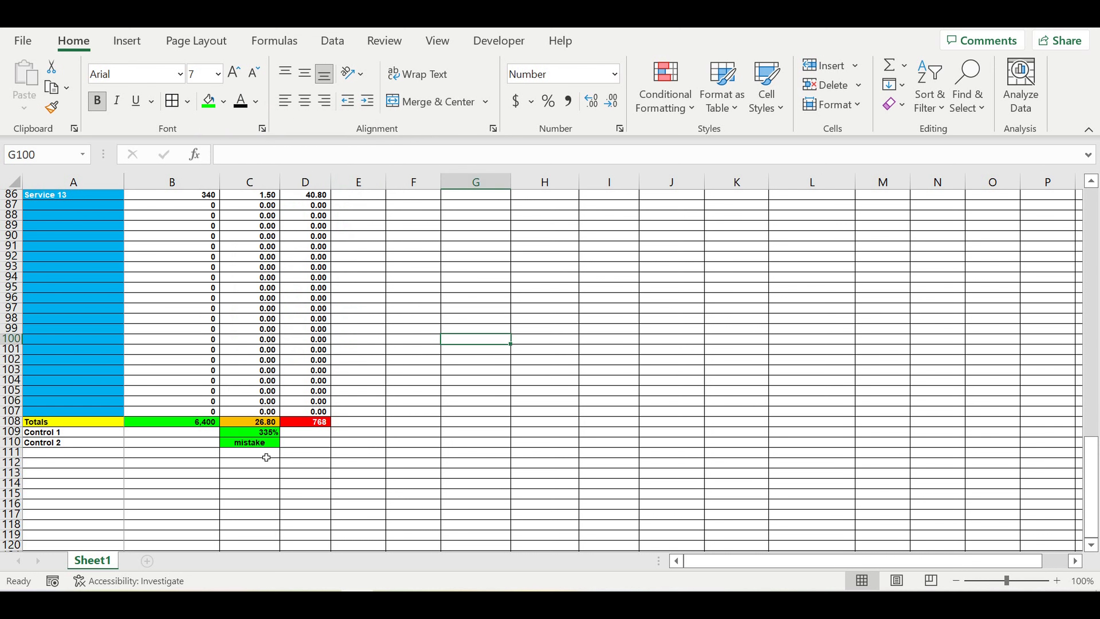
click(262, 442)
Step: Create a formula-based conditional formatting rule =C110="mistake" for C110
click(665, 93)
click(684, 288)
click(732, 140)
click(664, 203)
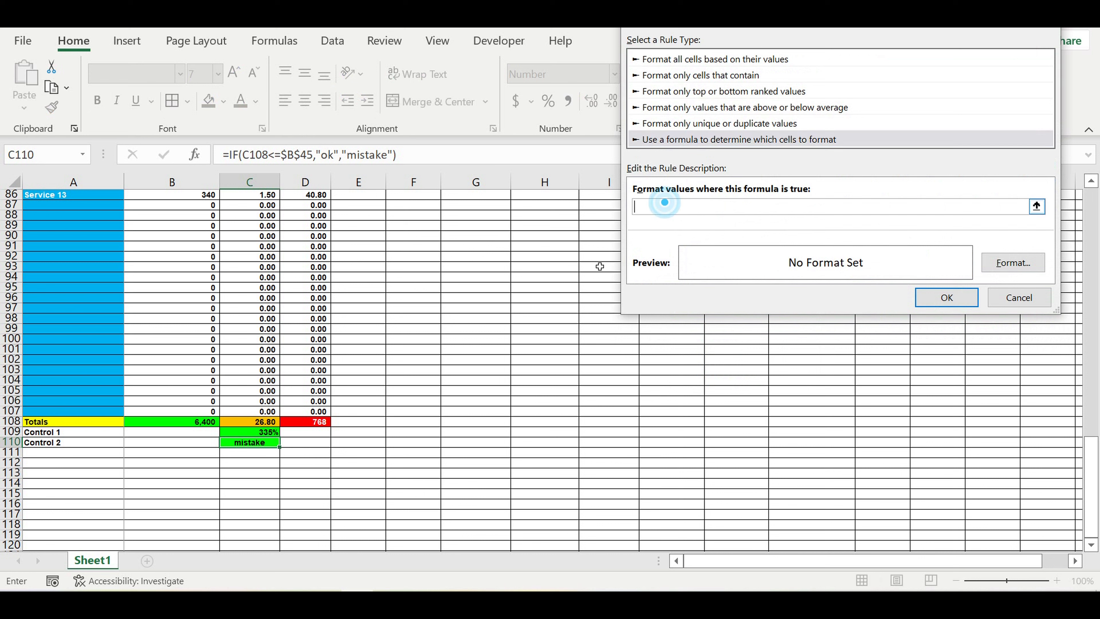
click(252, 446)
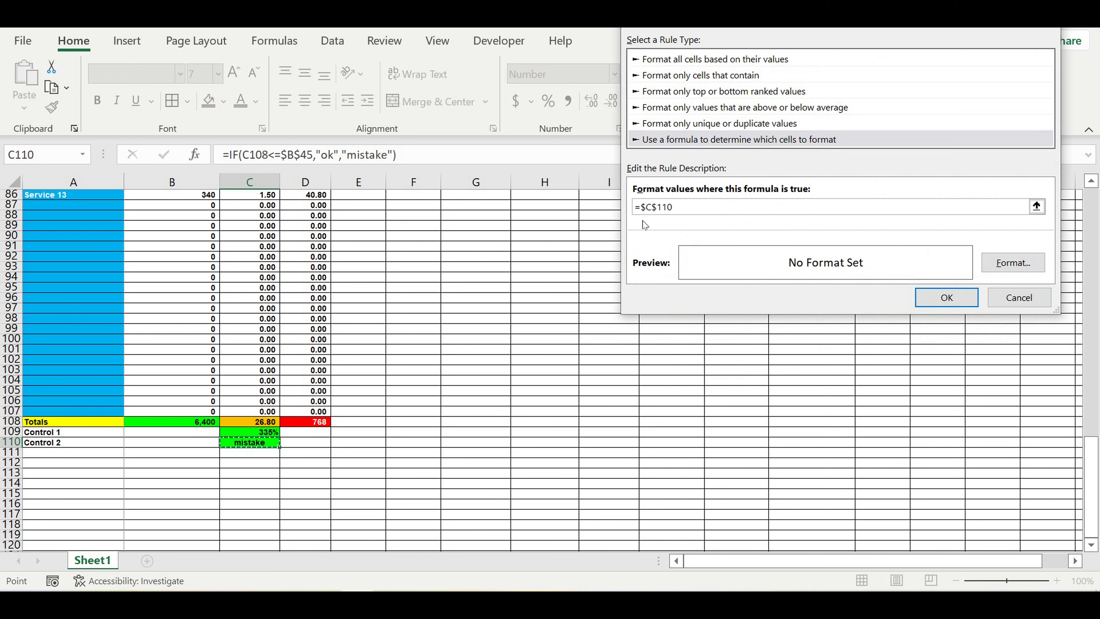
click(644, 207)
key(BackSpace)
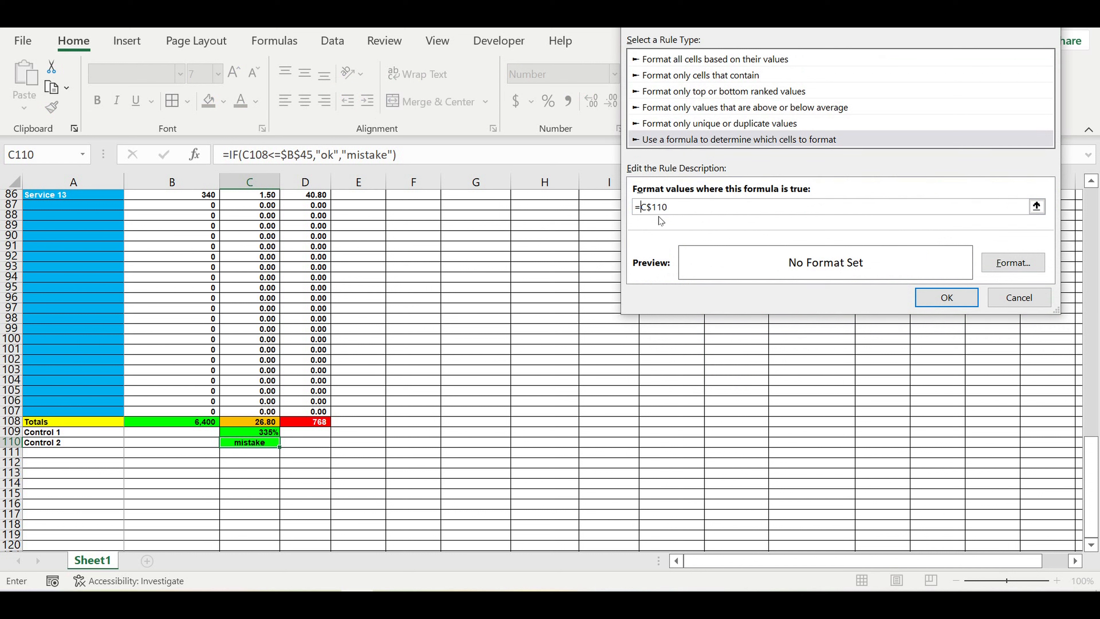
click(652, 207)
key(BackSpace)
text(="mistake)
Step: Set the rule's format to red fill with white text and save it
click(1011, 269)
click(803, 41)
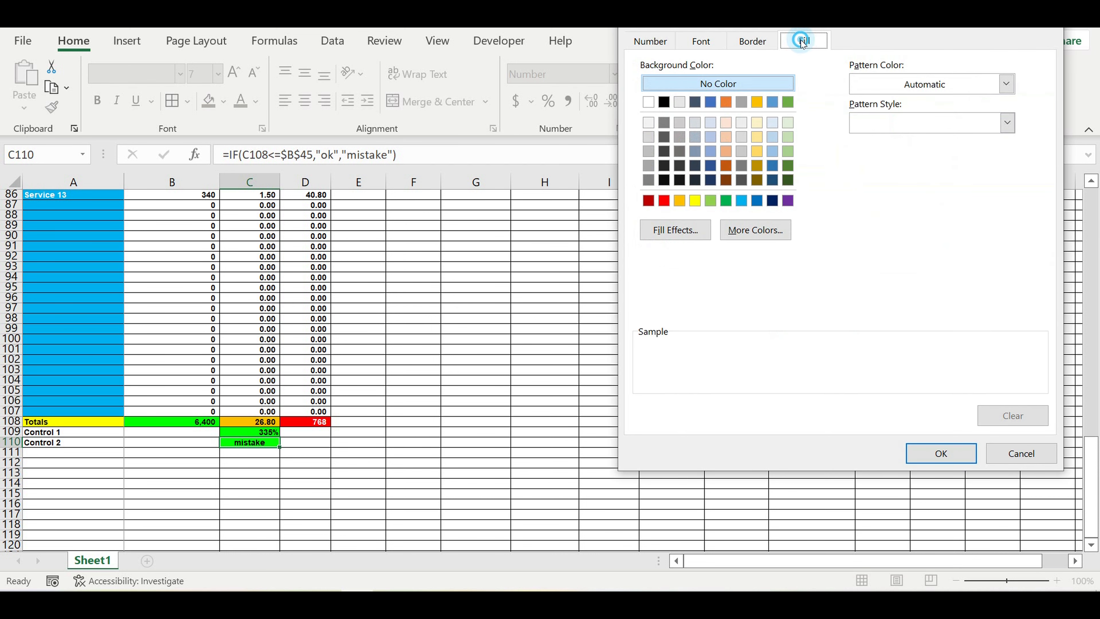
click(664, 201)
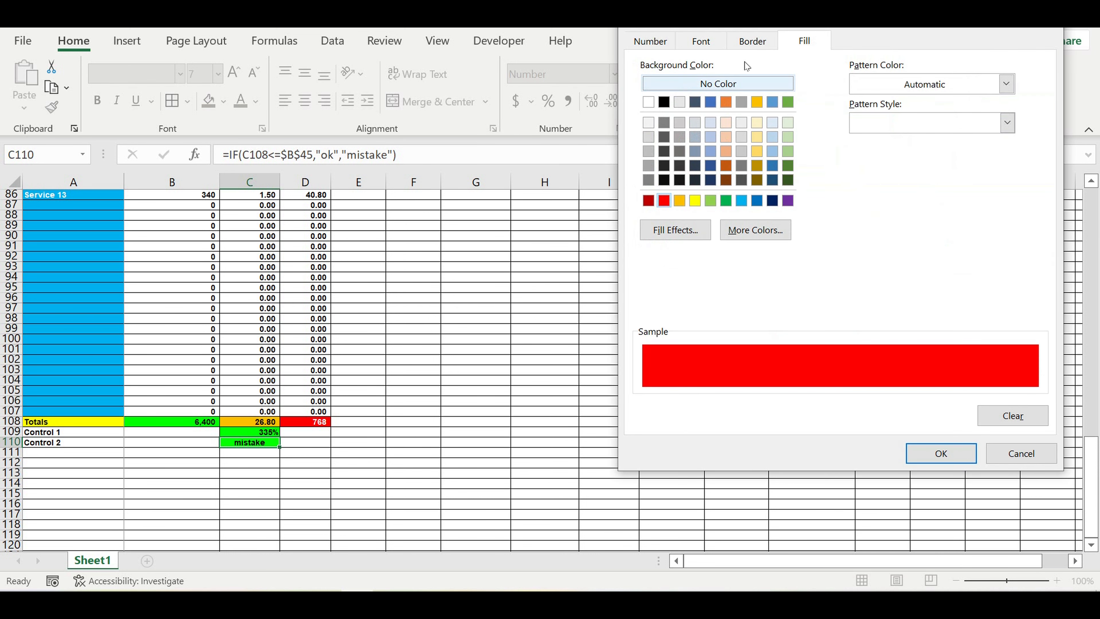
click(702, 42)
click(928, 194)
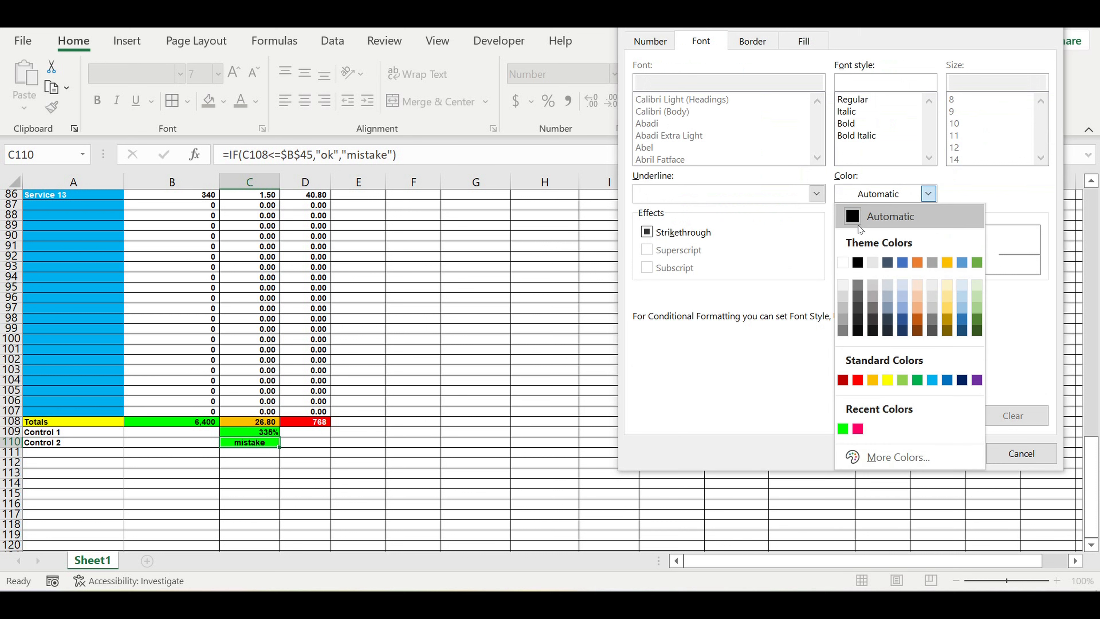
click(843, 262)
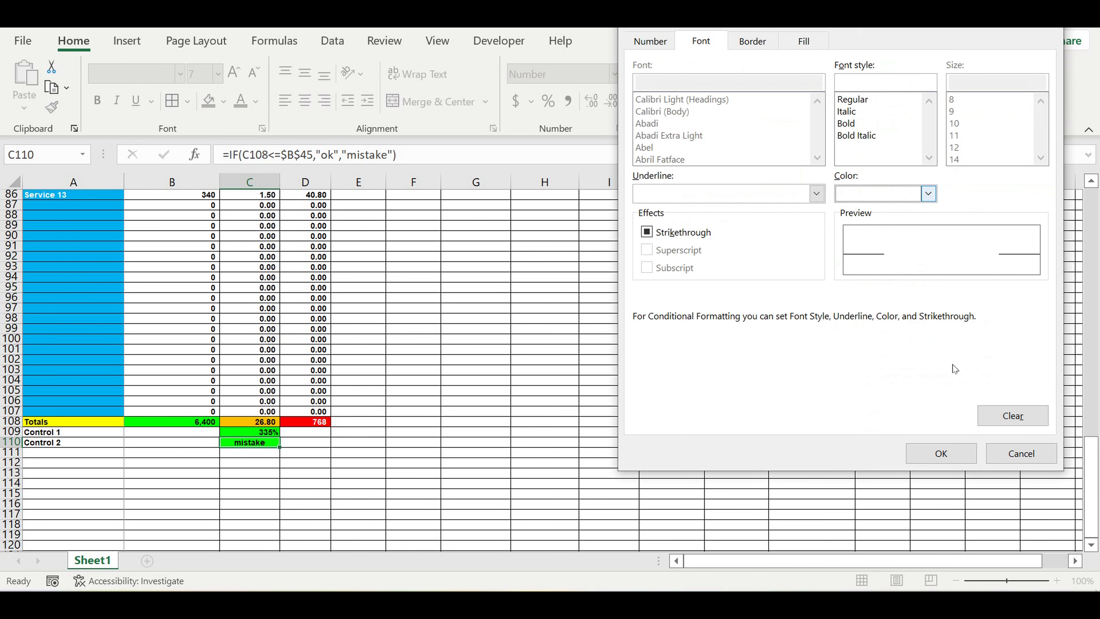
click(941, 455)
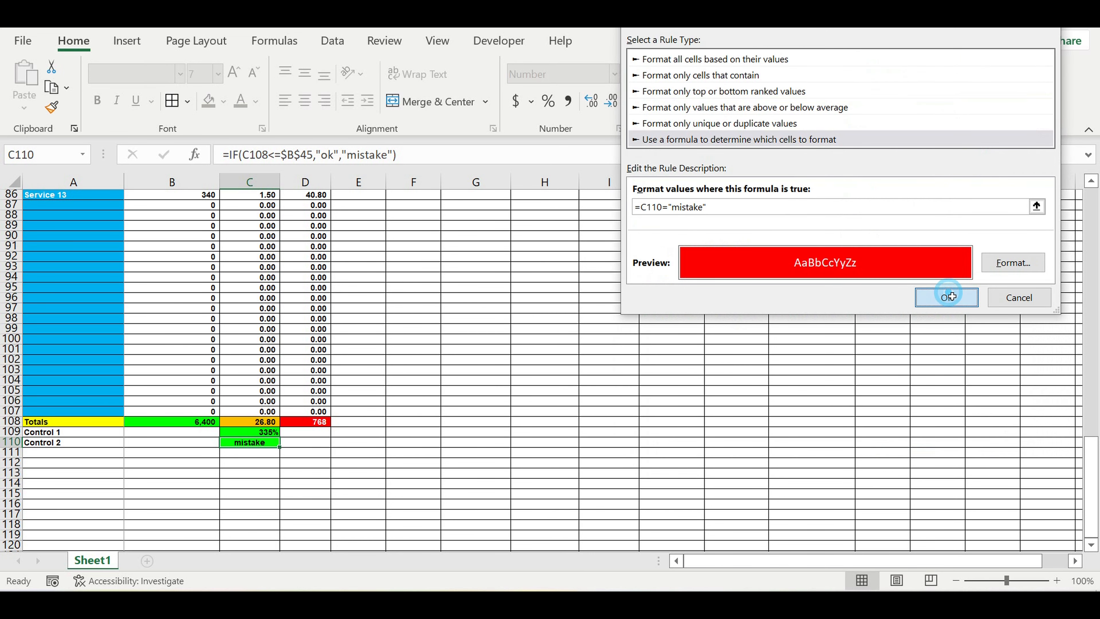
click(946, 296)
click(408, 420)
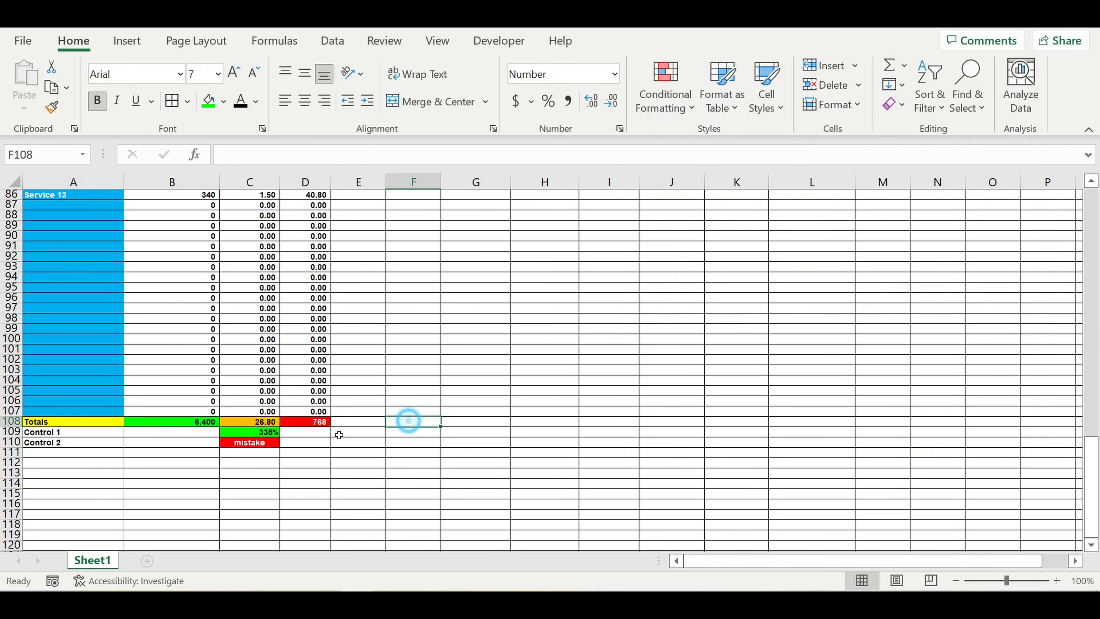
click(239, 434)
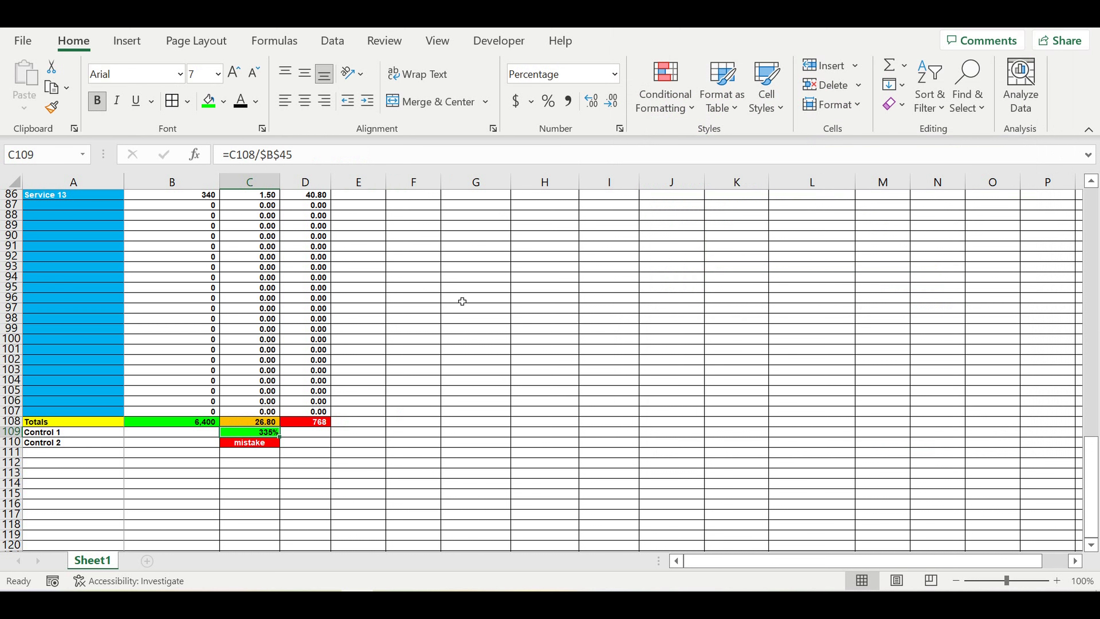
Step: Start a new 'Use a formula' conditional formatting rule for cell C109
click(818, 106)
click(645, 215)
click(665, 88)
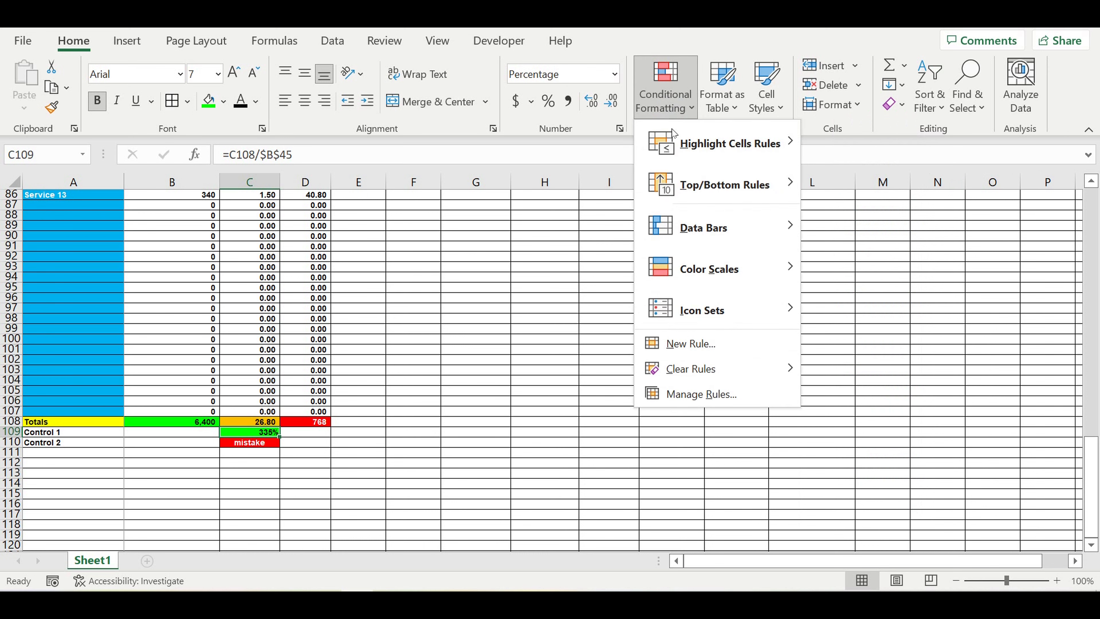
click(677, 343)
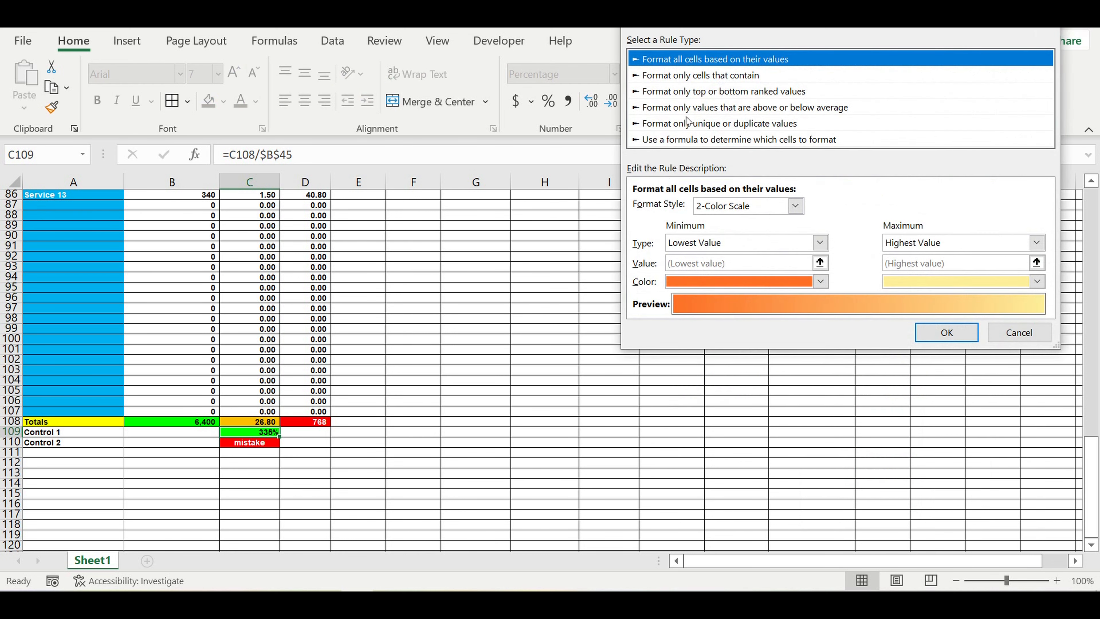
click(671, 140)
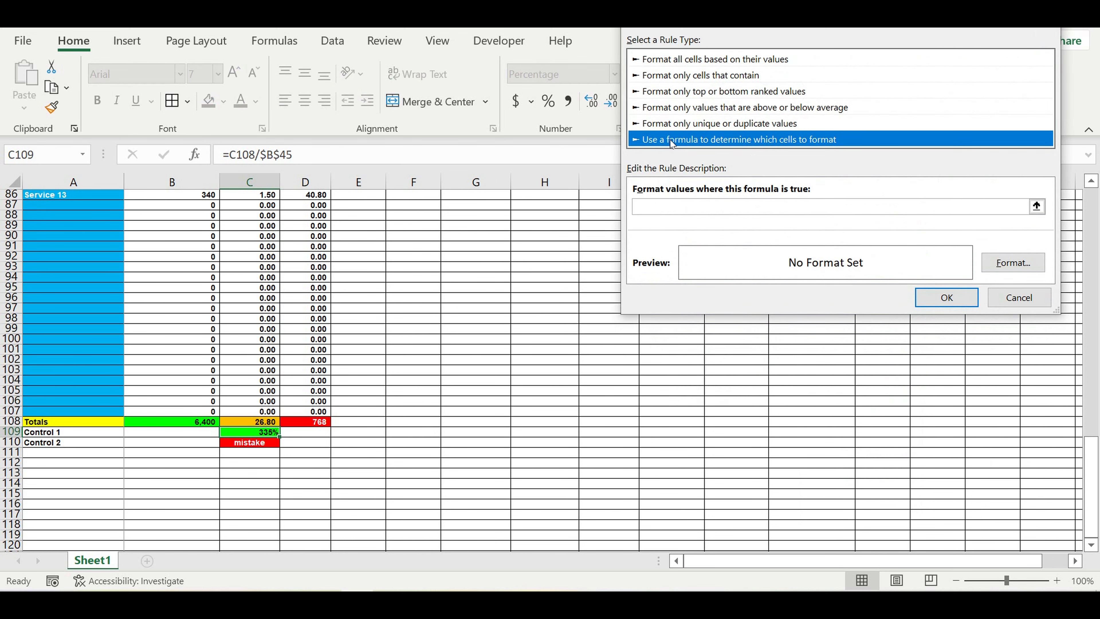
Step: Enter =C110 as the rule formula with the $ signs removed, making it relative
click(657, 207)
text(=)
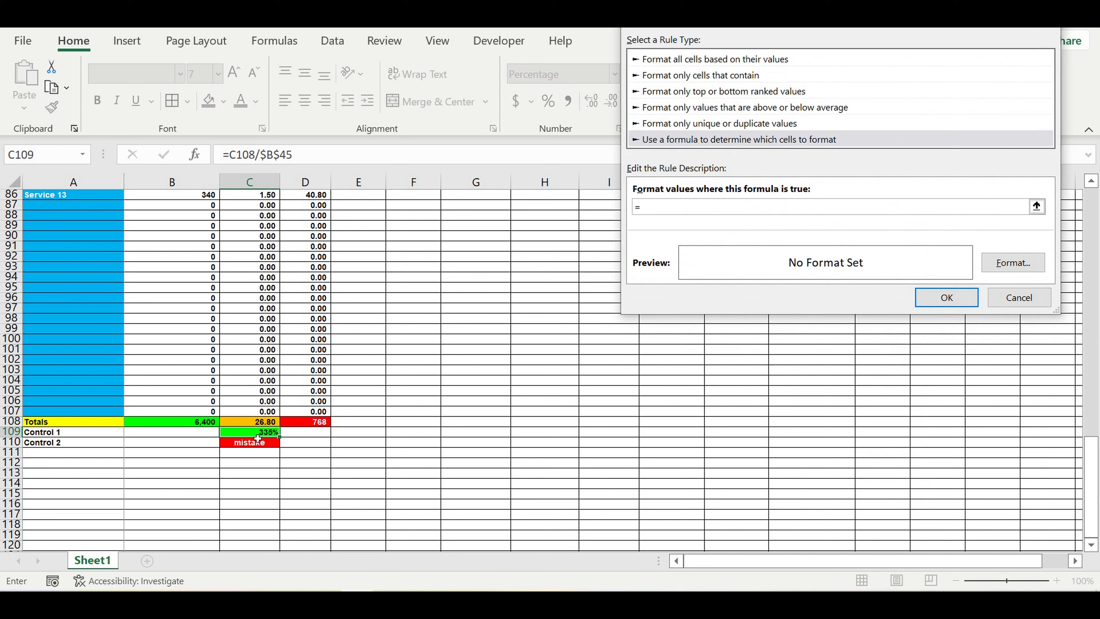
click(253, 446)
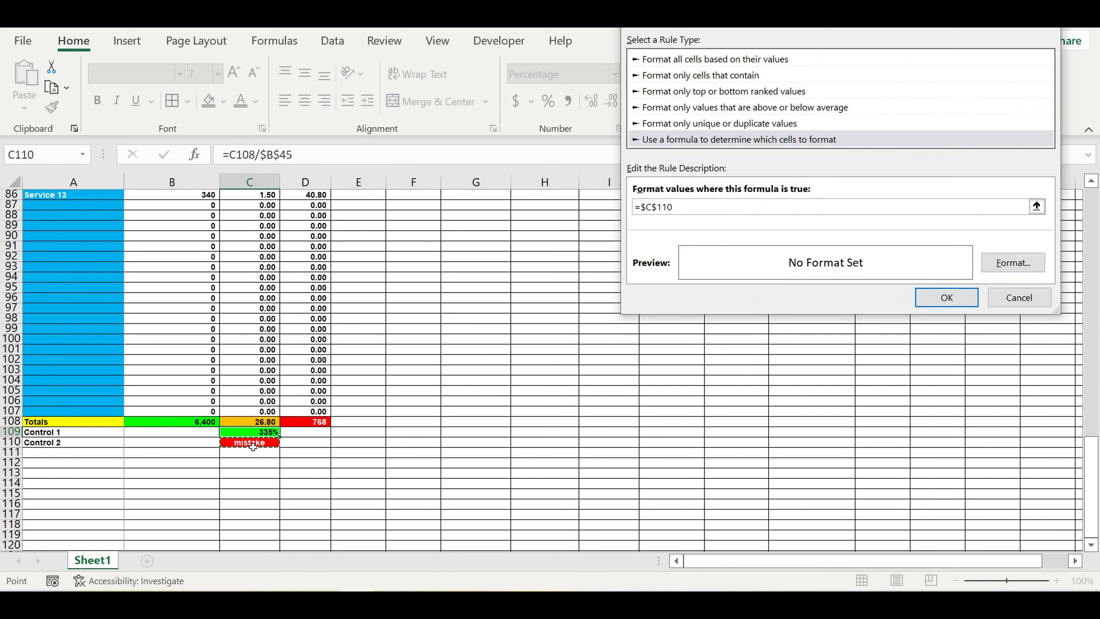
click(645, 208)
key(BackSpace)
click(651, 207)
key(BackSpace)
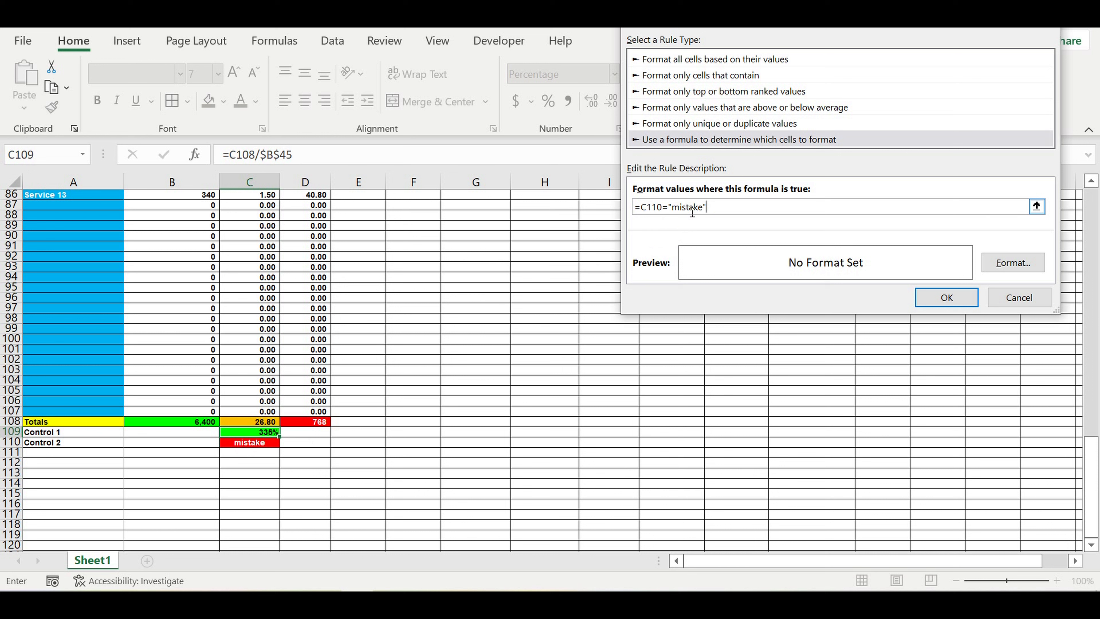
Step: Give the C109 rule a red fill and white font colour, then confirm the rule
click(1012, 262)
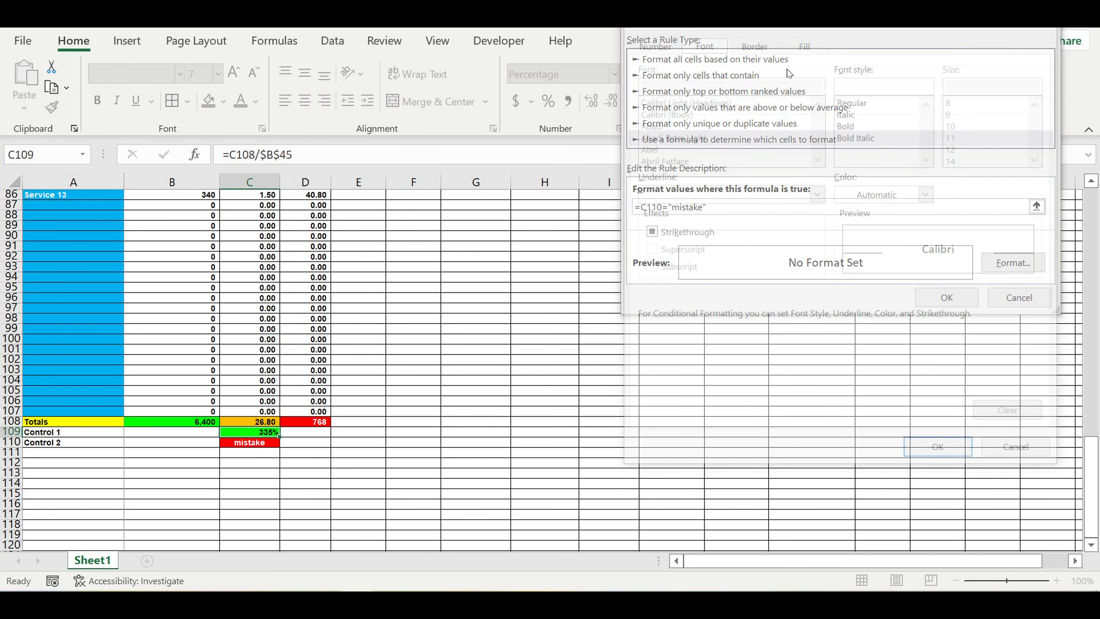
click(803, 41)
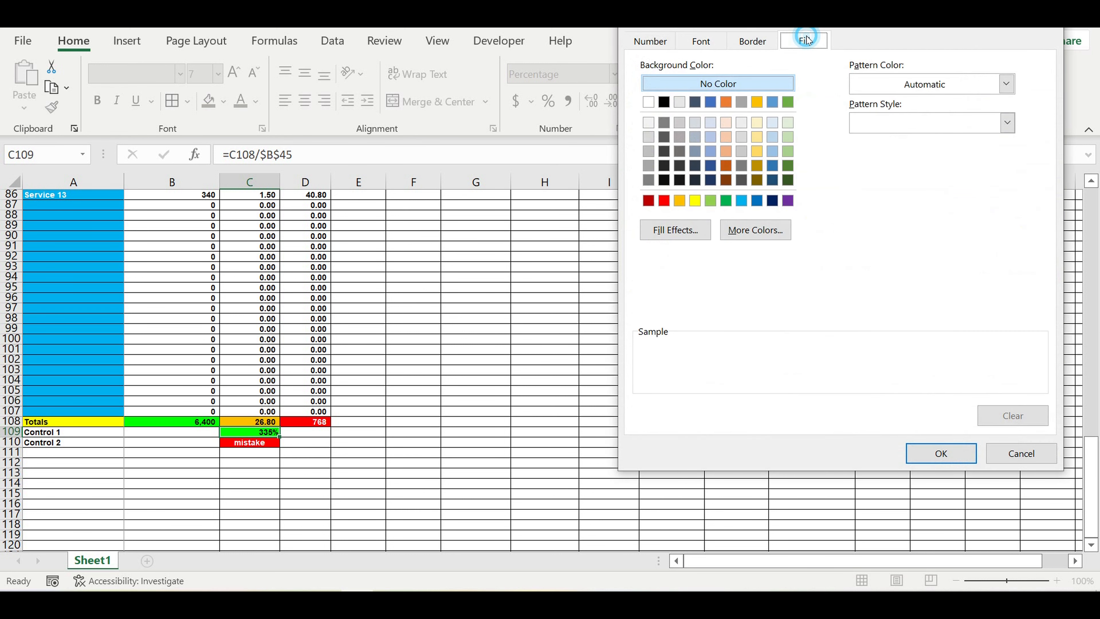
click(664, 200)
click(701, 41)
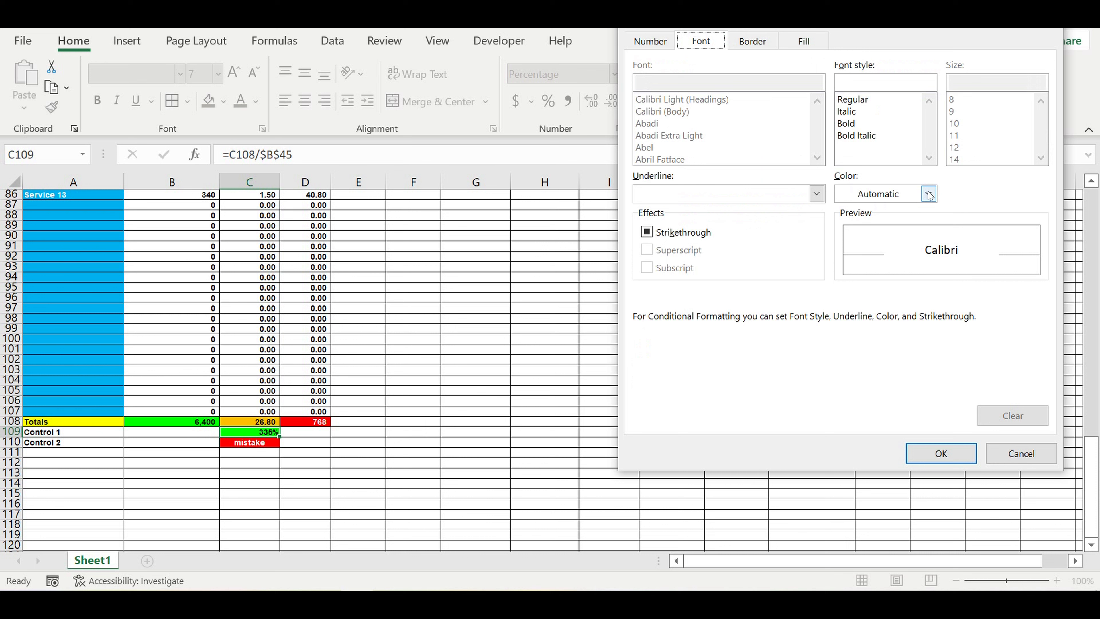
click(928, 194)
click(843, 262)
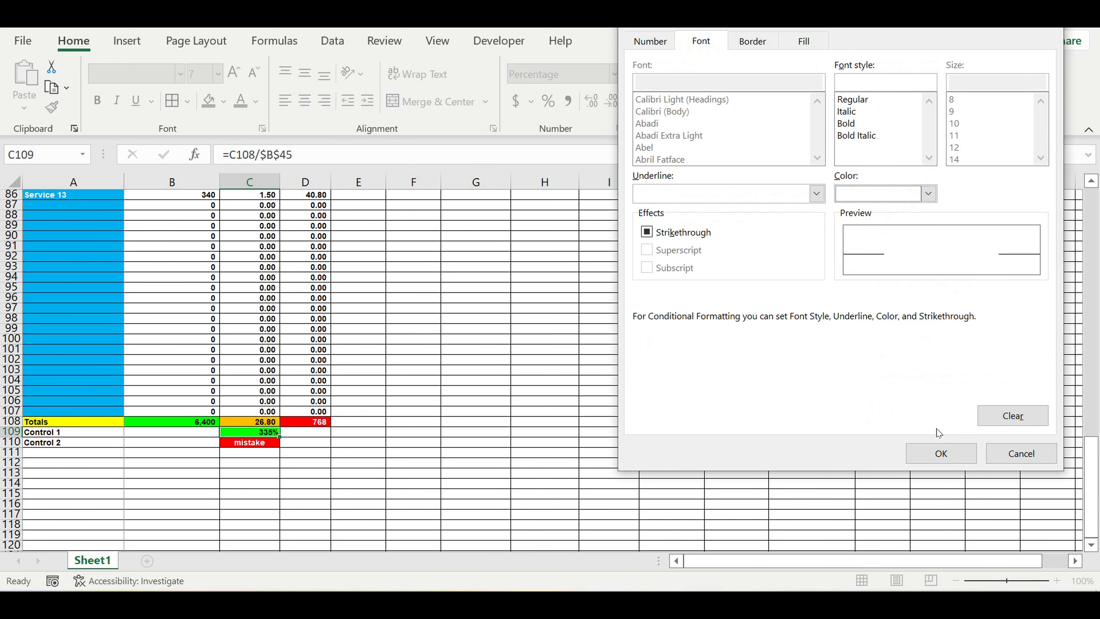
click(941, 452)
click(946, 298)
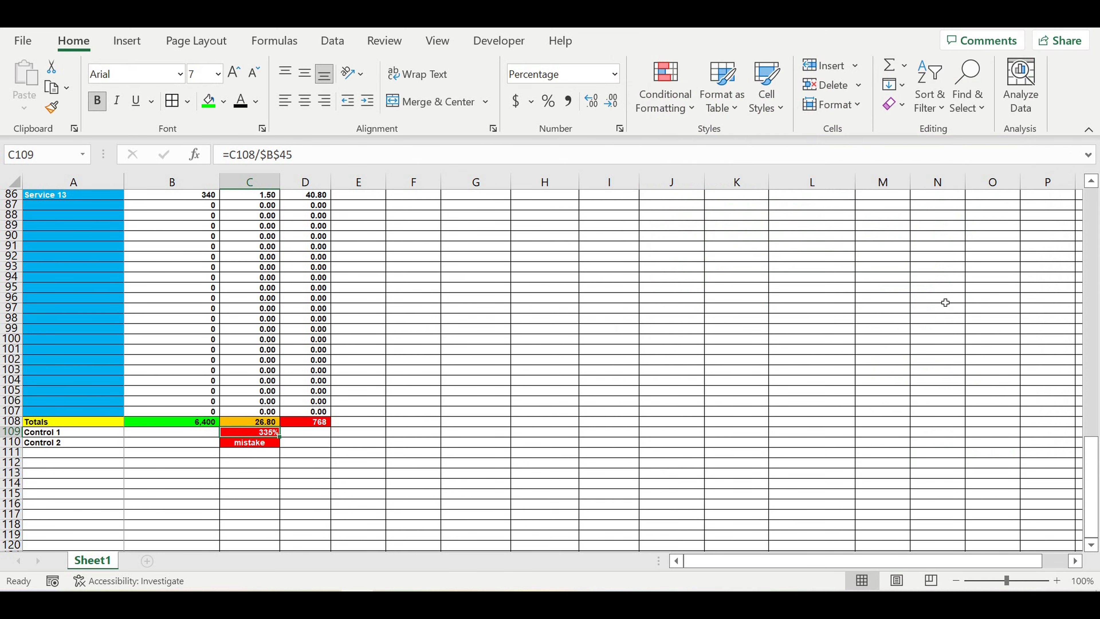
Step: Fill the empty cells B109:B110 and D109:D110 beside the Control rows black
click(660, 385)
drag(311, 431, 318, 440)
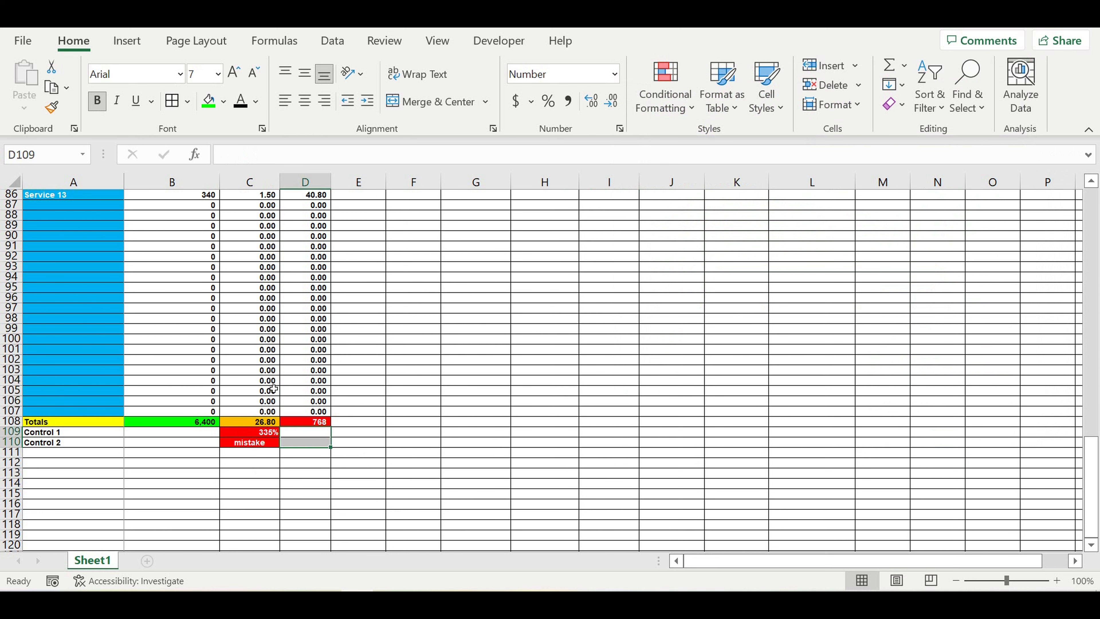
drag(196, 433, 195, 441)
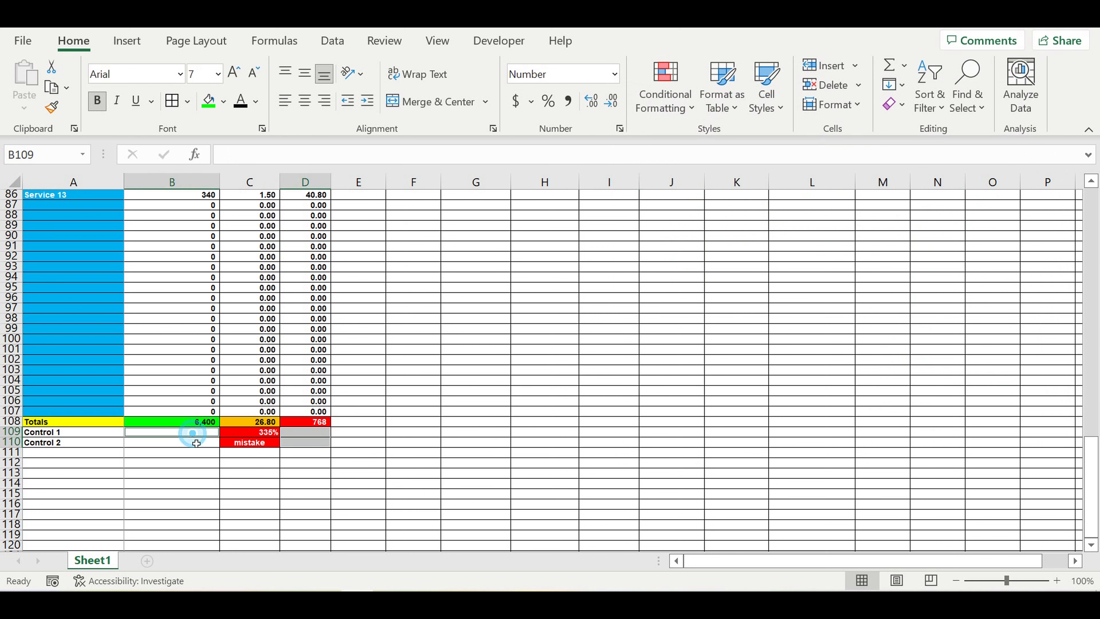
click(224, 103)
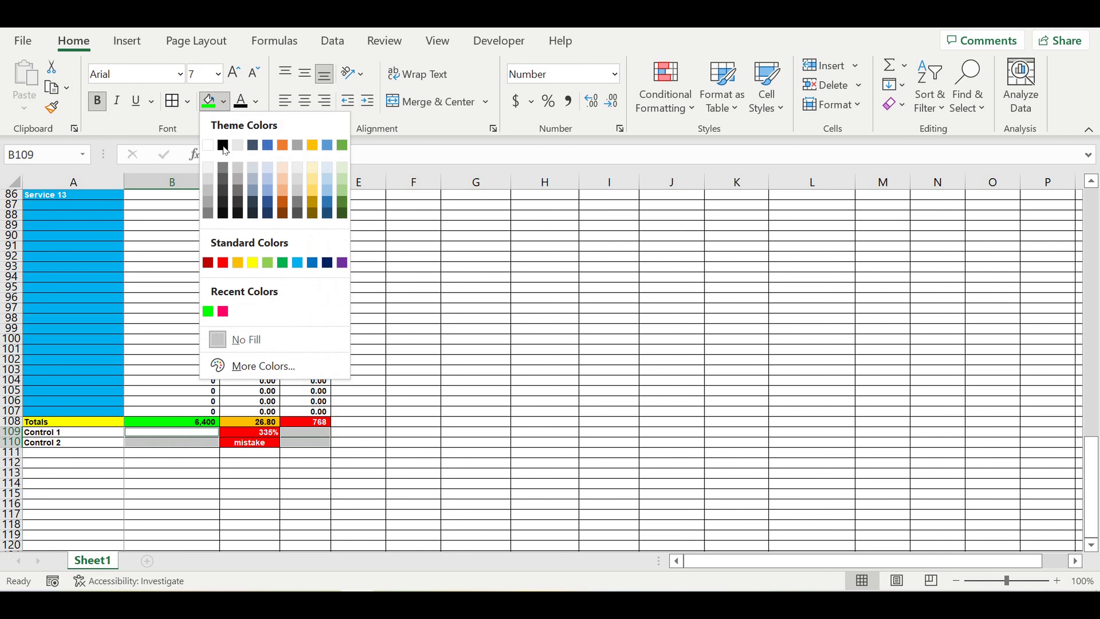
click(224, 145)
click(462, 423)
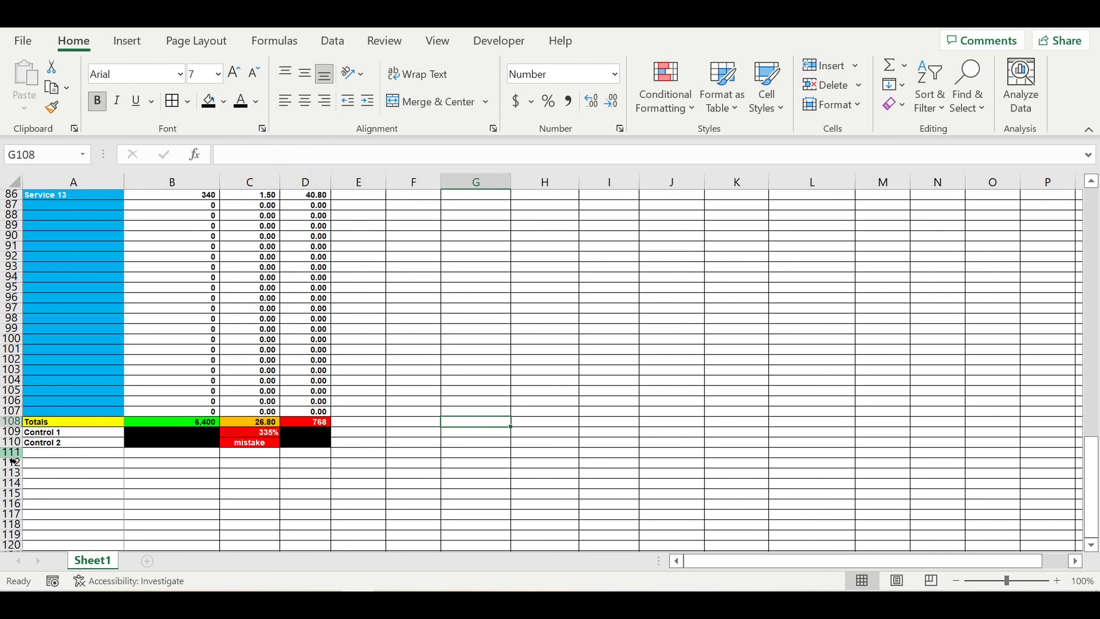
Step: Fill the entire row 111 black
click(12, 453)
click(208, 101)
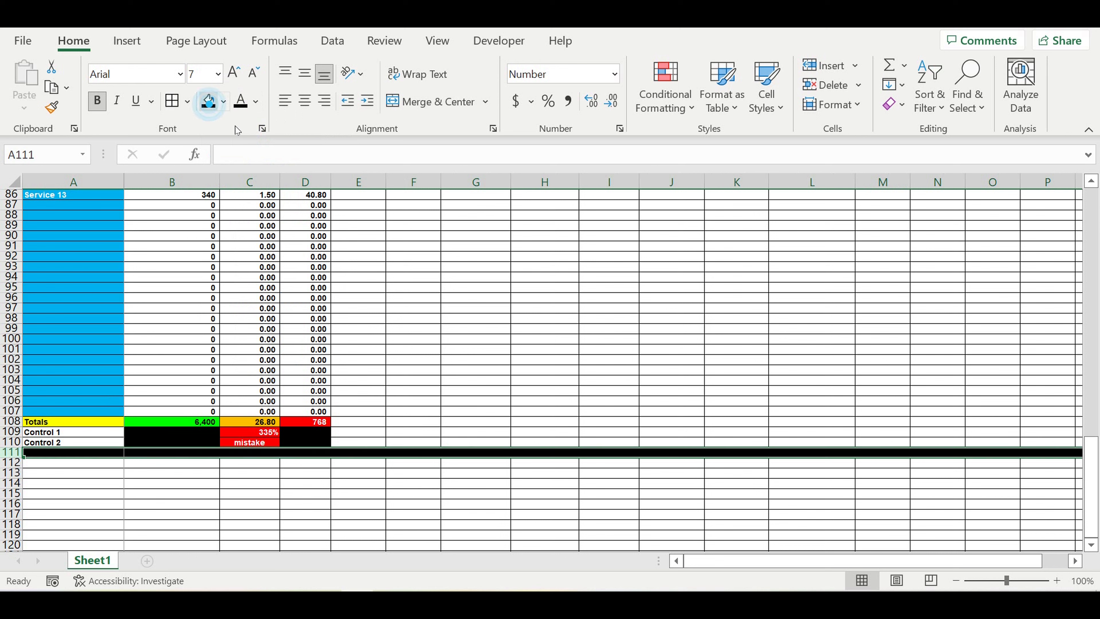
click(429, 246)
click(396, 414)
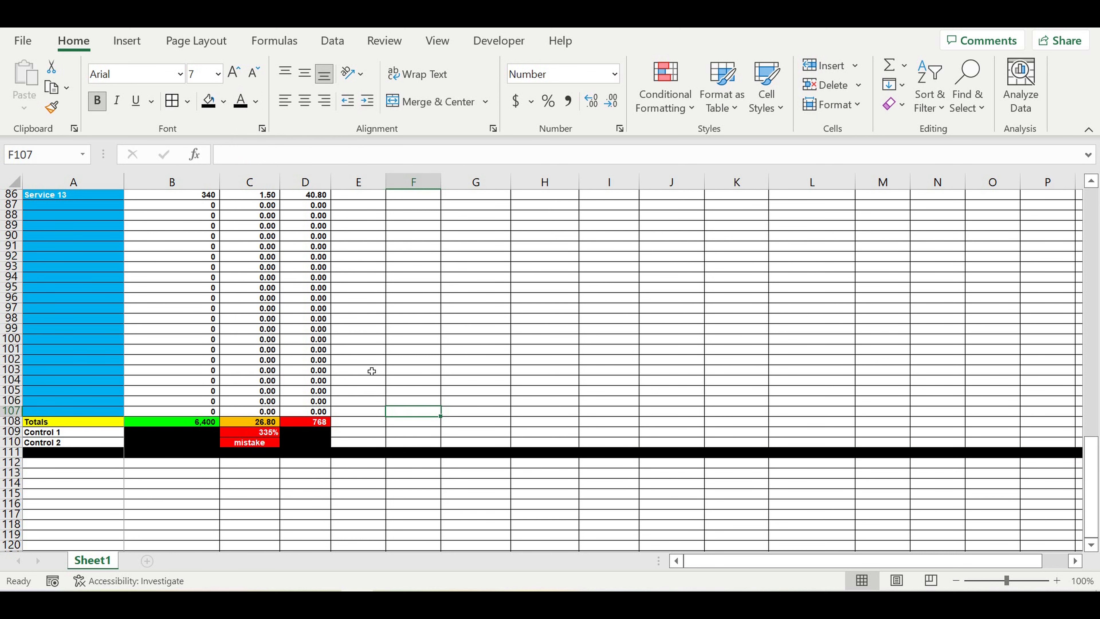
Step: Clear the Service 4 through Service 13 entries in column A
scroll(372, 370, up, 2)
drag(256, 494, 260, 504)
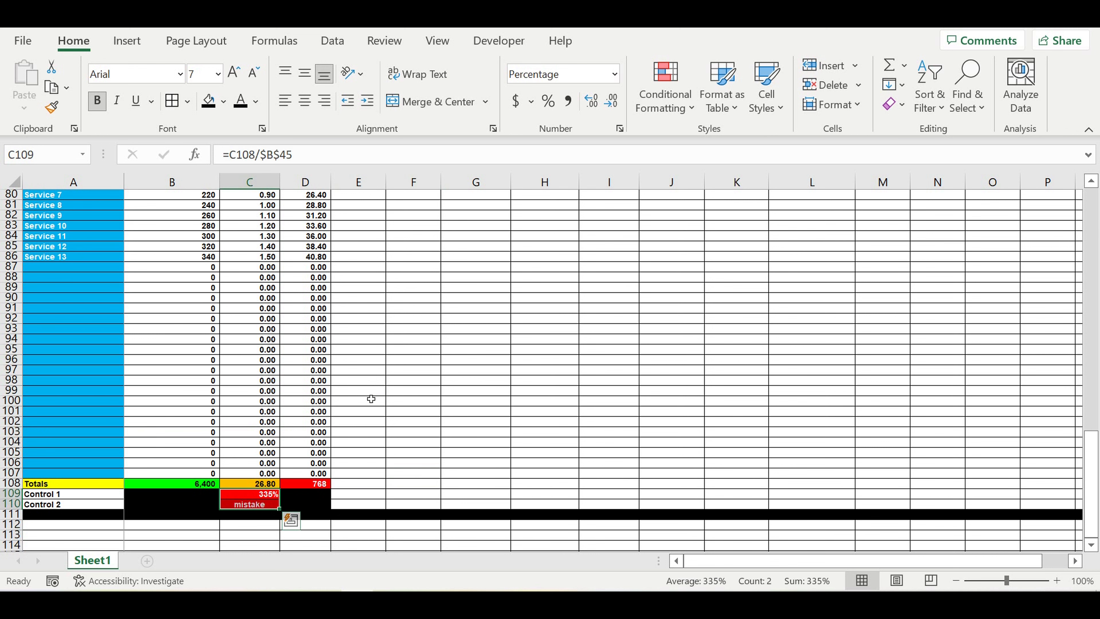
scroll(370, 399, up, 2)
drag(65, 227, 55, 313)
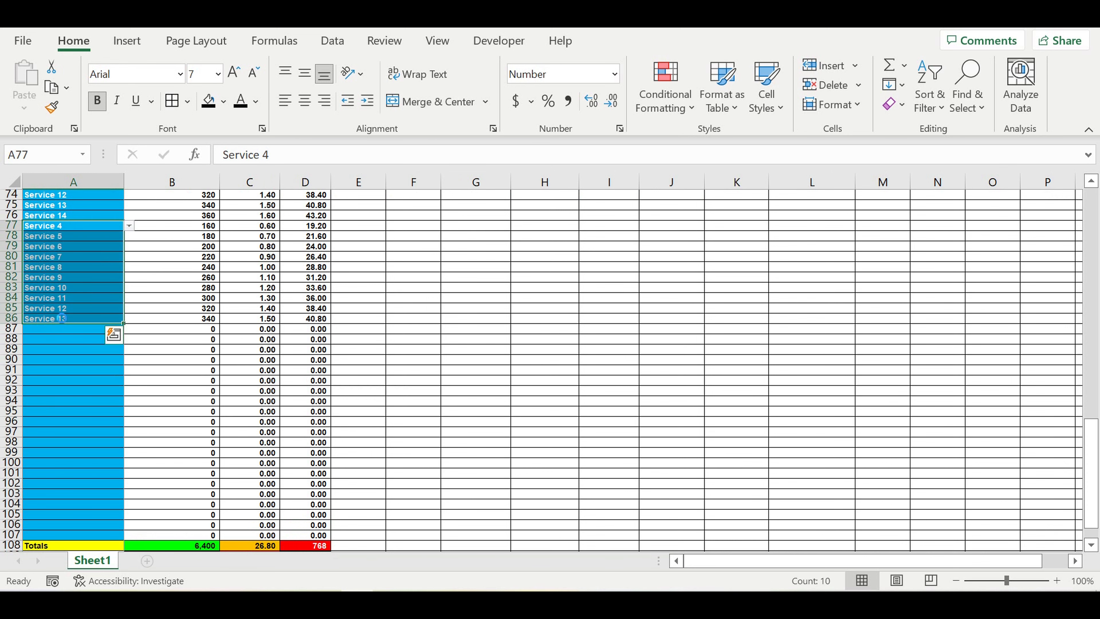
key(Delete)
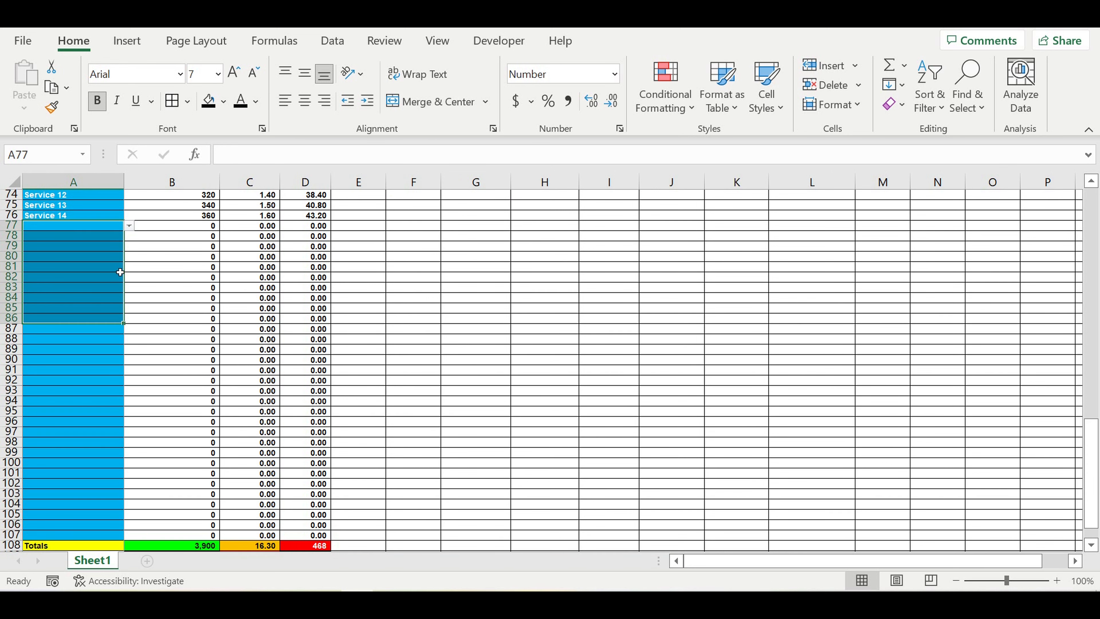
Step: Clear Services 6 through 14 in A68:A76, then check the C109 and C108 formulas
scroll(160, 359, down, 3)
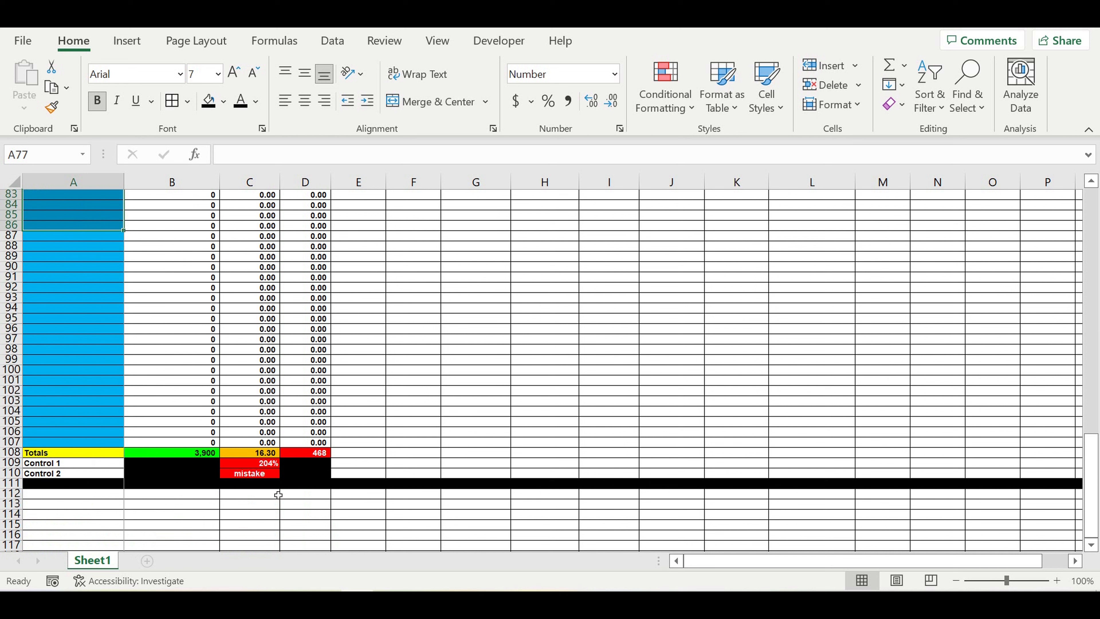
drag(247, 469, 246, 474)
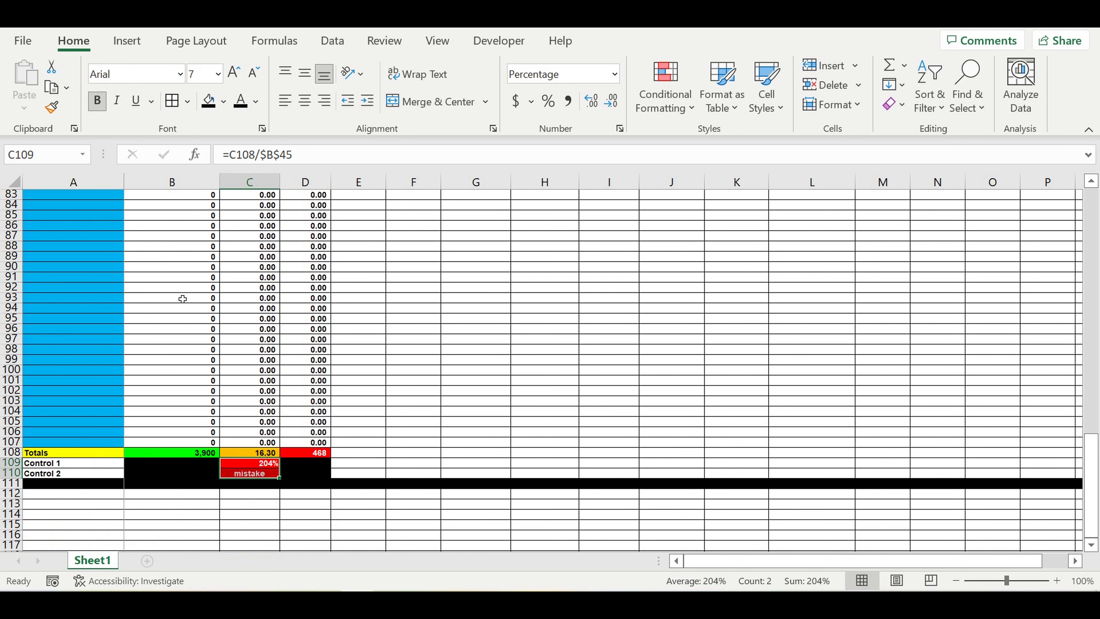
scroll(160, 269, up, 7)
drag(65, 258, 48, 333)
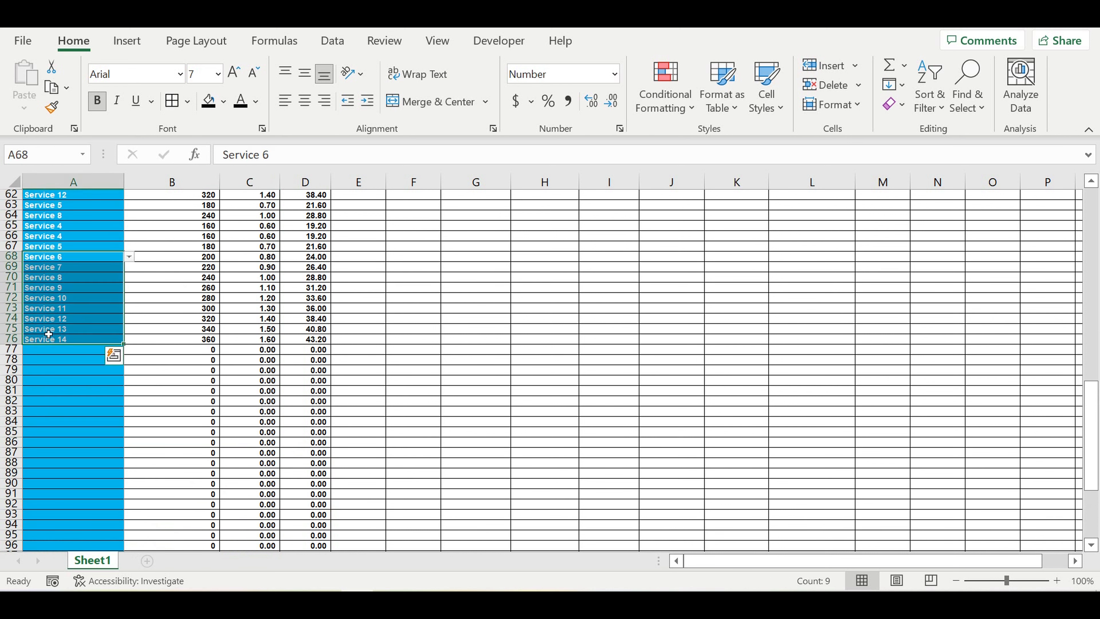
key(Delete)
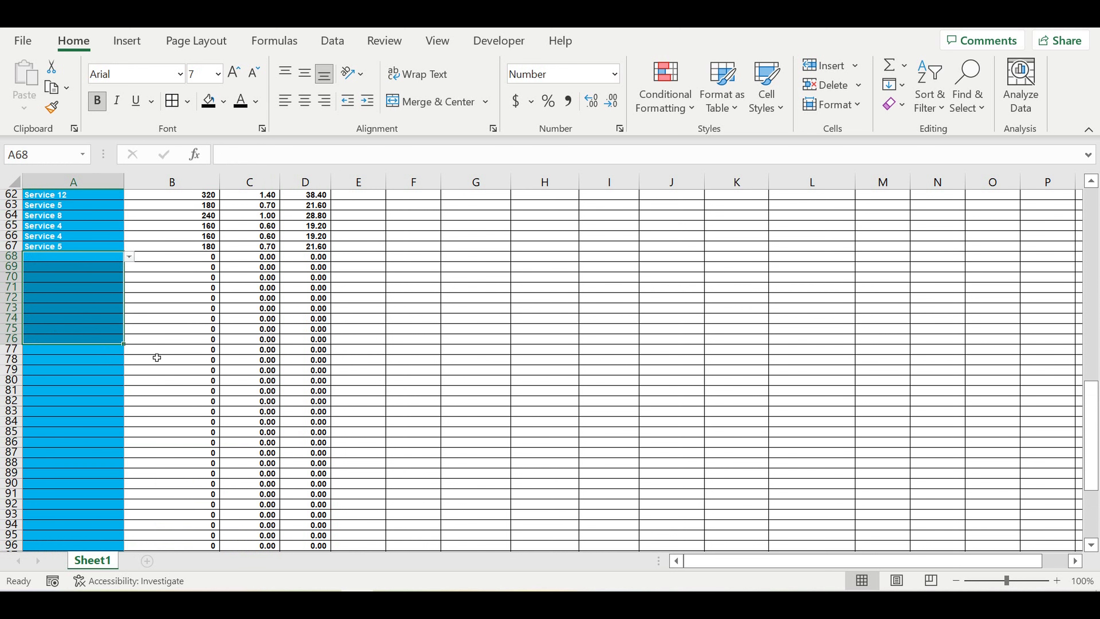
scroll(155, 358, down, 5)
click(253, 529)
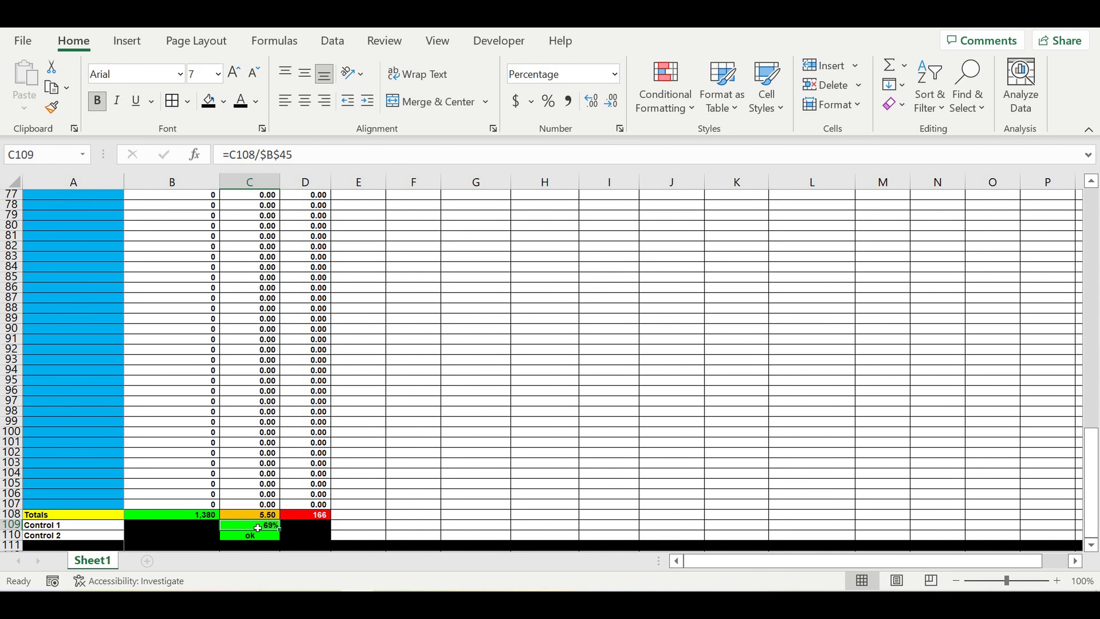
click(254, 518)
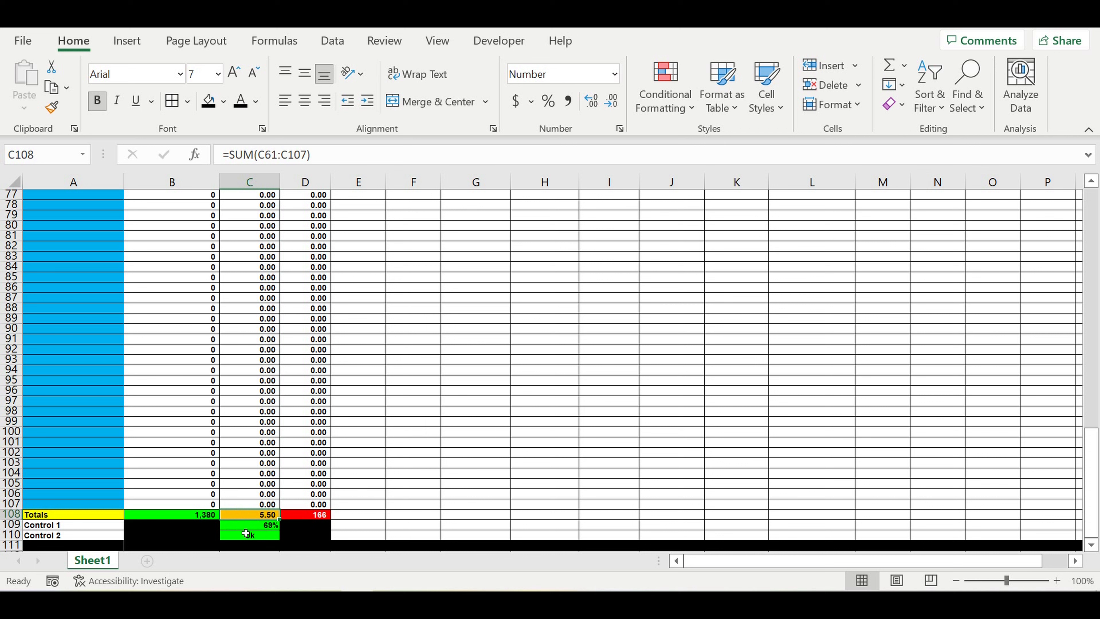
Step: Enter 12 as Monday's working hours in B45, dropping Control 1 to 46%
scroll(201, 376, up, 14)
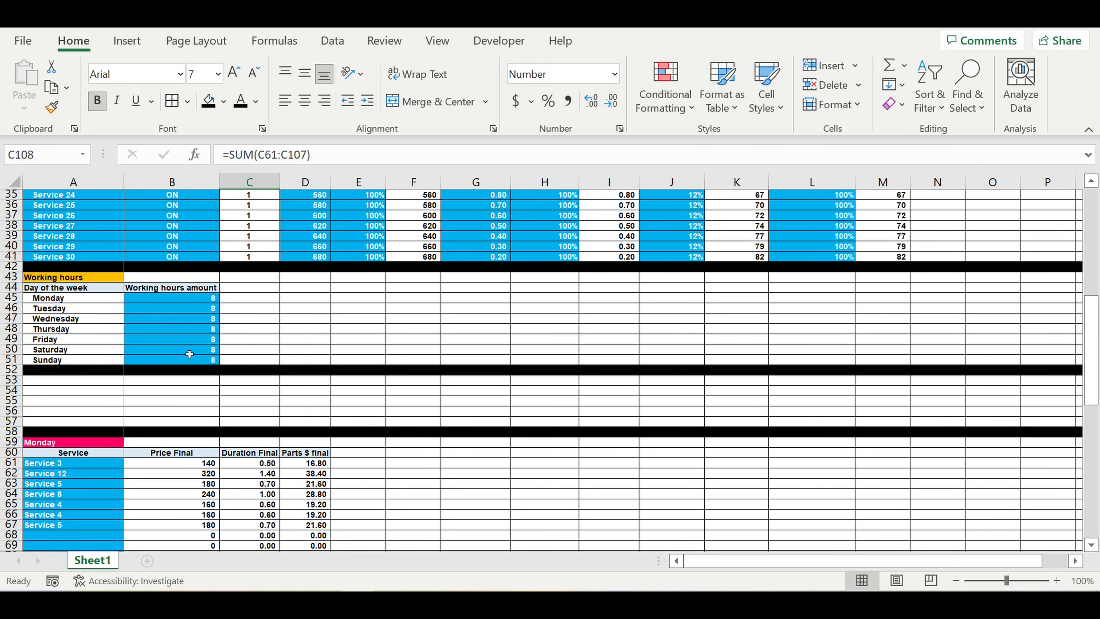
click(196, 302)
text(12)
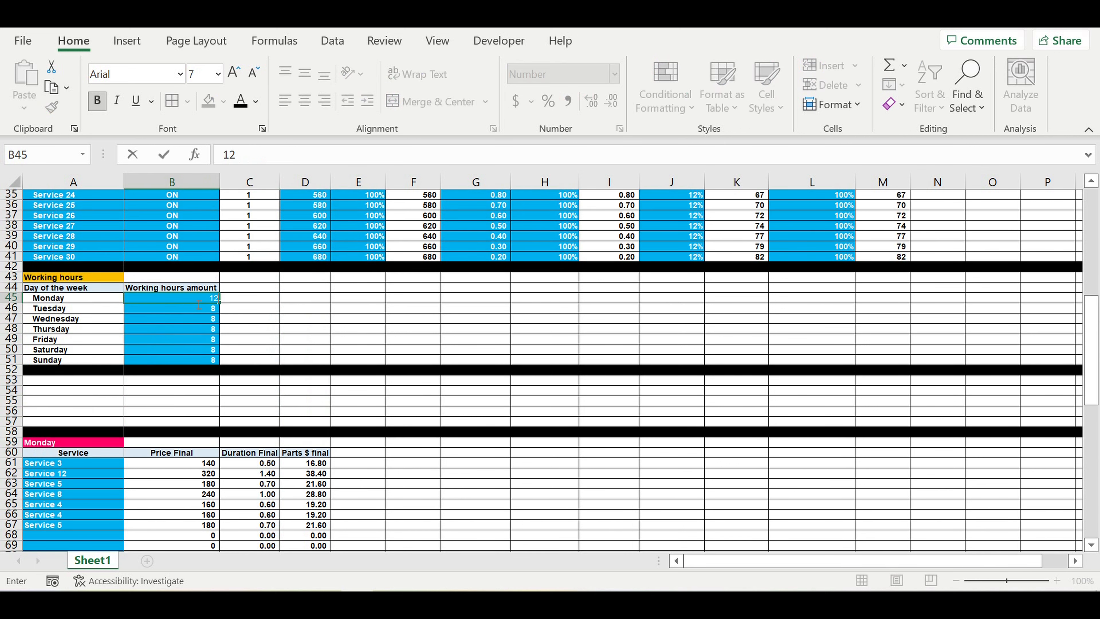
key(Return)
scroll(294, 342, down, 6)
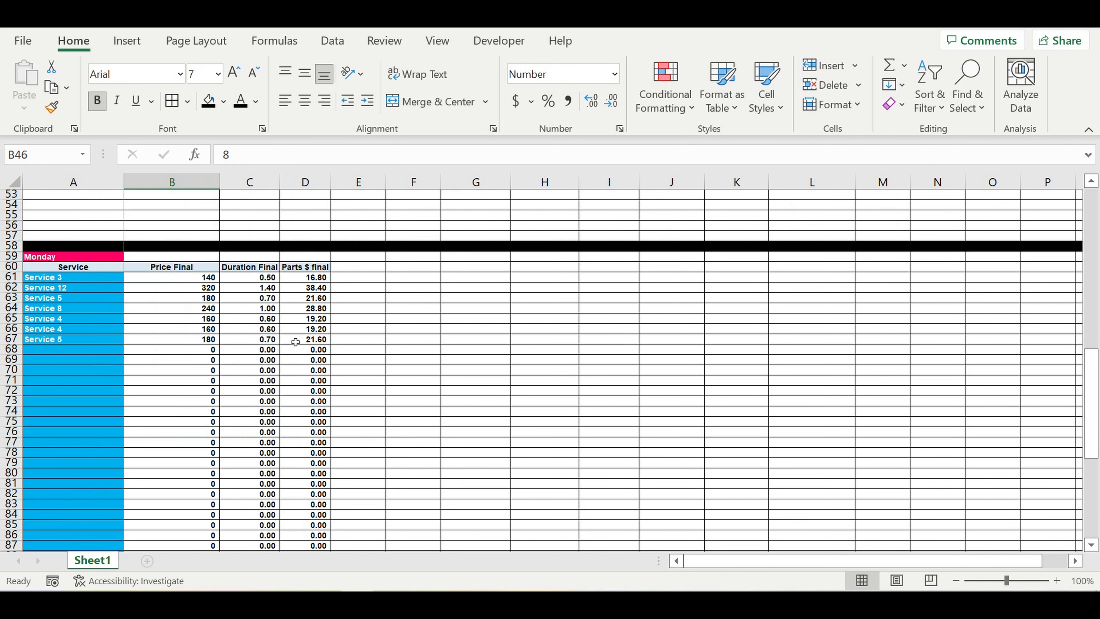
scroll(295, 341, down, 4)
scroll(296, 340, down, 5)
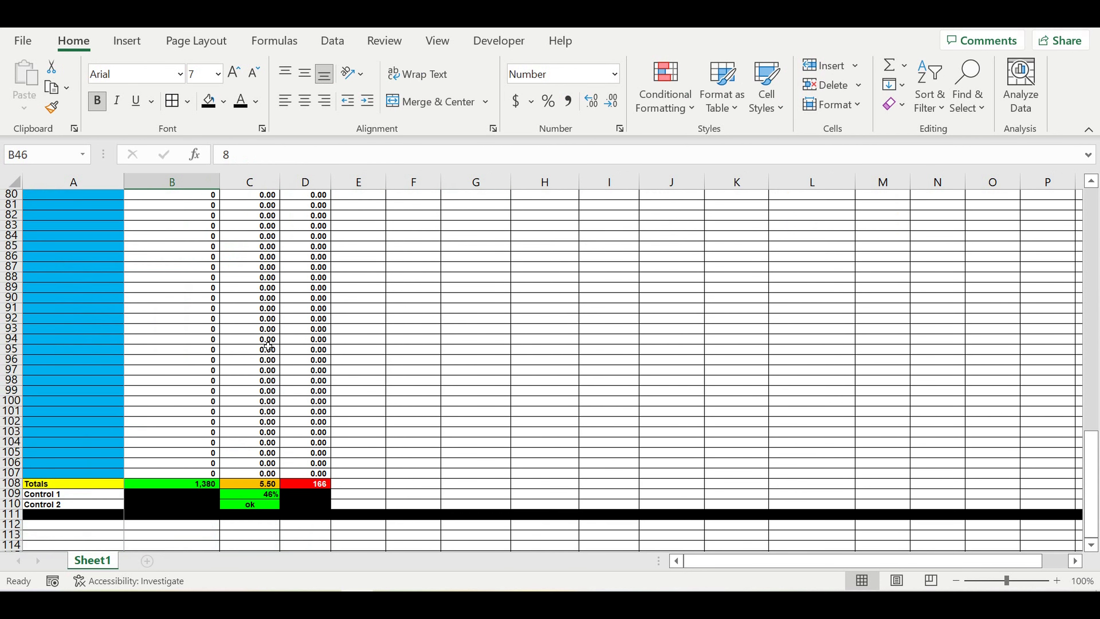
scroll(145, 302, up, 3)
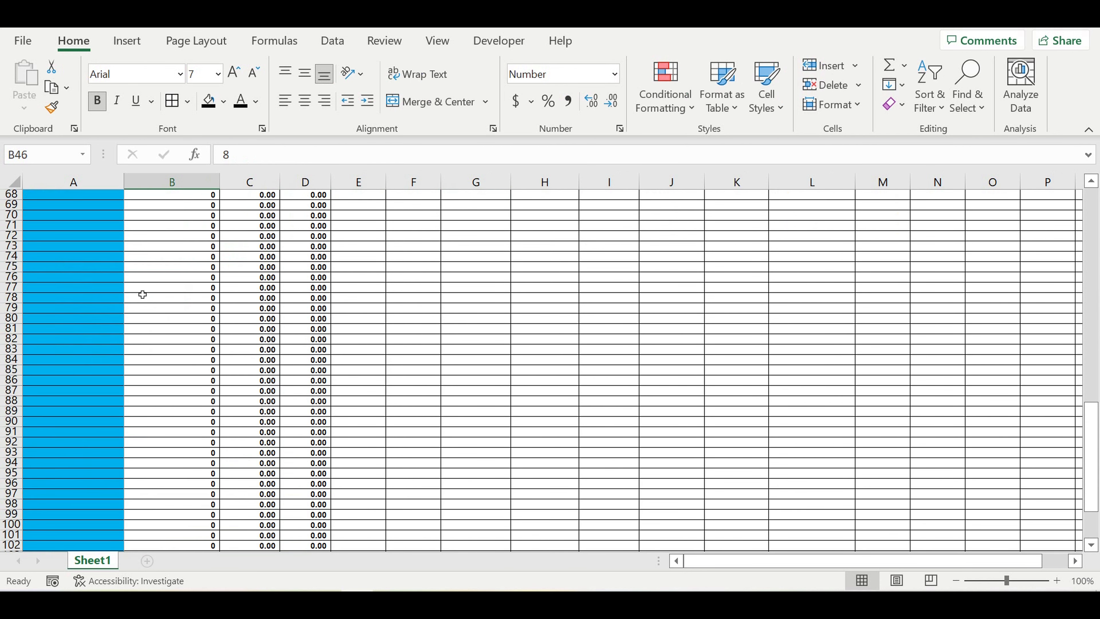
scroll(260, 396, down, 6)
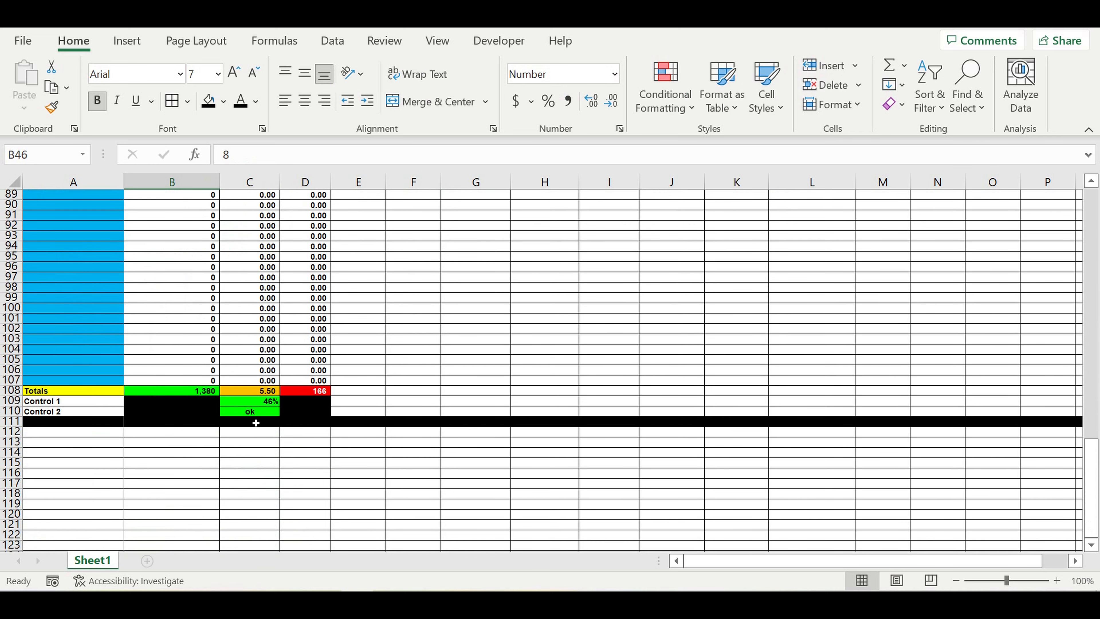
Step: Delete the leftover service entries in A77:A80
click(259, 403)
scroll(91, 292, up, 7)
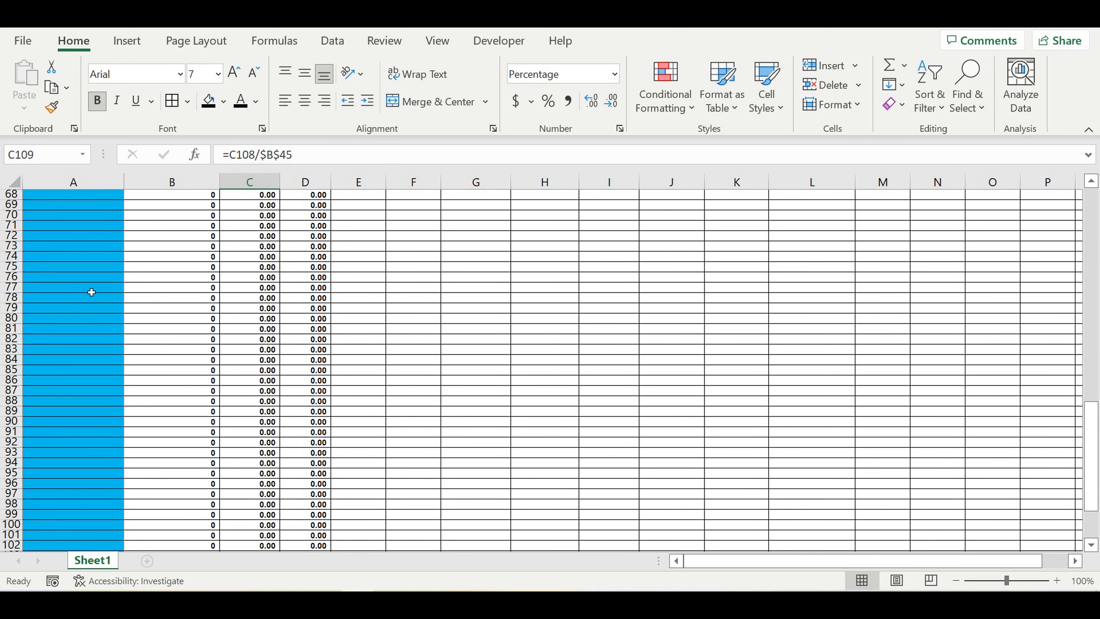
scroll(91, 292, up, 1)
click(56, 225)
click(78, 208)
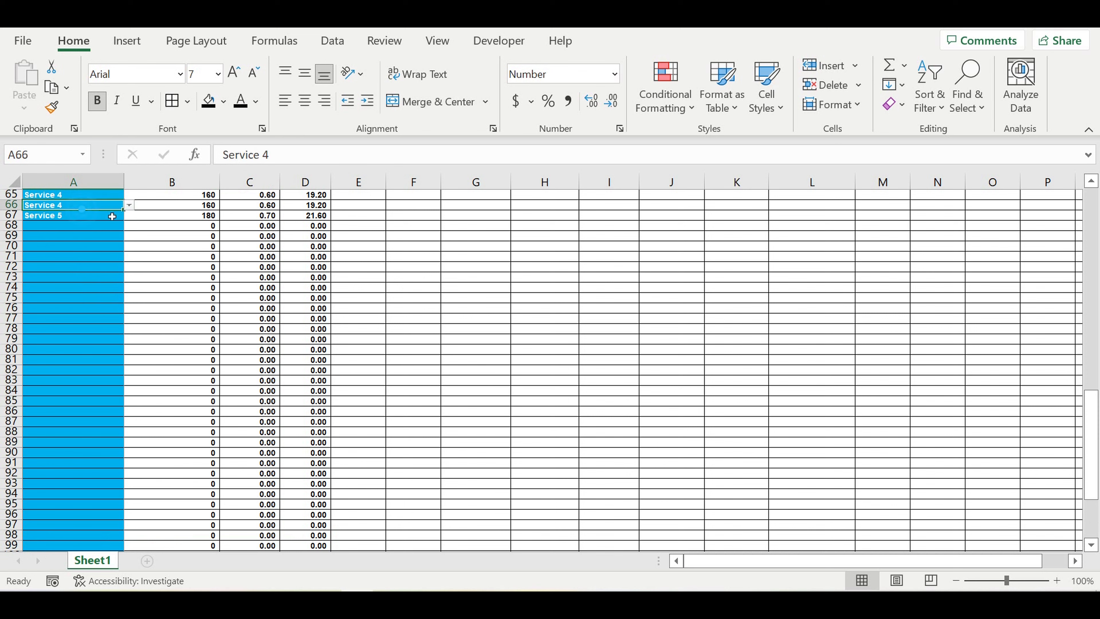
drag(123, 210, 101, 352)
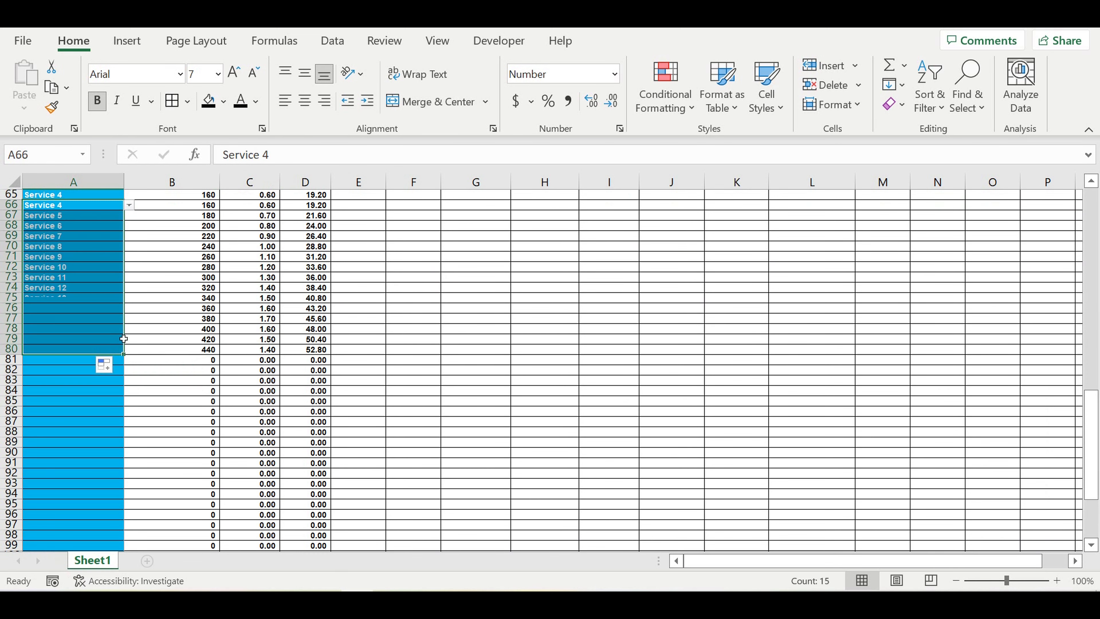
scroll(285, 408, down, 6)
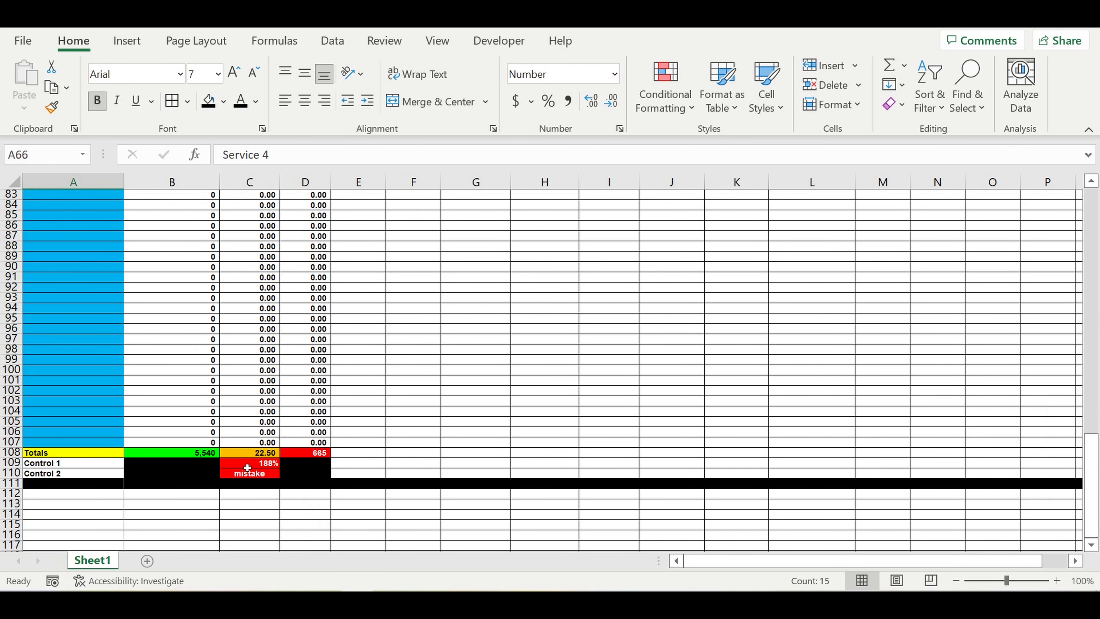
scroll(65, 338, up, 9)
drag(68, 415, 70, 441)
key(Delete)
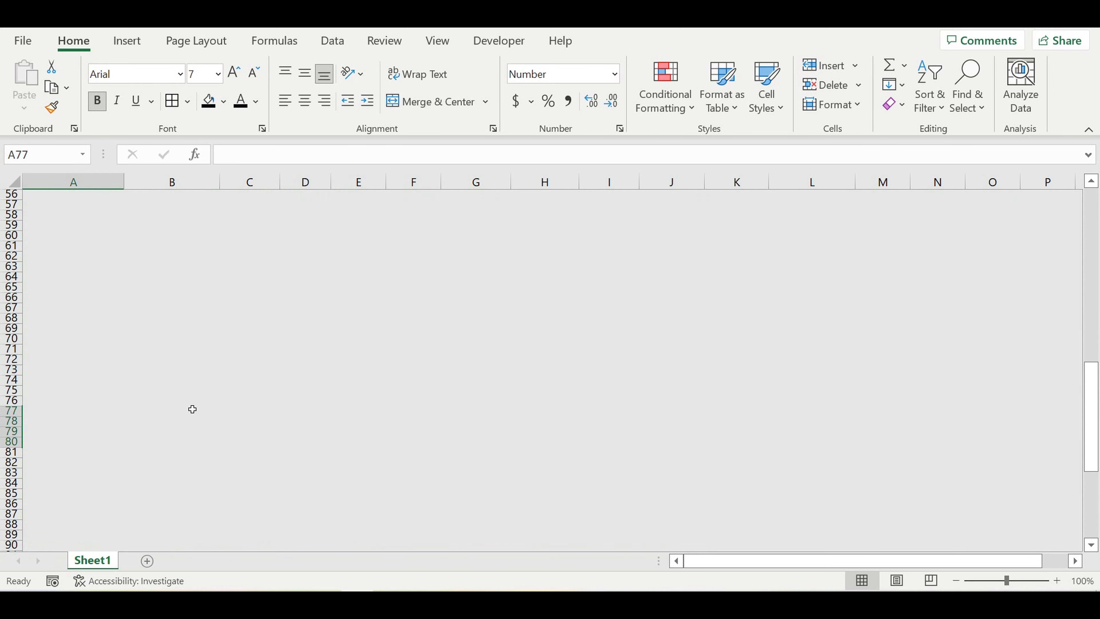
Step: Delete the extra services in A74:A76 so the Controls show 98% and ok
scroll(197, 403, down, 11)
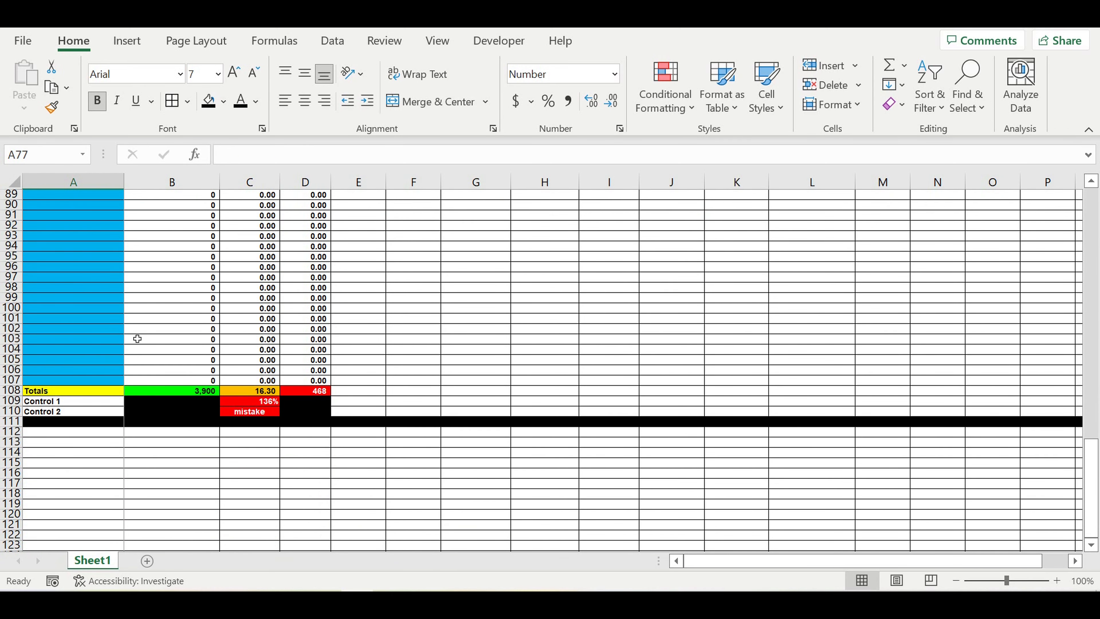
scroll(130, 338, up, 10)
drag(74, 330, 62, 371)
key(Delete)
scroll(129, 391, down, 5)
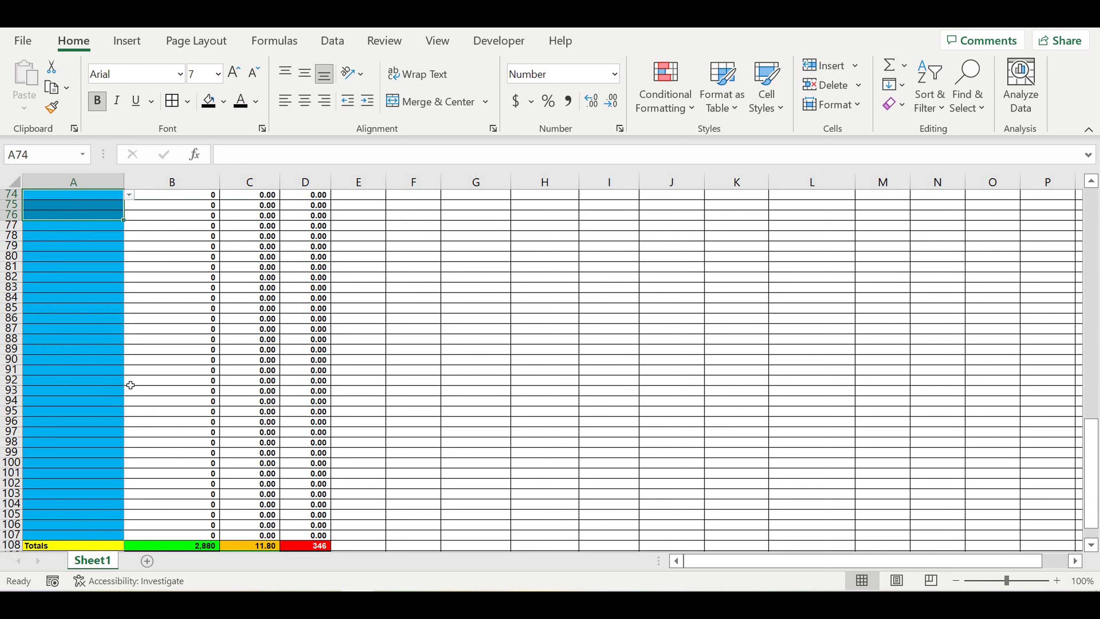
scroll(143, 381, down, 4)
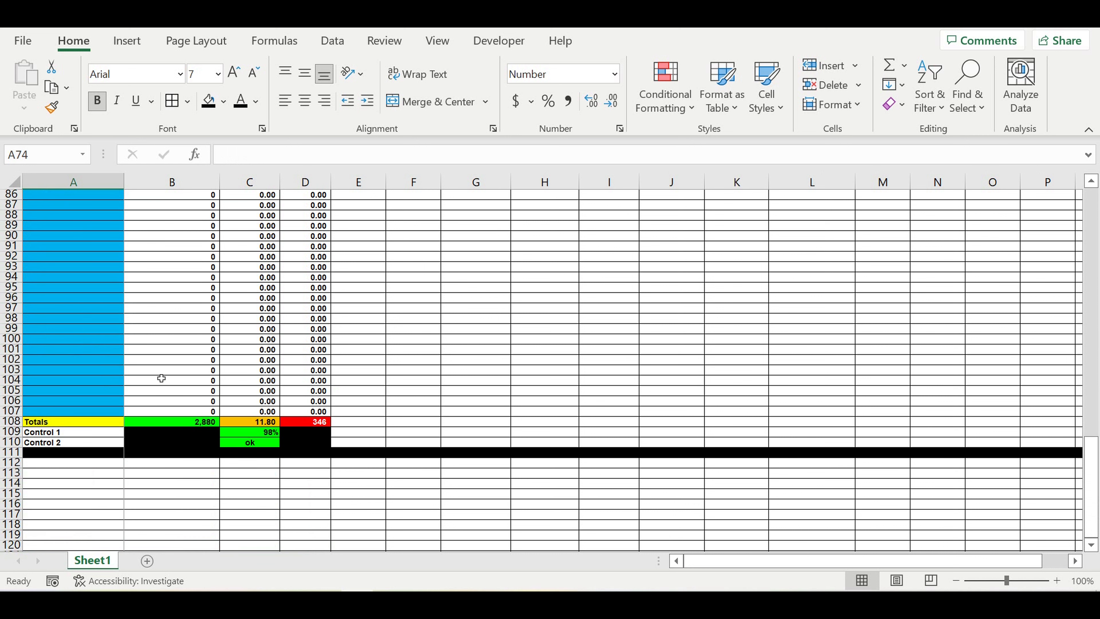
click(310, 474)
drag(252, 432, 251, 445)
click(399, 411)
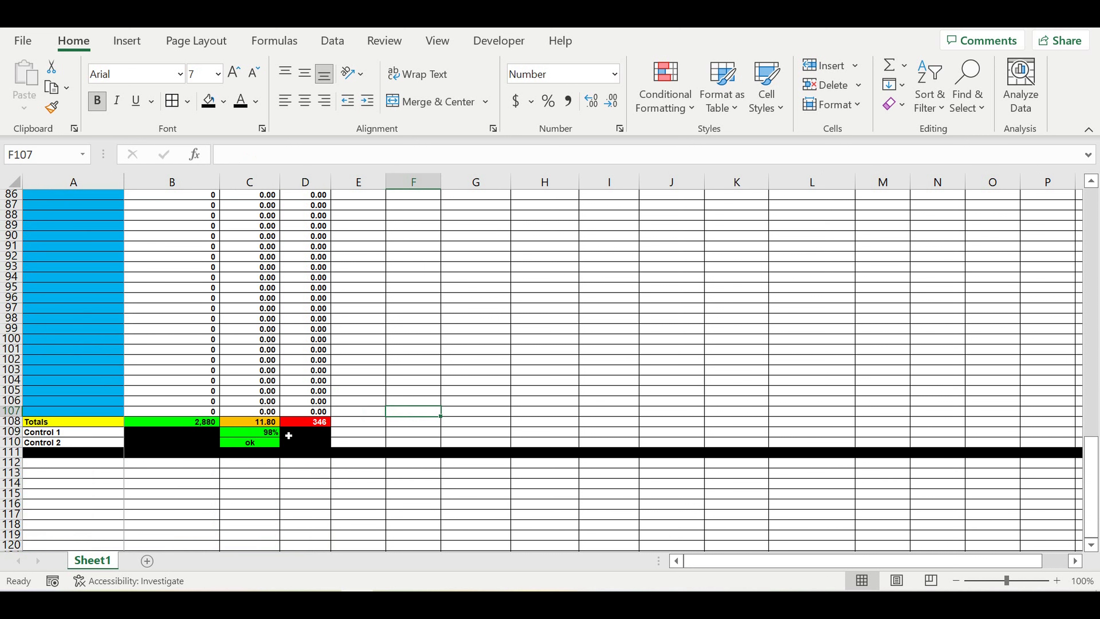
scroll(120, 352, up, 11)
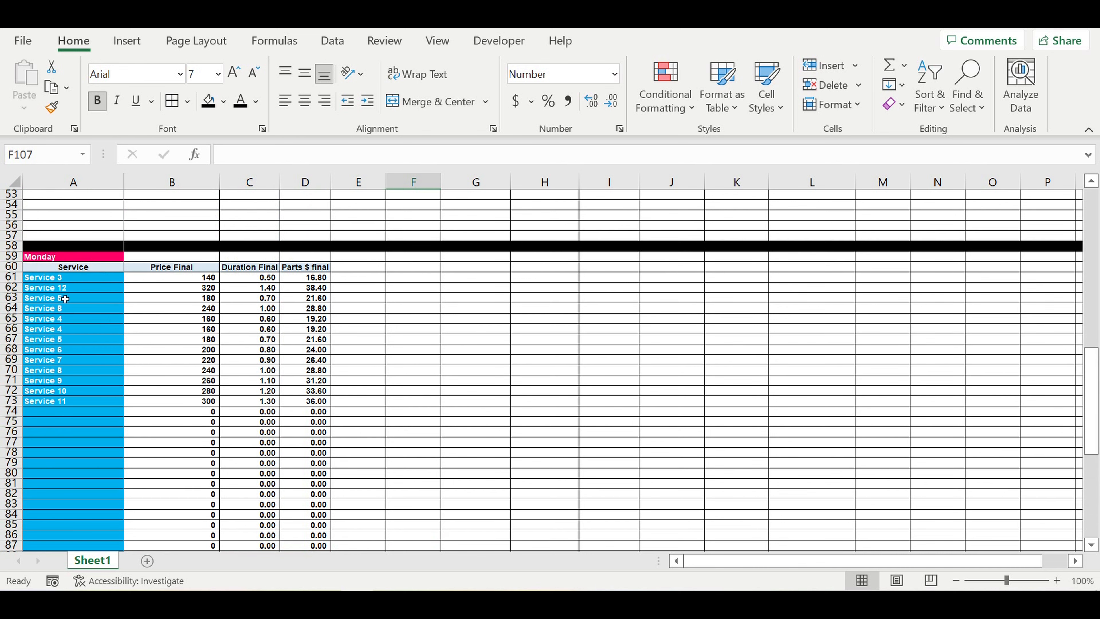
Step: Review Monday's service entries A62:A74 and the Control 1 and Control 2 formulas
drag(64, 287, 70, 397)
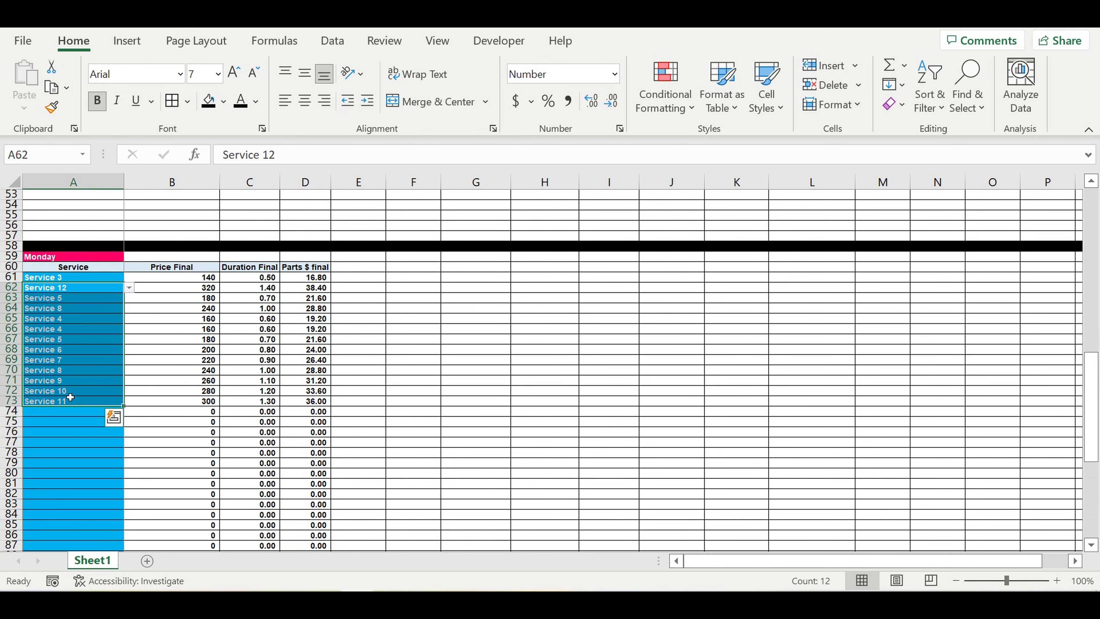
scroll(222, 356, down, 10)
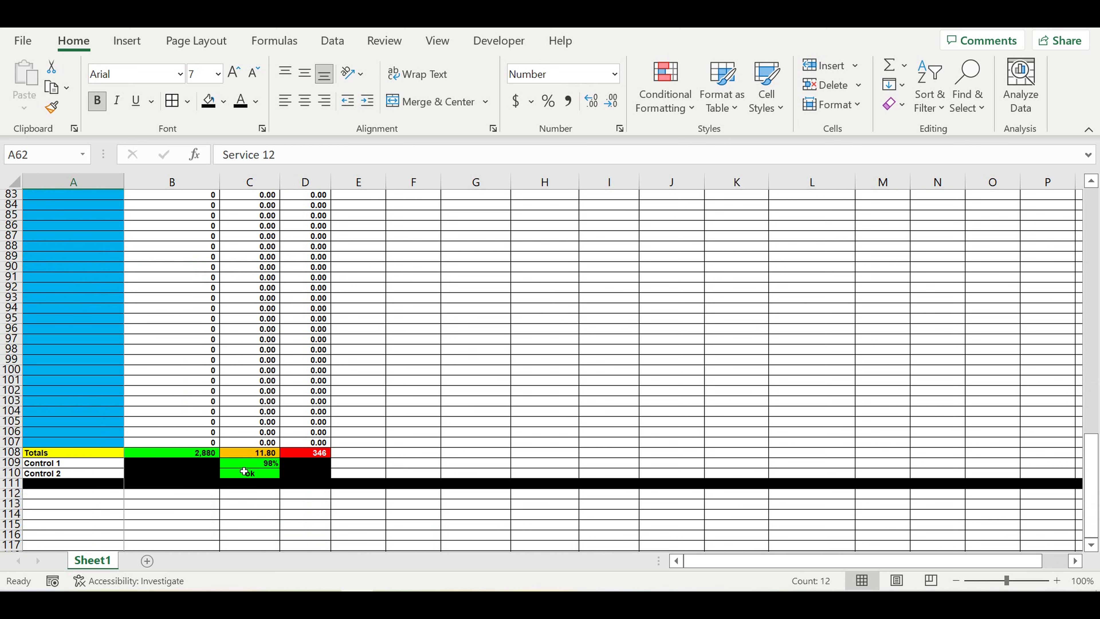
click(245, 463)
click(251, 472)
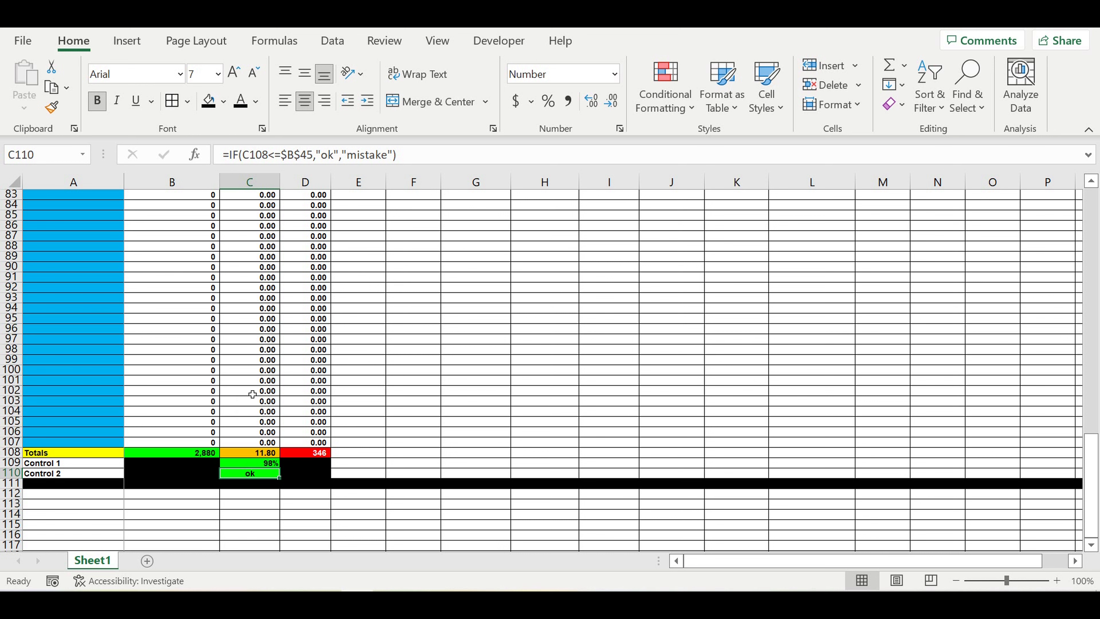
scroll(252, 394, up, 11)
drag(63, 310, 70, 450)
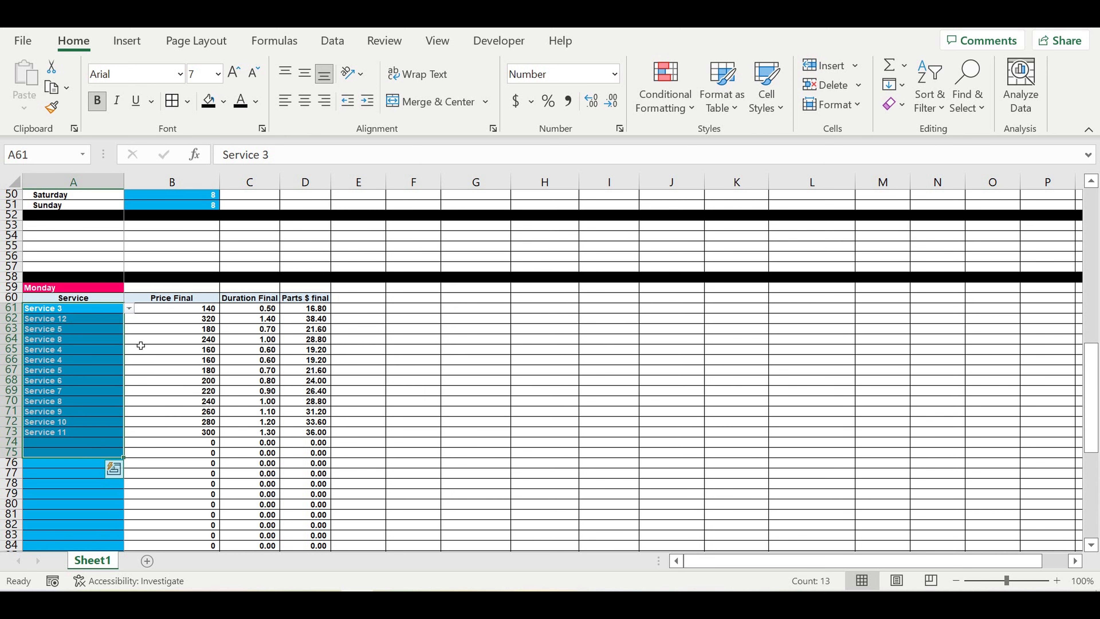
scroll(143, 359, down, 4)
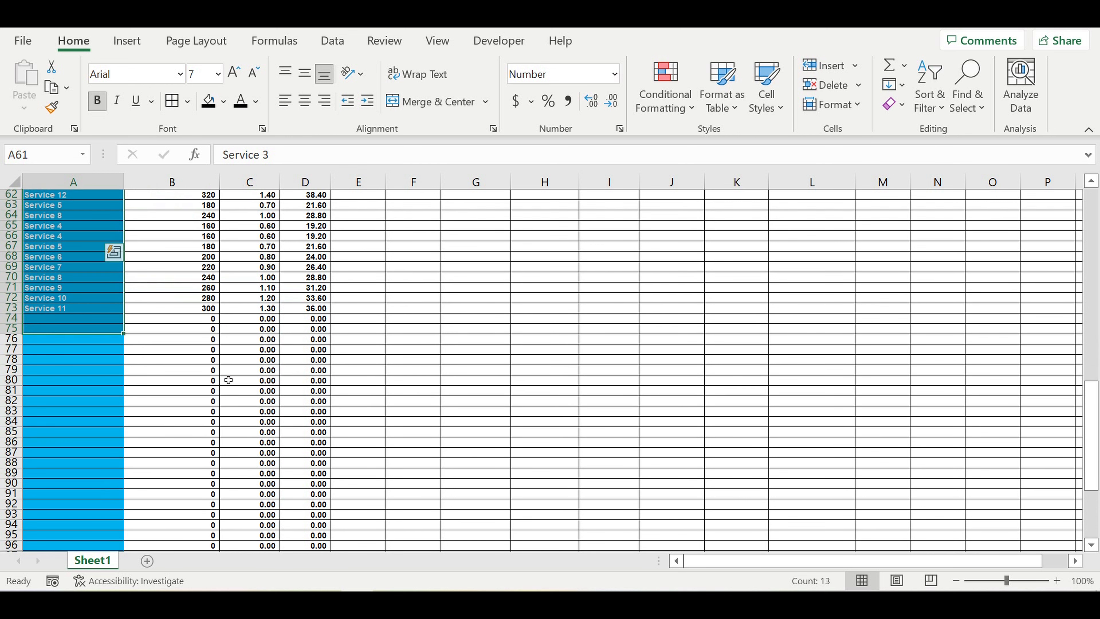
scroll(229, 380, down, 3)
scroll(239, 375, down, 3)
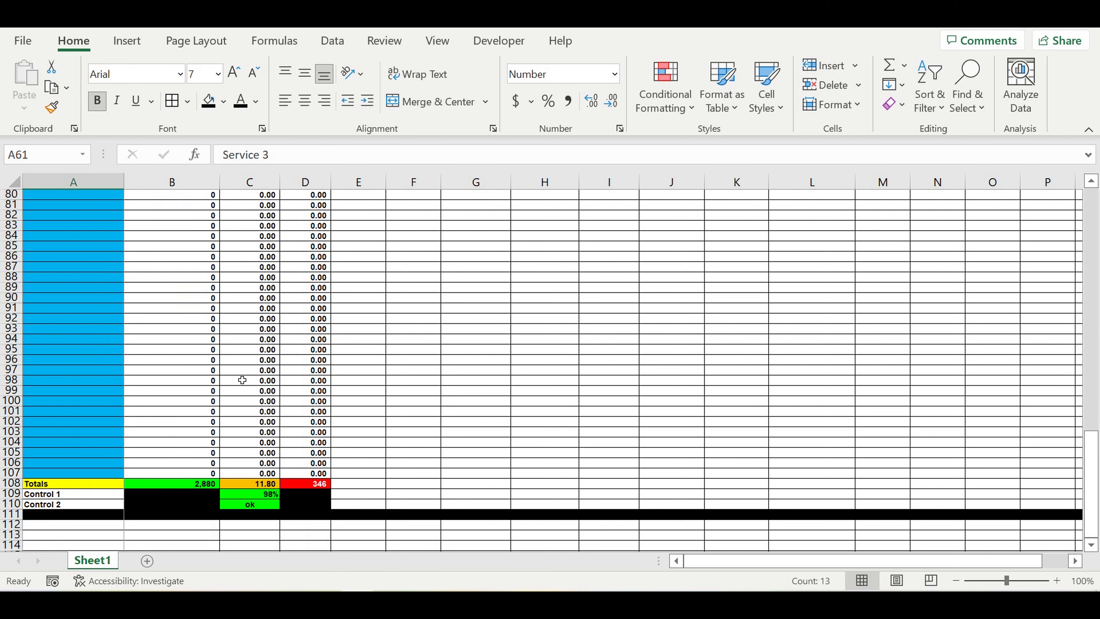
scroll(232, 366, up, 4)
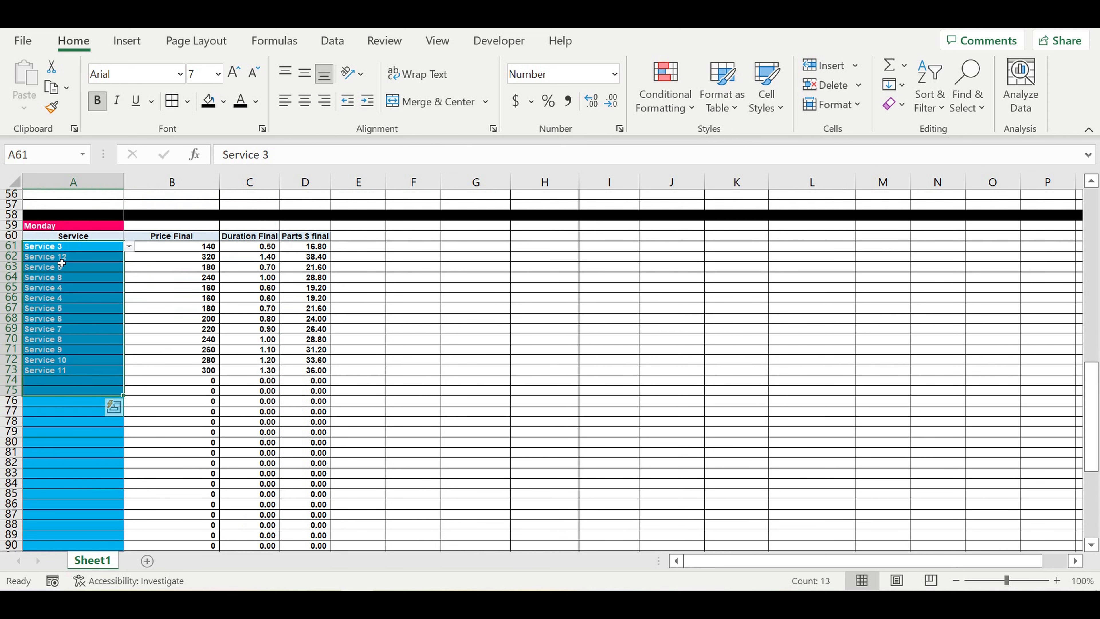
drag(62, 262, 67, 381)
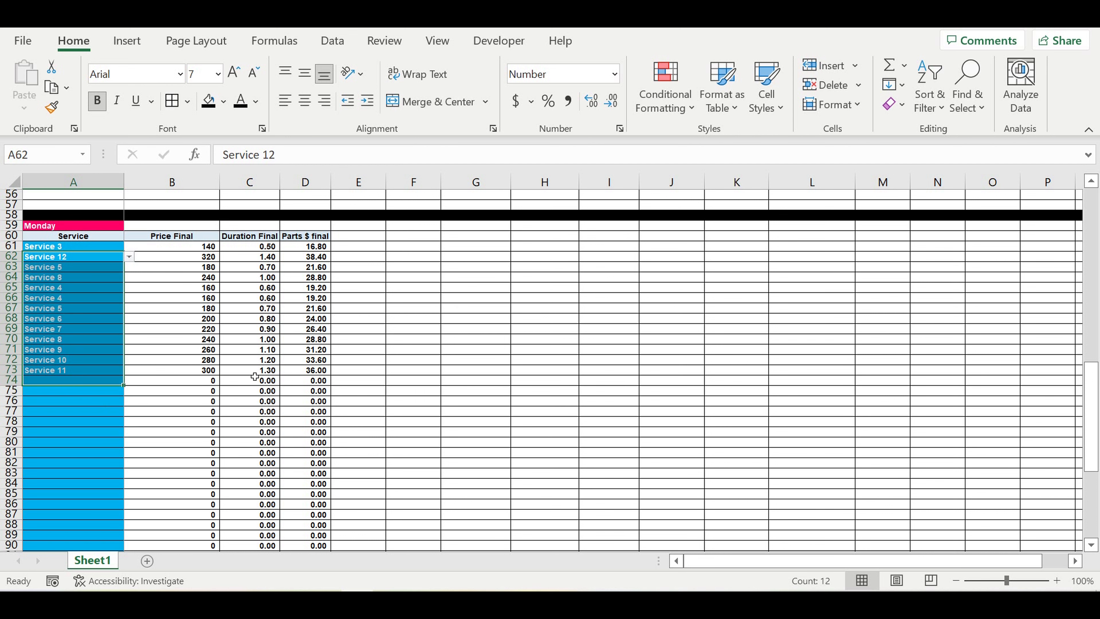
scroll(255, 376, down, 3)
scroll(254, 377, up, 2)
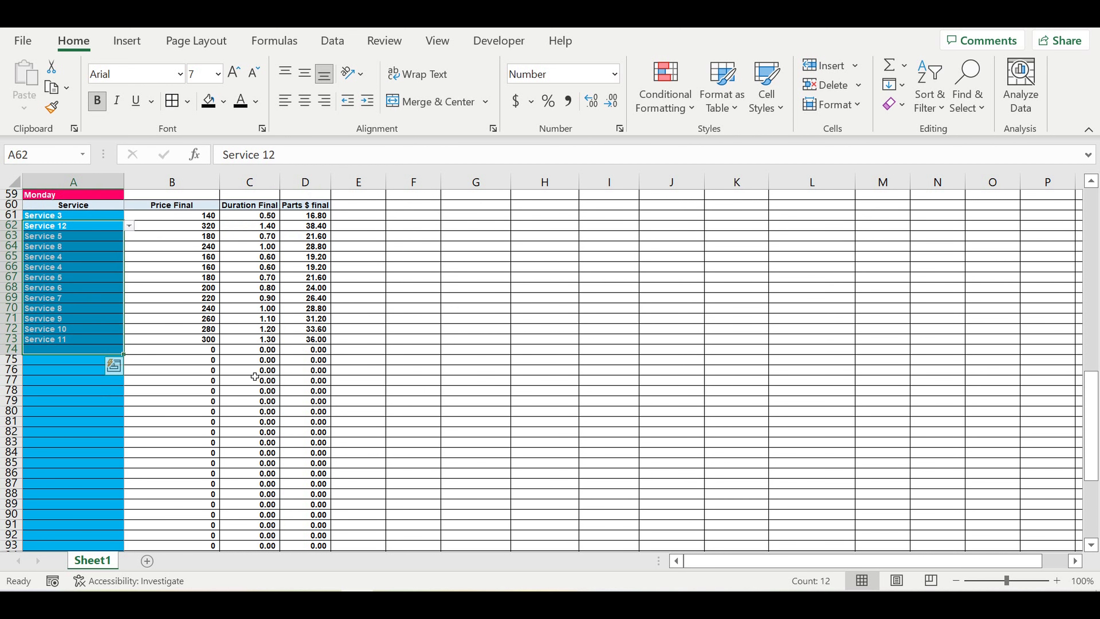
scroll(258, 376, up, 1)
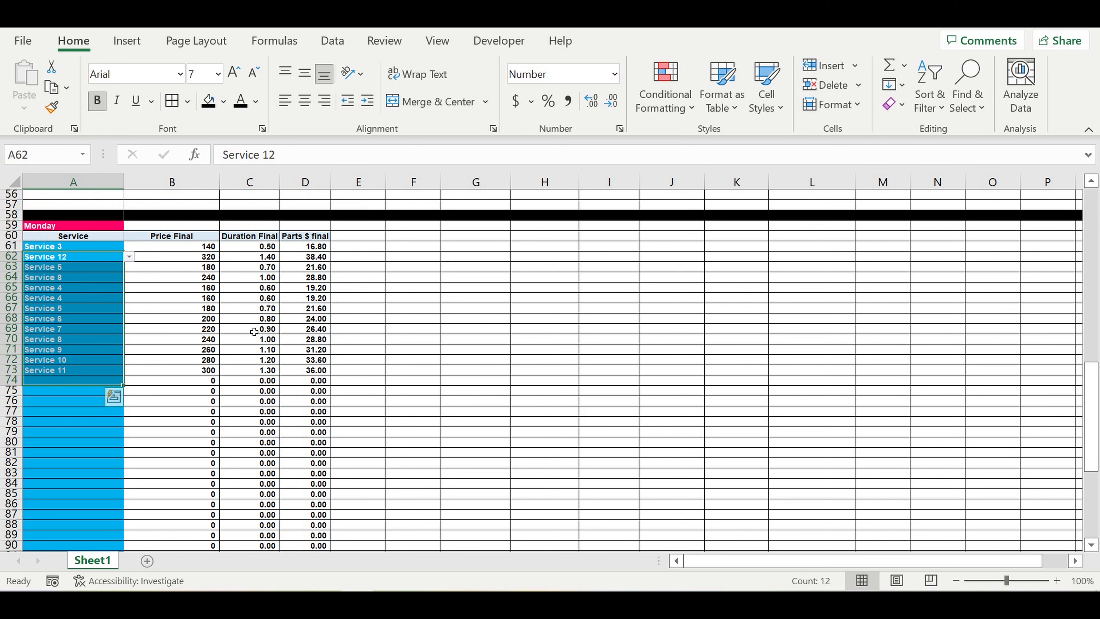
Step: Select rows 59 through 110 covering the whole Monday table
click(70, 229)
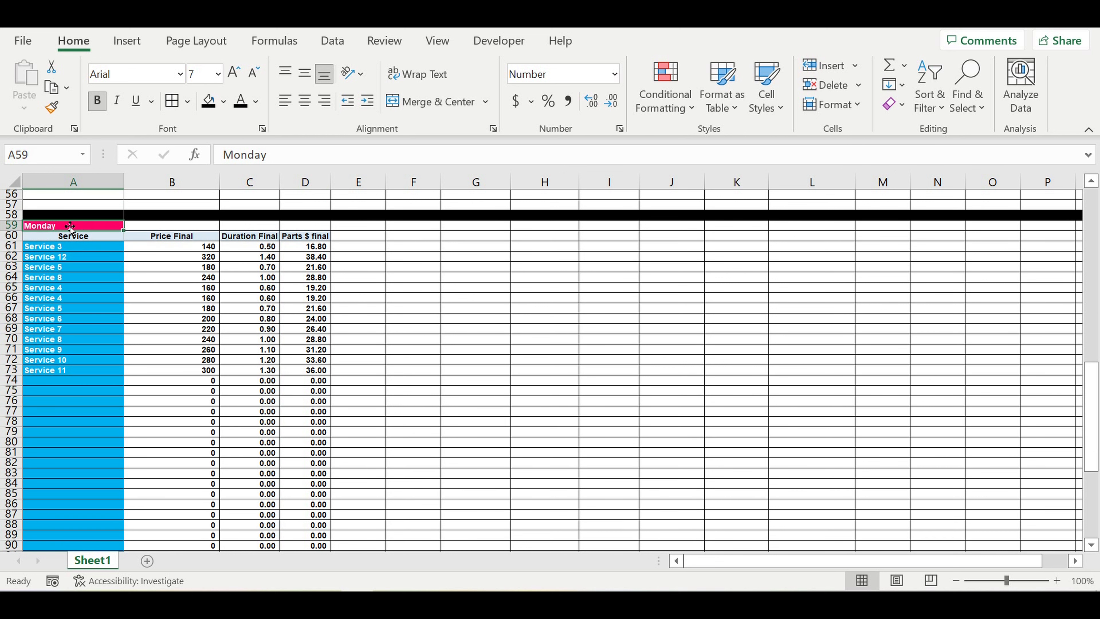
drag(64, 228, 299, 538)
scroll(151, 324, up, 7)
click(99, 297)
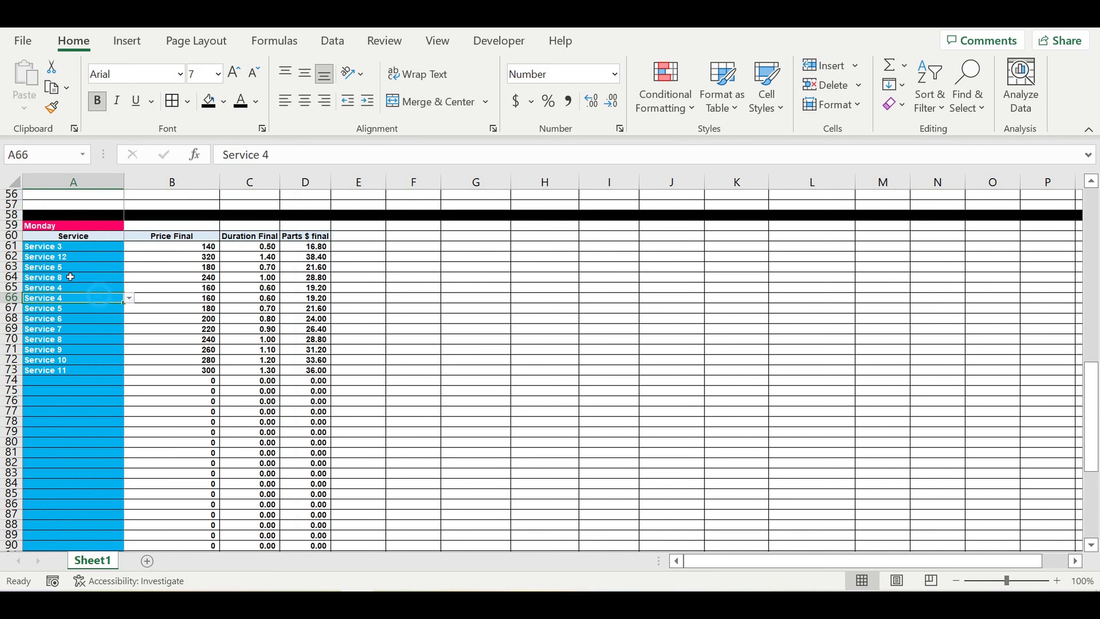
drag(11, 225, 18, 547)
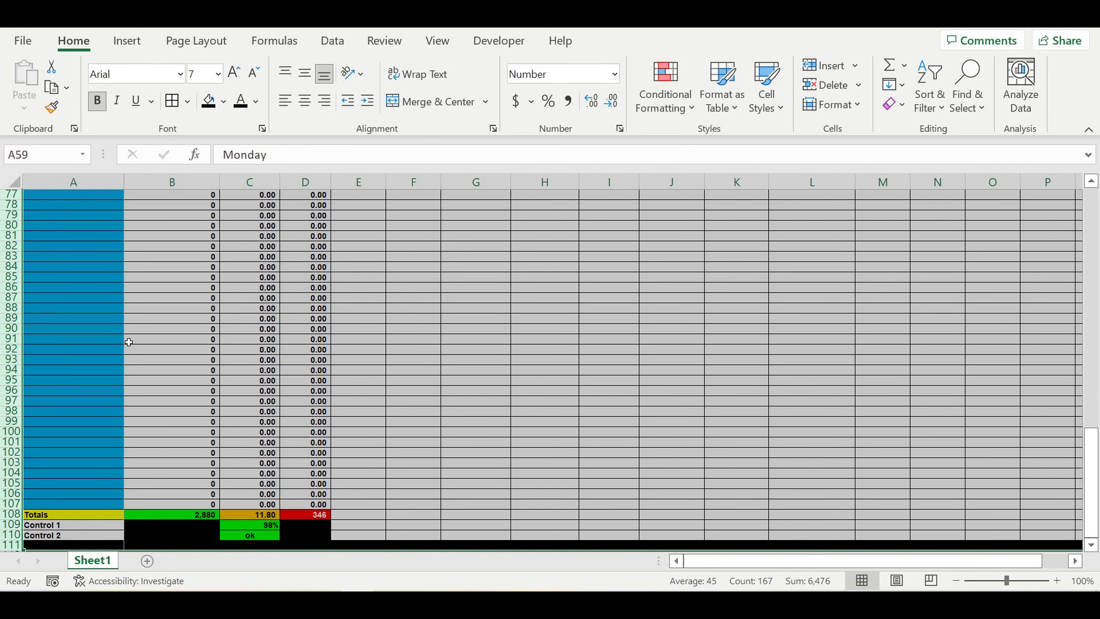
Step: Copy the Monday table rows and paste them starting at A112
right_click(130, 300)
click(174, 315)
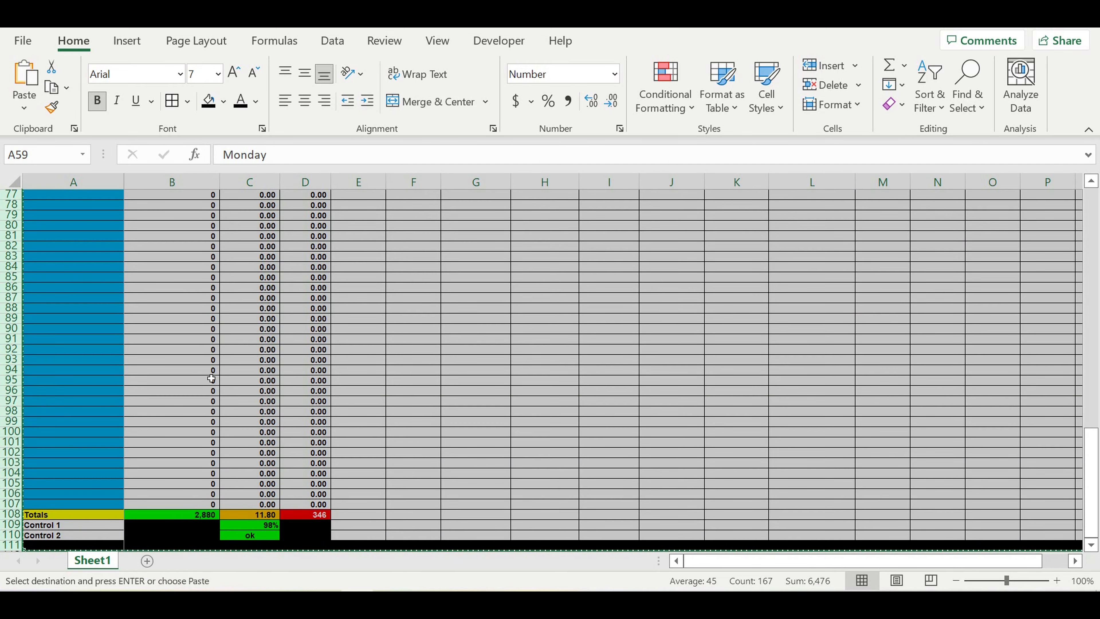
scroll(211, 379, down, 5)
click(89, 400)
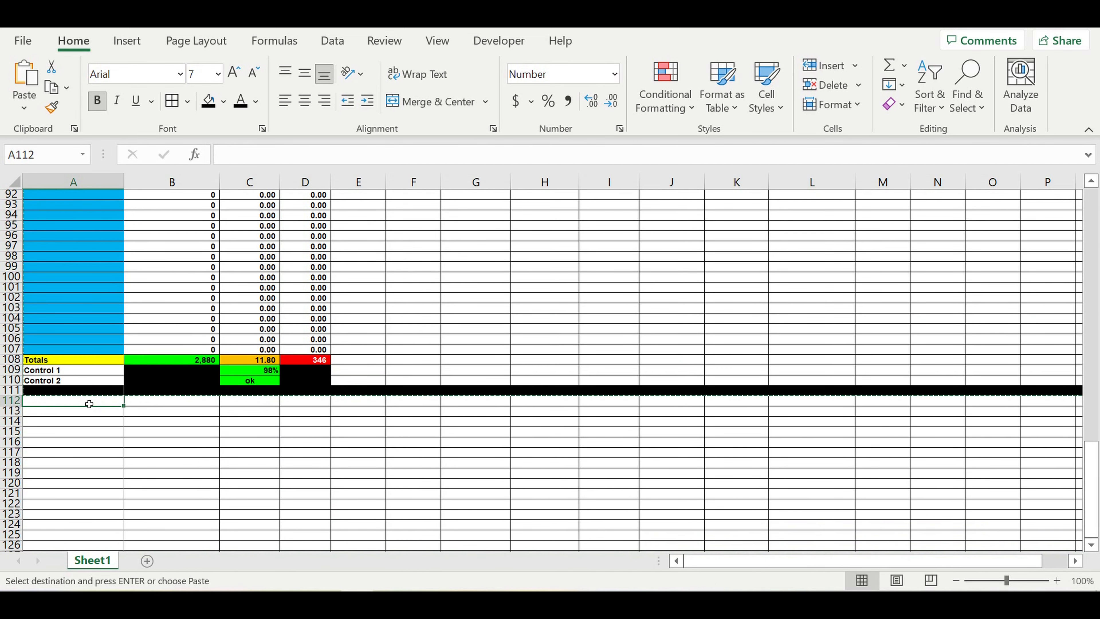
key(ctrl+v)
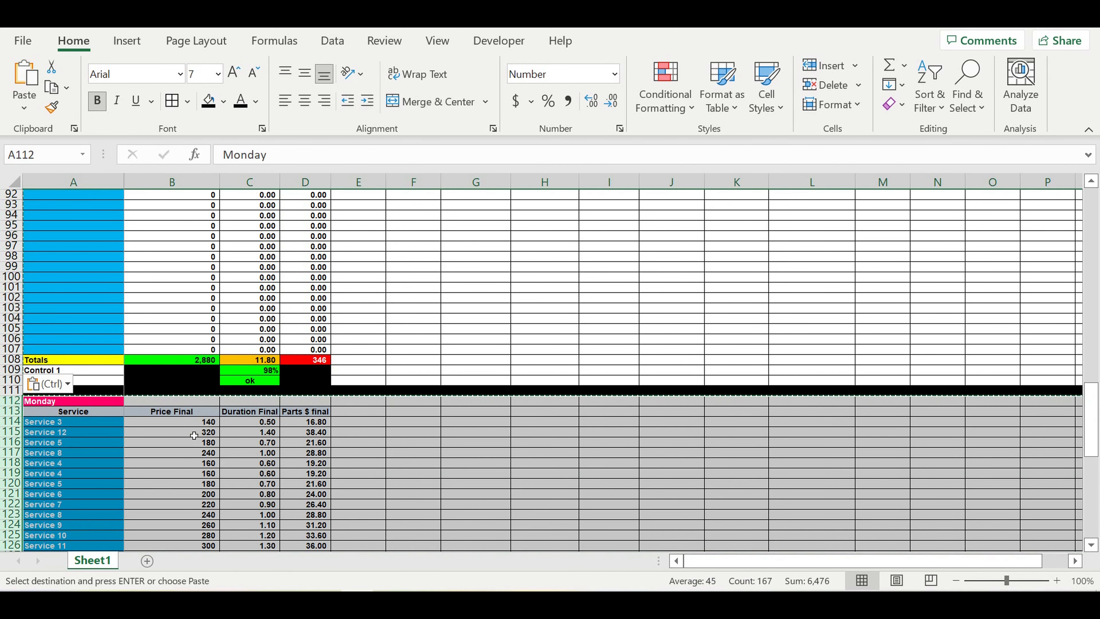
scroll(48, 304, down, 3)
Step: Rename the copied day header in A112 to Tuesday
click(48, 350)
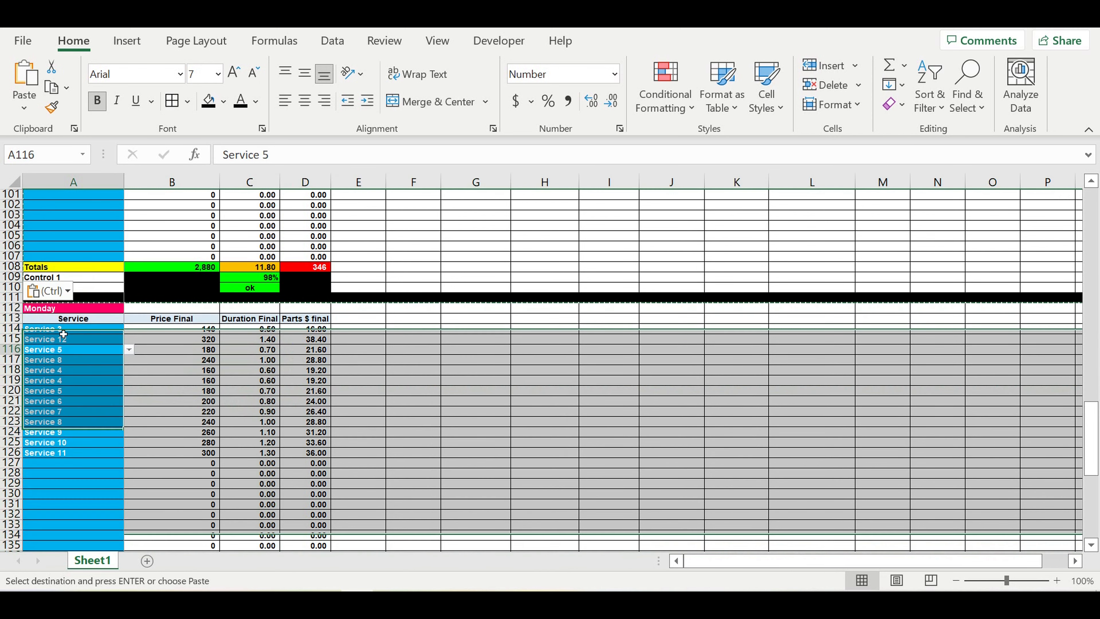
click(48, 309)
text(Tuesda)
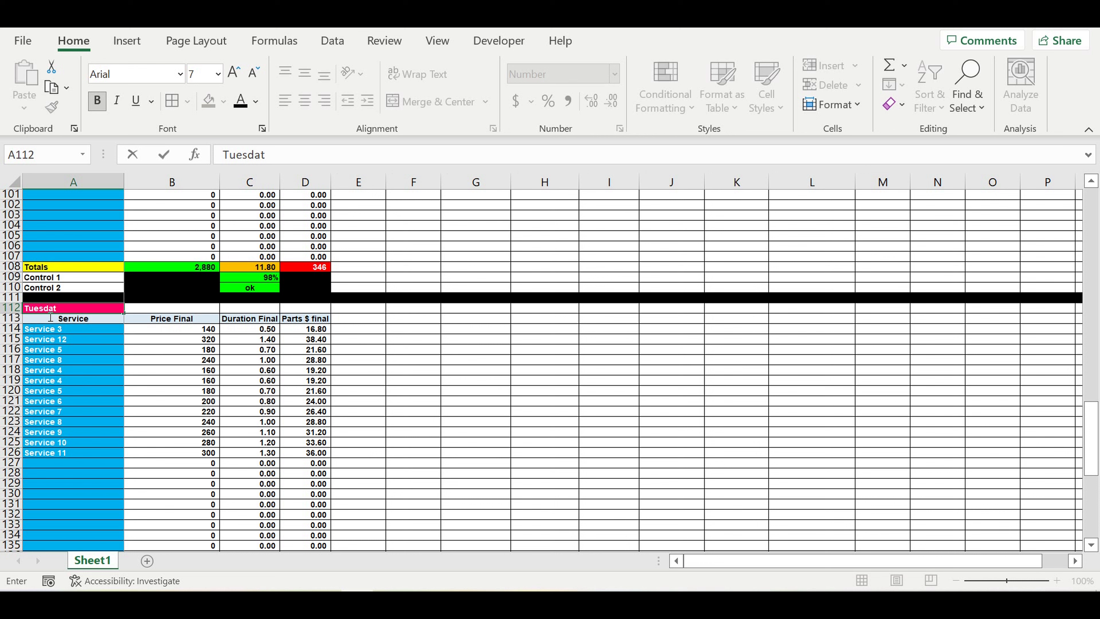
key(ctrl+Return)
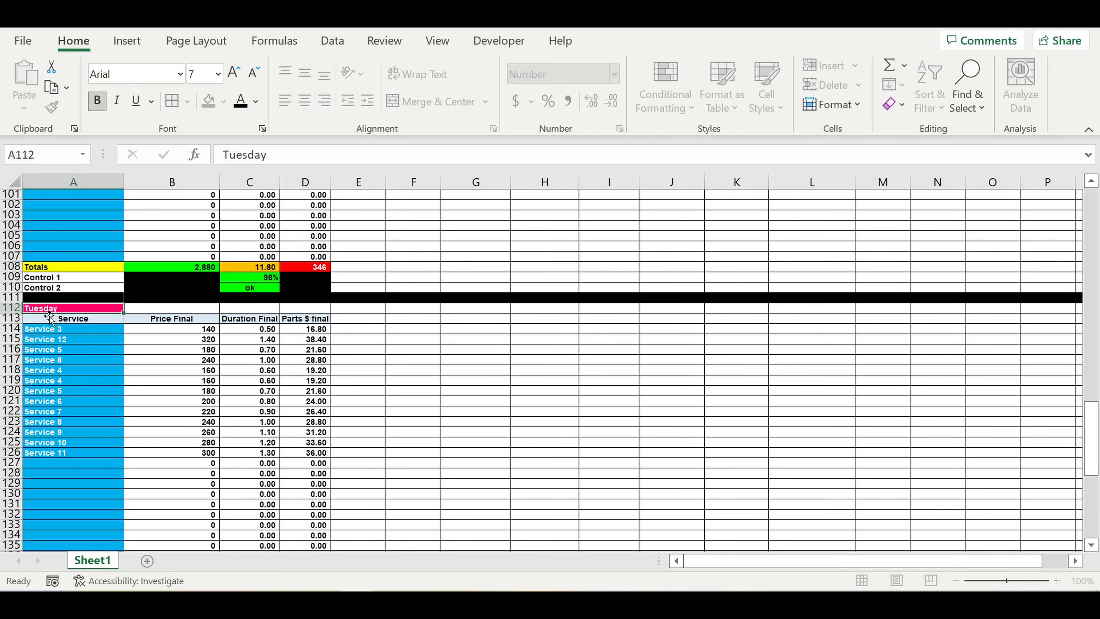
click(50, 319)
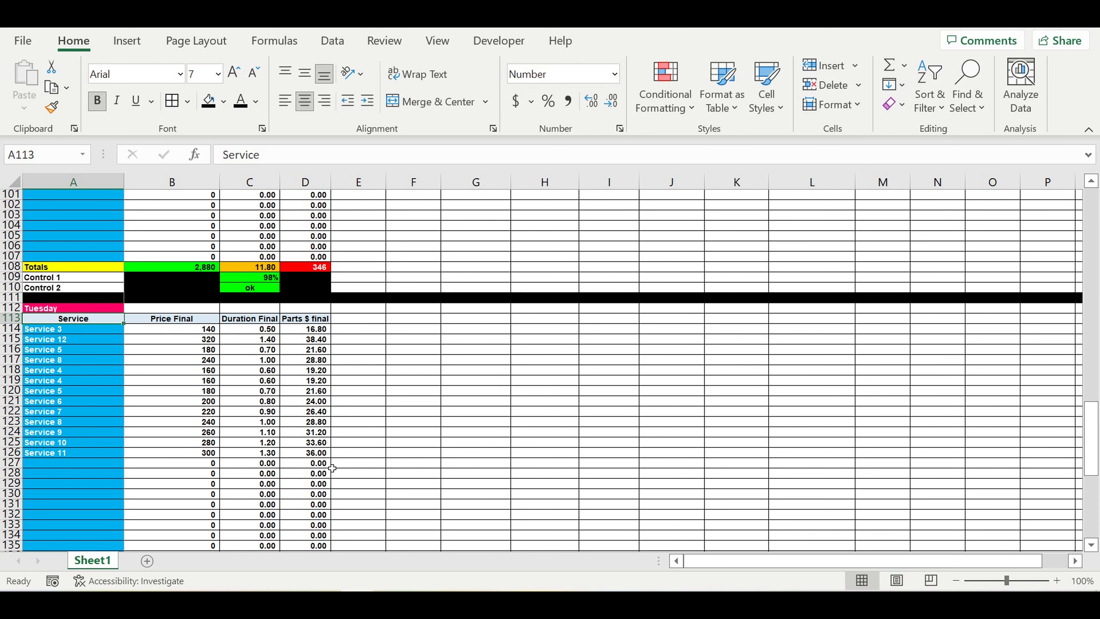
click(432, 446)
scroll(402, 434, down, 10)
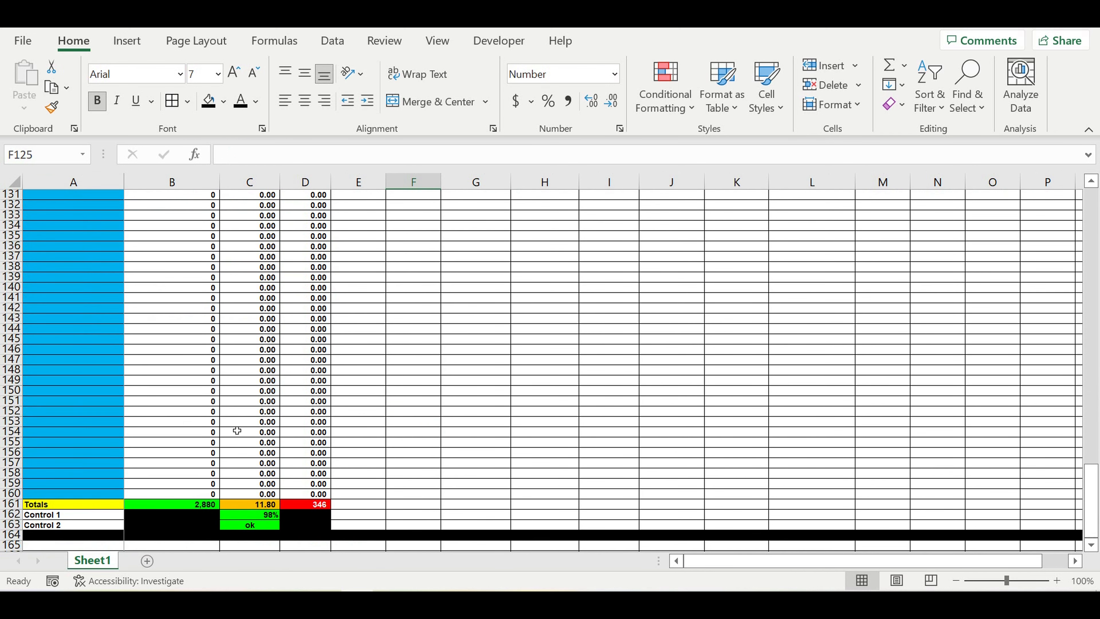
click(182, 422)
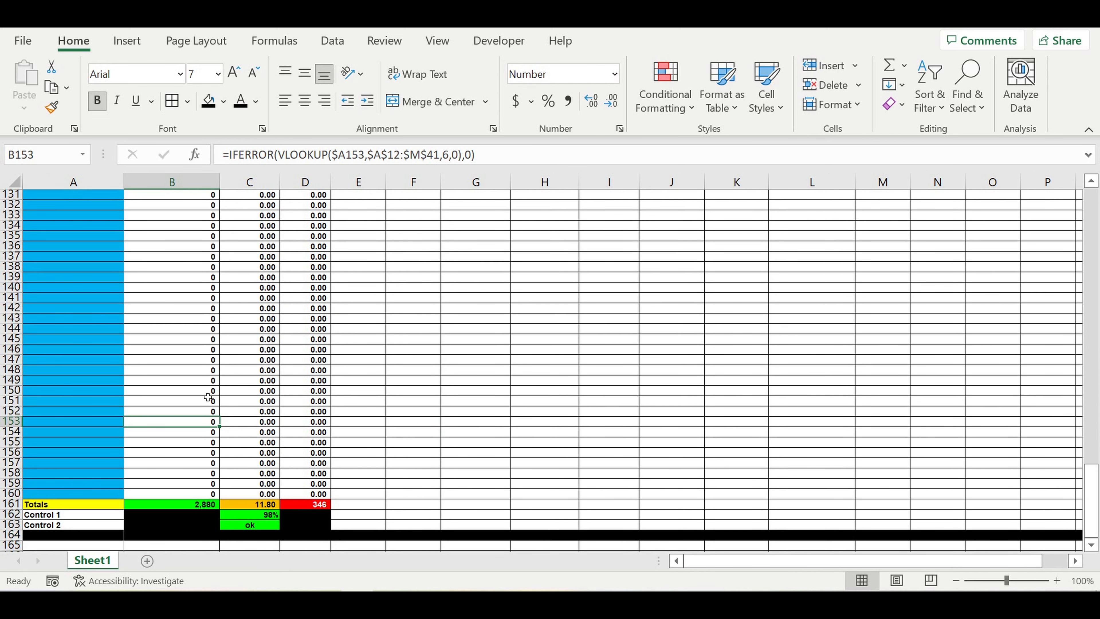
scroll(211, 379, up, 8)
scroll(211, 379, up, 4)
click(265, 390)
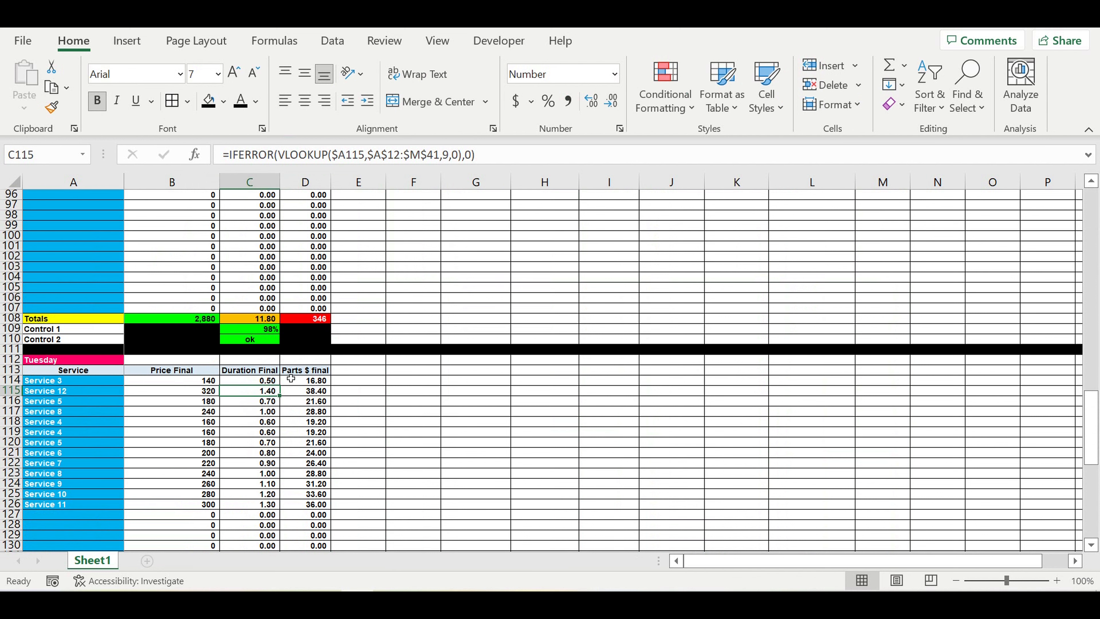
click(345, 156)
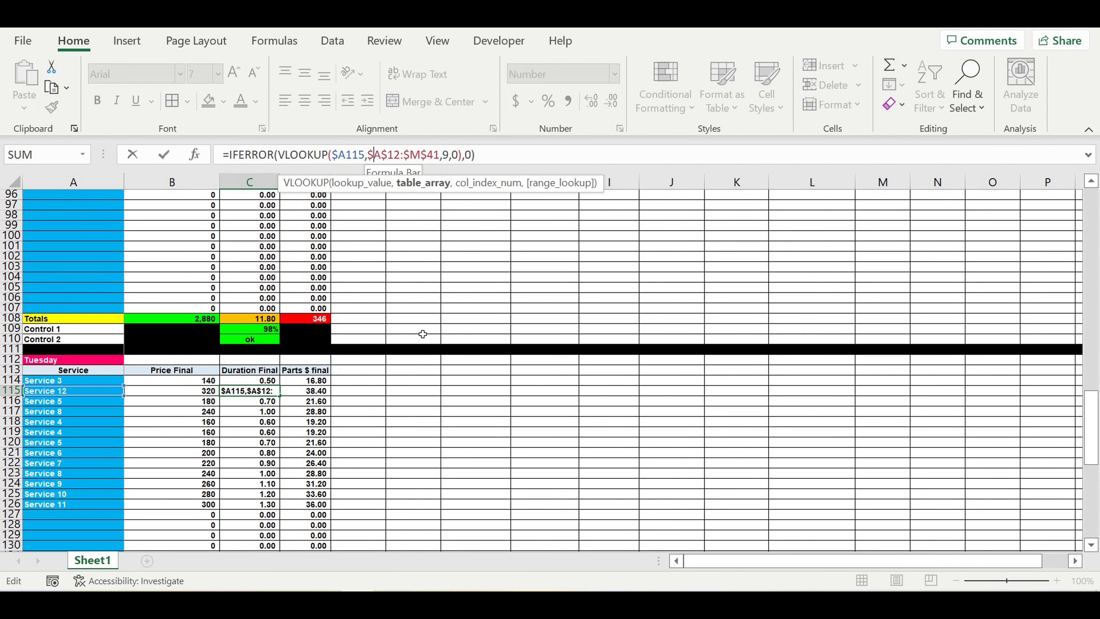
scroll(439, 306, up, 20)
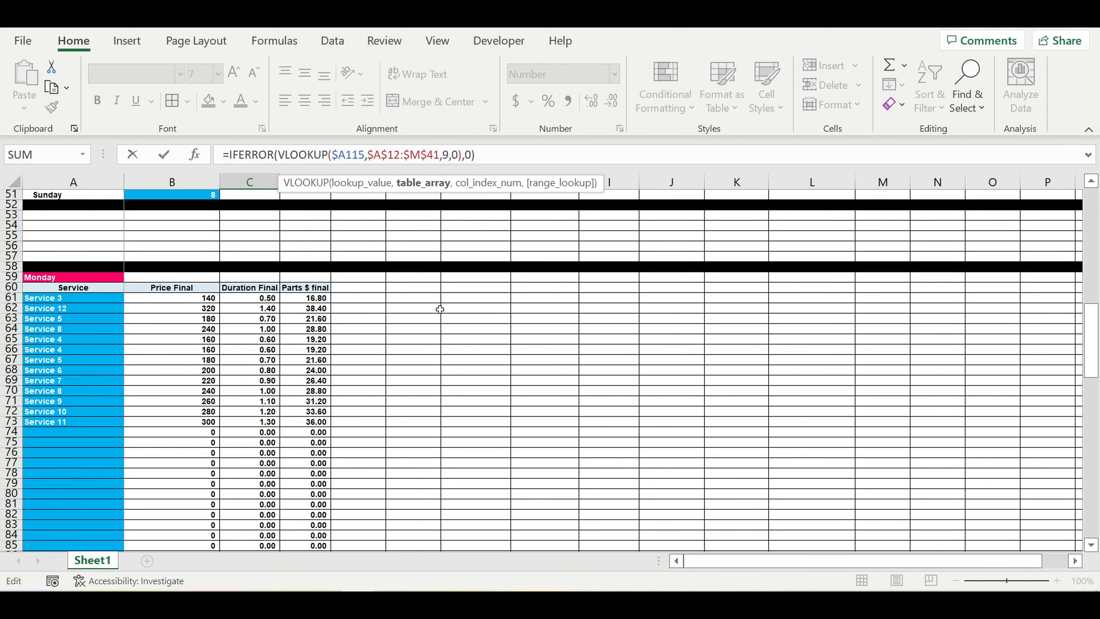
key(Escape)
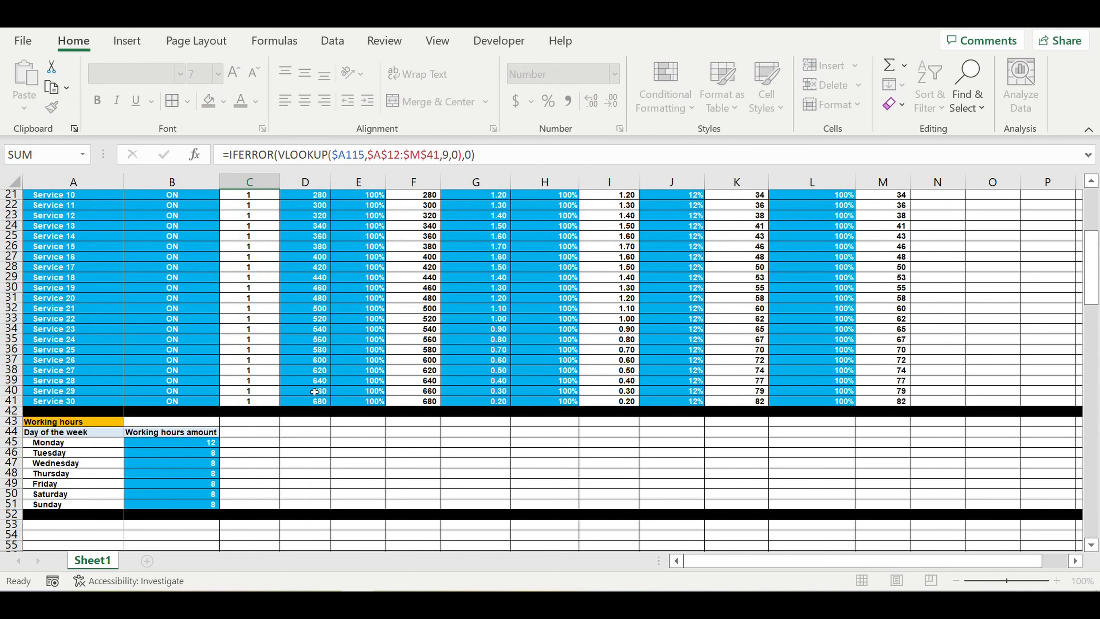
key(Return)
scroll(316, 402, down, 16)
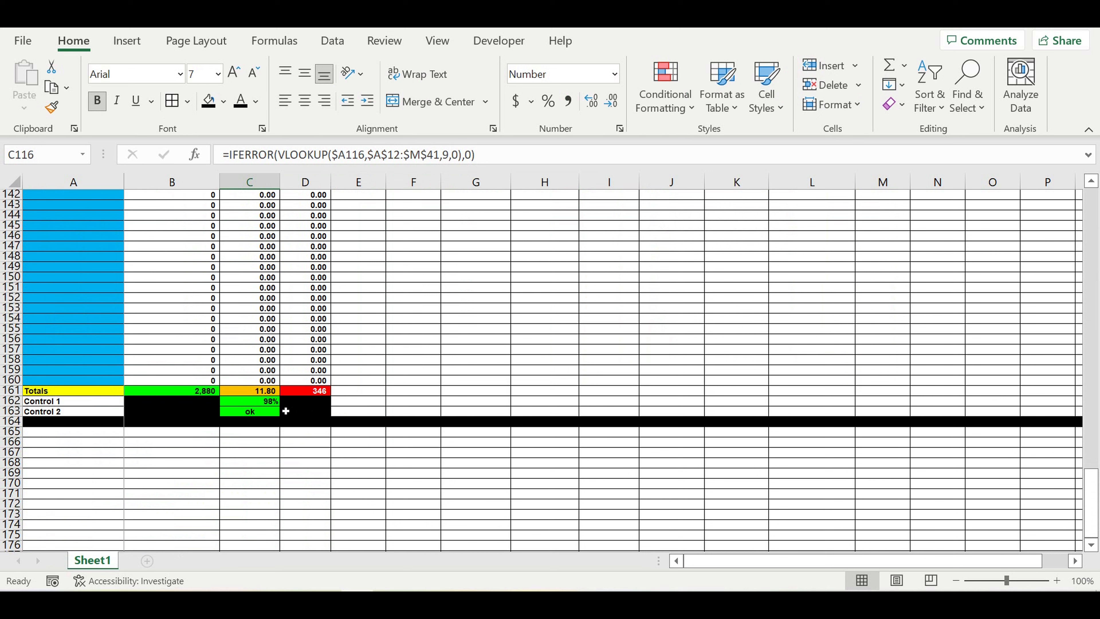
Step: Repoint Tuesday's Control 1 formula in C162 from $B$45 to $B$46
click(254, 401)
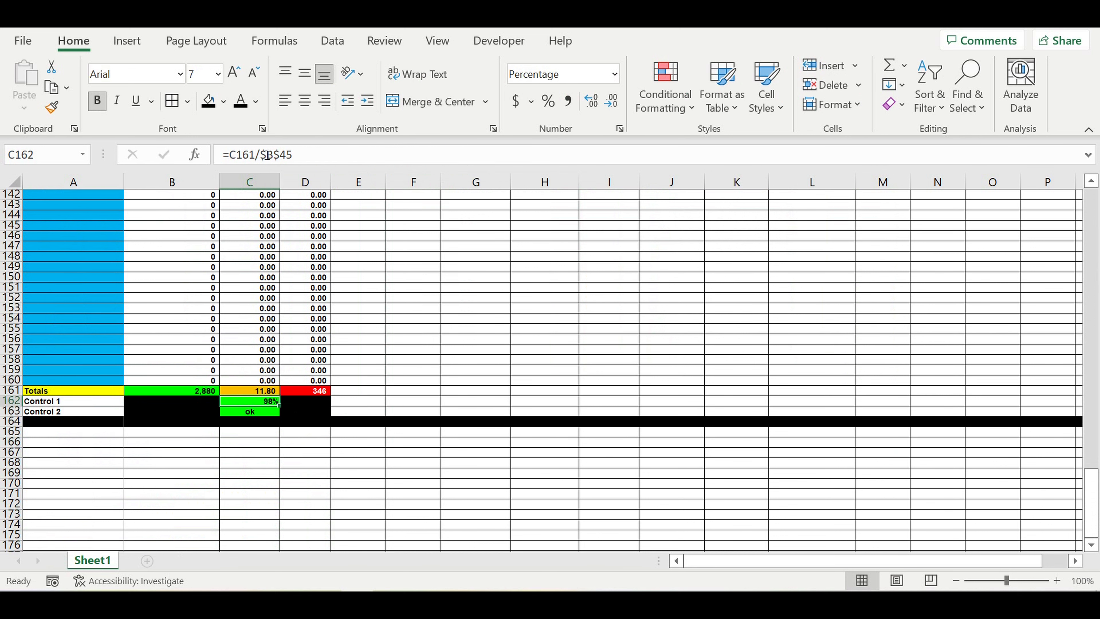
click(331, 156)
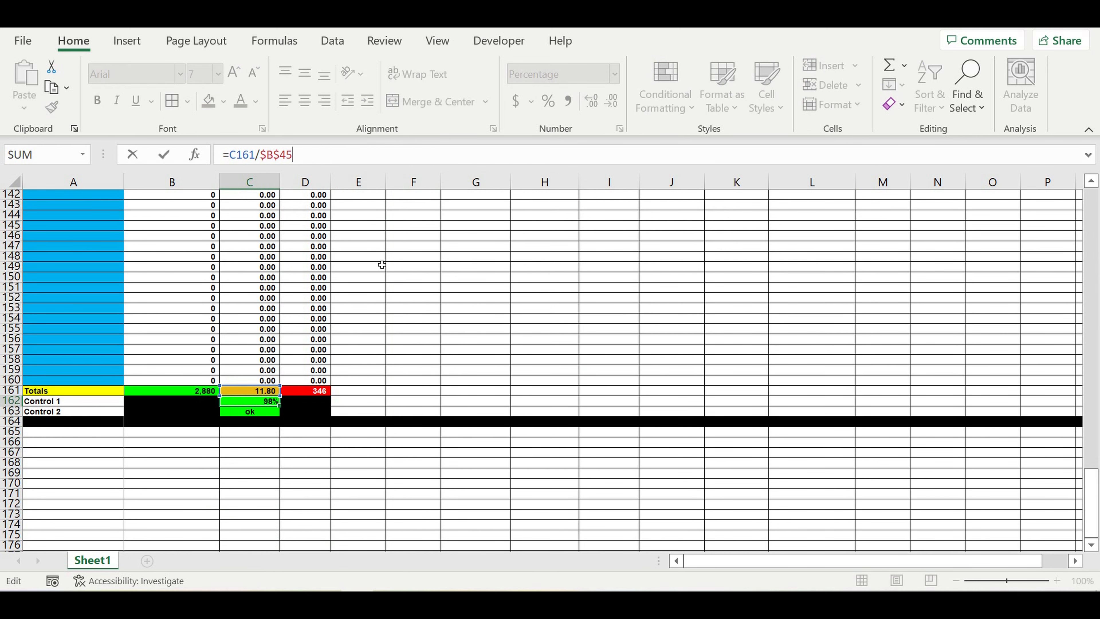
scroll(381, 264, up, 4)
scroll(380, 259, up, 13)
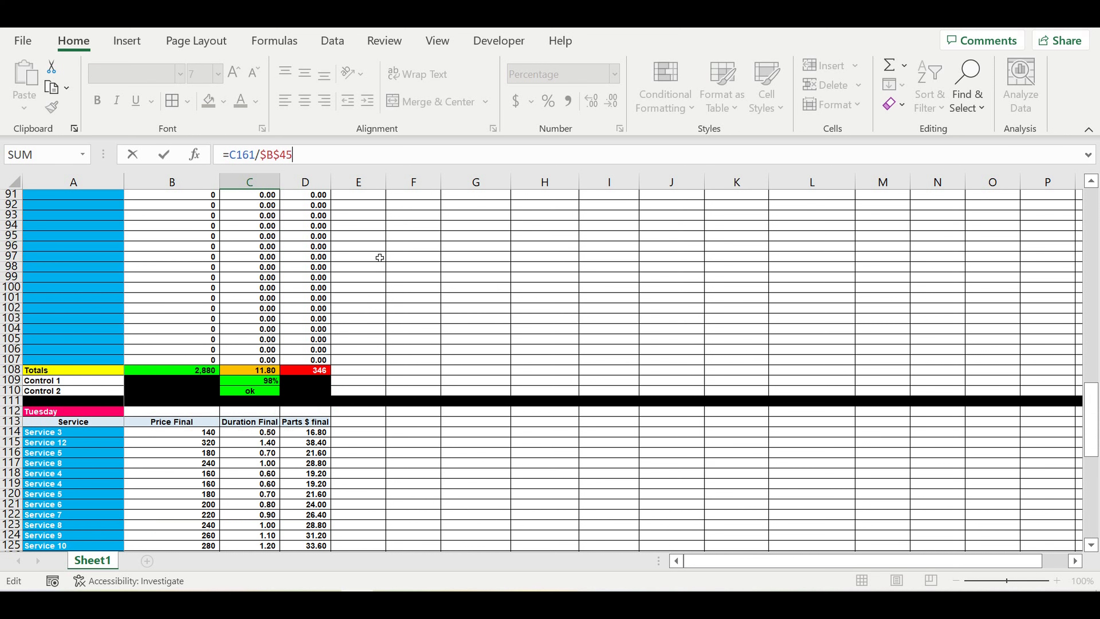
scroll(377, 256, up, 7)
scroll(368, 260, up, 7)
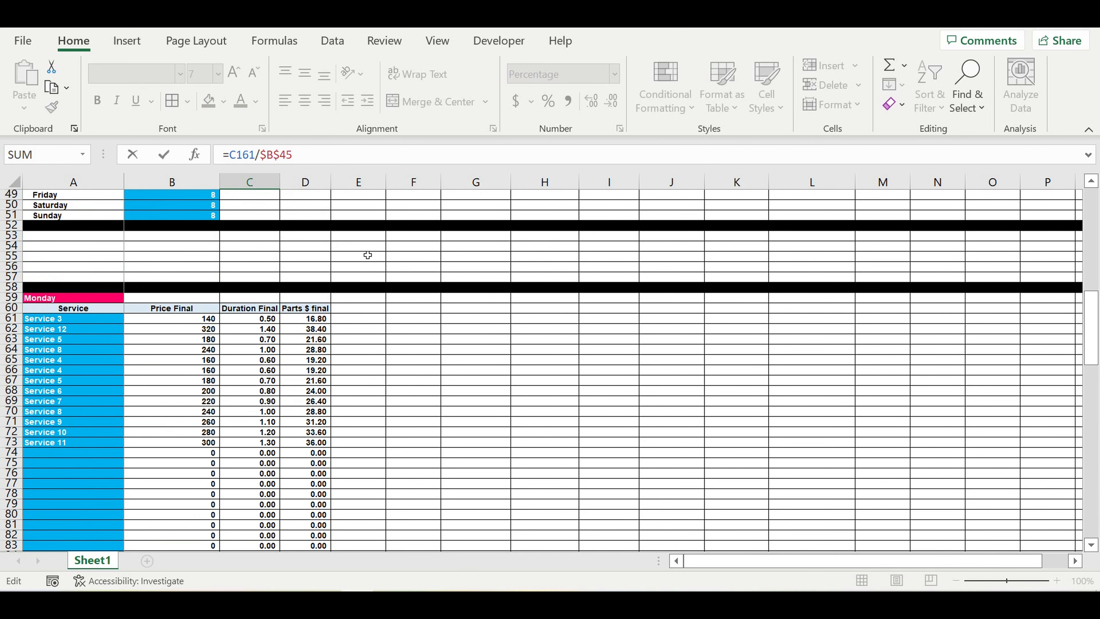
scroll(368, 255, up, 4)
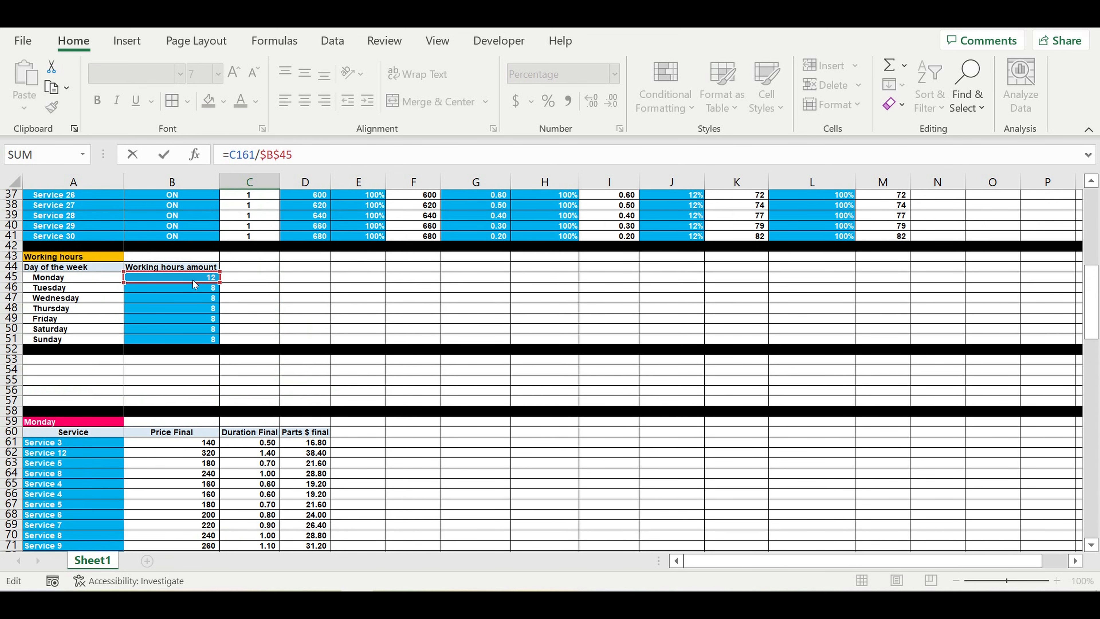
drag(195, 284, 203, 293)
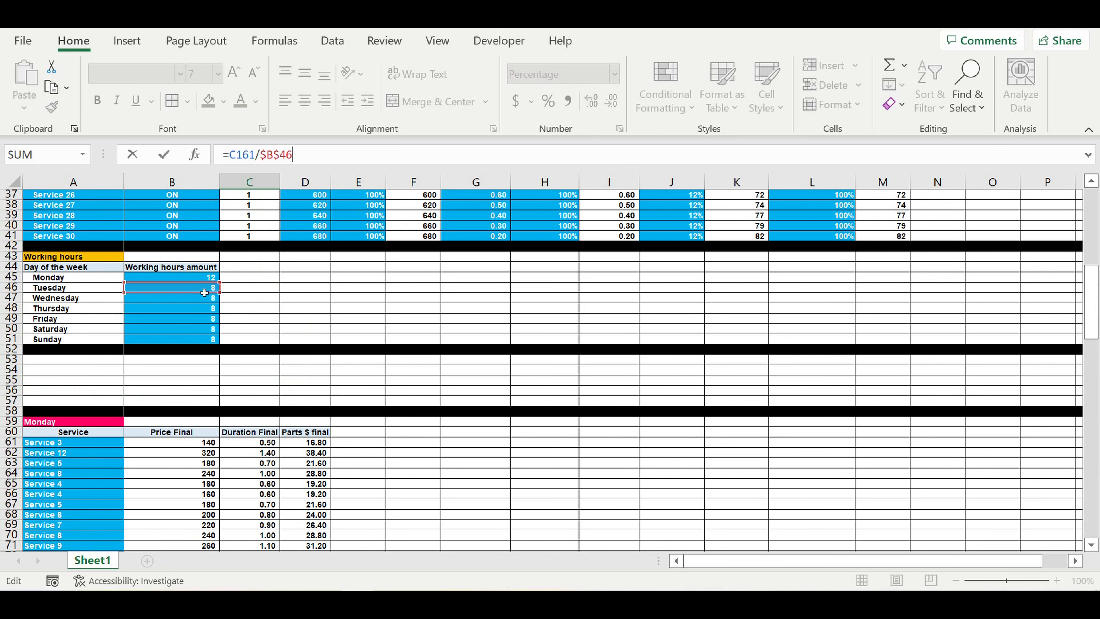
key(Return)
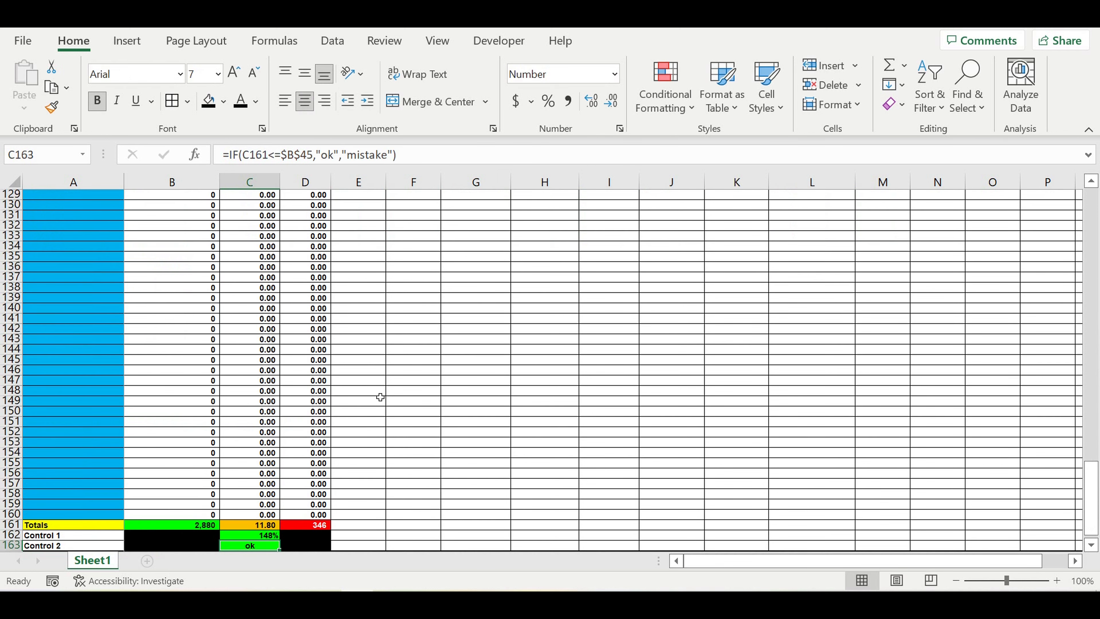
scroll(395, 404, down, 4)
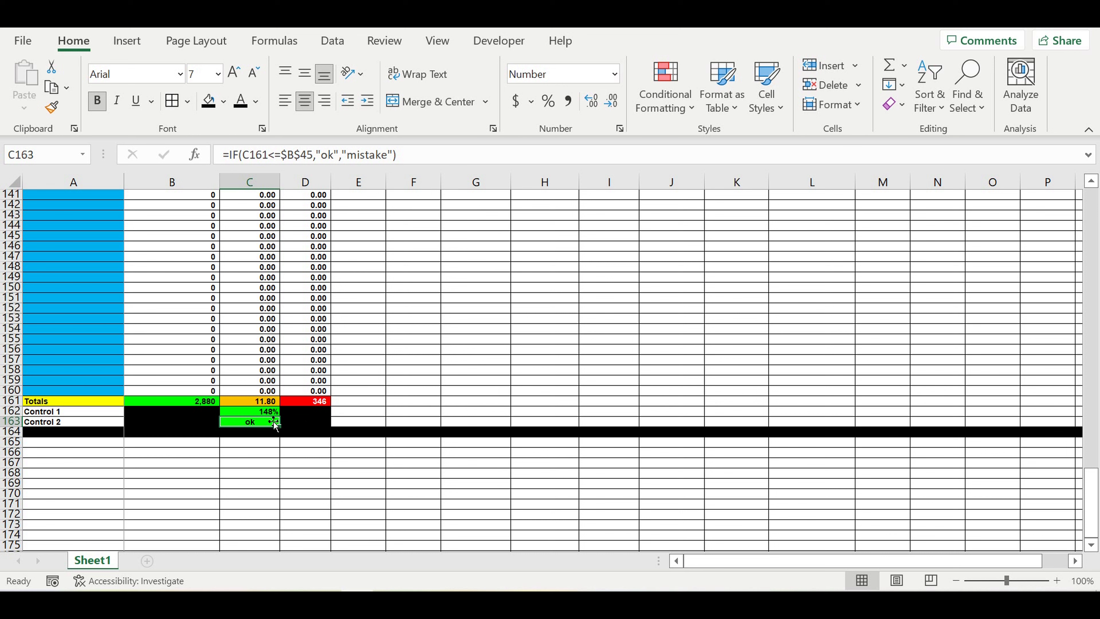
Step: Repoint Tuesday's Control 2 formula in C163 to compare against $B$46
click(256, 423)
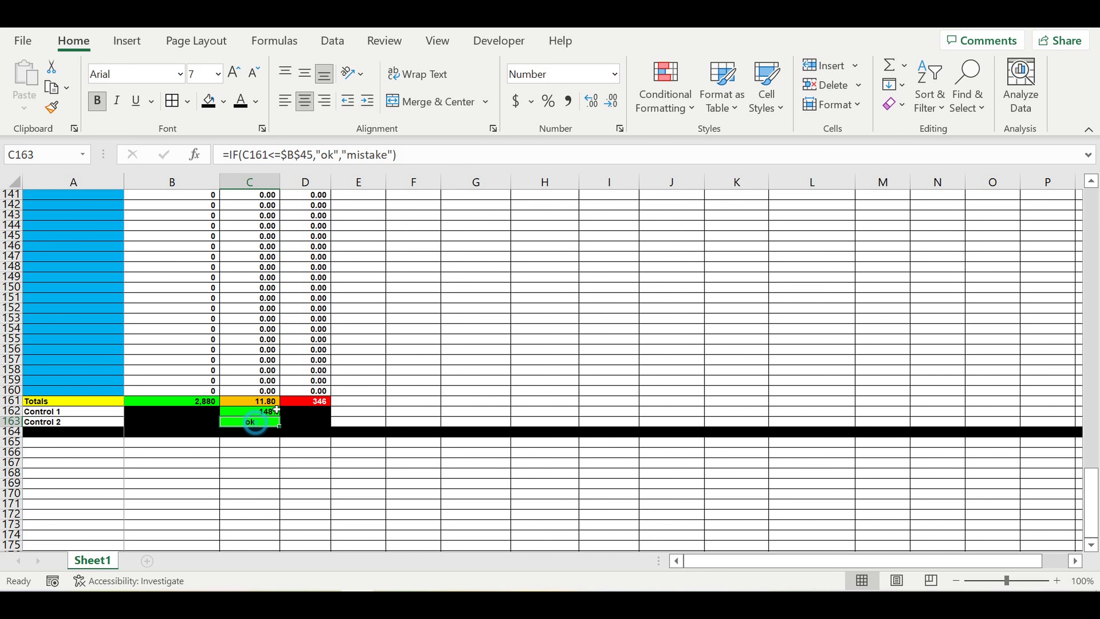
click(316, 161)
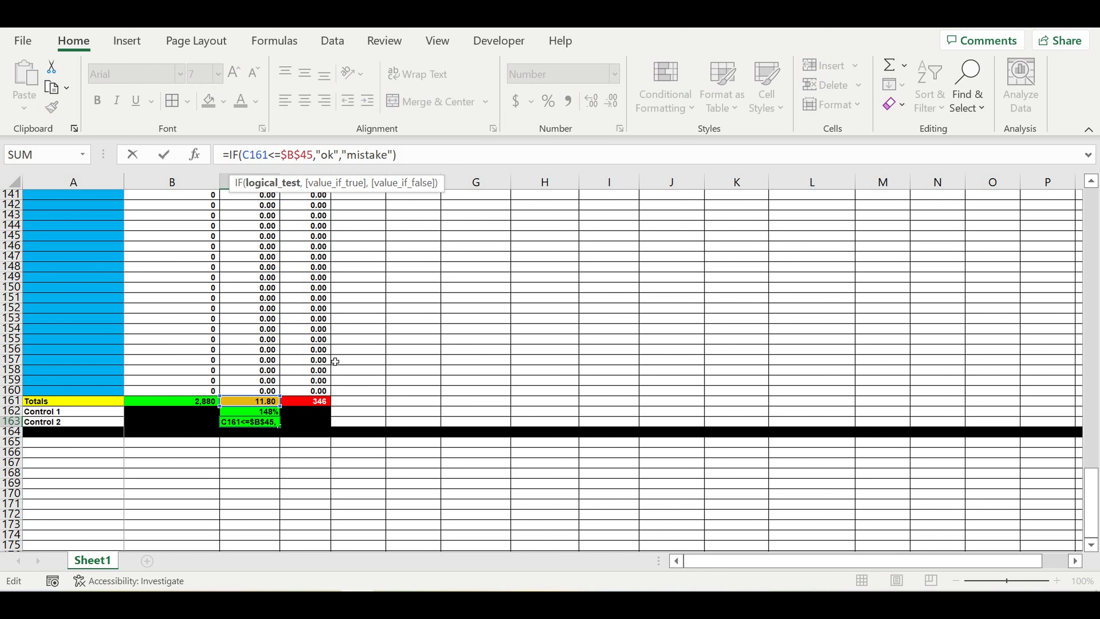
scroll(340, 342, up, 12)
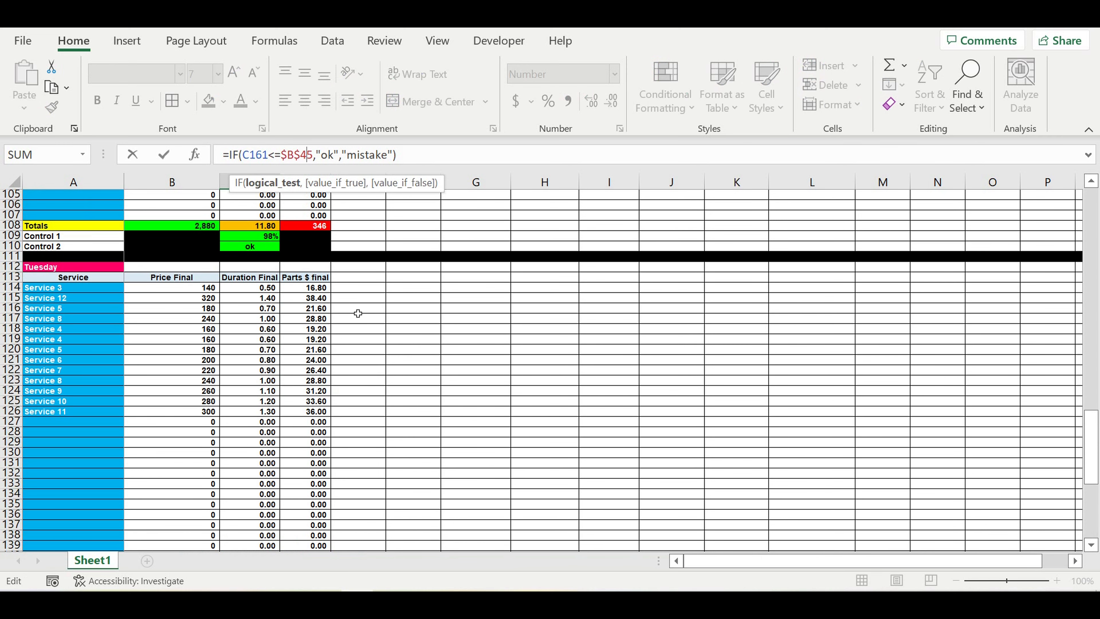
scroll(359, 304, up, 9)
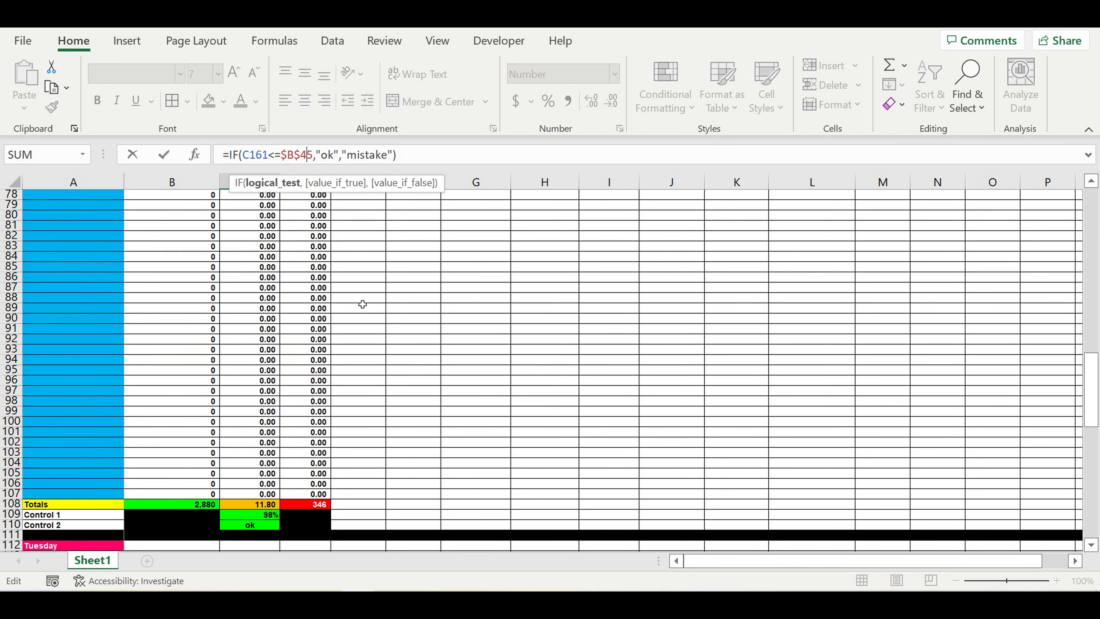
scroll(363, 304, up, 14)
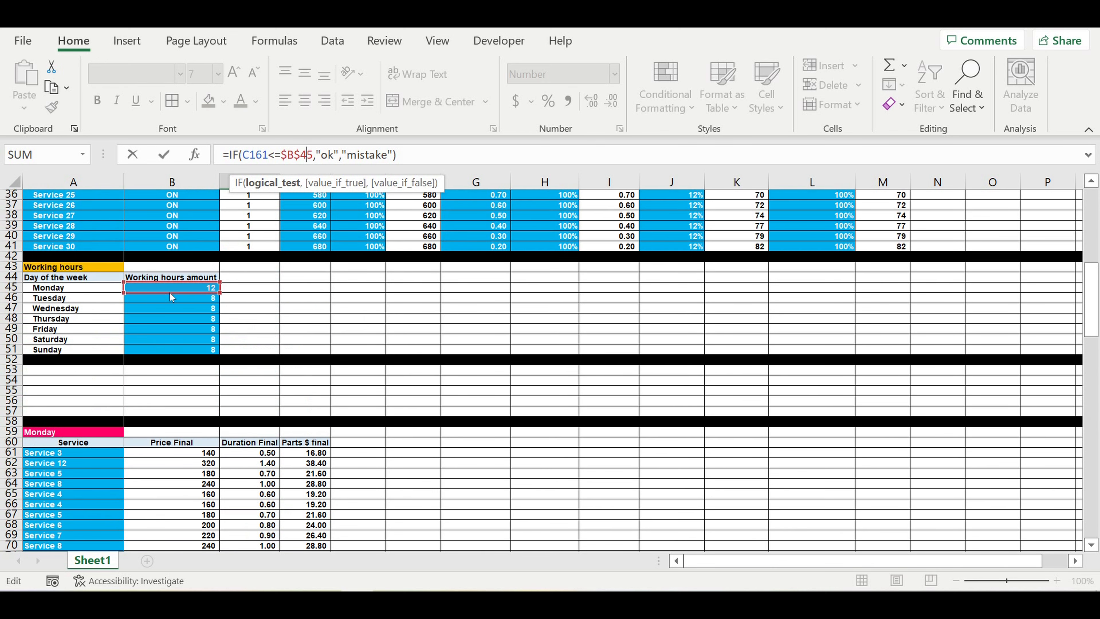
drag(172, 297, 171, 303)
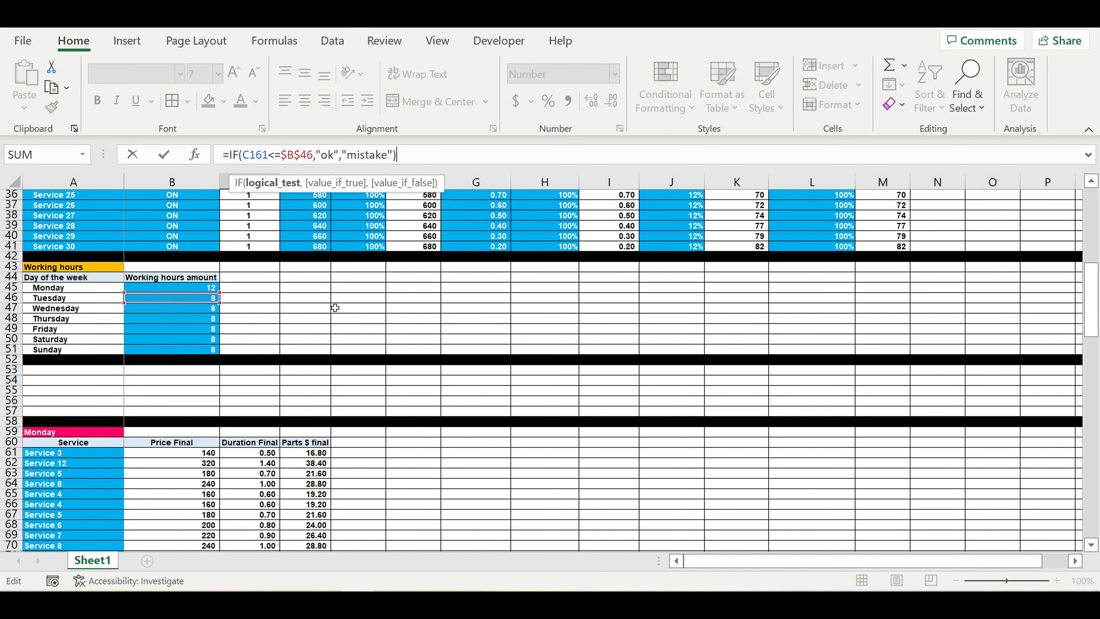
key(Return)
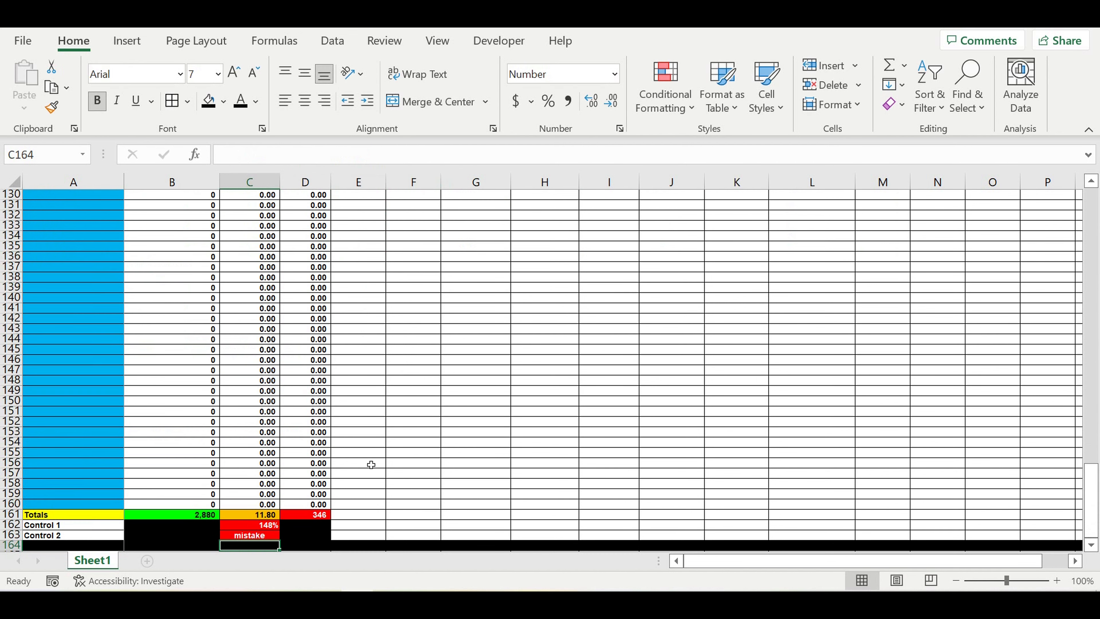
Step: Fill 12 from B45 down through B51 so Monday to Sunday total 84 hours
scroll(371, 464, down, 3)
click(263, 432)
scroll(248, 363, up, 20)
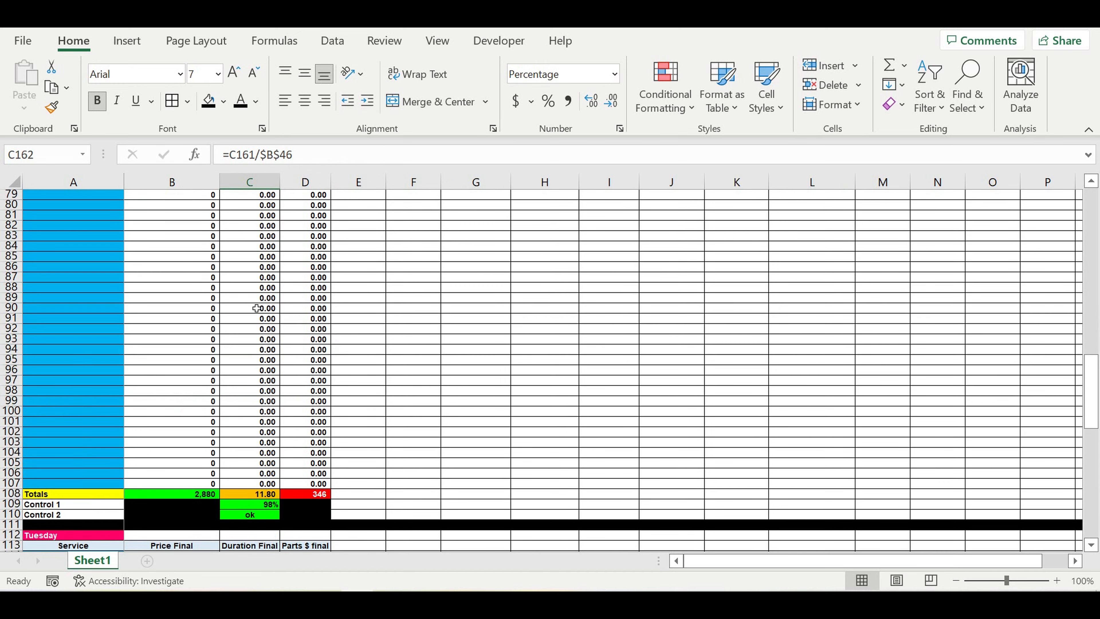
scroll(257, 304, up, 13)
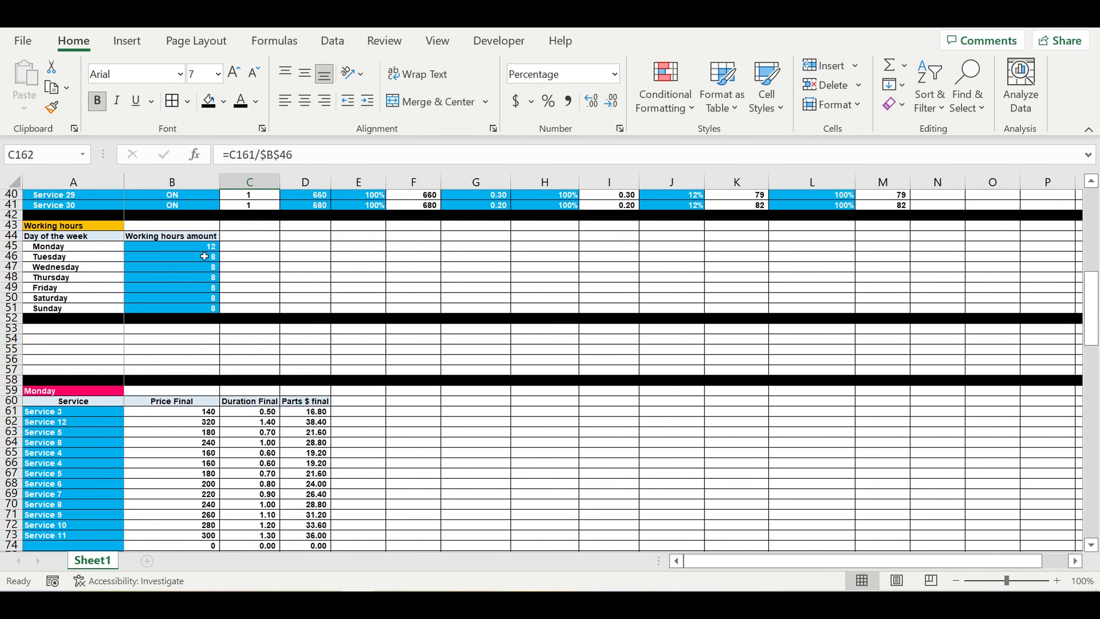
click(205, 247)
drag(219, 250, 218, 311)
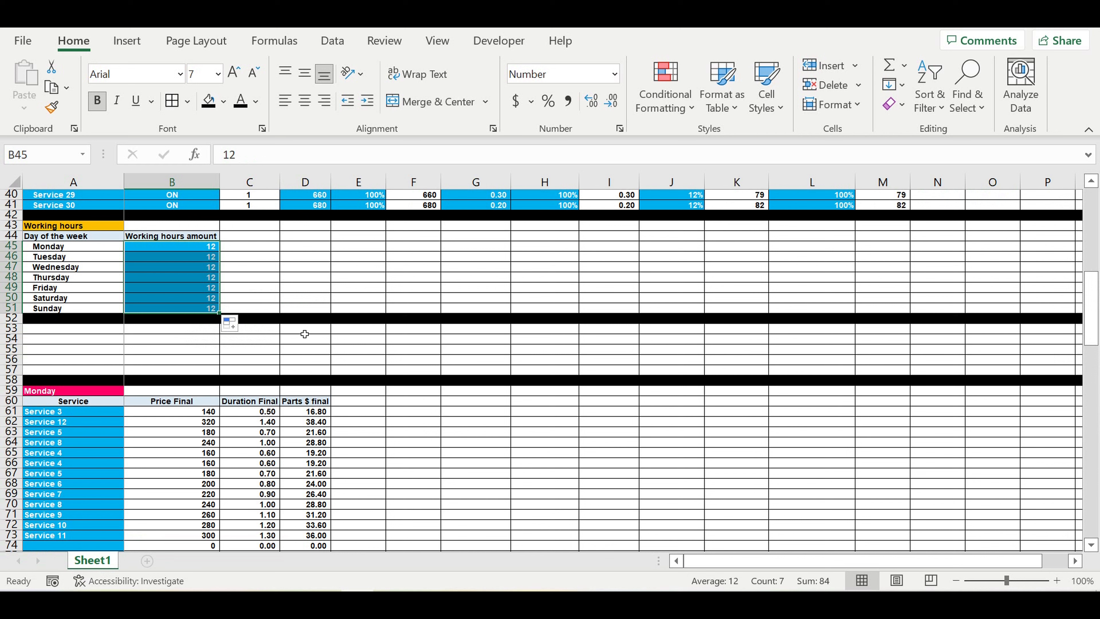
click(305, 289)
scroll(316, 392, down, 19)
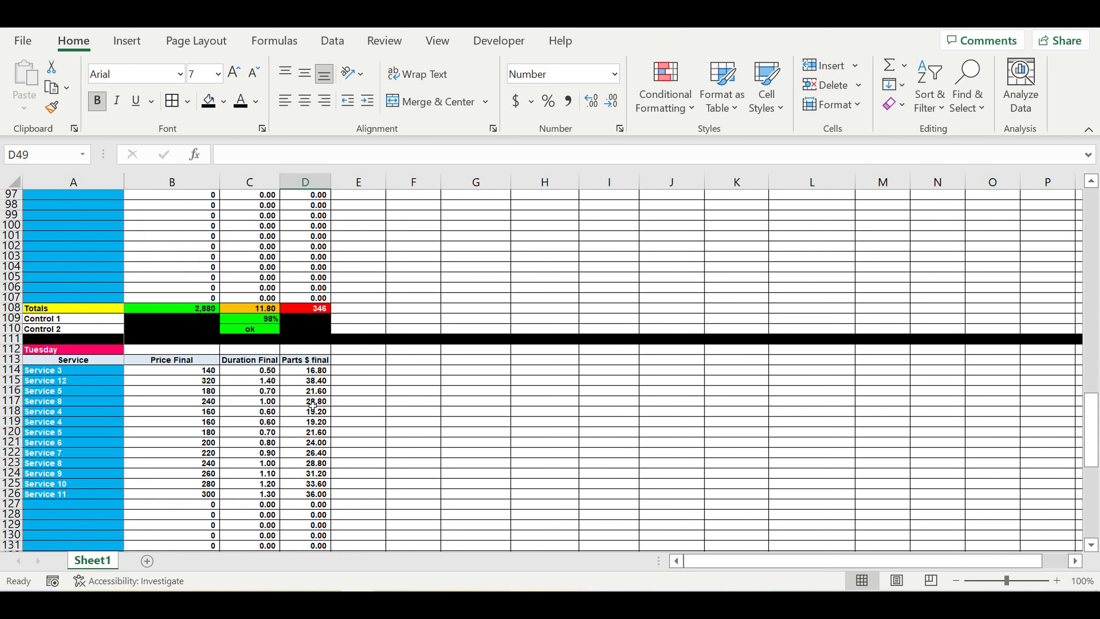
scroll(311, 390, down, 11)
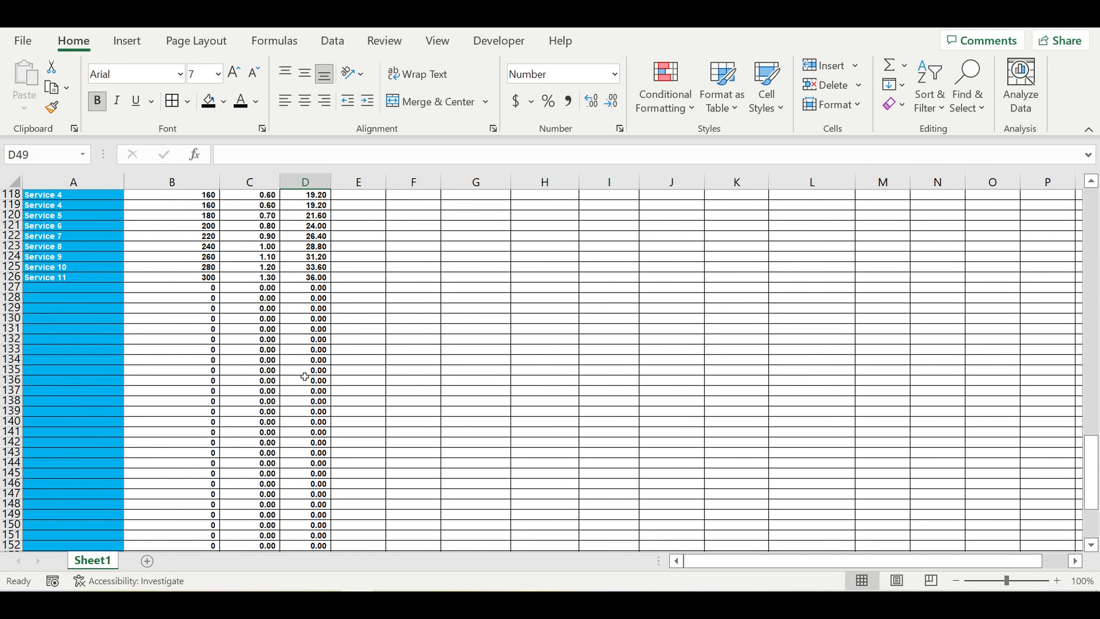
Step: Copy rows 112 through 164 holding the full Tuesday table
click(393, 381)
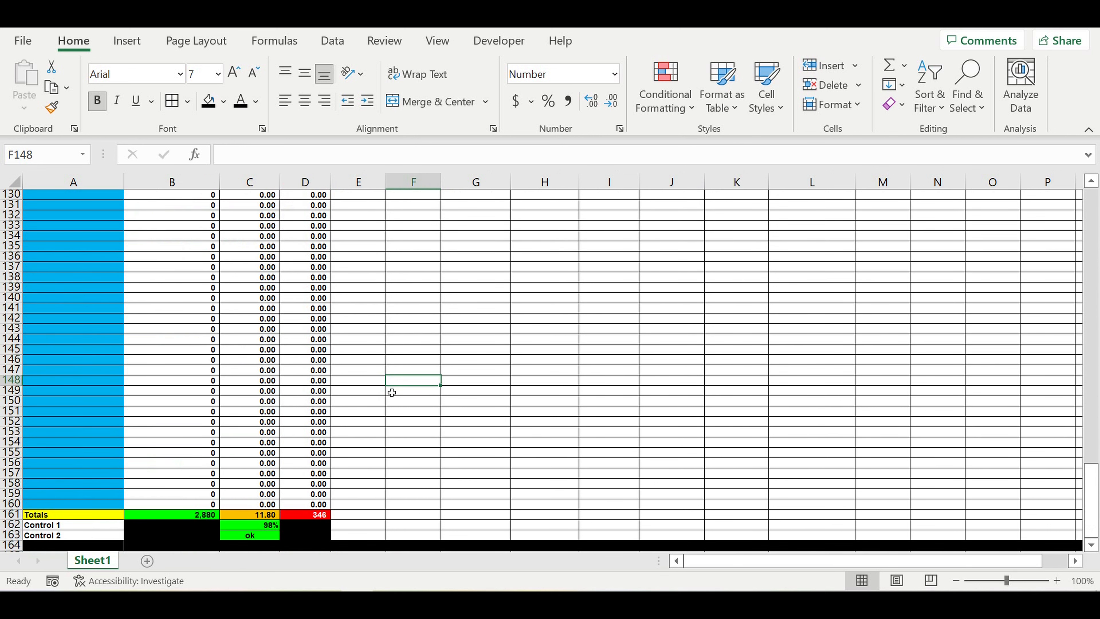
scroll(390, 395, down, 3)
click(396, 380)
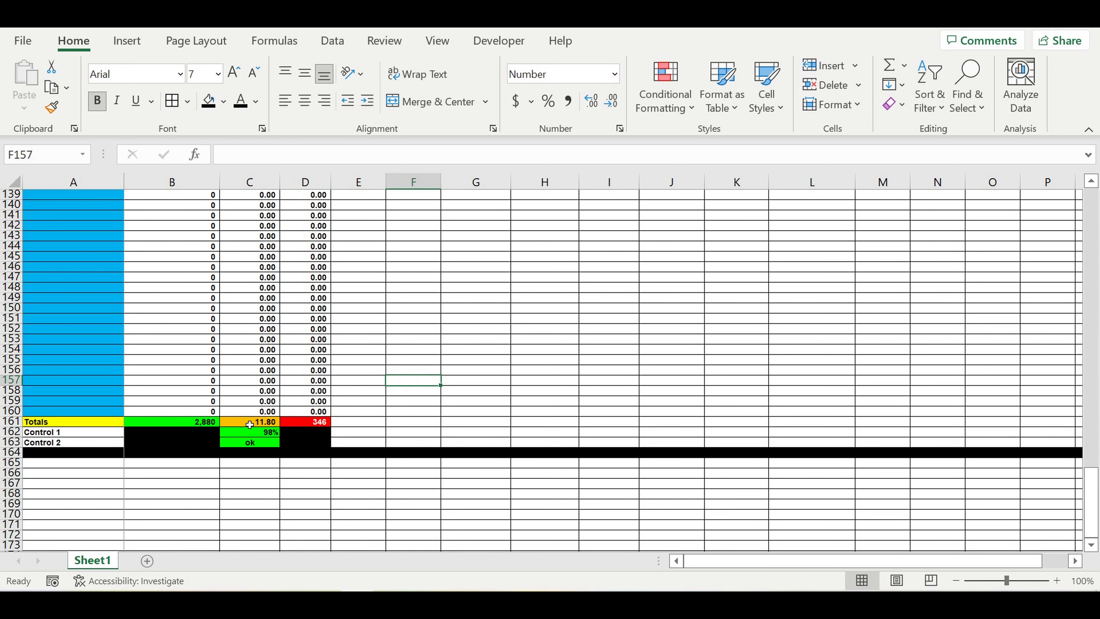
scroll(156, 325, up, 11)
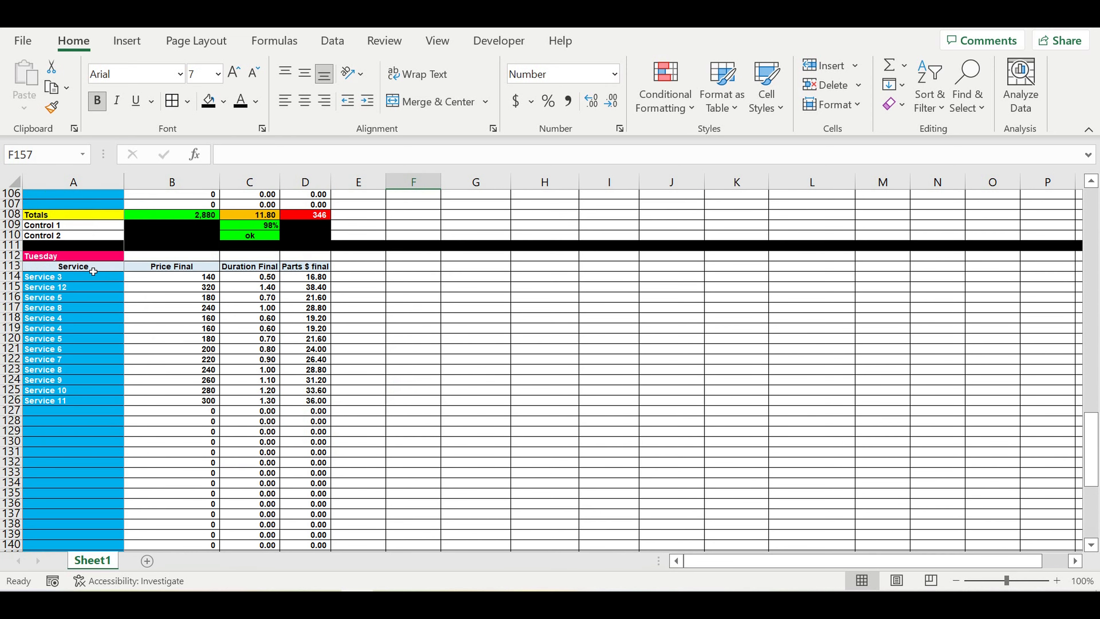
drag(9, 256, 10, 533)
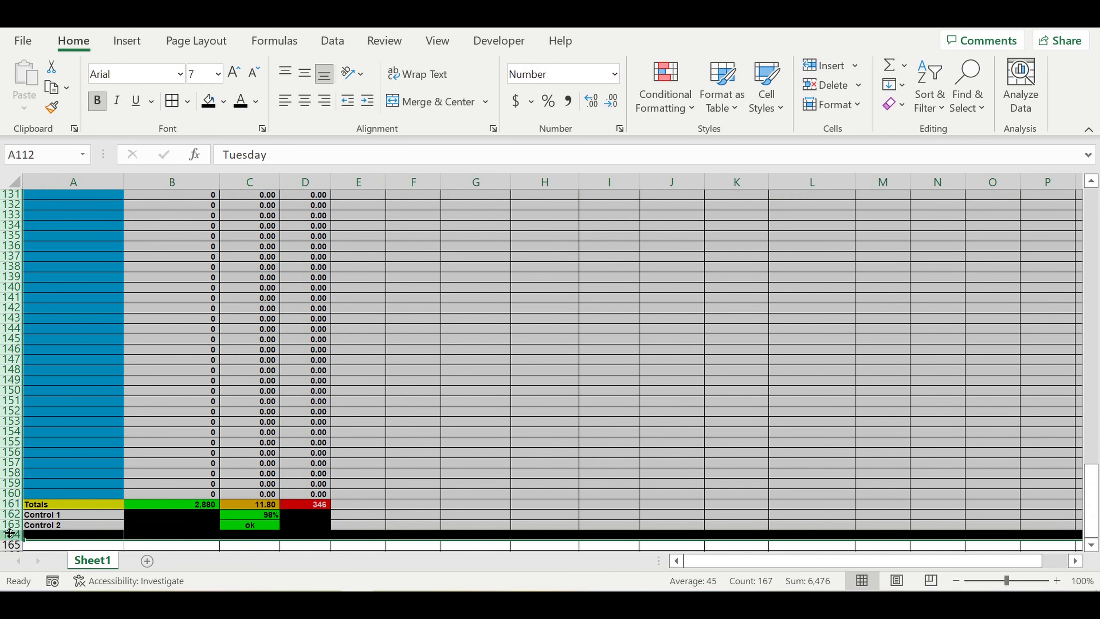
key(ctrl+c)
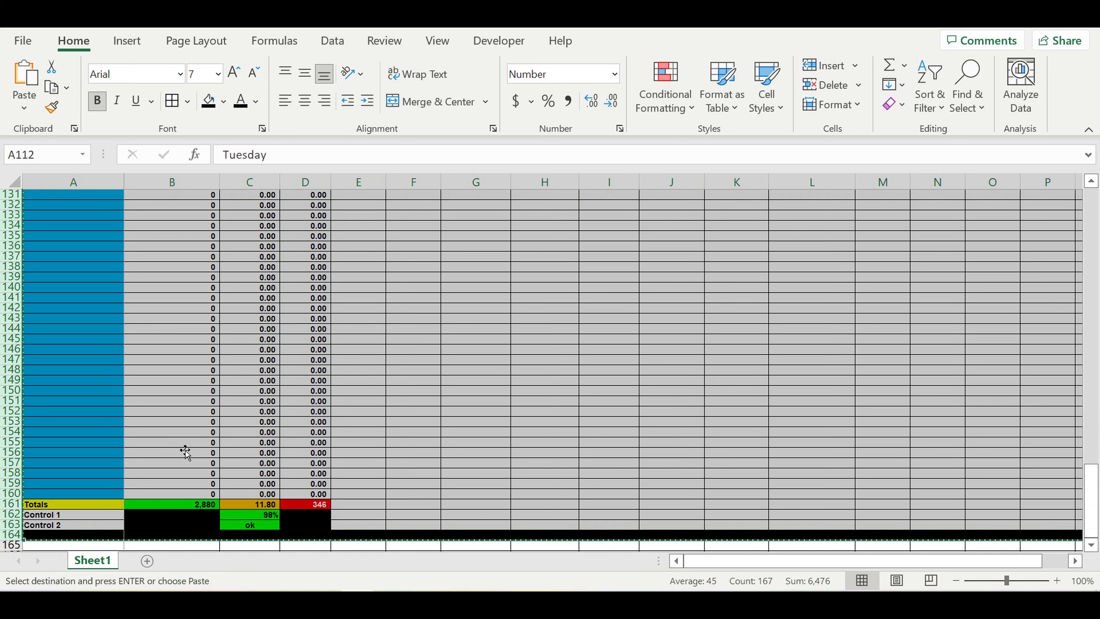
scroll(185, 452, down, 4)
Step: Paste the Tuesday table copy at row 165 and retitle it Wednesday
click(91, 422)
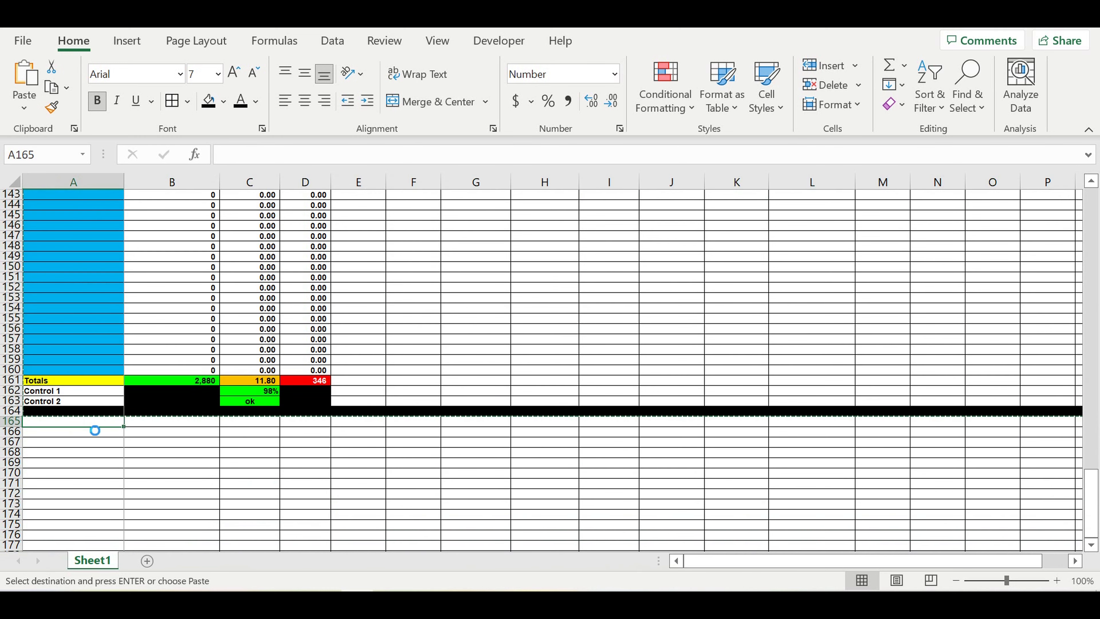
key(ctrl+v)
click(77, 451)
click(59, 423)
text(We)
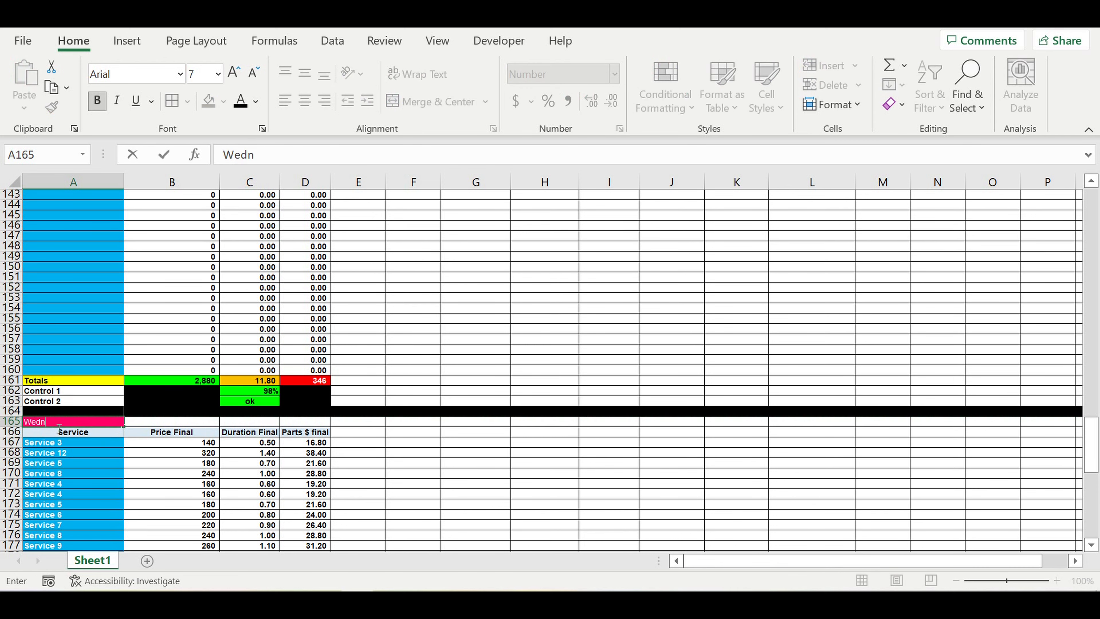
text(dnesday)
key(Return)
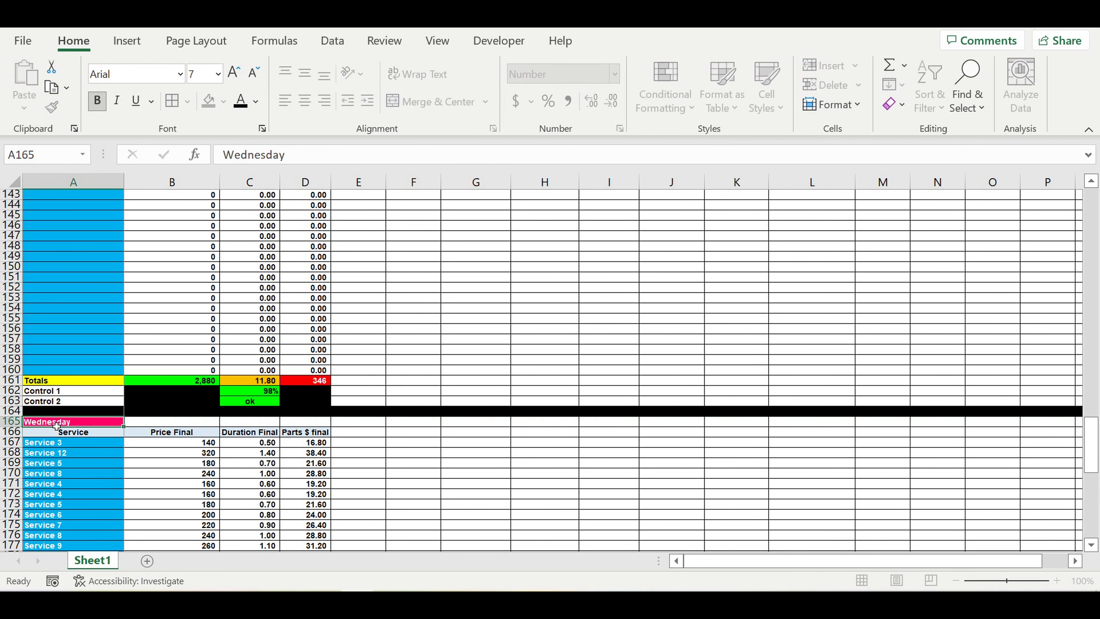
Step: Repoint Wednesday's Control 1 formula in C215 from $B$46 to B47
scroll(324, 423, down, 9)
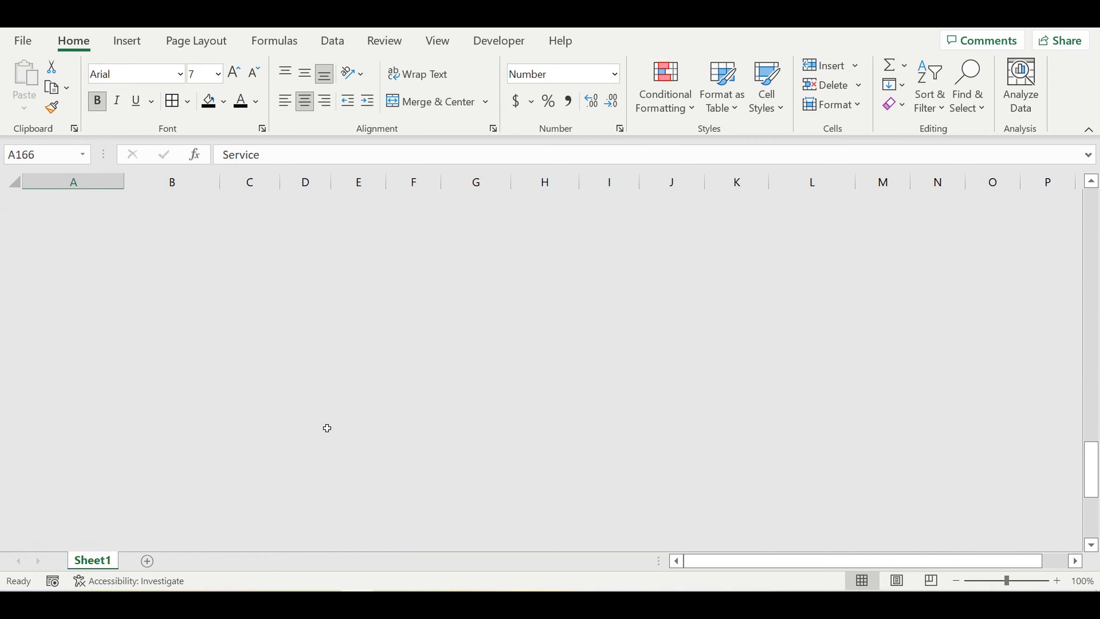
scroll(326, 421, down, 7)
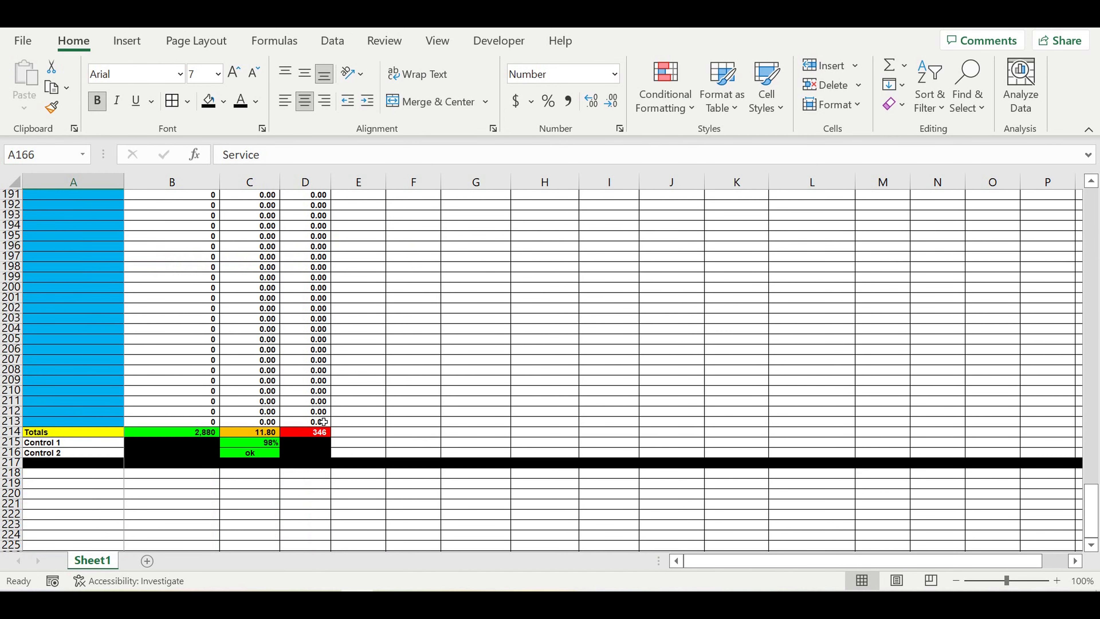
click(250, 442)
click(328, 153)
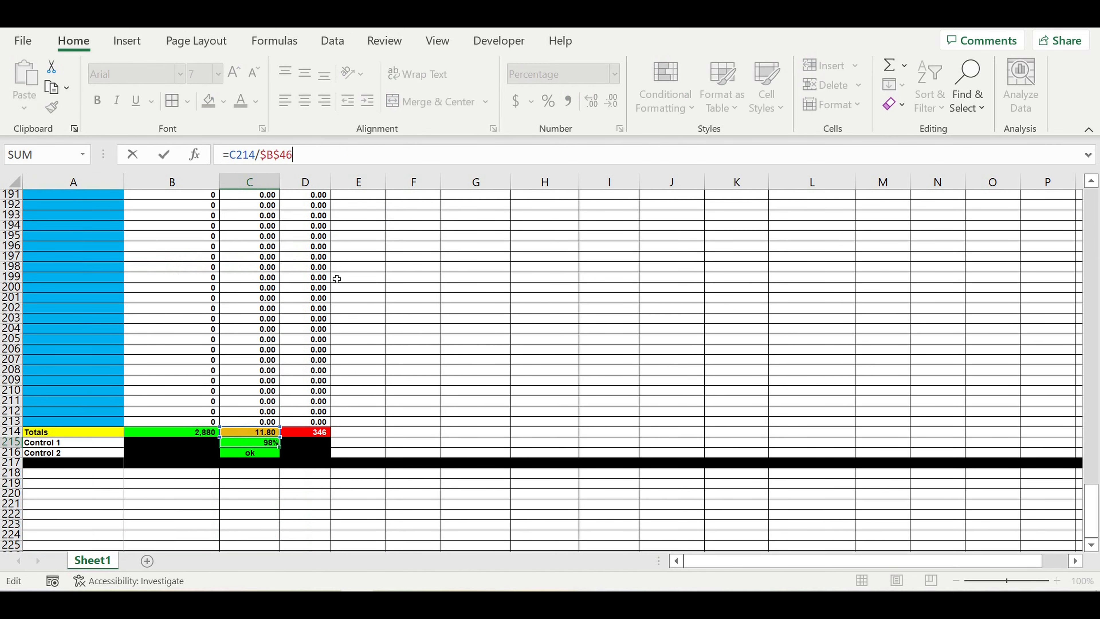
scroll(337, 278, up, 20)
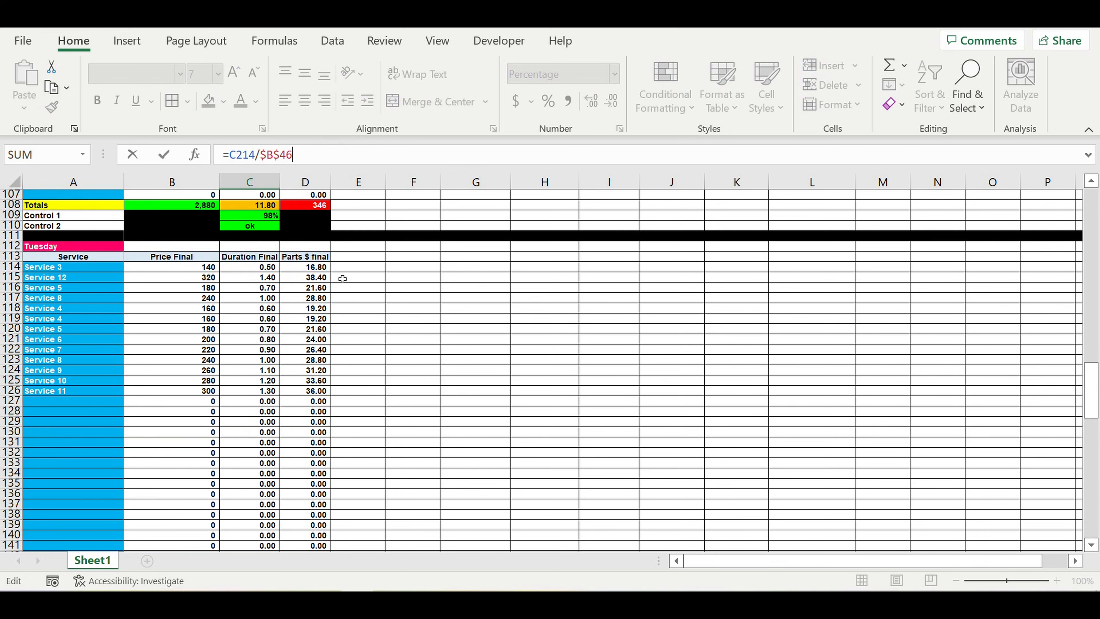
scroll(342, 278, up, 14)
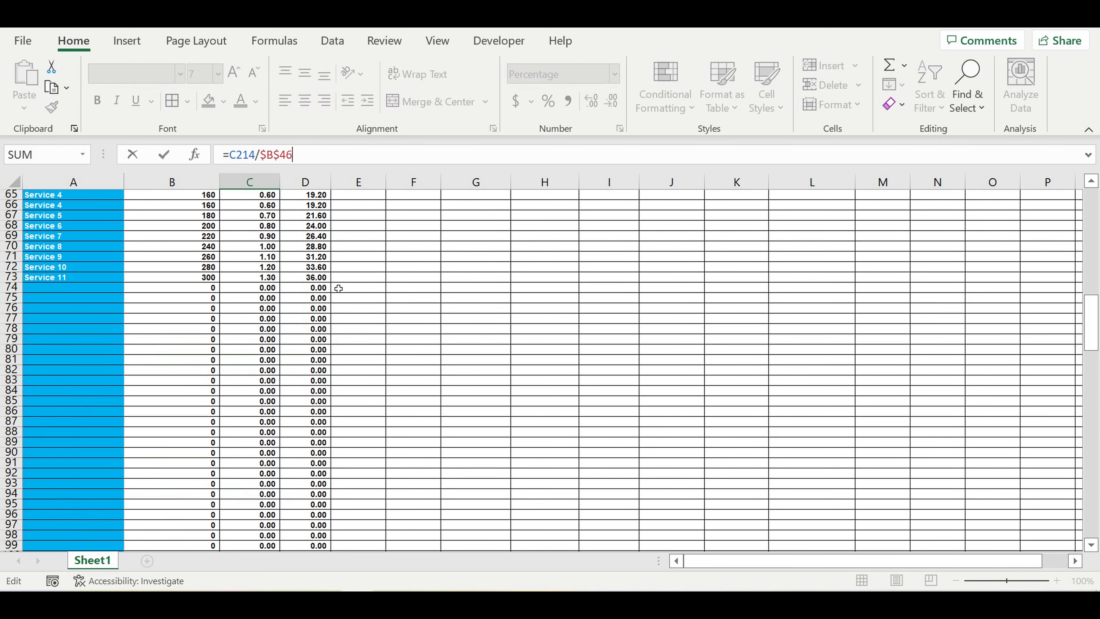
scroll(338, 289, up, 8)
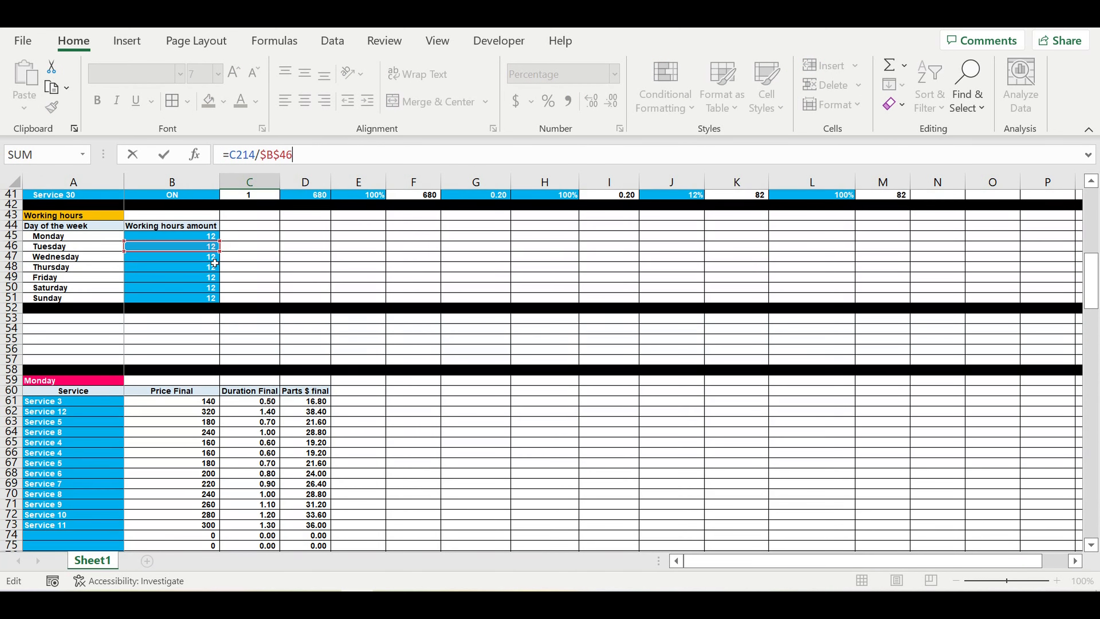
drag(179, 252, 178, 261)
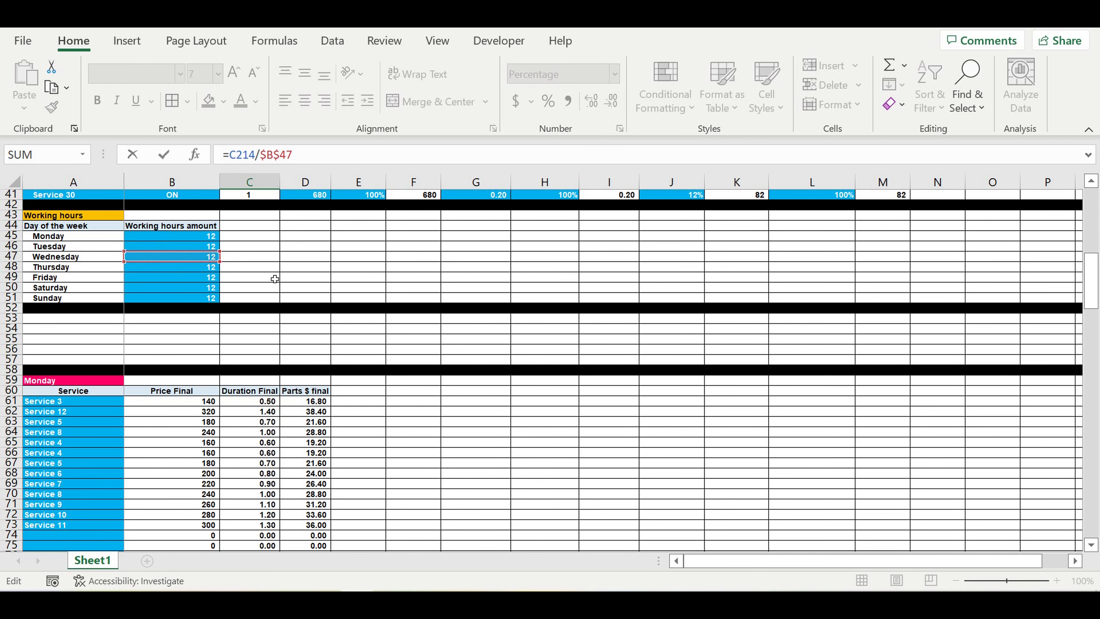
key(Return)
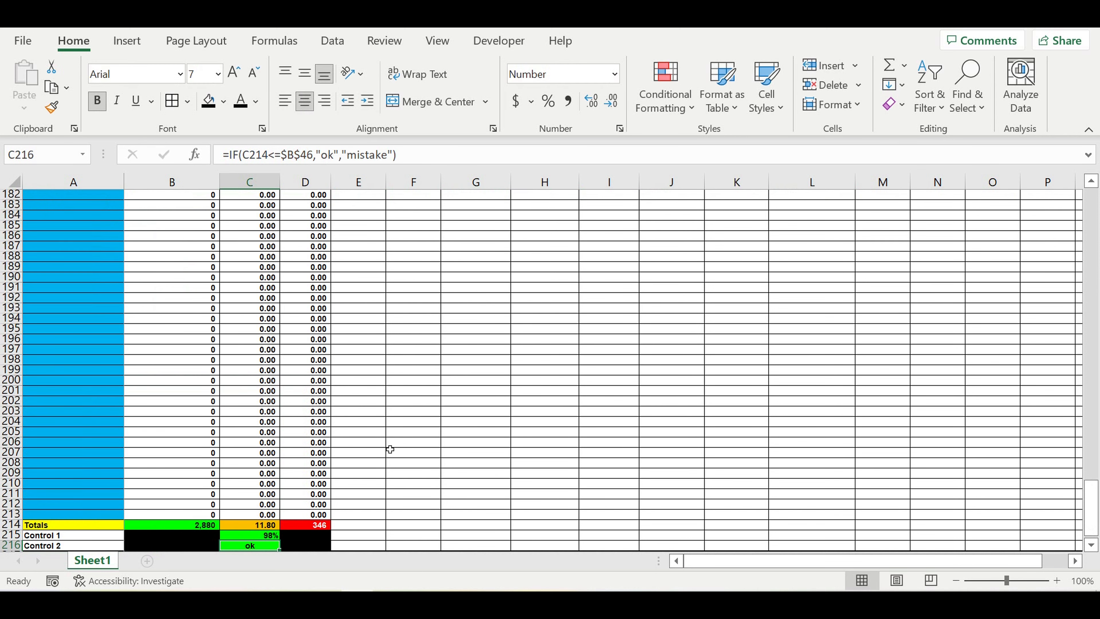
Step: Repoint Wednesday's Control 2 check in C216 from $B$46 to B47
scroll(376, 451, down, 4)
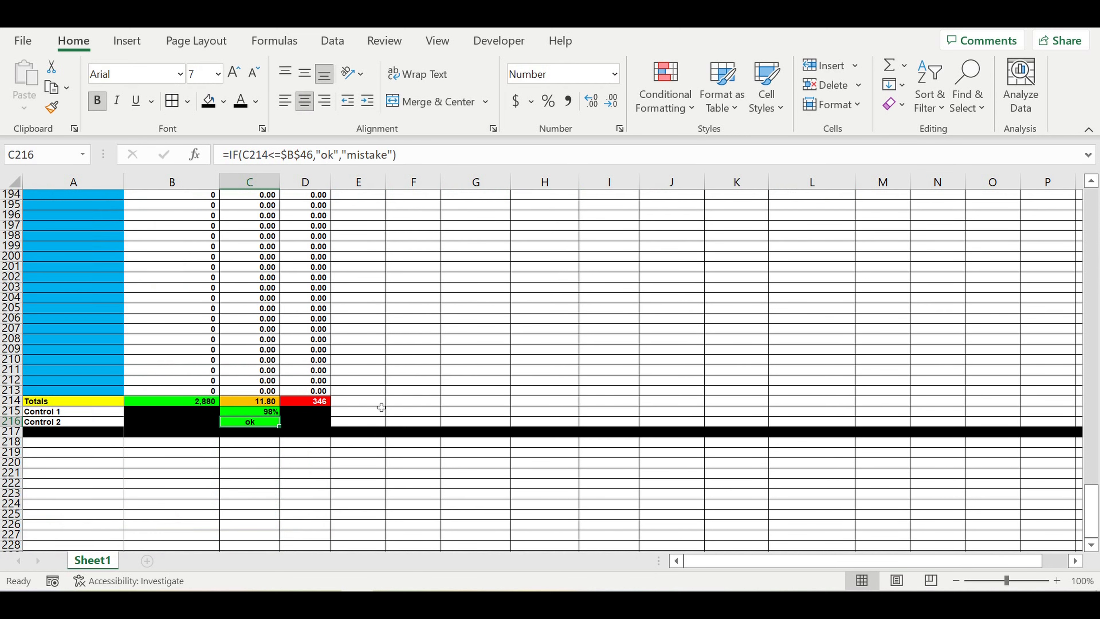
click(320, 163)
scroll(444, 305, up, 3)
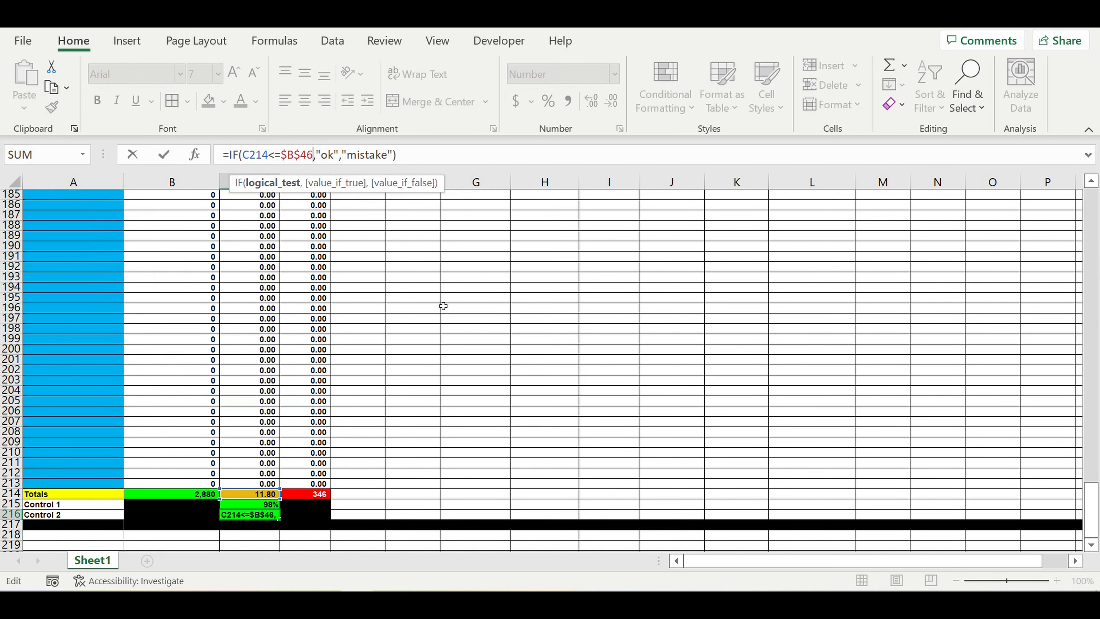
scroll(443, 306, up, 7)
scroll(439, 297, up, 17)
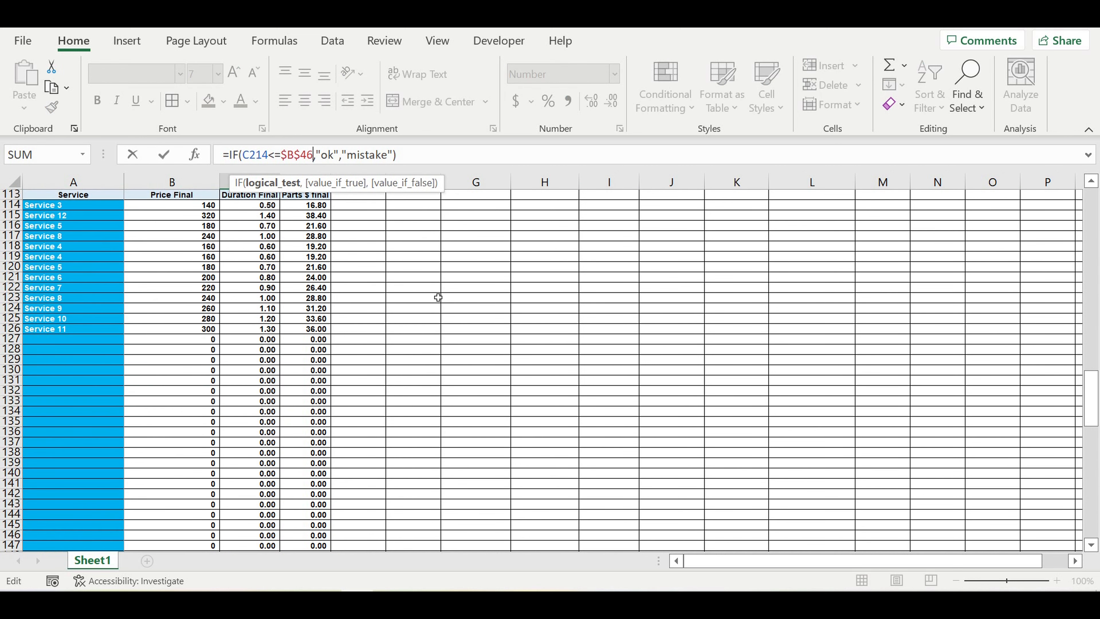
scroll(436, 296, up, 11)
scroll(433, 293, up, 14)
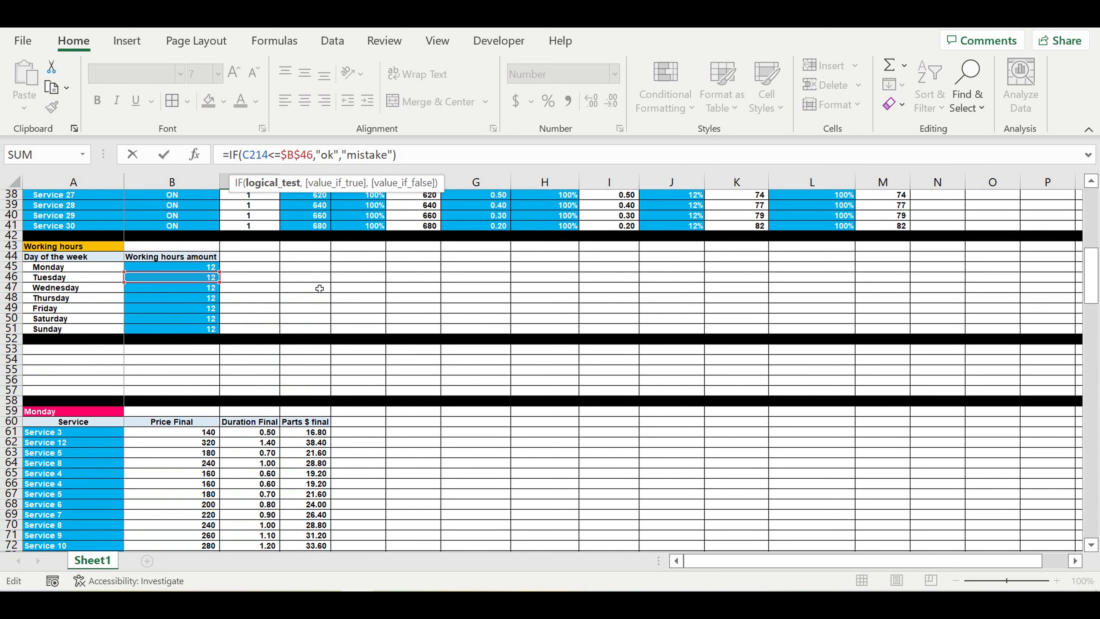
drag(190, 282, 173, 294)
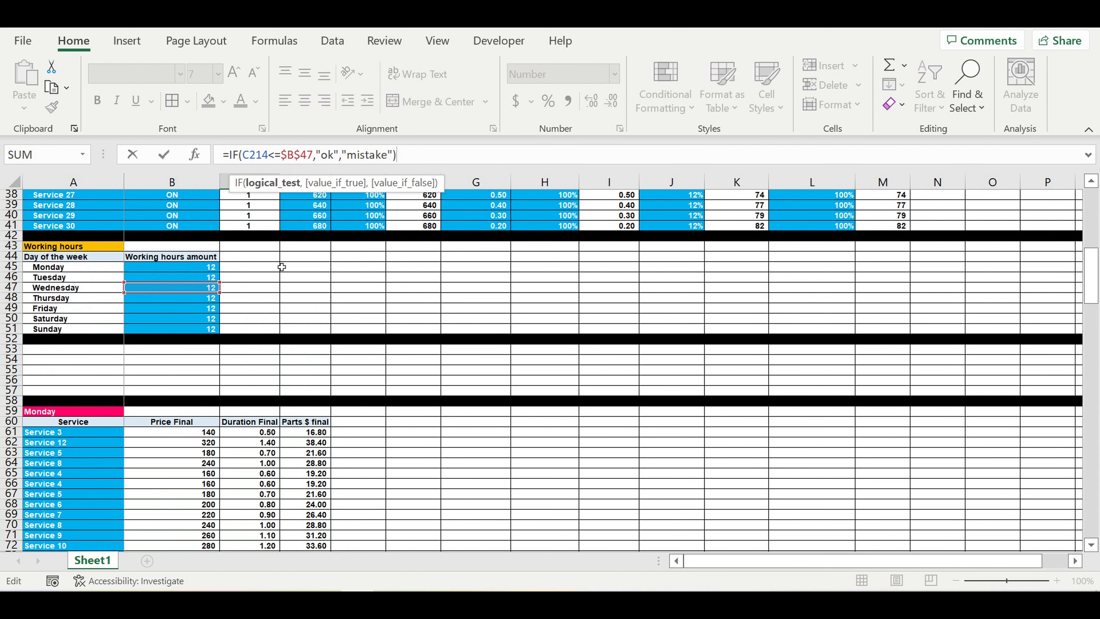
key(Return)
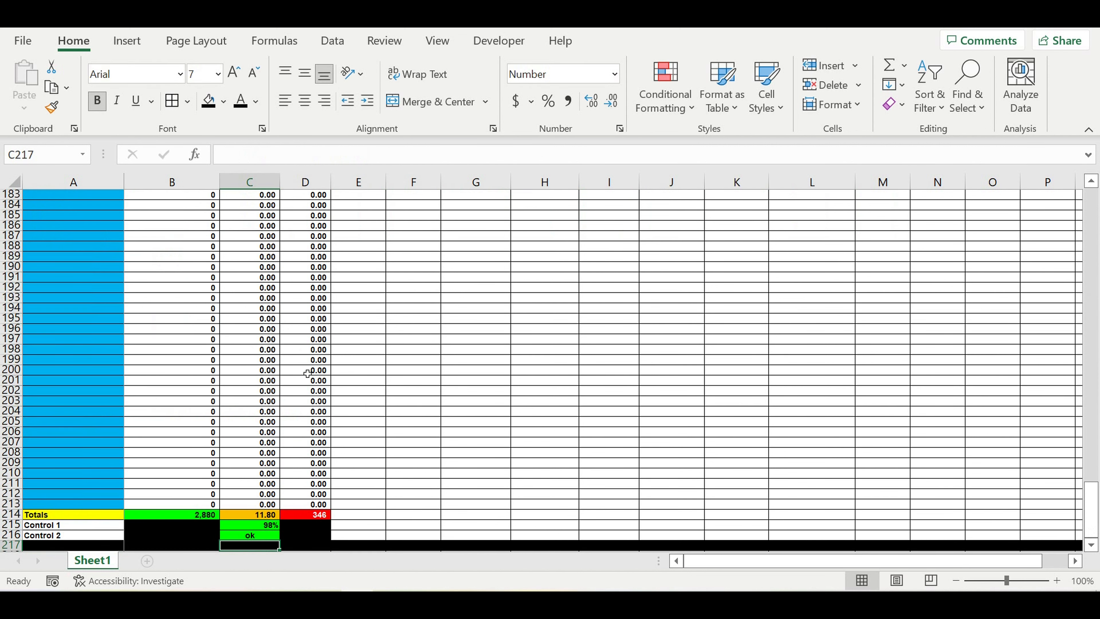
Step: Copy the Wednesday rows 165–217 and paste them starting at A218
scroll(308, 373, down, 5)
drag(16, 392, 13, 212)
key(ctrl+c)
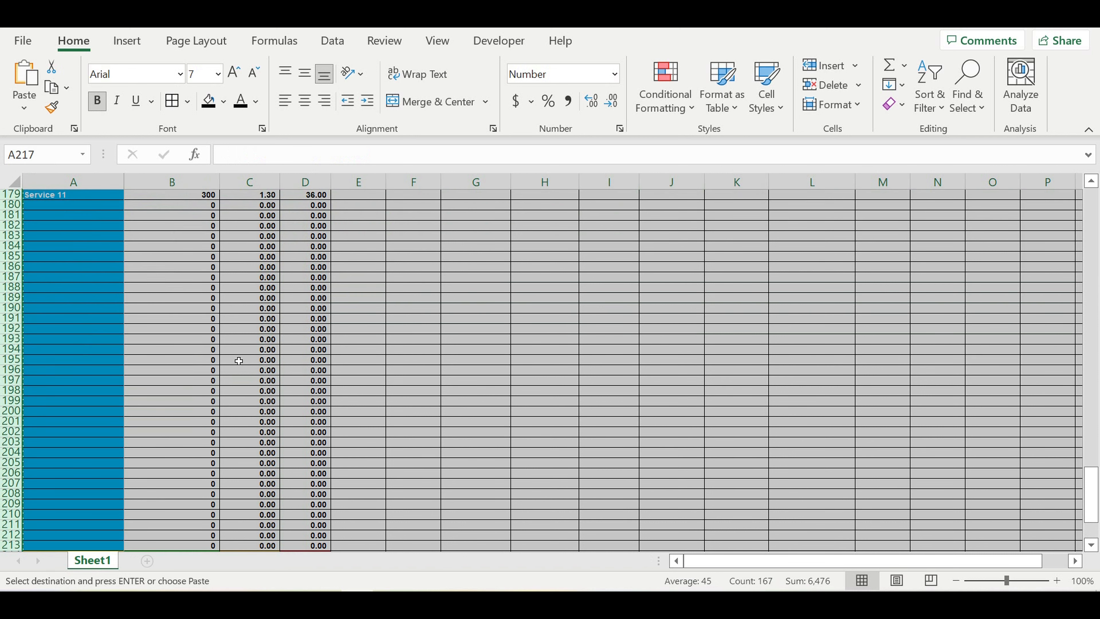
scroll(239, 360, down, 10)
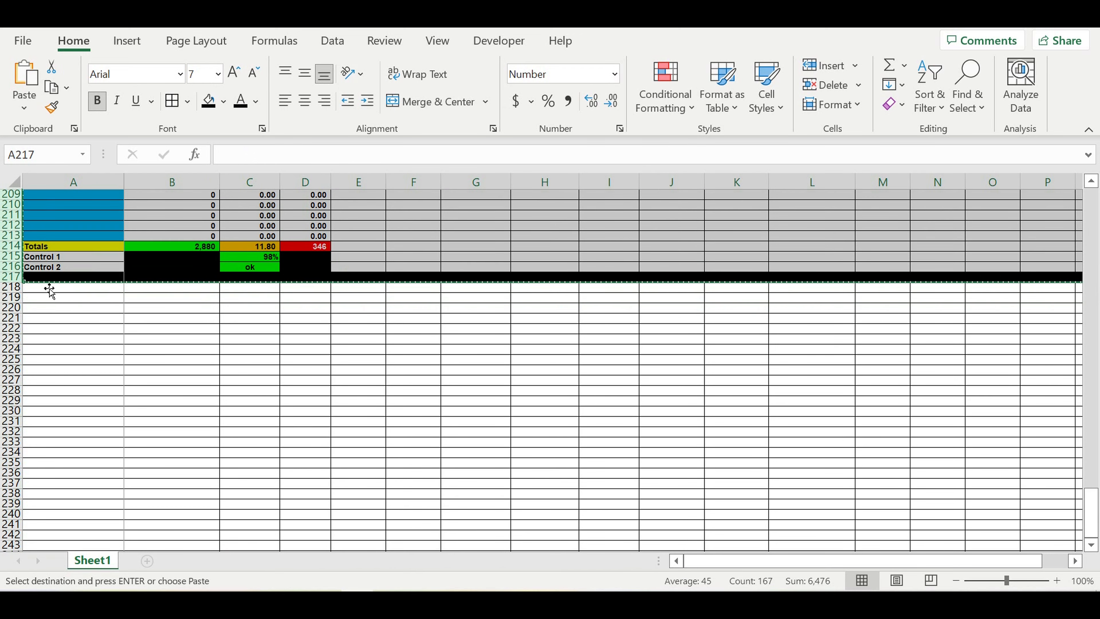
click(43, 287)
key(ctrl+v)
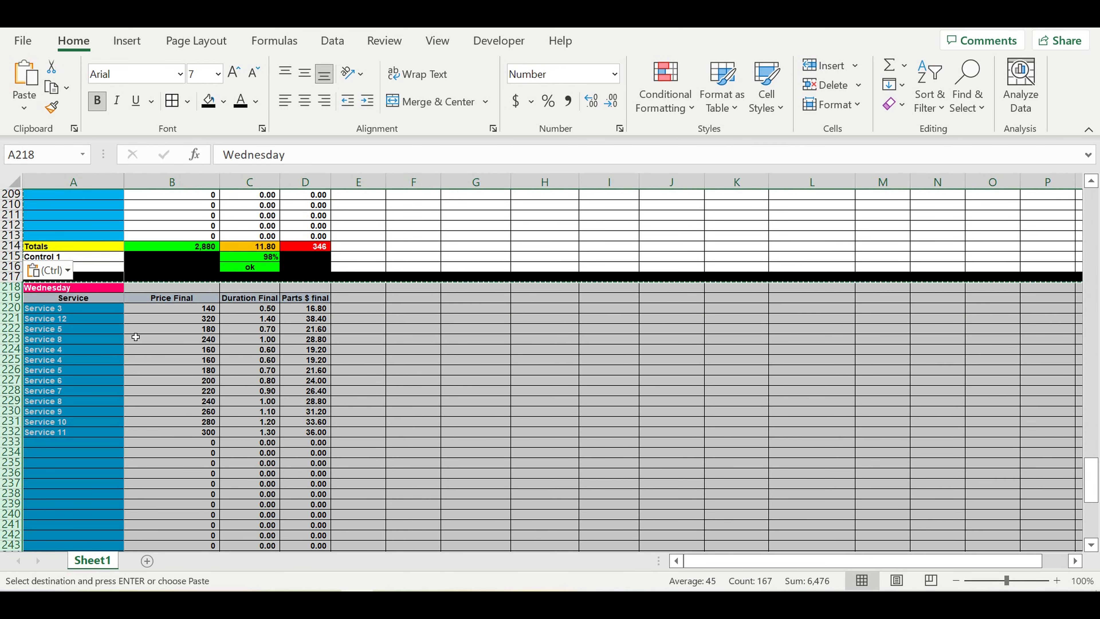
Step: Rename the pasted block's title in A218 to Thursday
click(85, 339)
click(65, 287)
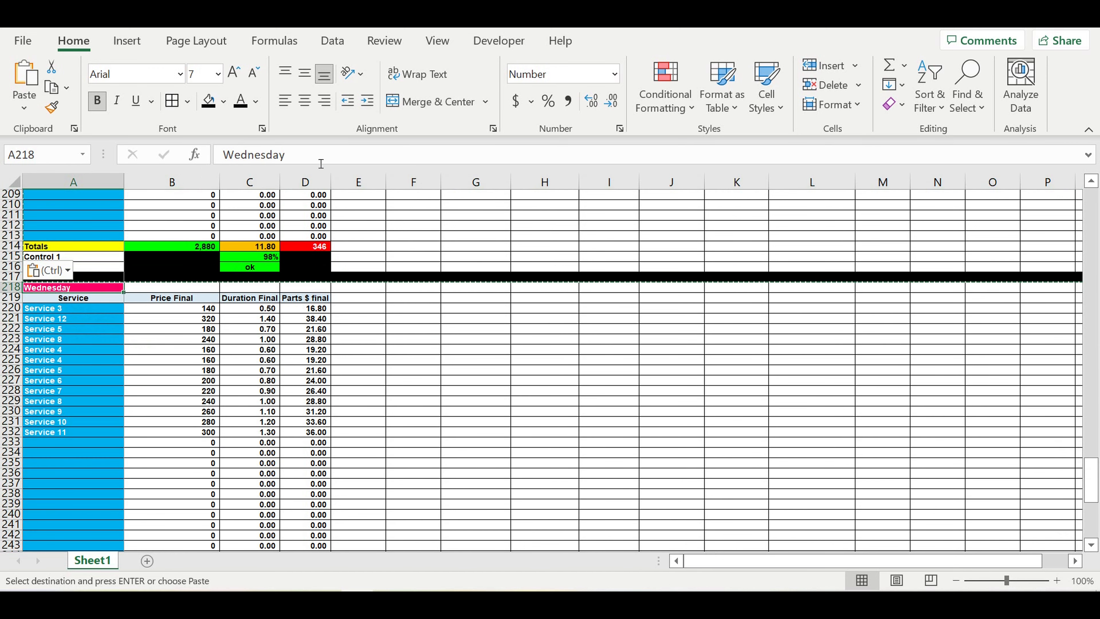
text(thursday)
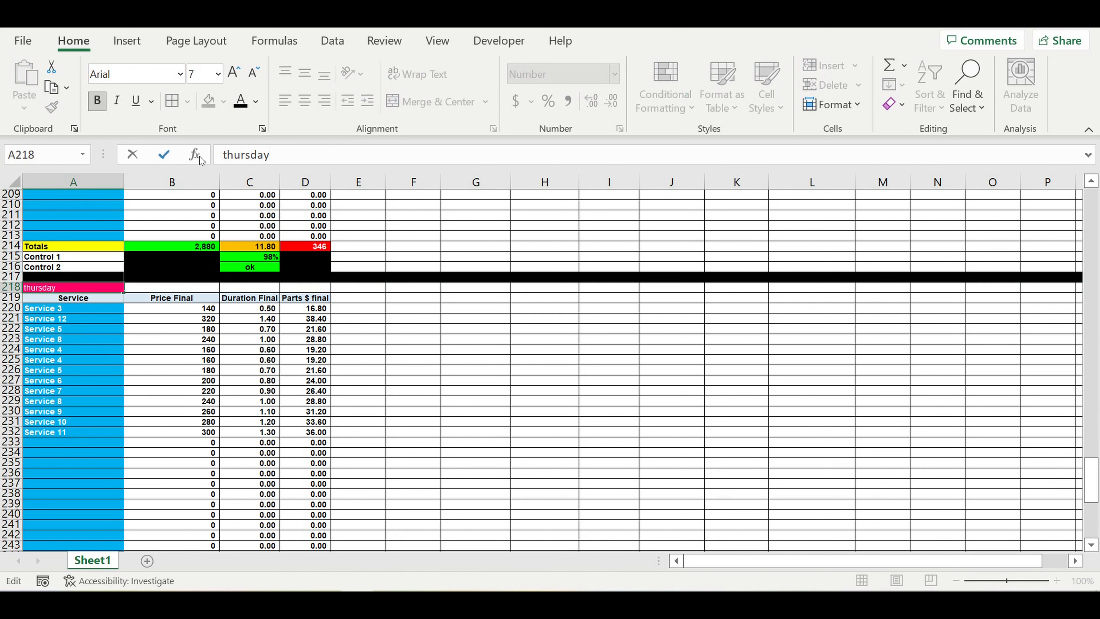
click(226, 155)
key(BackSpace)
text(T)
key(Return)
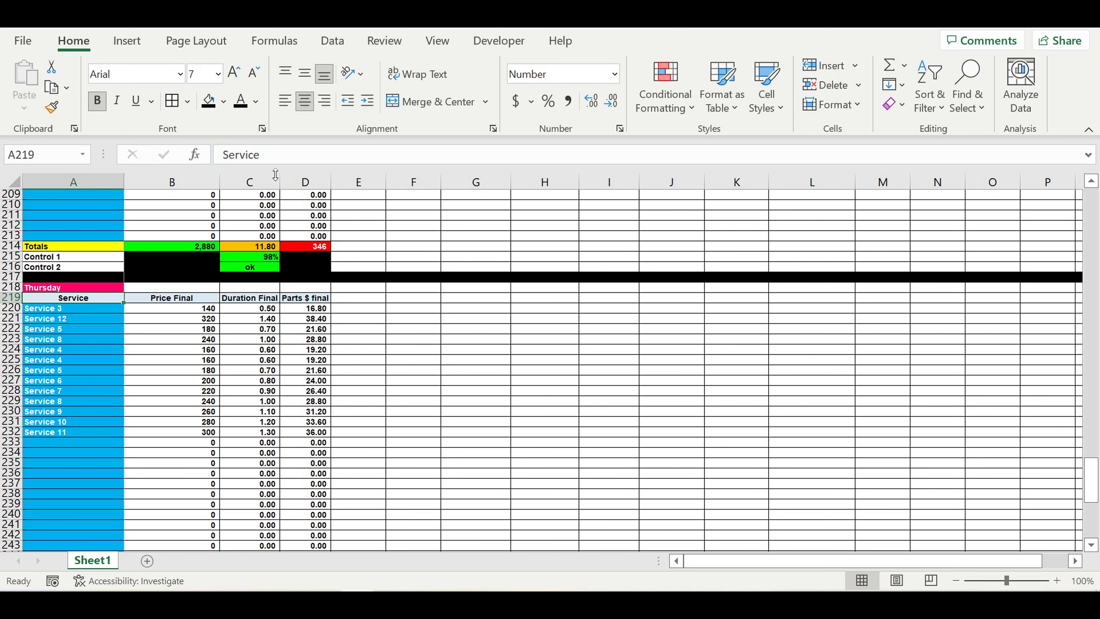
Step: Change Thursday's Control 1 in C268 to =C267/$B$48
click(243, 343)
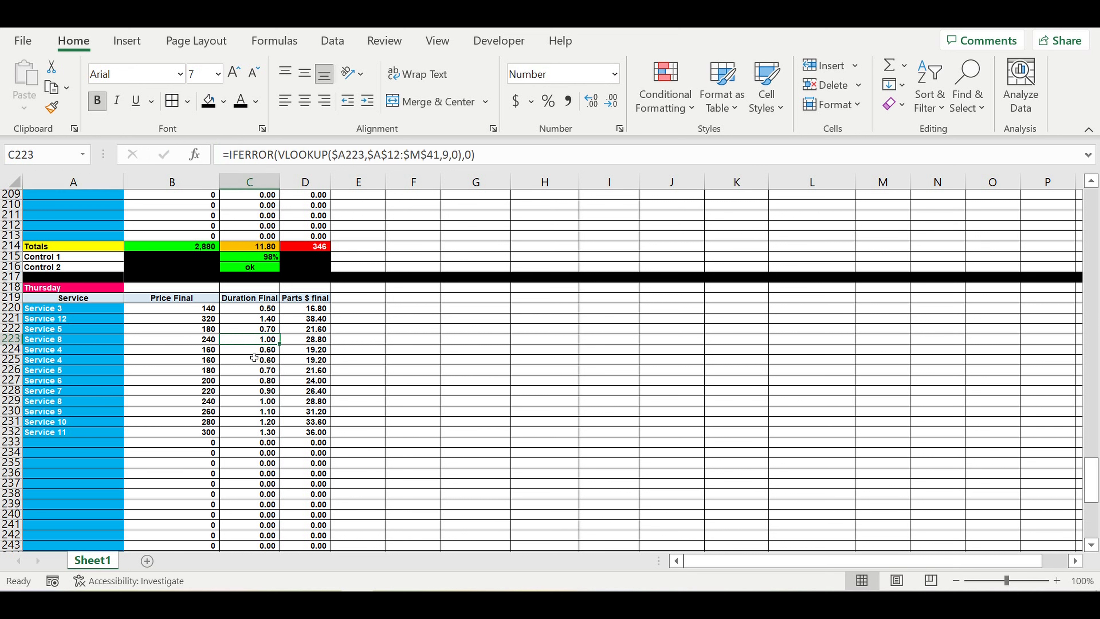
scroll(265, 381, down, 5)
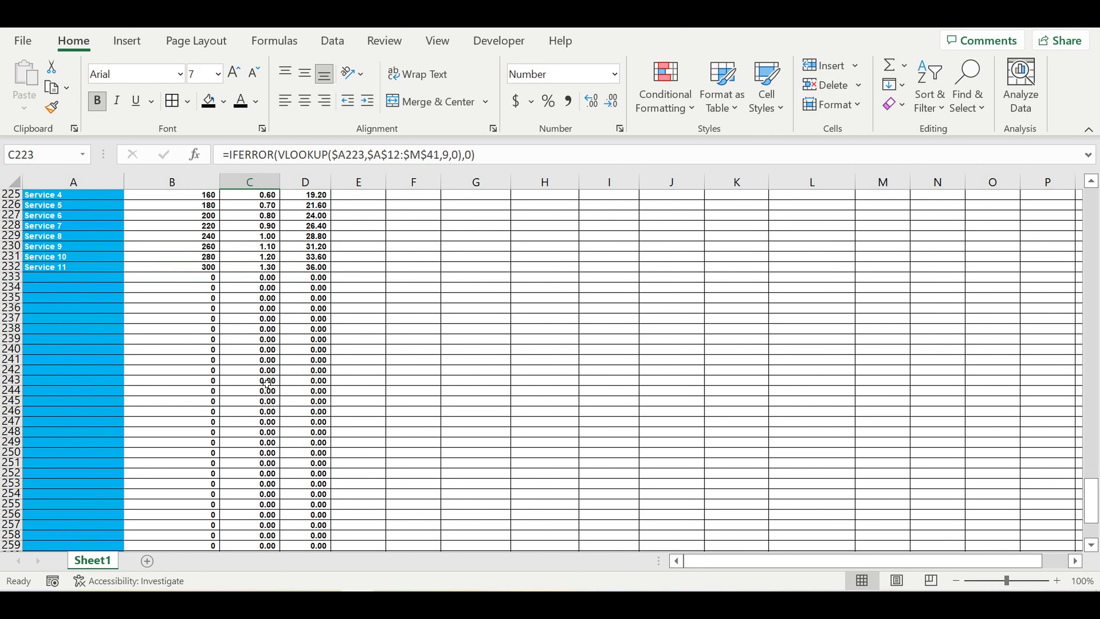
scroll(265, 380, down, 5)
click(259, 494)
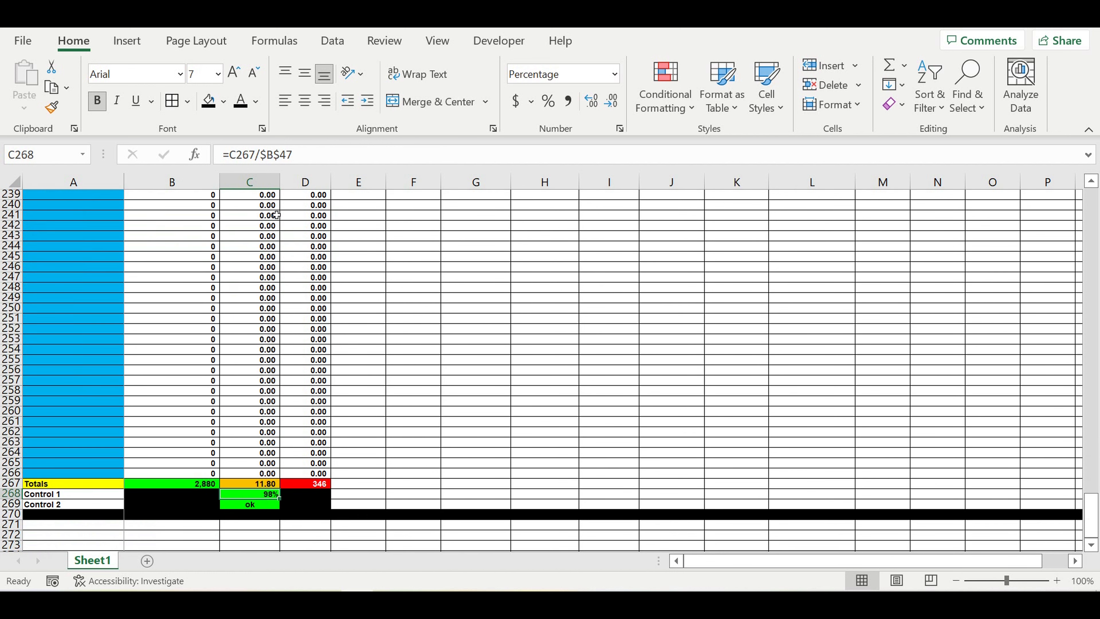
click(310, 158)
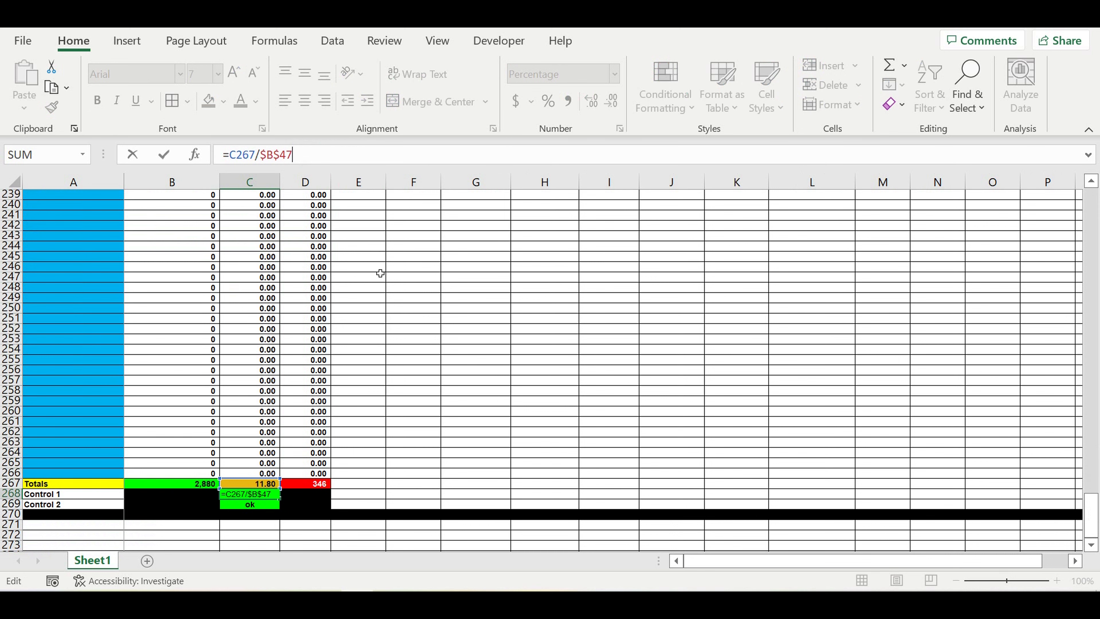
scroll(381, 273, up, 5)
scroll(380, 276, up, 20)
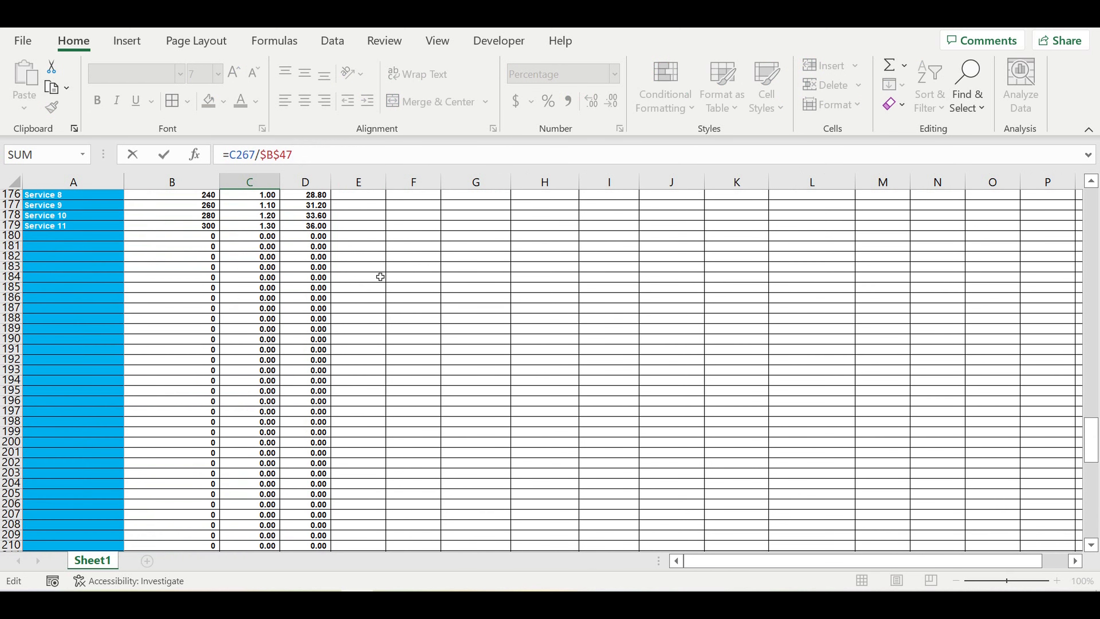
scroll(376, 281, up, 9)
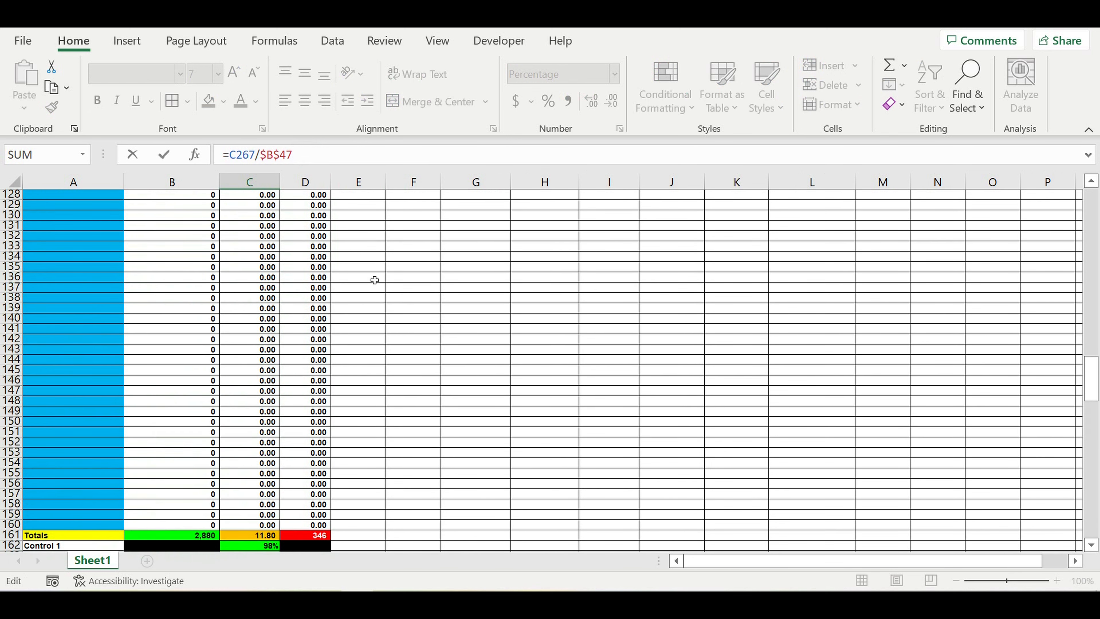
scroll(375, 280, up, 14)
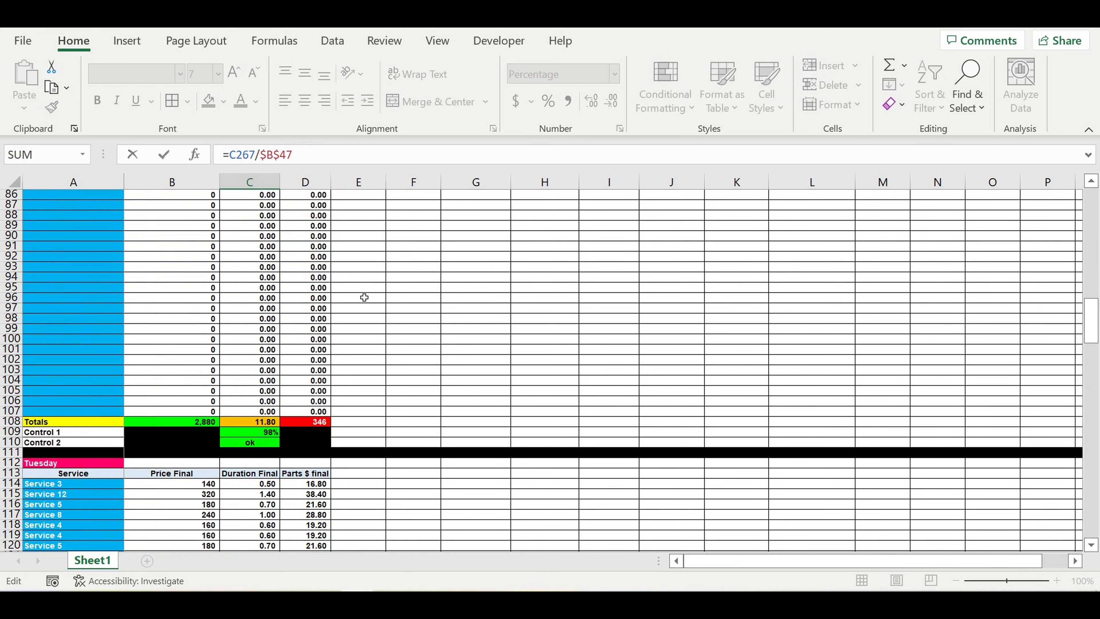
scroll(363, 294, up, 16)
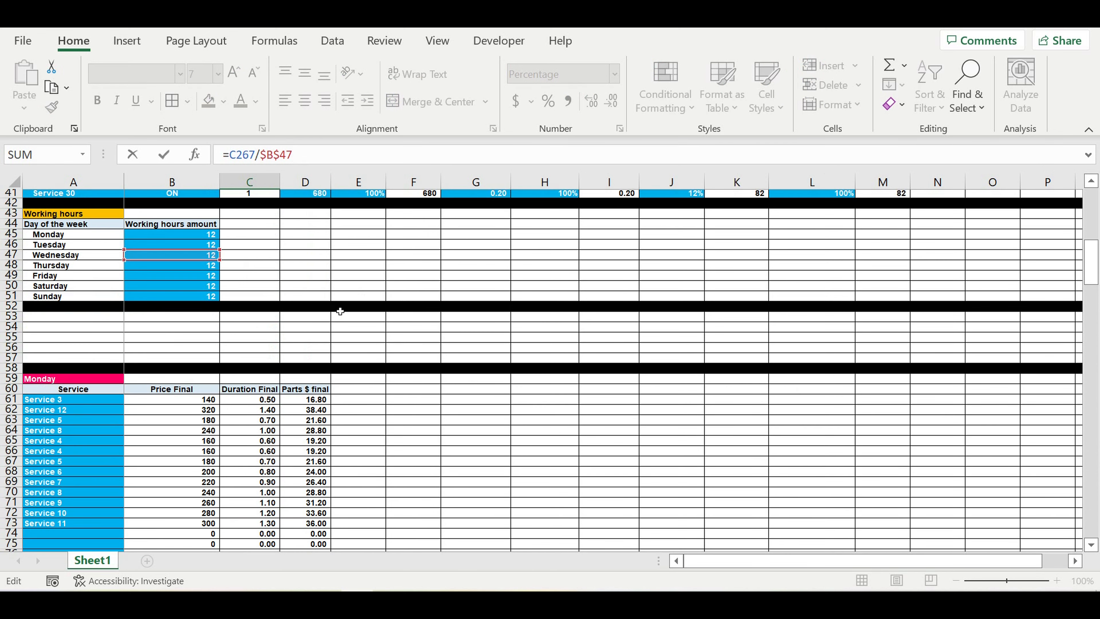
click(169, 302)
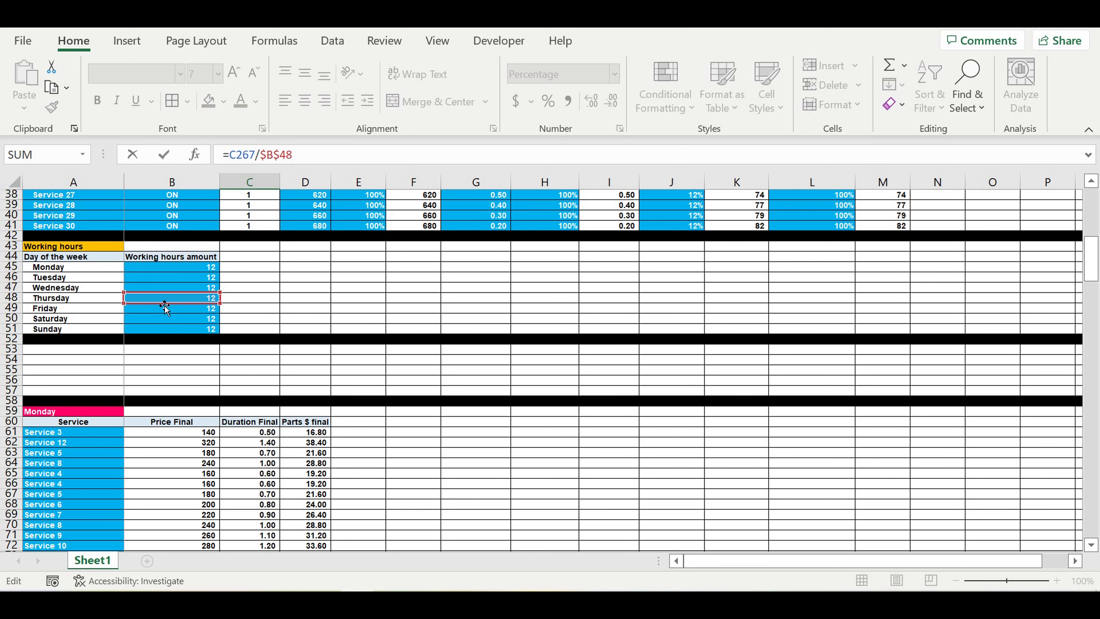
key(Return)
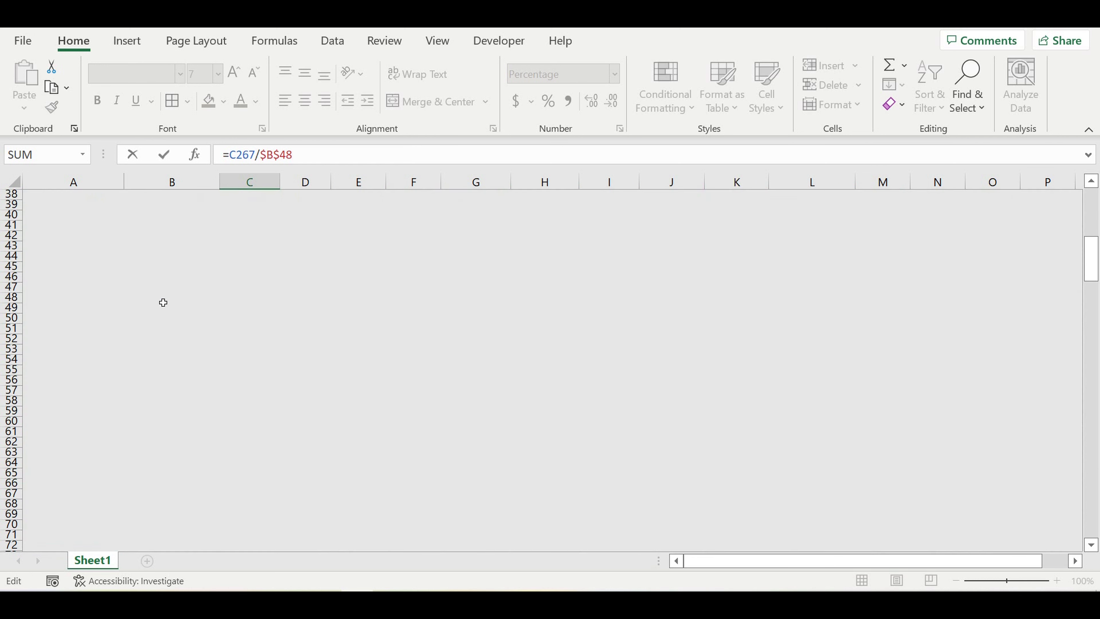
Step: Replace $B$47 with B48 in Thursday's Control 2 IF formula in C269
scroll(289, 378, down, 3)
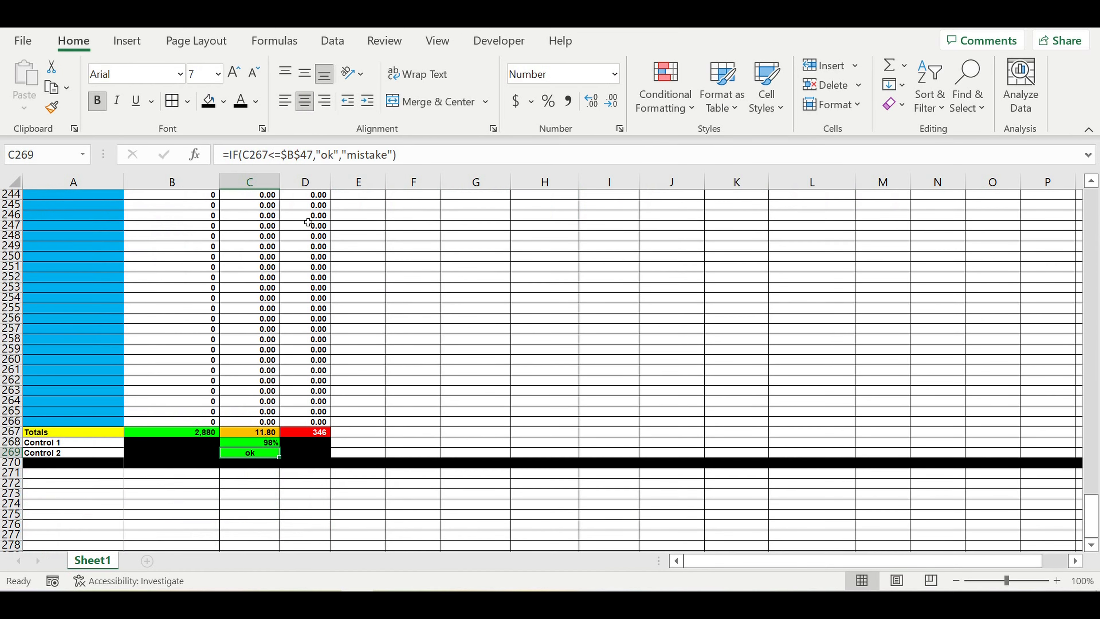
click(309, 160)
scroll(338, 237, up, 3)
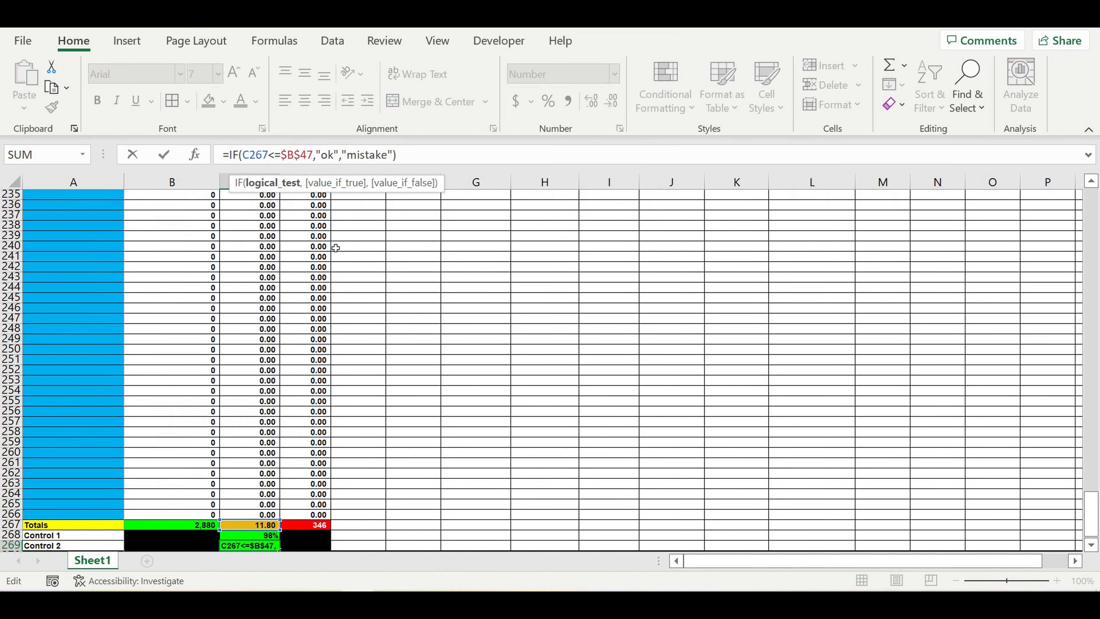
scroll(336, 248, up, 18)
scroll(299, 342, up, 20)
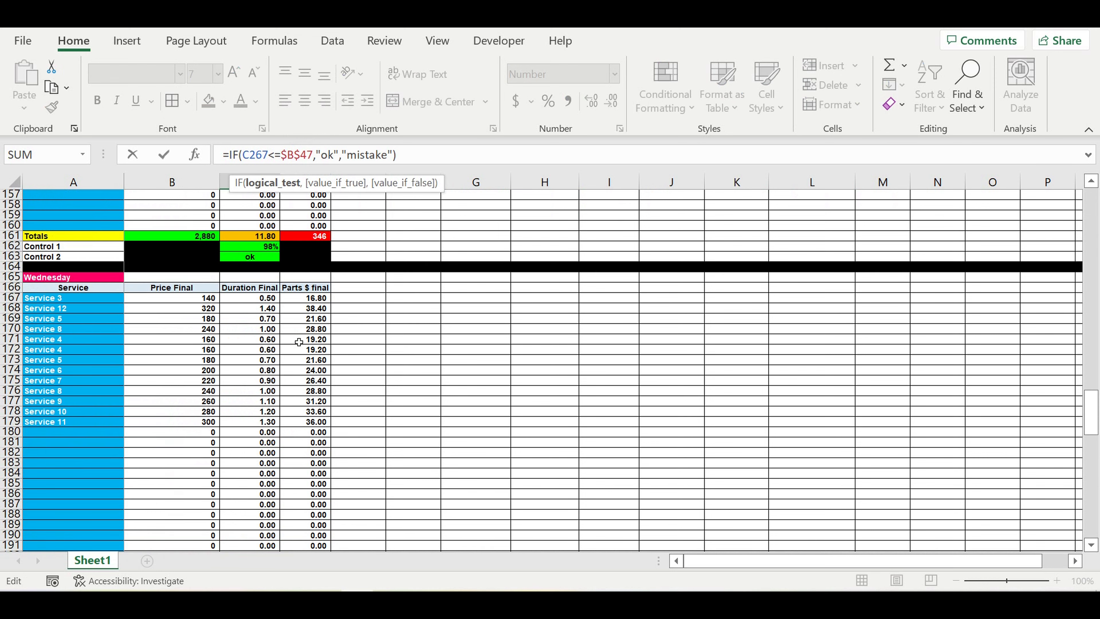
scroll(265, 315, up, 1)
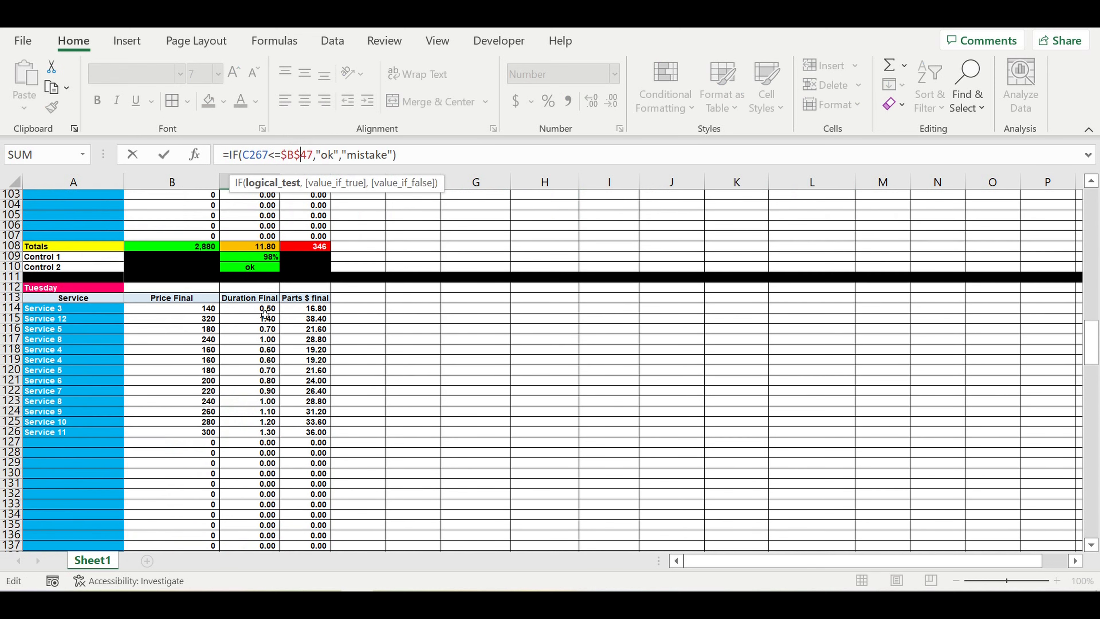
scroll(264, 310, up, 20)
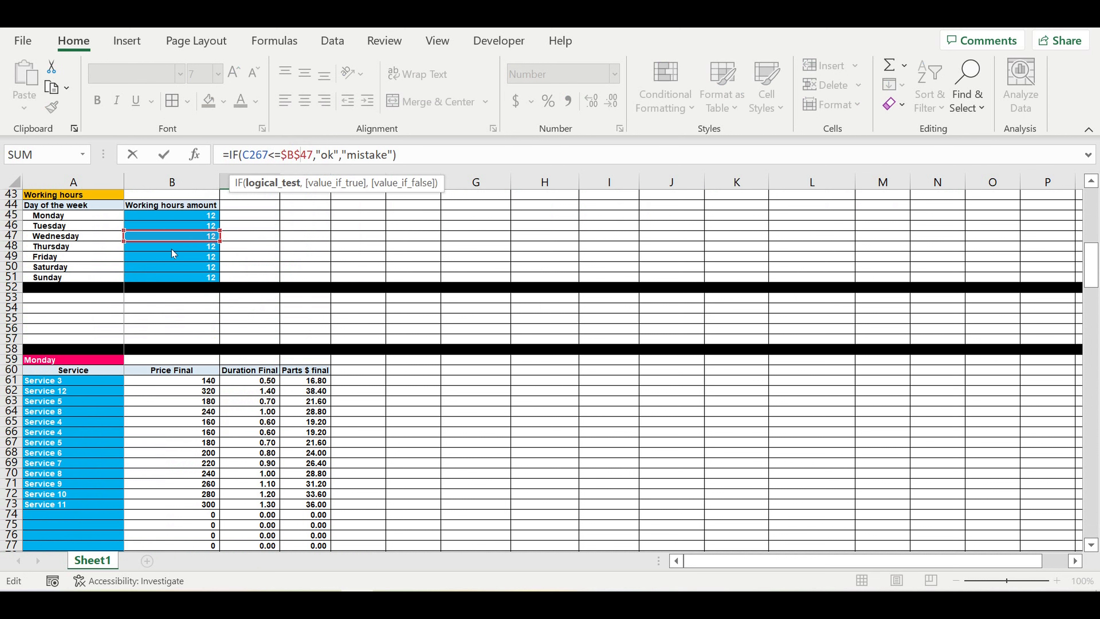
click(179, 246)
key(Return)
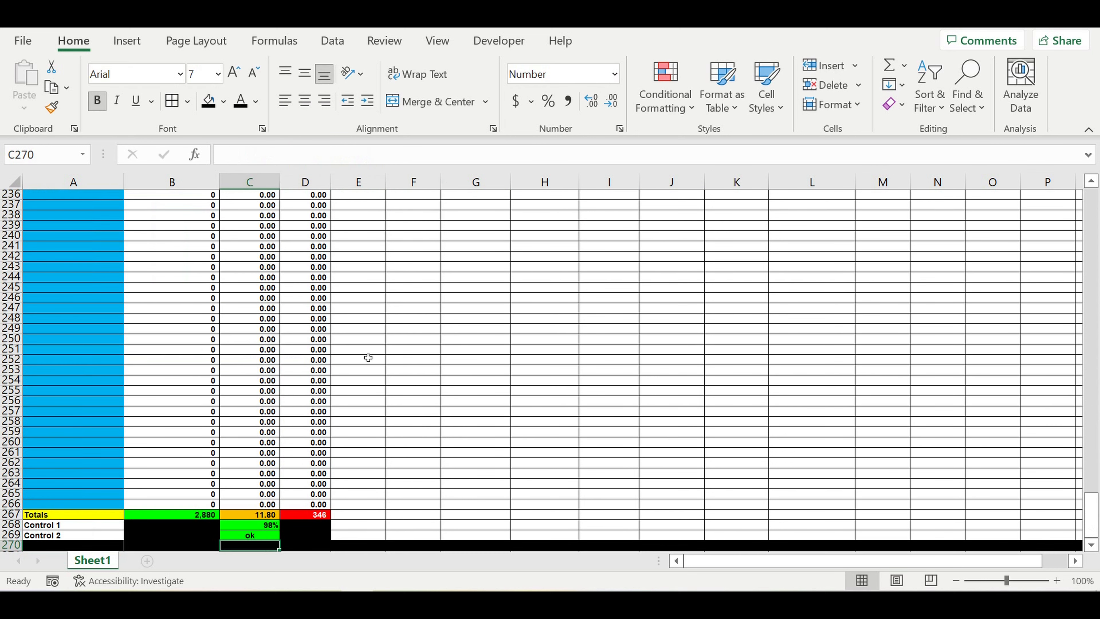
Step: Copy Thursday's rows 218–270 and paste them starting at A271
click(256, 536)
scroll(54, 460, down, 4)
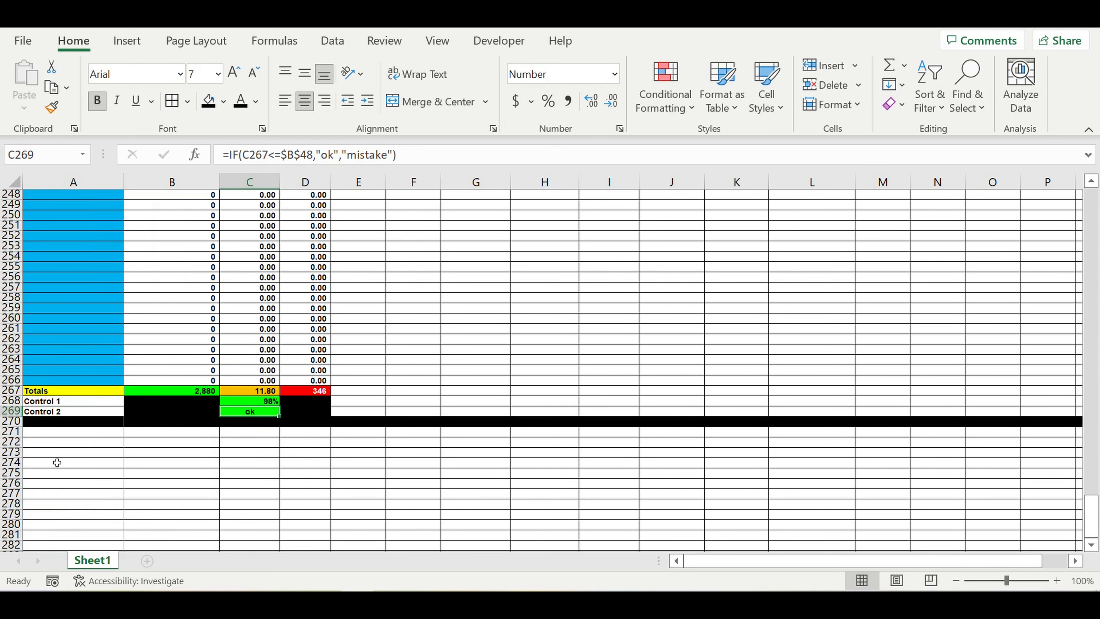
drag(11, 421, 14, 254)
key(ctrl+c)
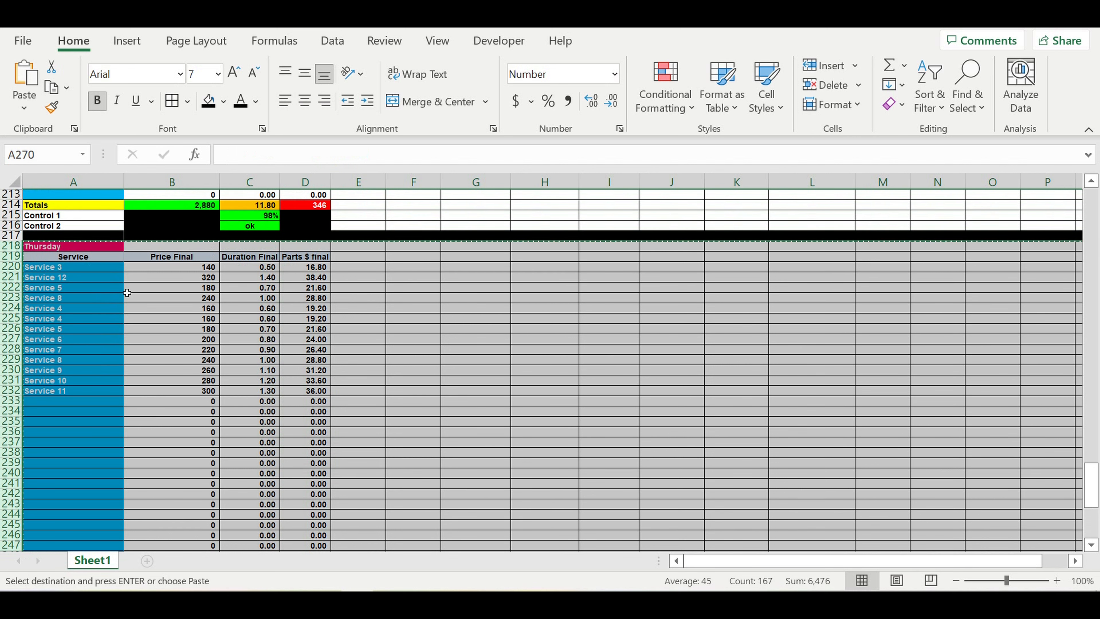
scroll(189, 338, down, 17)
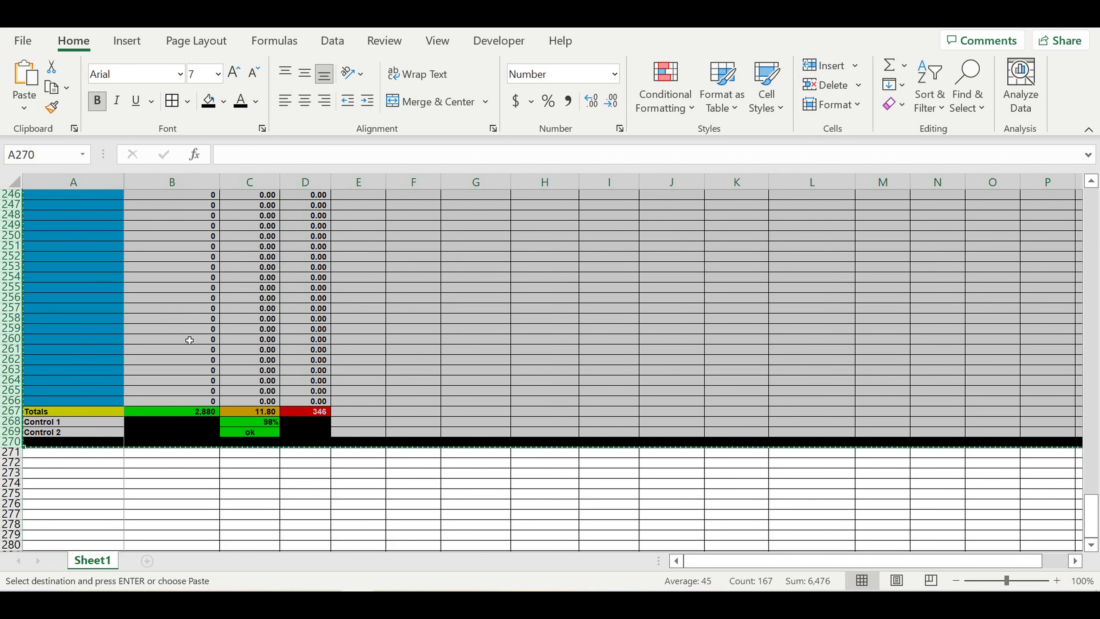
click(75, 267)
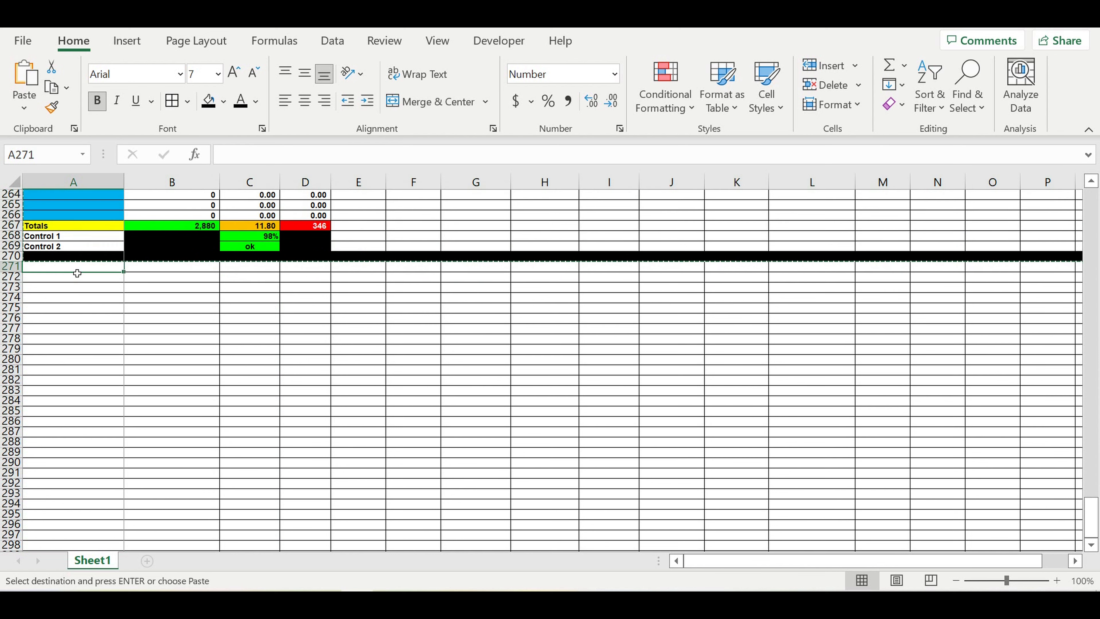
key(ctrl+v)
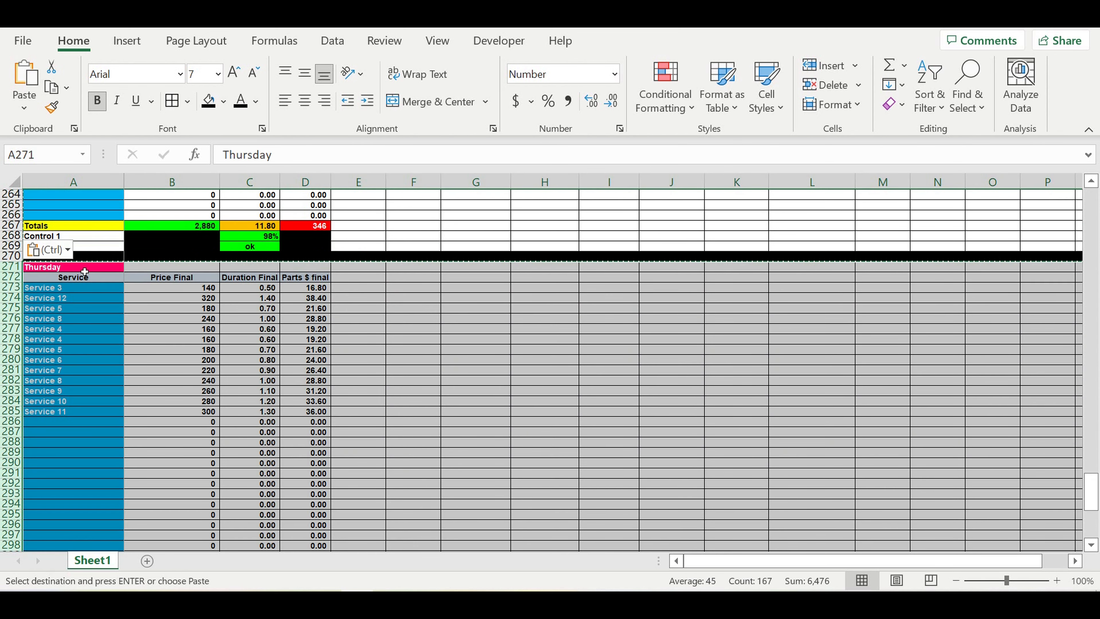
Step: Title the new block Friday and check its VLOOKUP formula
text(Fr)
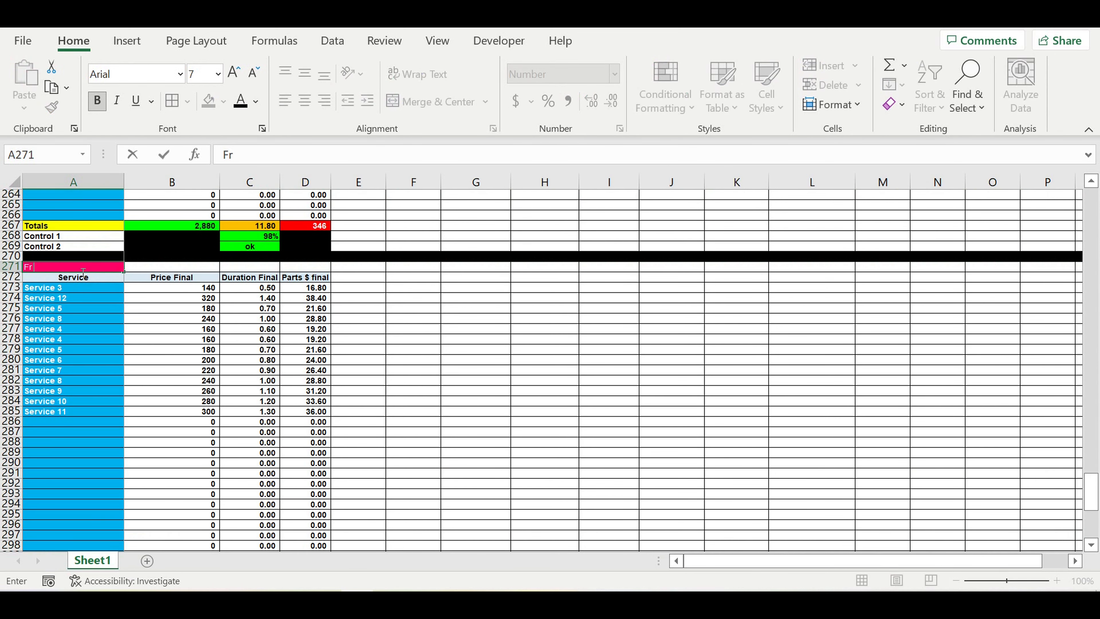
text(iday)
key(Return)
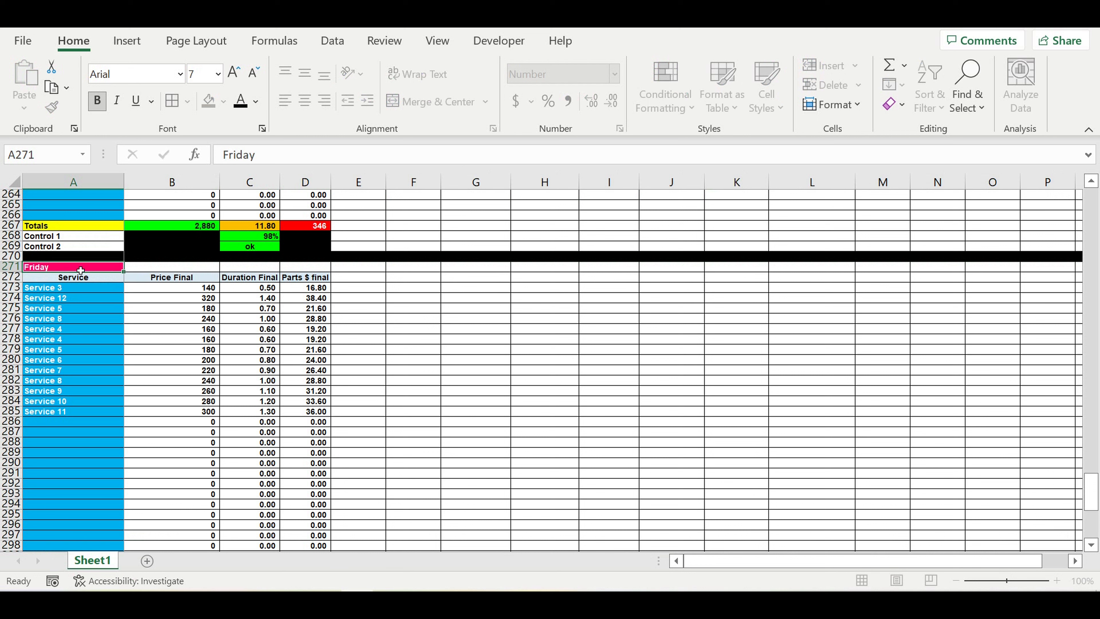
click(148, 321)
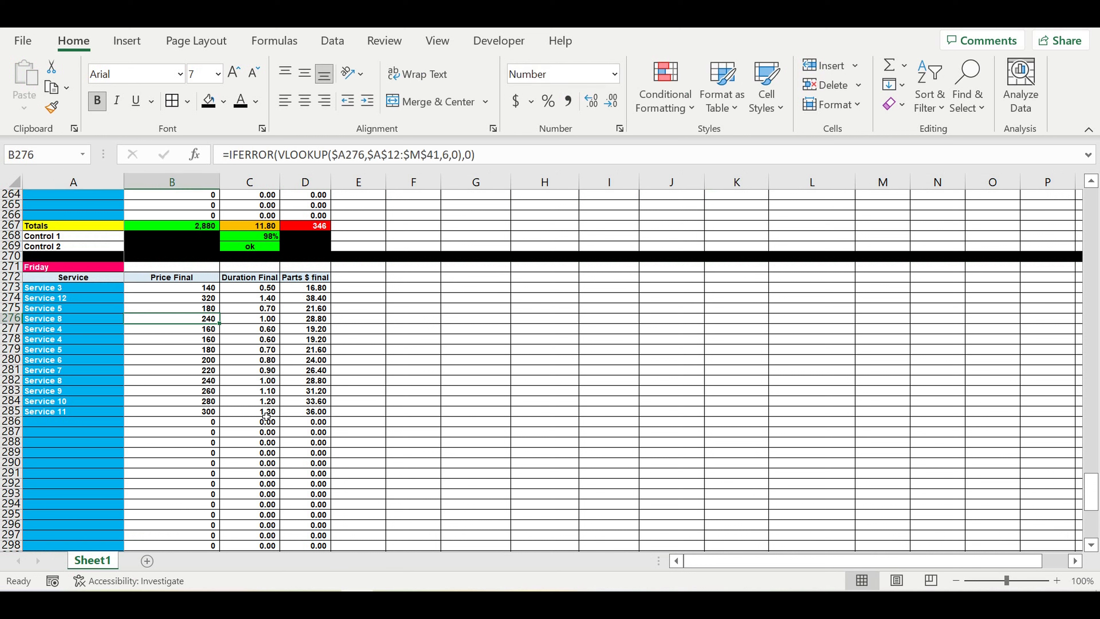
scroll(276, 416, down, 9)
Step: Change Friday's Control 1 in C321 to =C320/$B$49
click(253, 509)
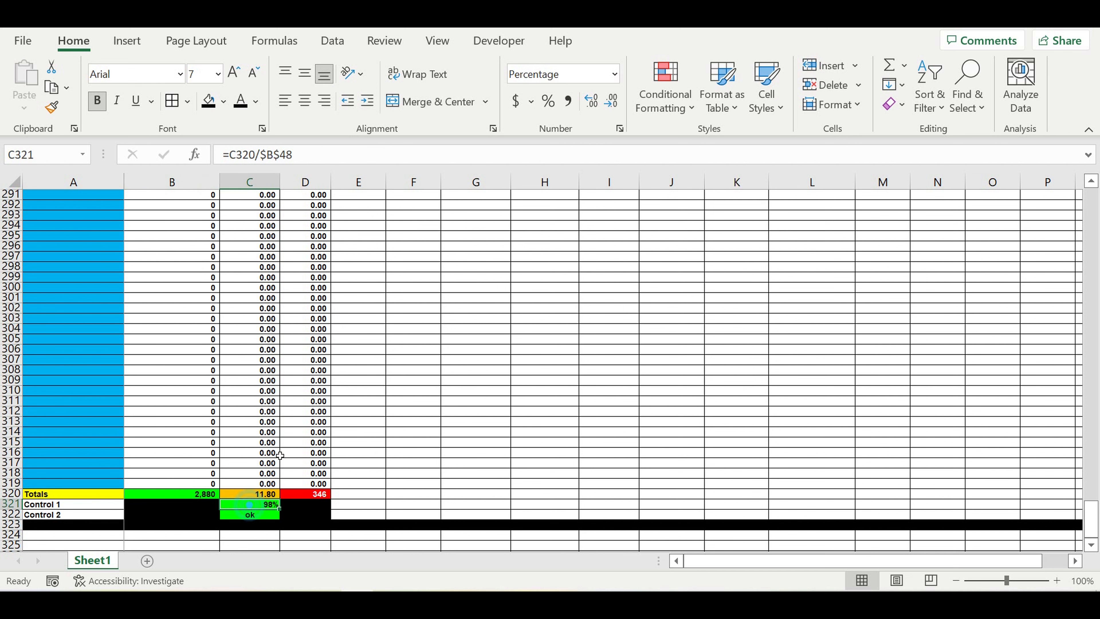
click(293, 155)
drag(1090, 483, 1086, 237)
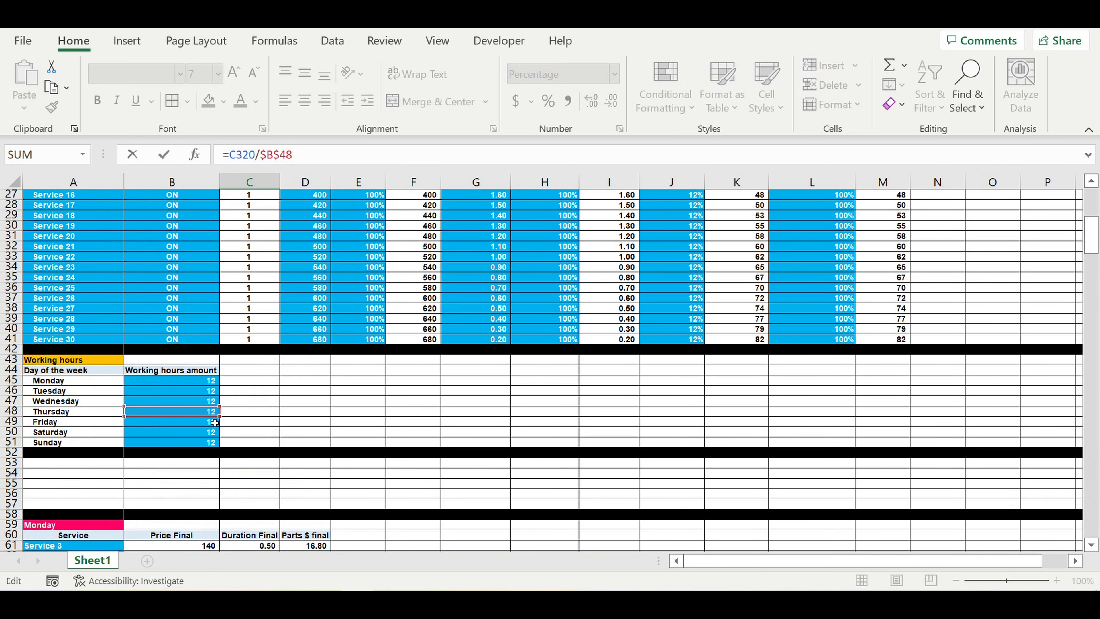
click(163, 422)
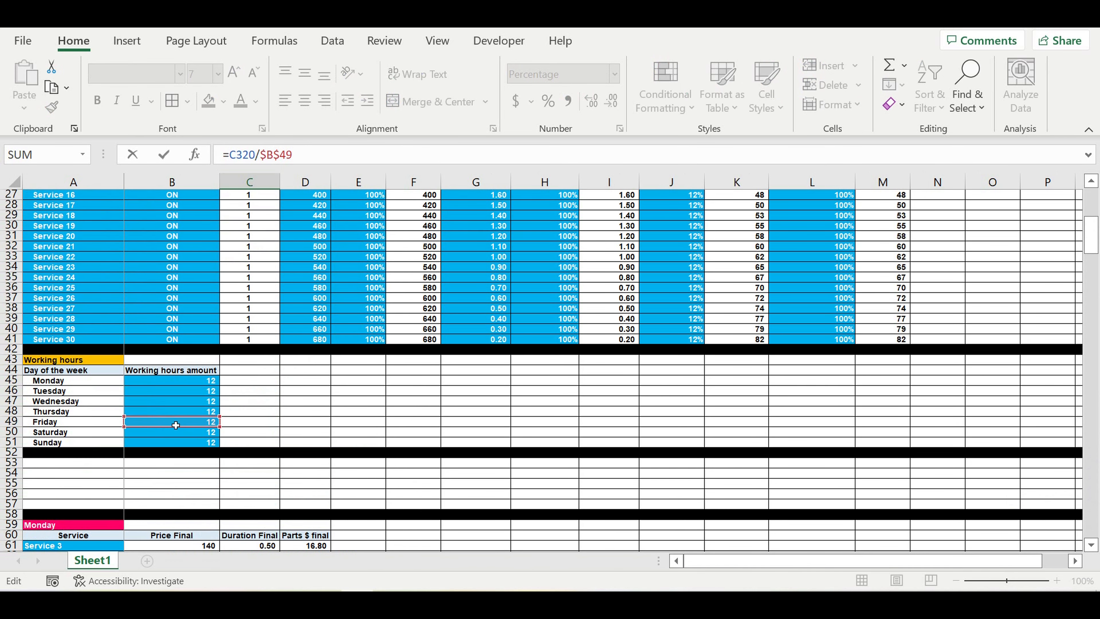
key(Return)
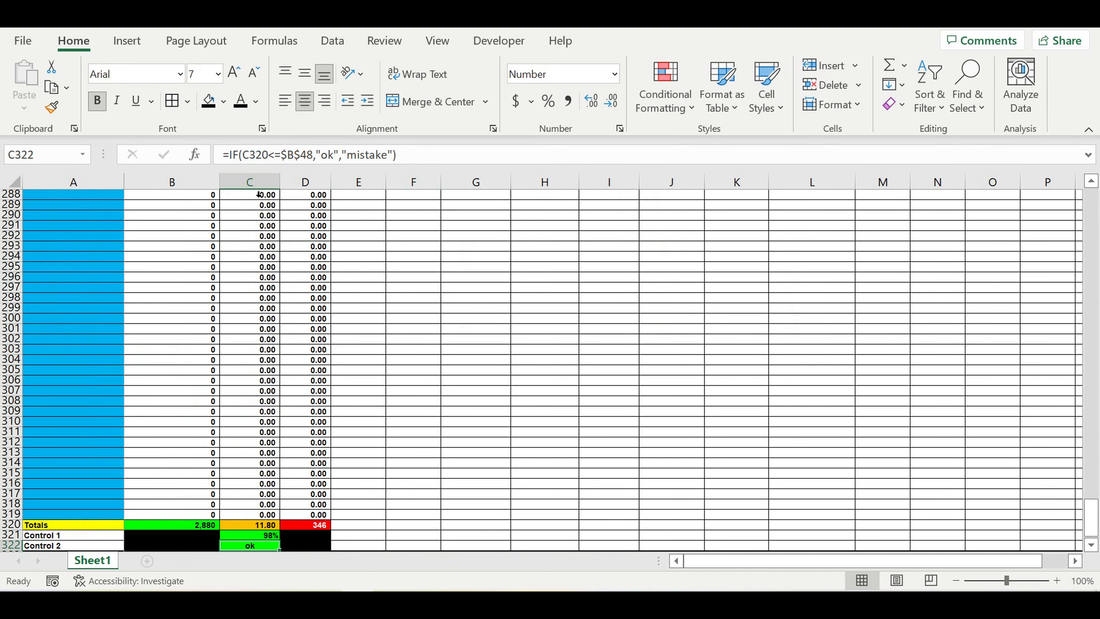
Step: Move Friday's Control 2 hours reference in C322 from B48 to B49
click(255, 155)
drag(1091, 503, 1070, 195)
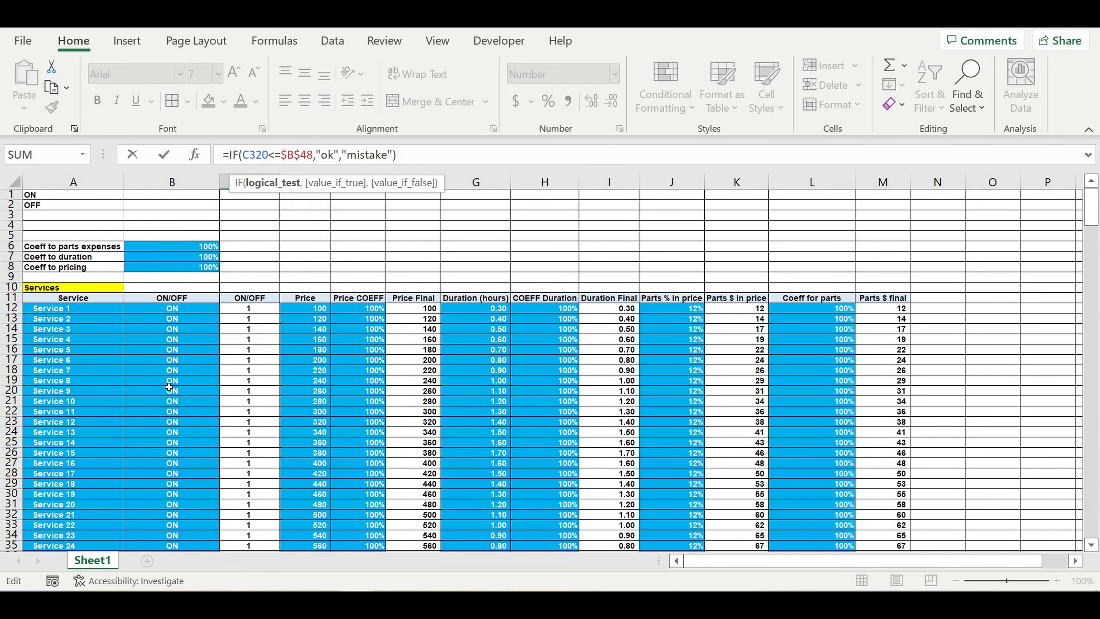
scroll(169, 387, down, 10)
drag(195, 376, 195, 387)
key(Return)
scroll(251, 381, down, 5)
scroll(250, 376, up, 5)
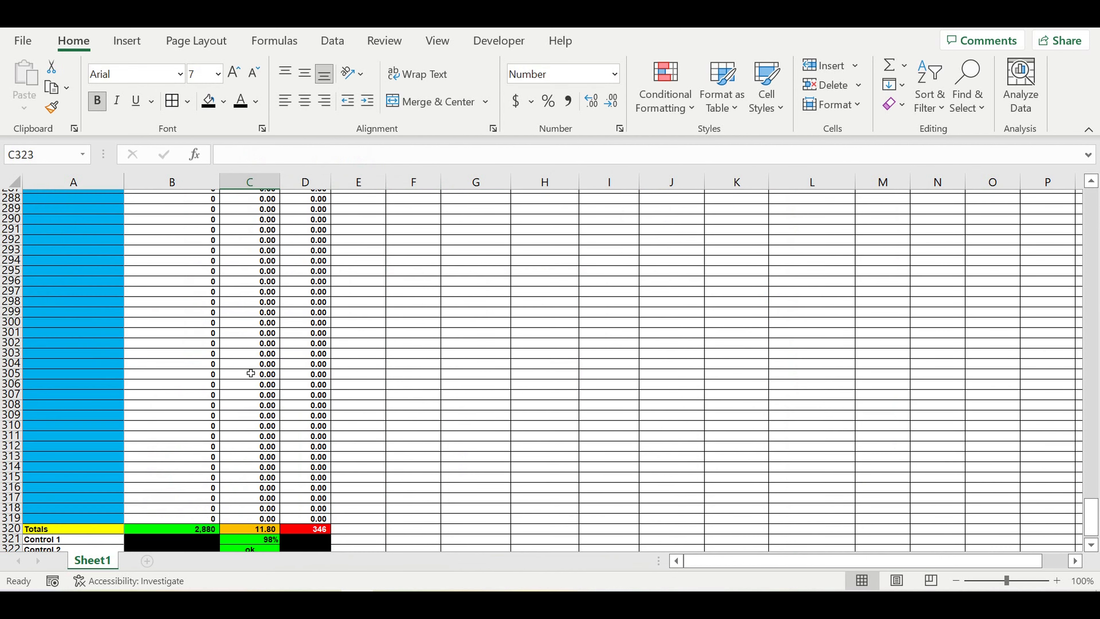
scroll(251, 372, up, 13)
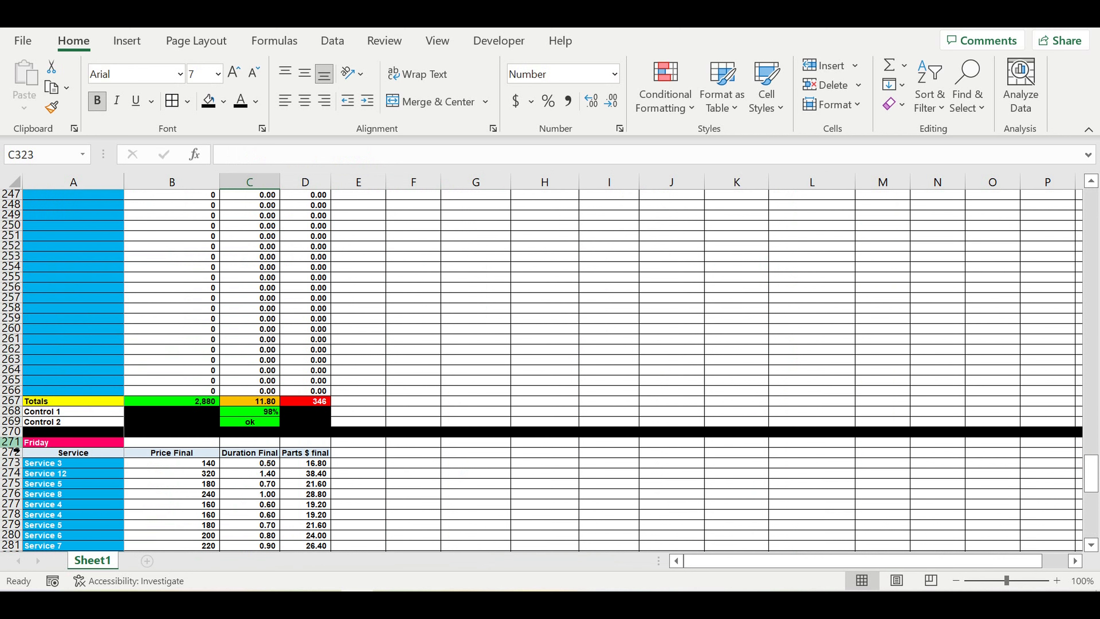
Step: Copy Friday's rows 271–323 and paste them starting at A324
click(12, 442)
drag(12, 475, 5, 541)
key(ctrl+c)
scroll(147, 422, down, 5)
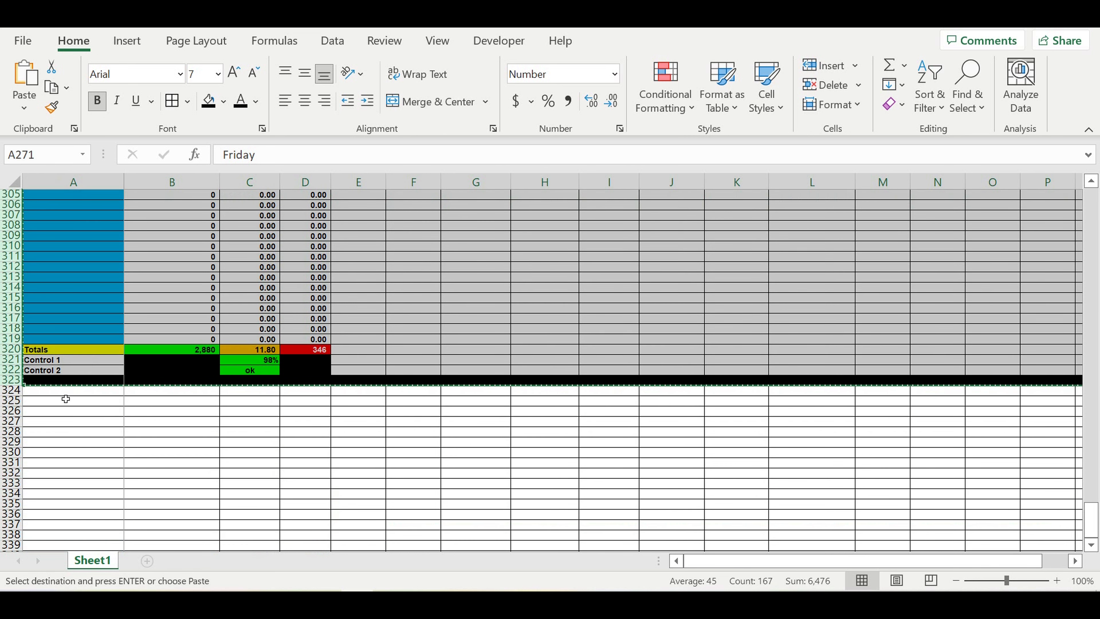
click(67, 392)
key(ctrl+v)
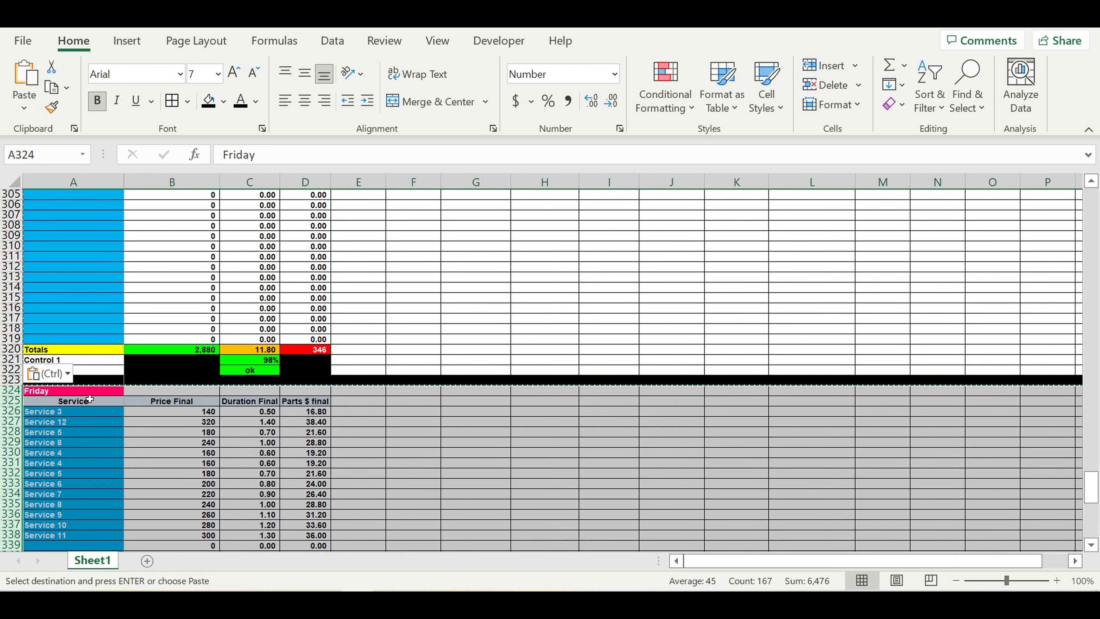
Step: Retitle the pasted block in A324 as Saturday
click(74, 394)
key(Escape)
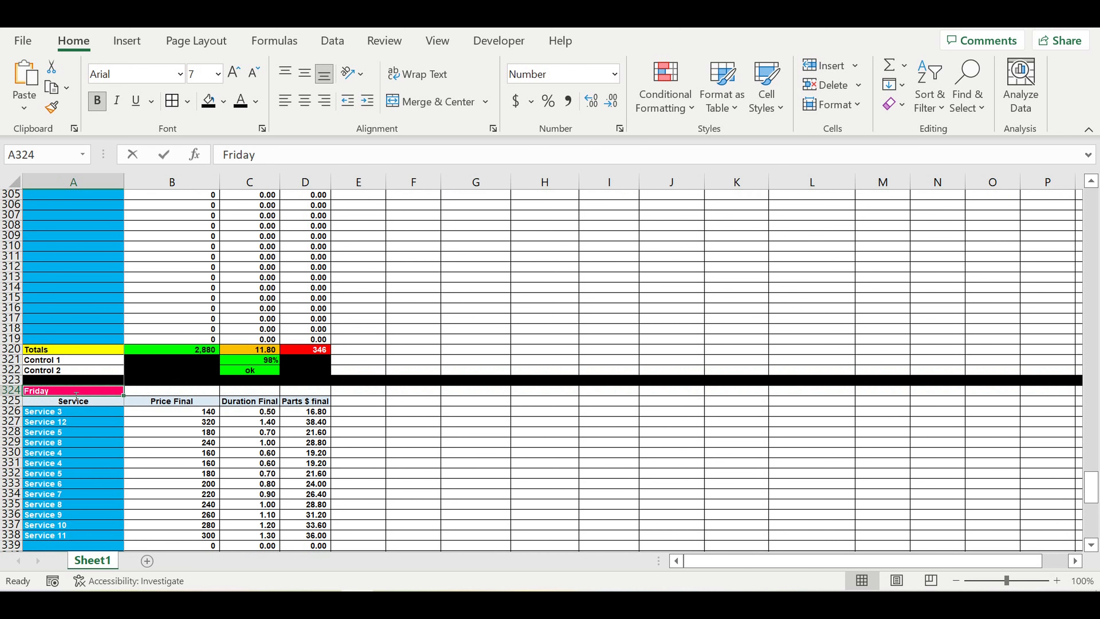
text(Satu)
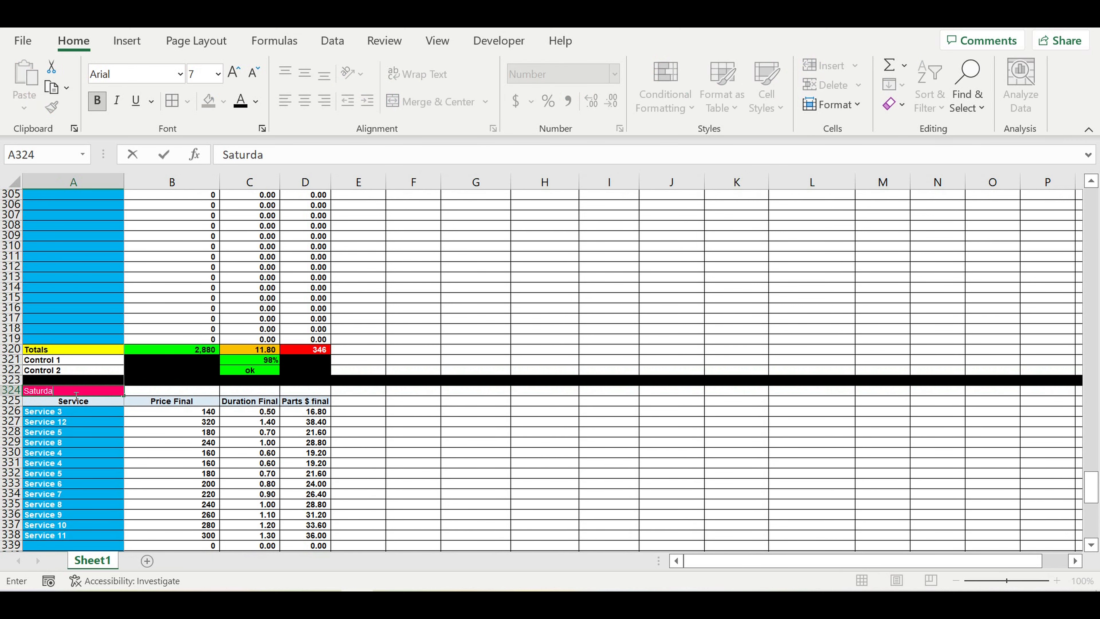
text(rday)
key(Return)
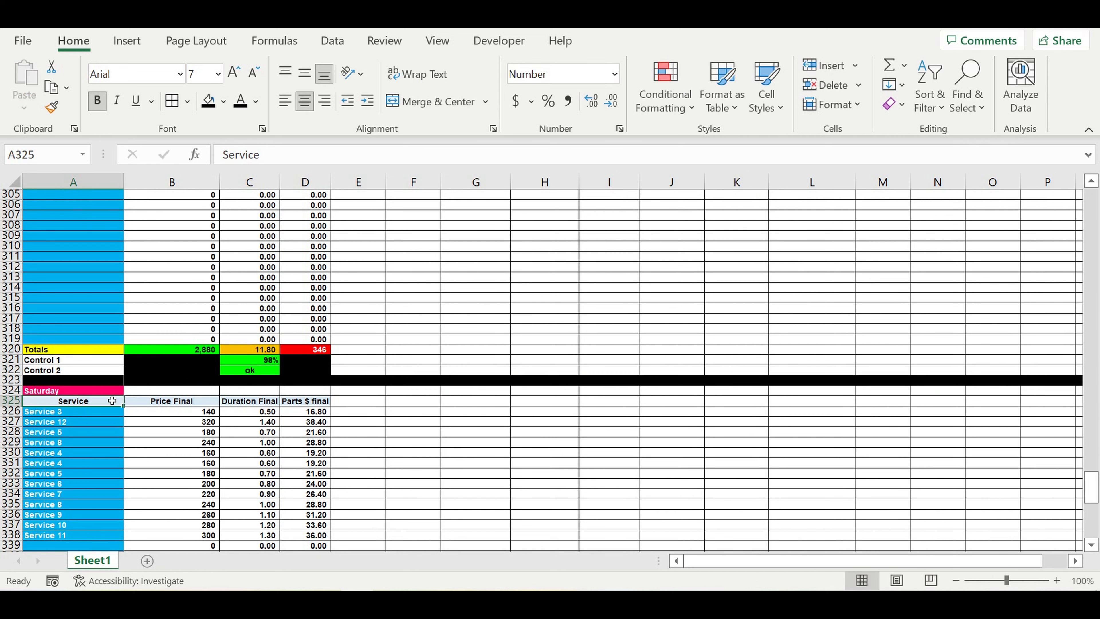
Step: Shift Saturday's Control 1 hours reference in C374 from $B$49 to B50
scroll(120, 402, down, 18)
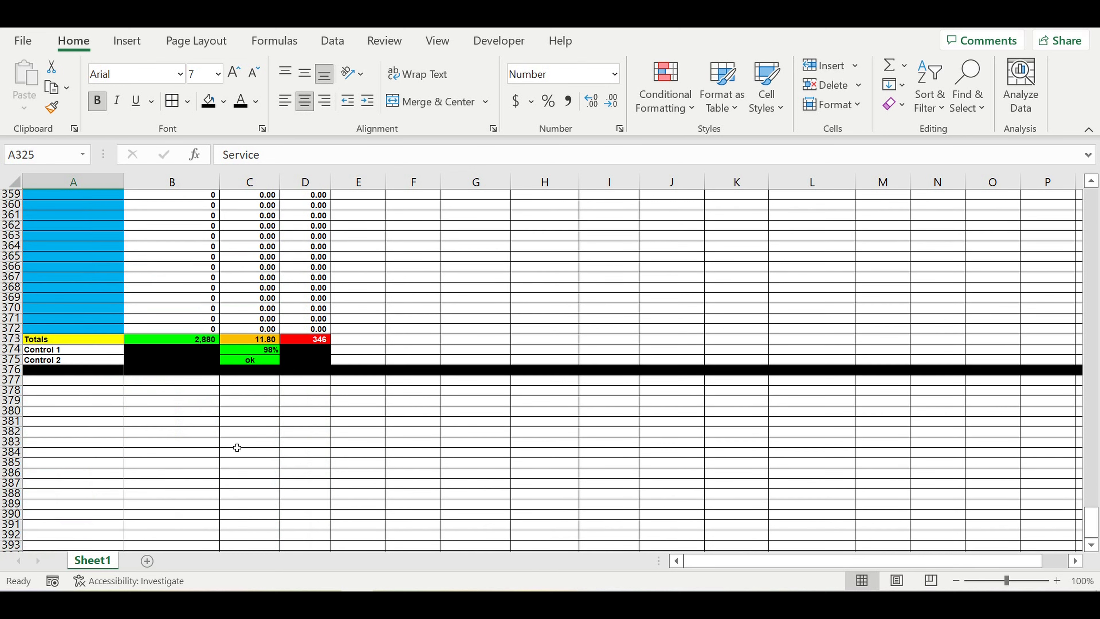
click(261, 351)
click(269, 158)
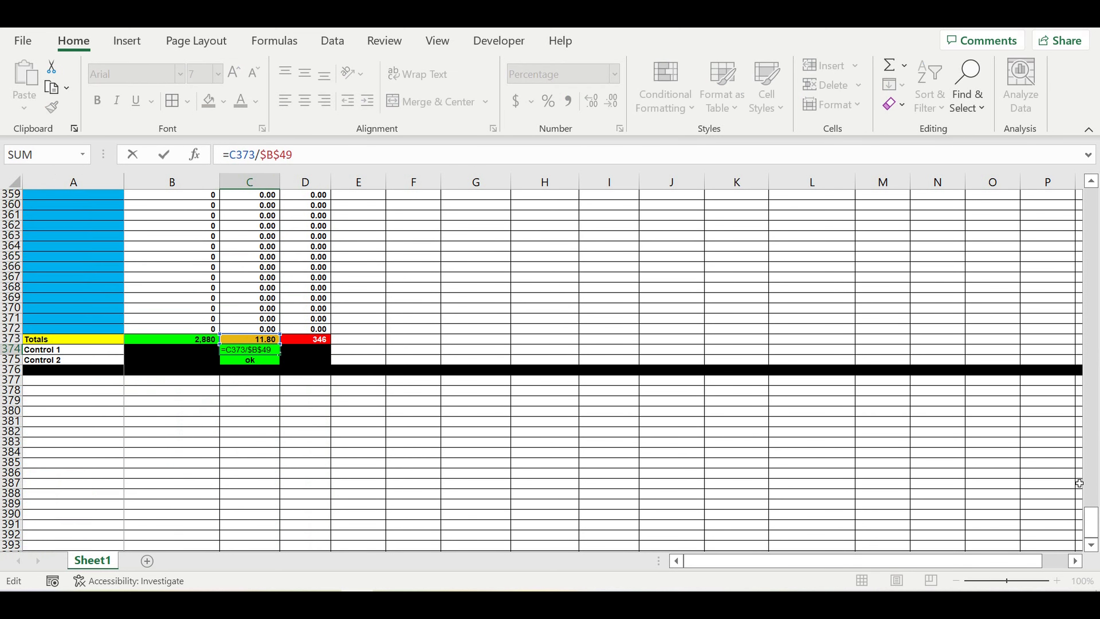
drag(1090, 525, 1095, 63)
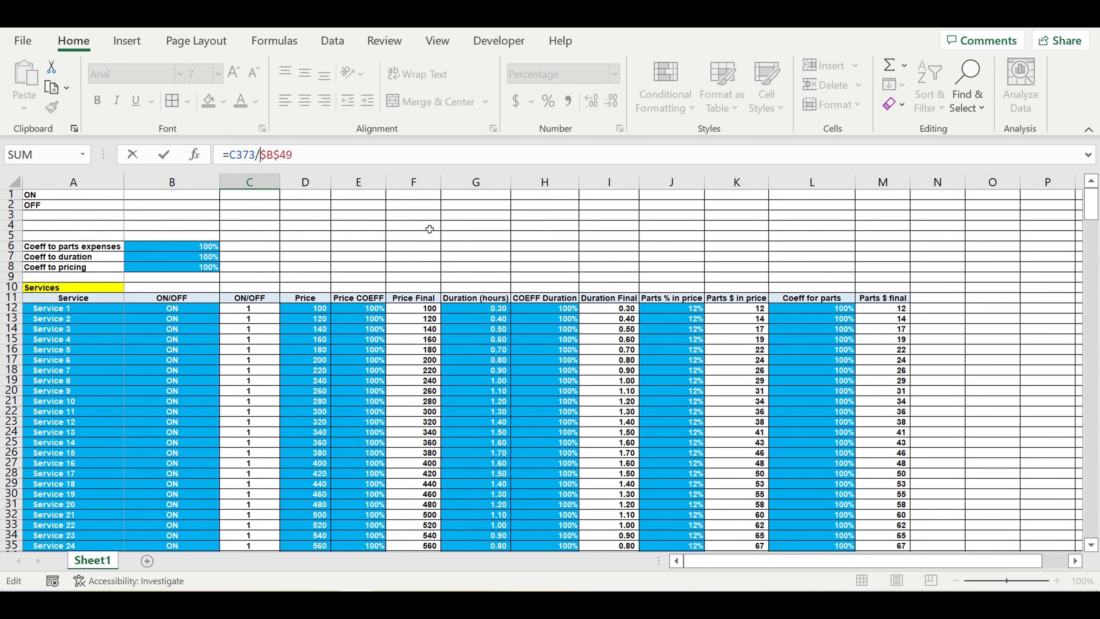
scroll(366, 453, down, 9)
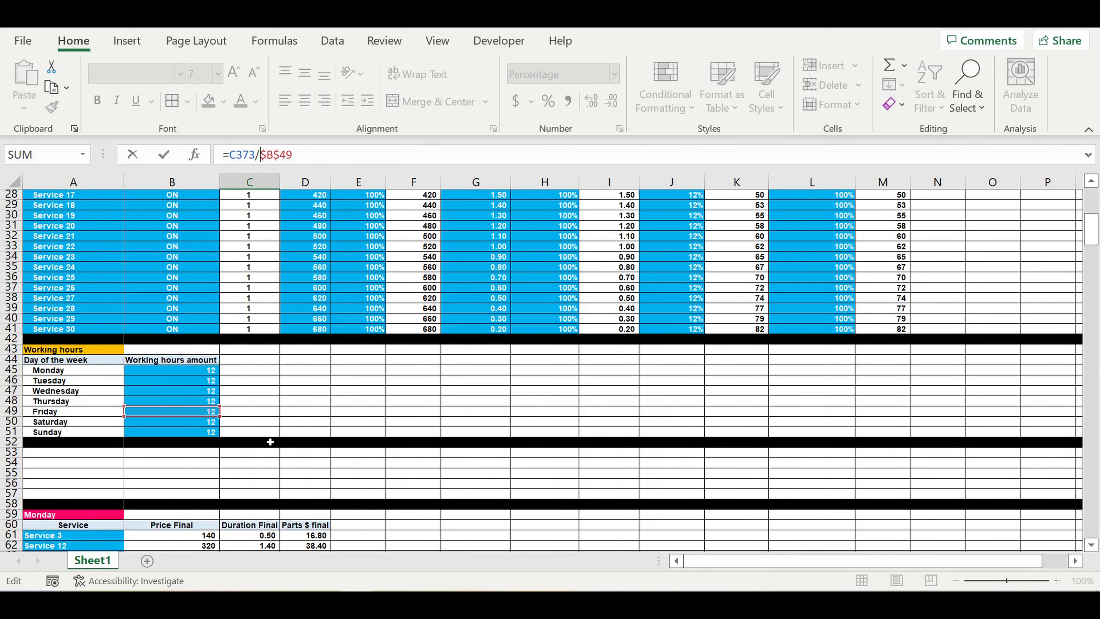
drag(170, 418, 170, 427)
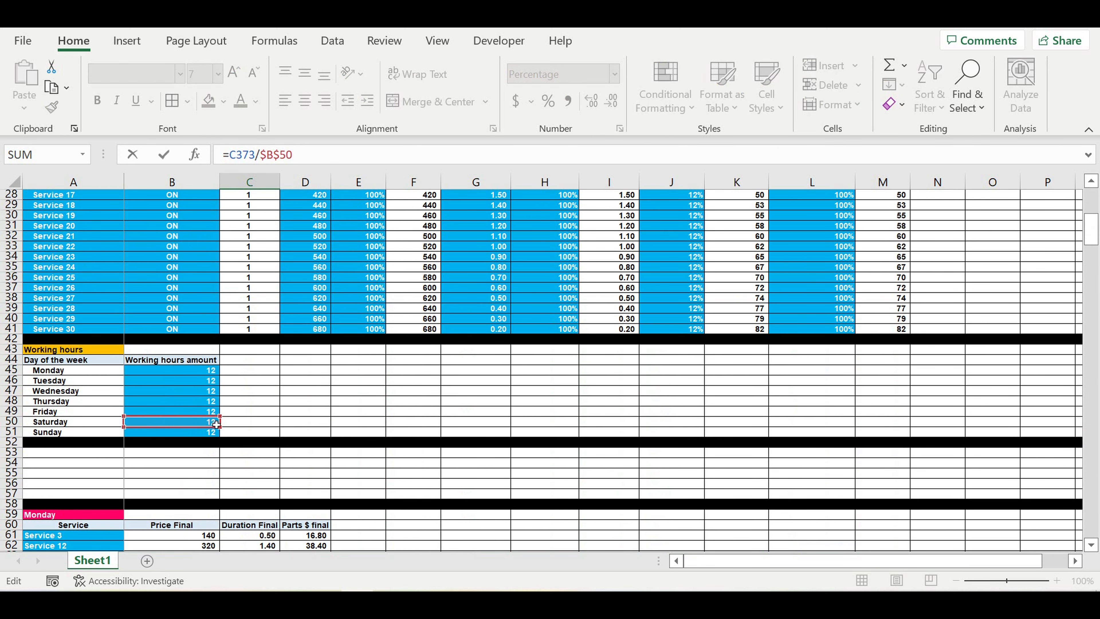
key(Return)
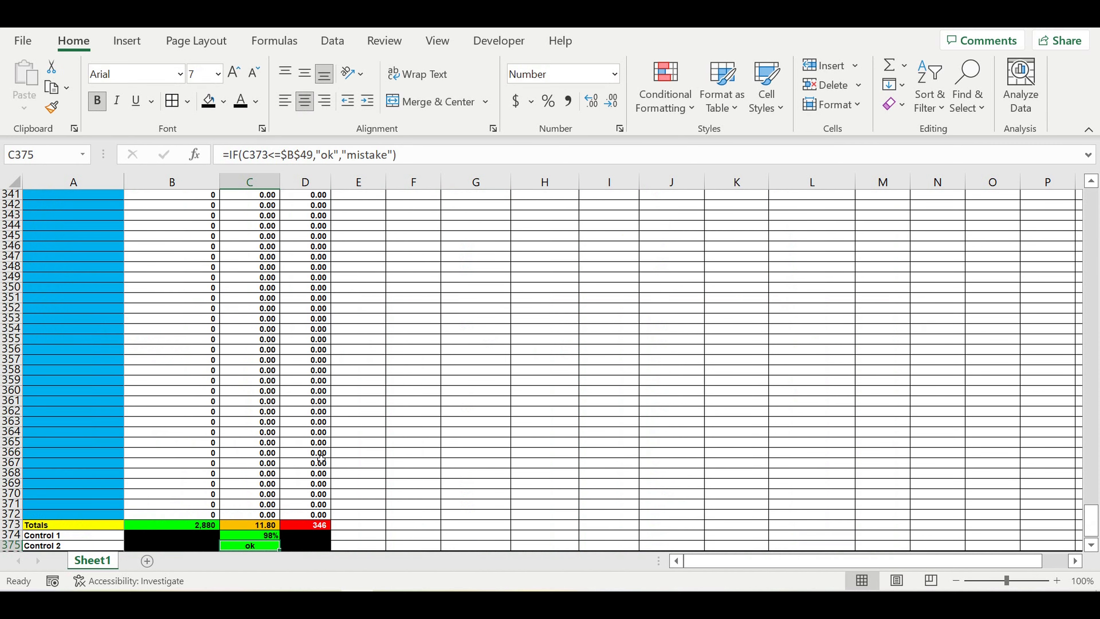
Step: Shift Saturday's Control 2 hours reference in C375 from $B$49 to B50
scroll(321, 459, down, 3)
click(282, 154)
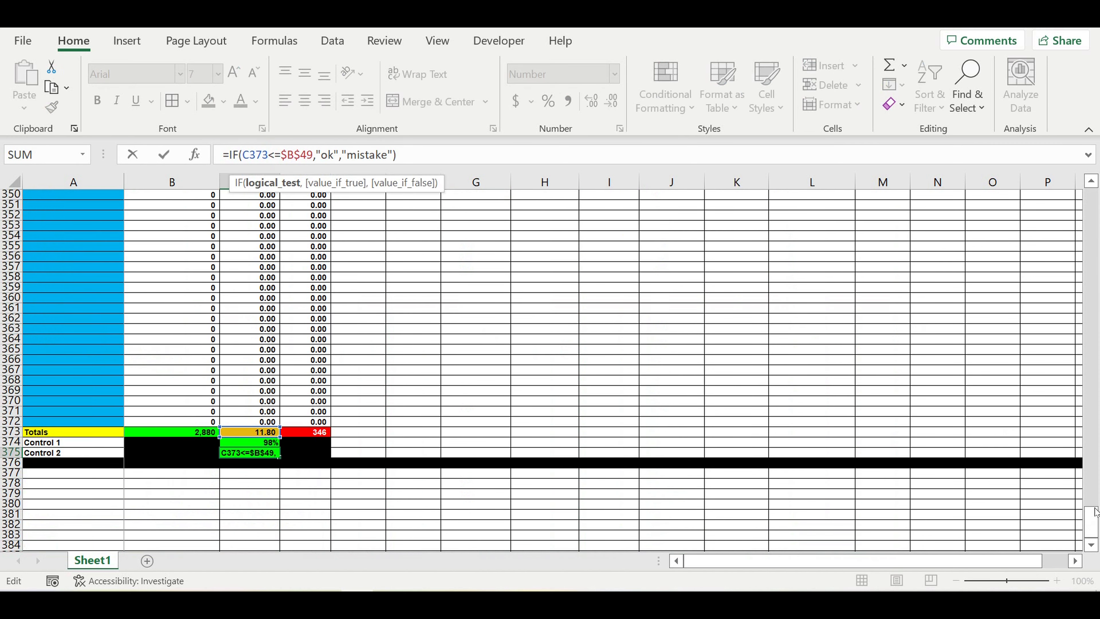
drag(1091, 518, 1098, 74)
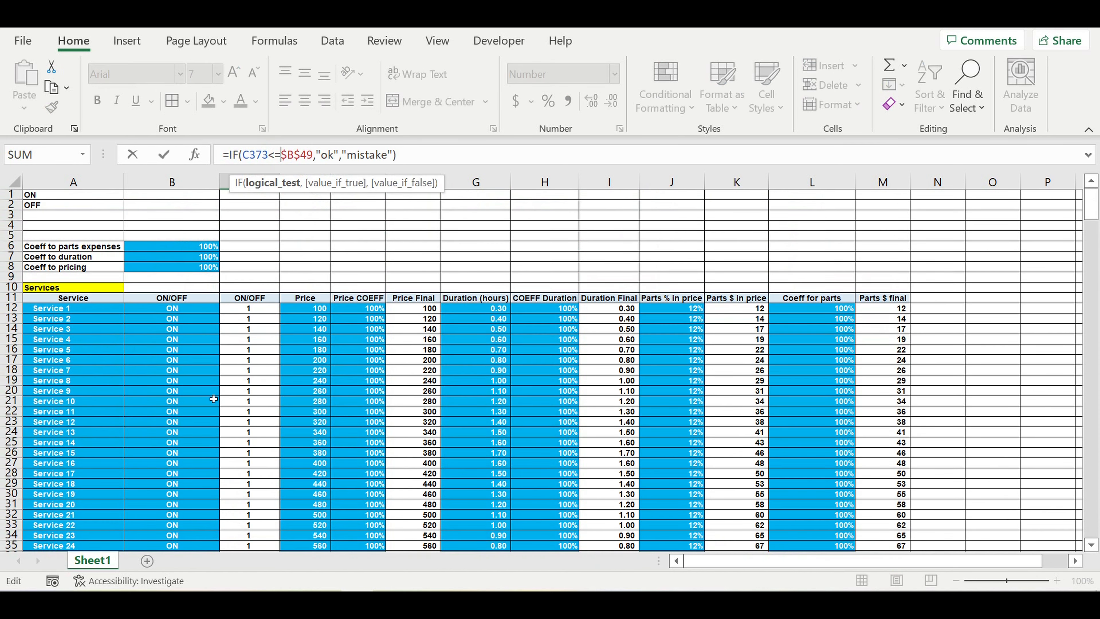
scroll(213, 398, down, 9)
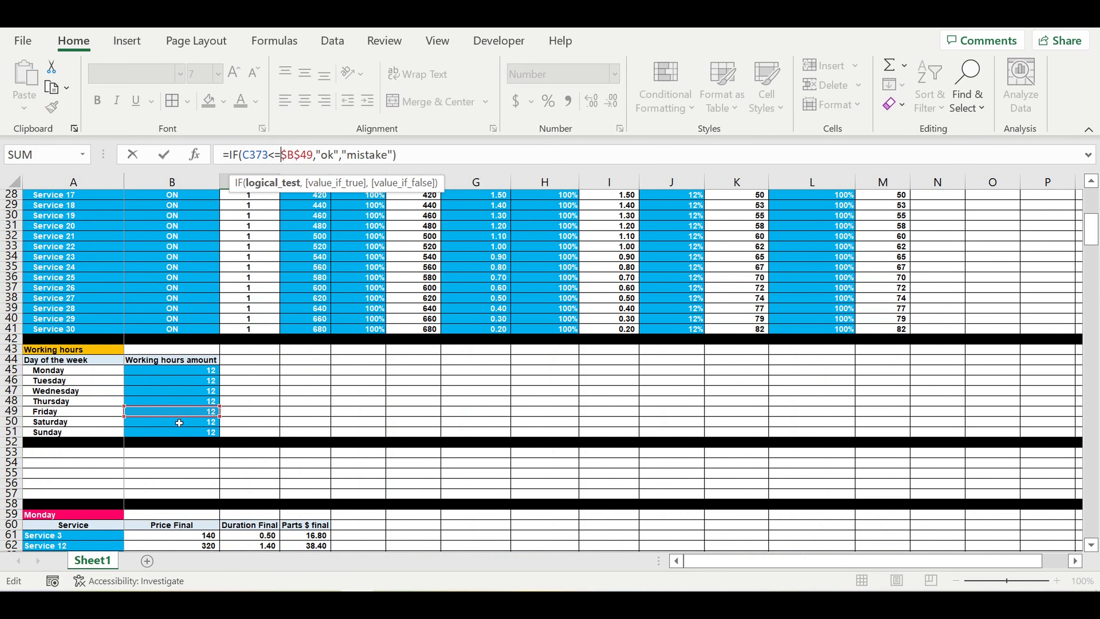
drag(179, 417, 190, 427)
key(Return)
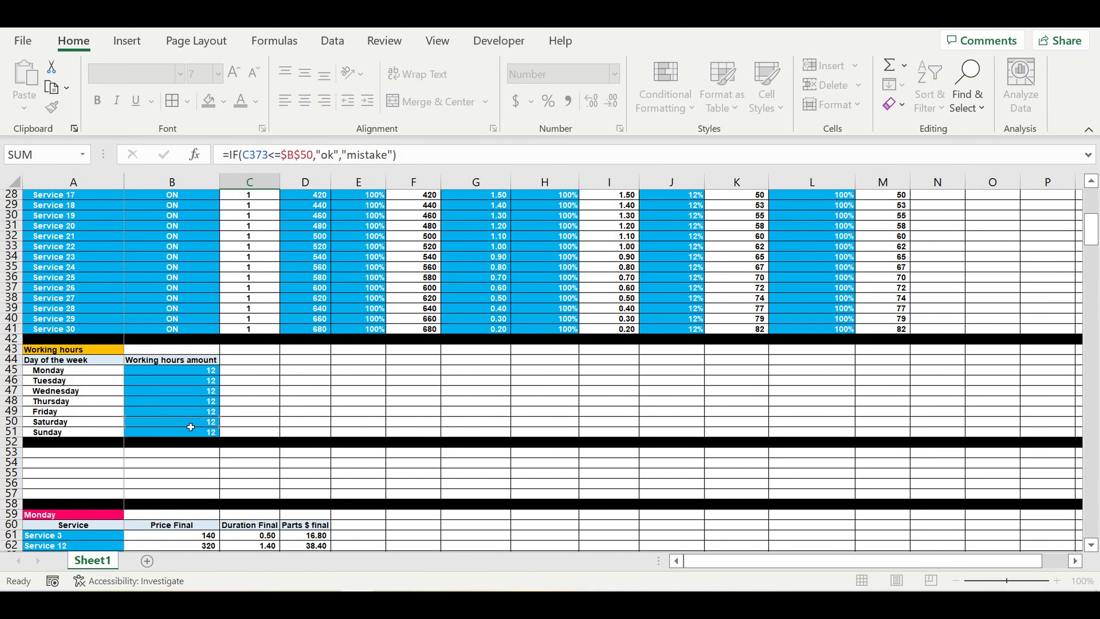
scroll(258, 410, down, 3)
scroll(247, 386, up, 4)
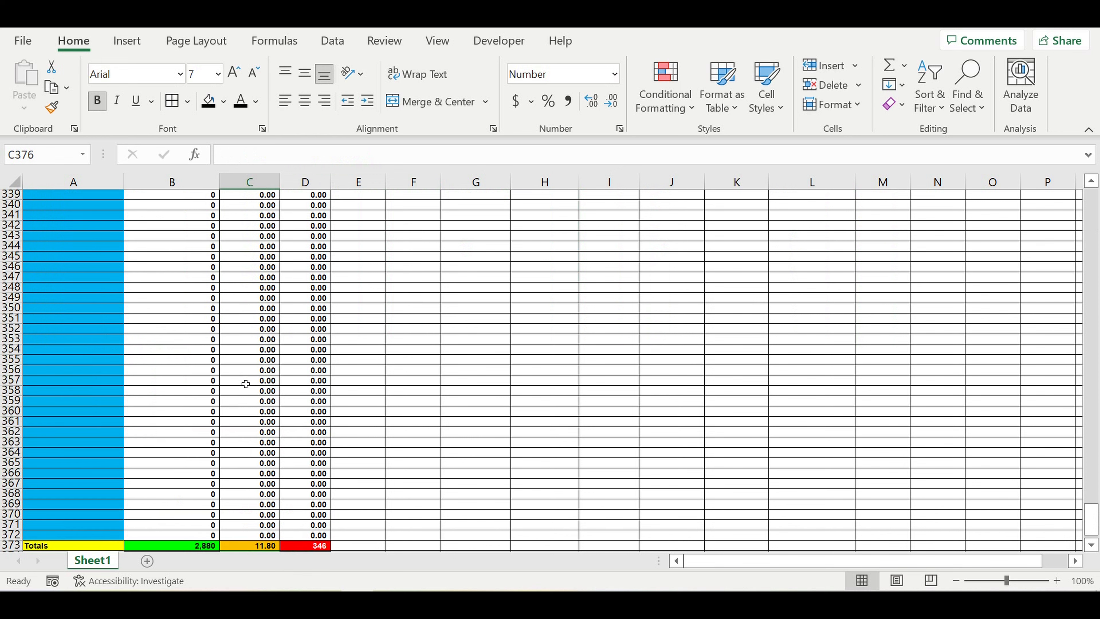
scroll(230, 359, up, 10)
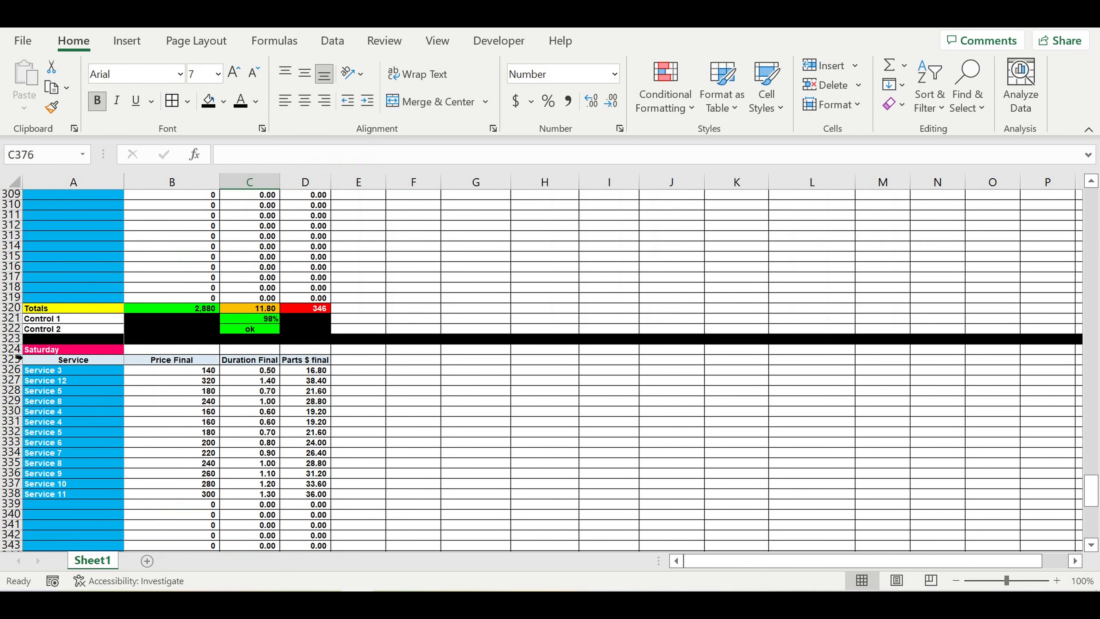
Step: Copy the Saturday table rows to A377 and overwrite the copy's title with Sunday
drag(12, 349, 26, 537)
key(ctrl+c)
scroll(130, 457, down, 3)
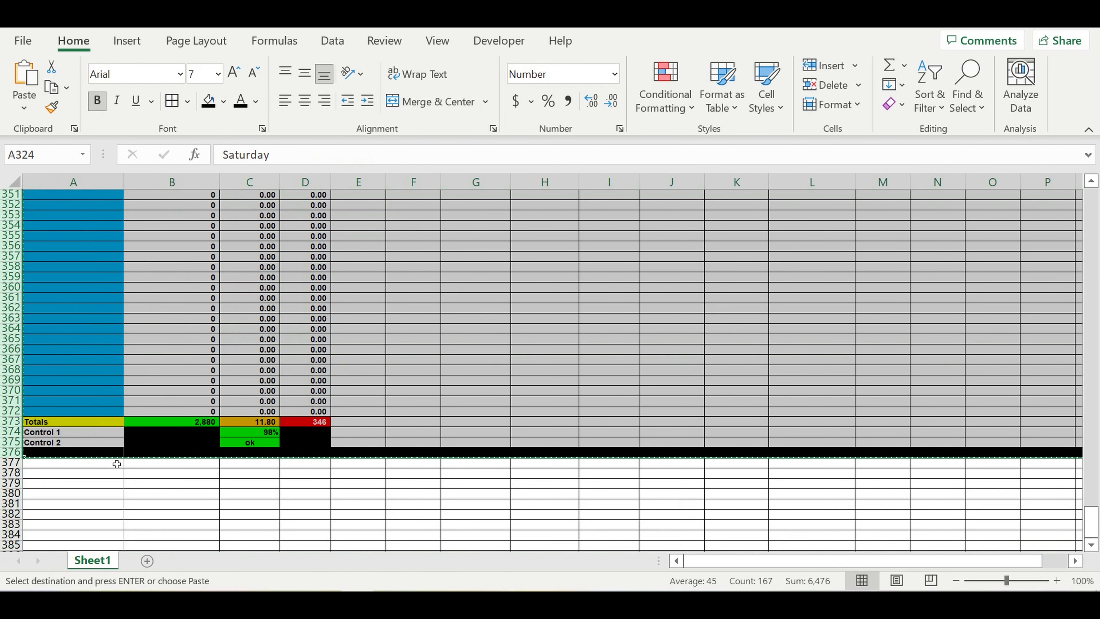
click(75, 464)
key(ctrl+v)
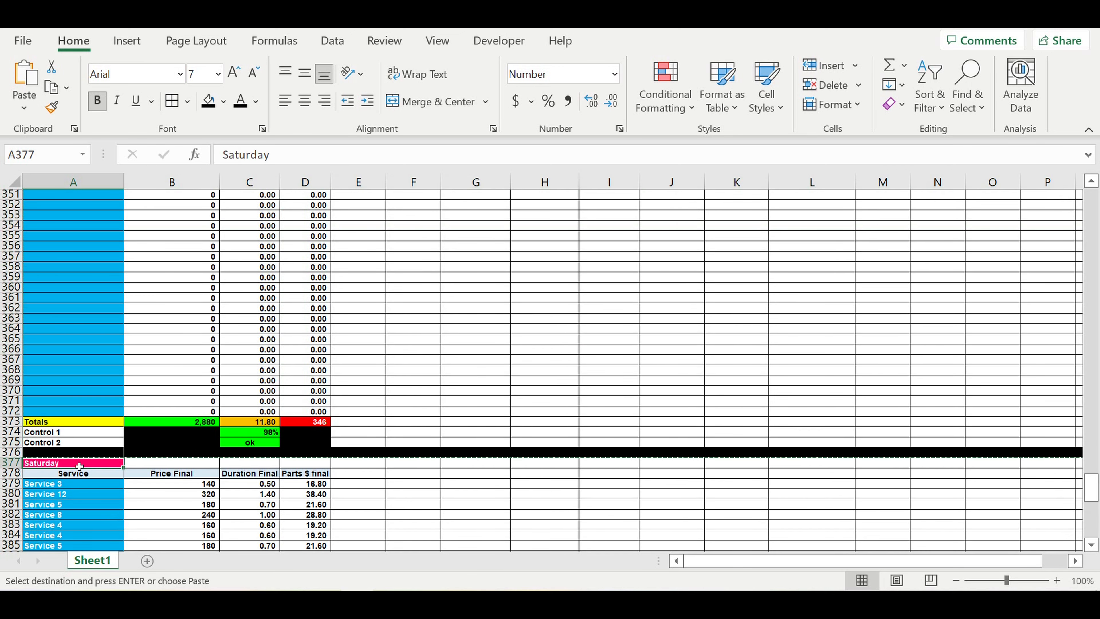
text(S)
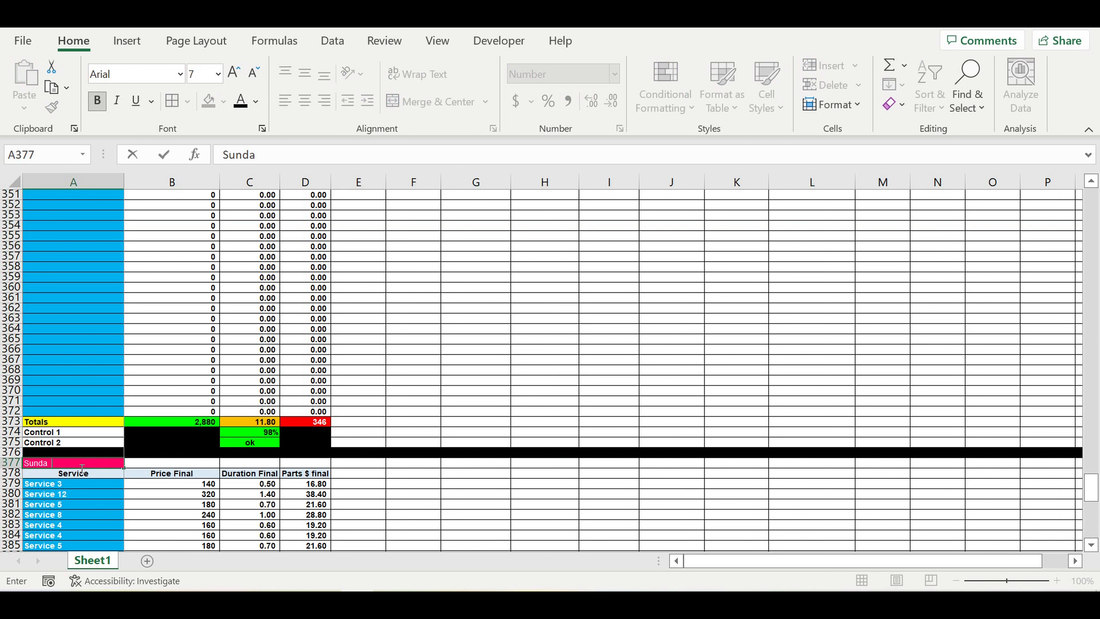
key(Return)
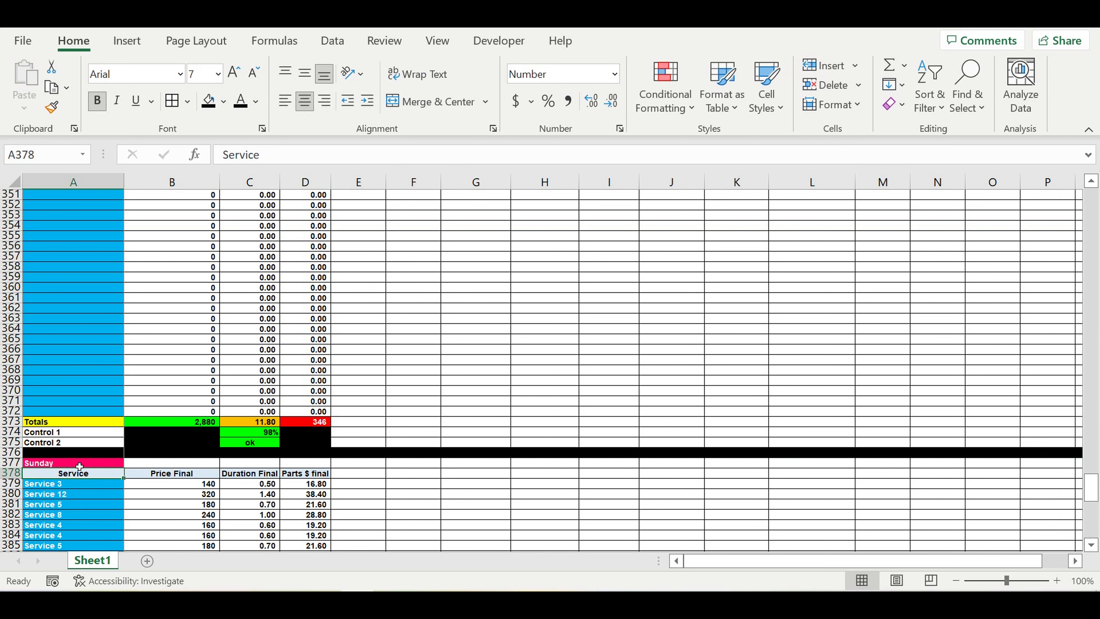
Step: Move Sunday's Control 1 hours reference in C427 from $B$50 to B51
scroll(212, 448, down, 6)
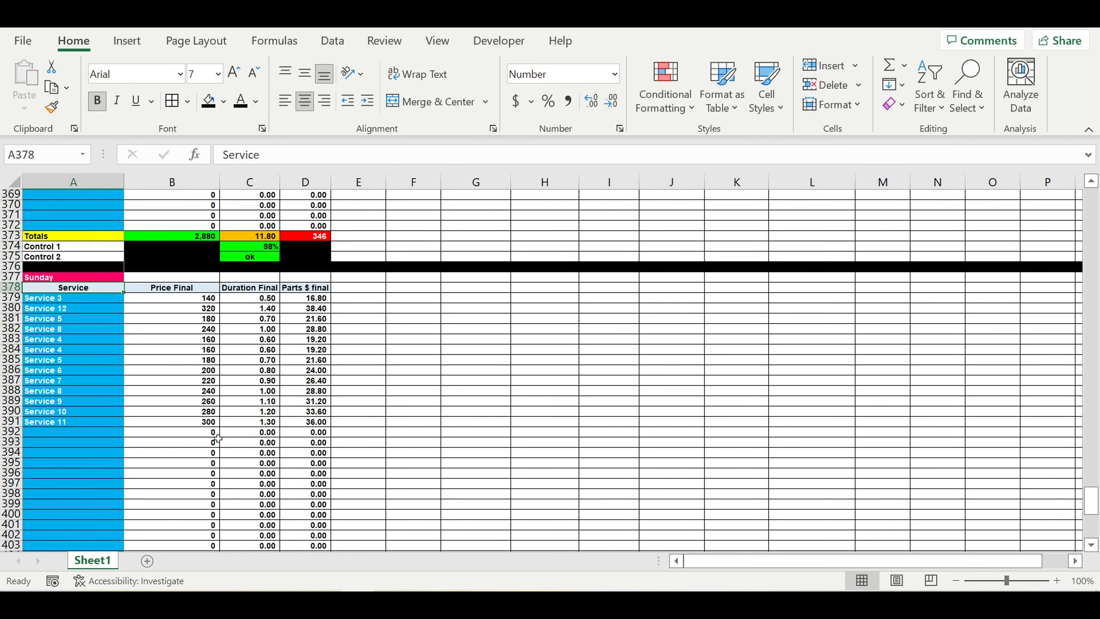
scroll(219, 436, down, 13)
click(251, 394)
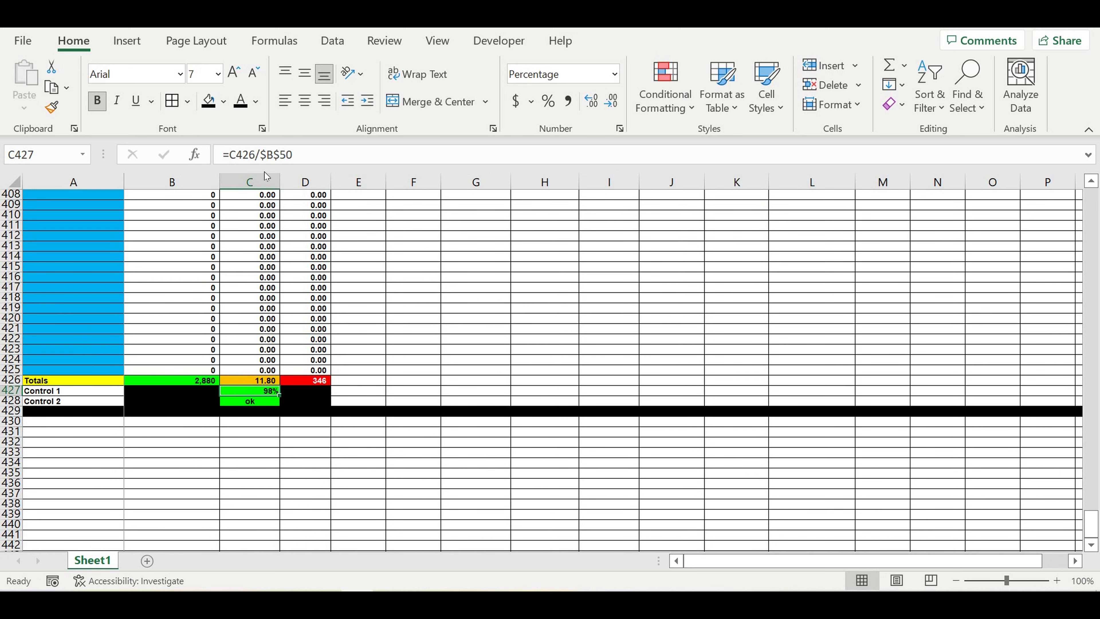
click(308, 156)
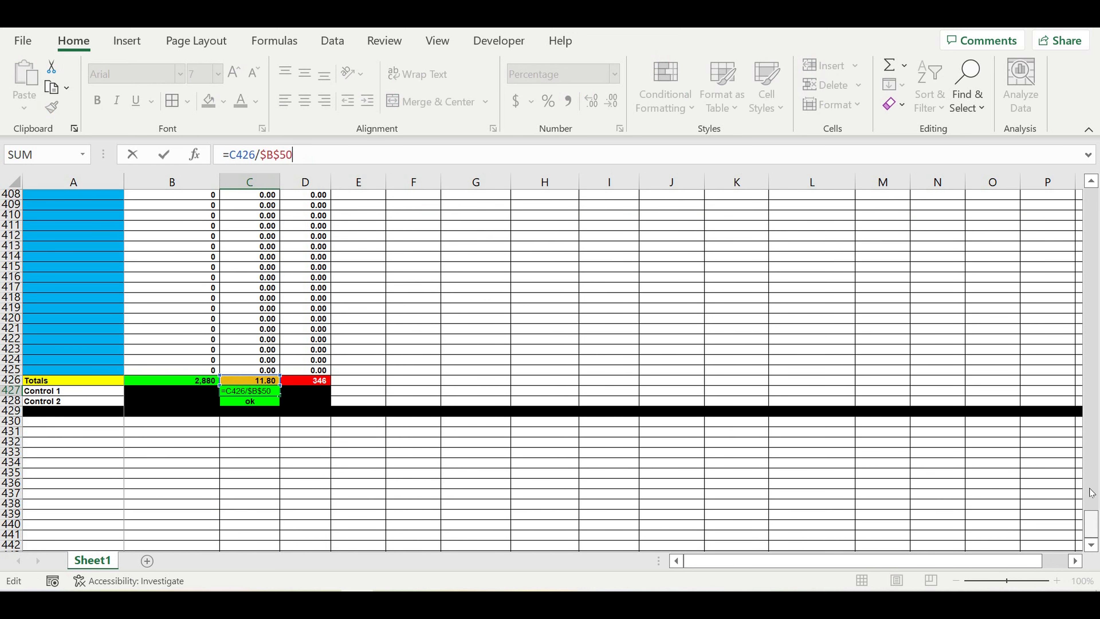
drag(1091, 522, 1093, 70)
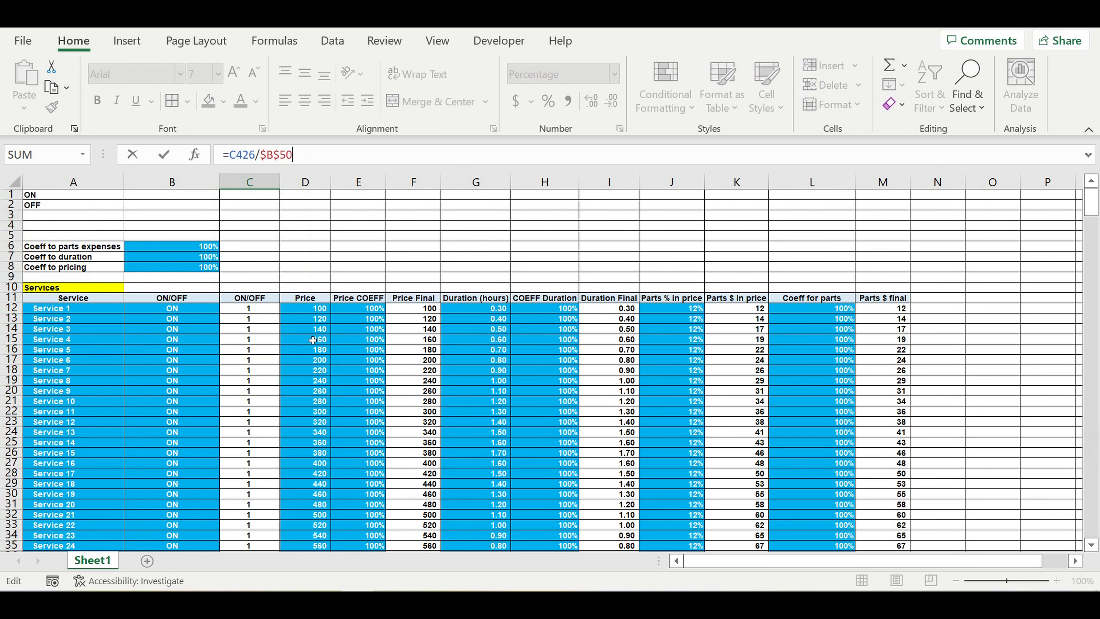
scroll(308, 356, down, 4)
scroll(311, 373, down, 4)
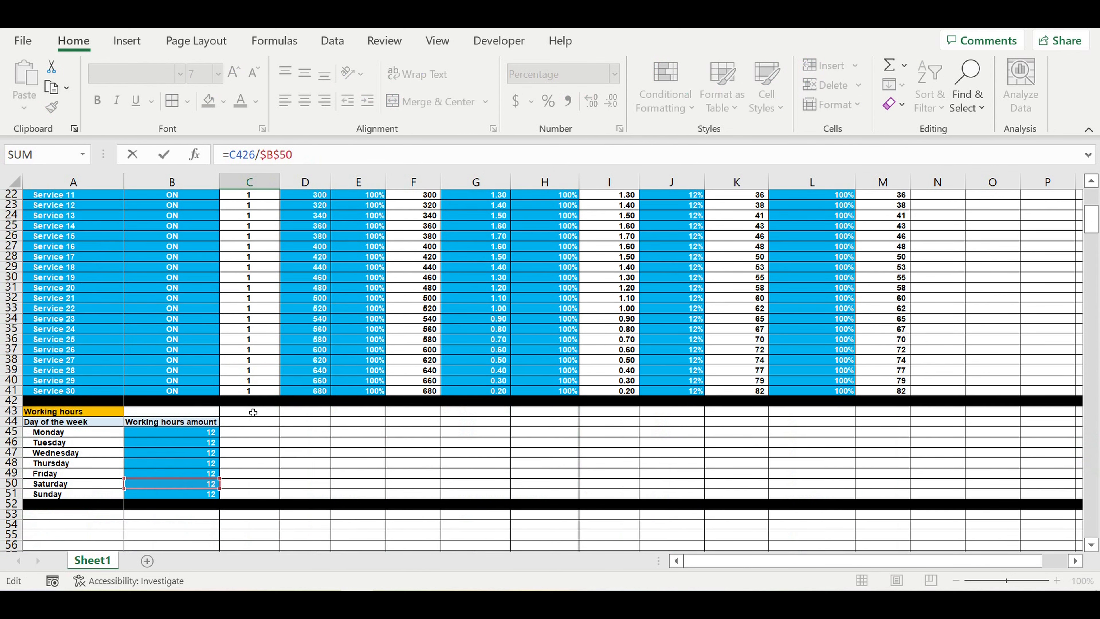
drag(177, 457, 178, 462)
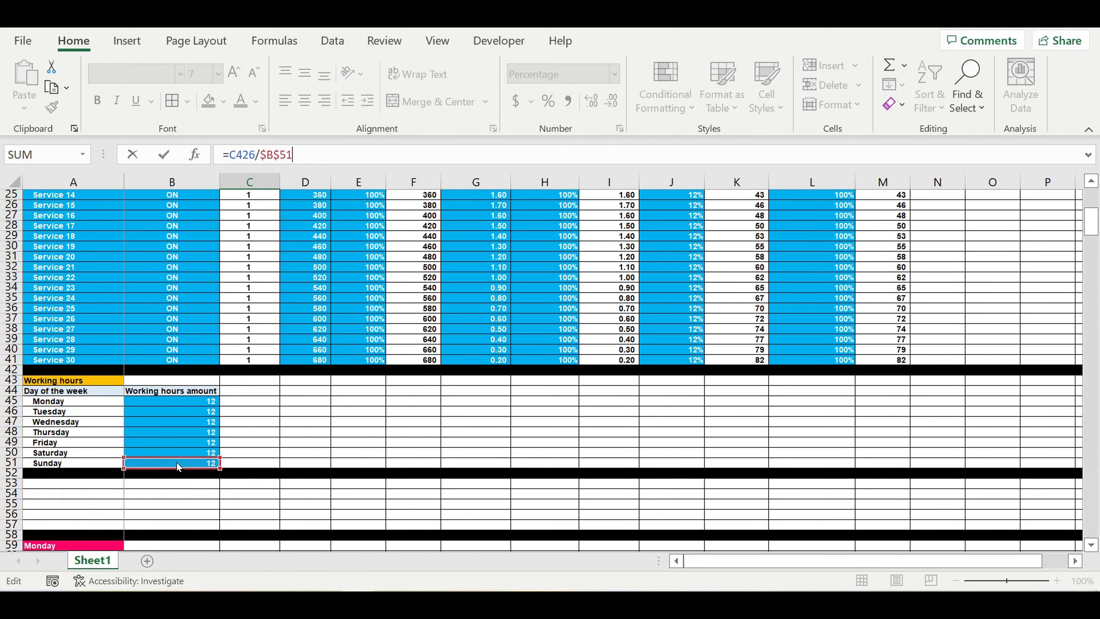
key(Return)
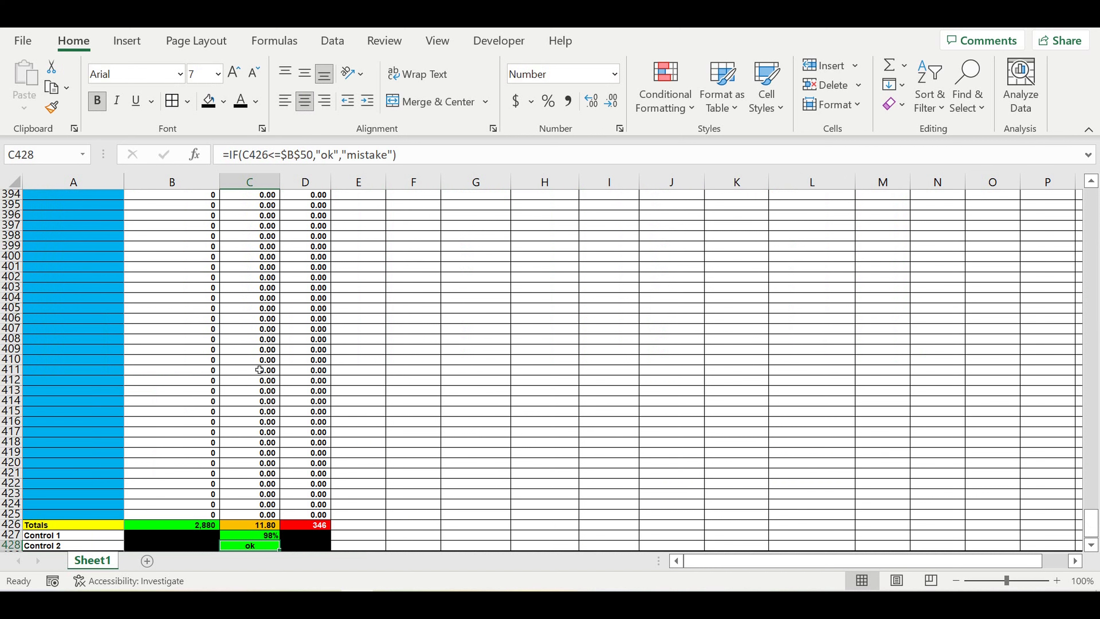
Step: Move Sunday's Control 2 hours reference in C428 from $B$50 to B51
click(297, 164)
drag(1091, 518, 1070, 160)
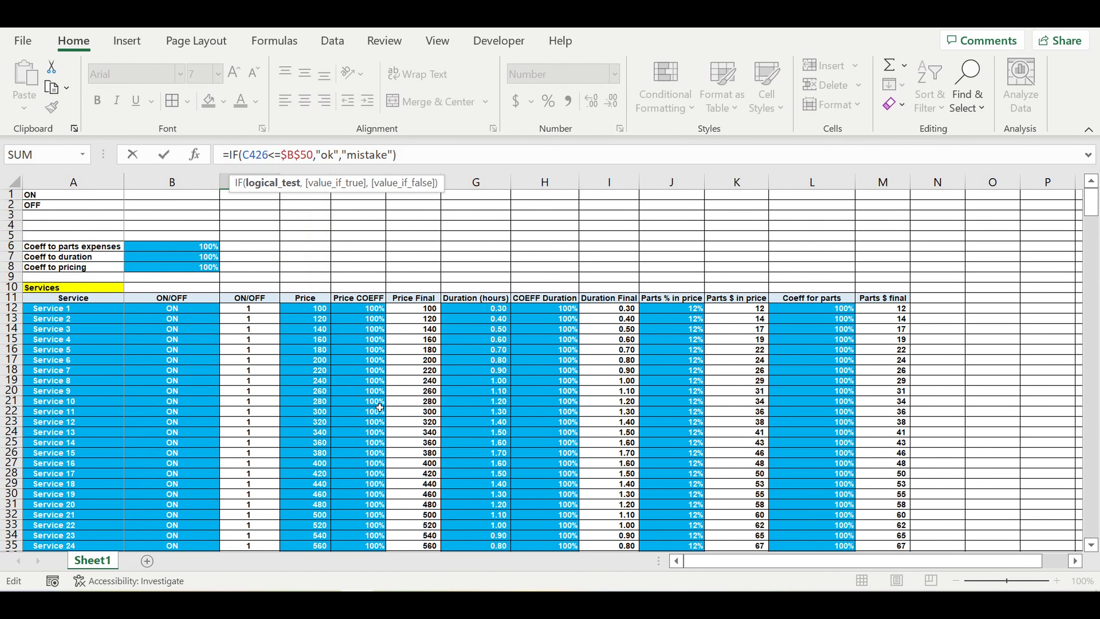
scroll(380, 407, down, 10)
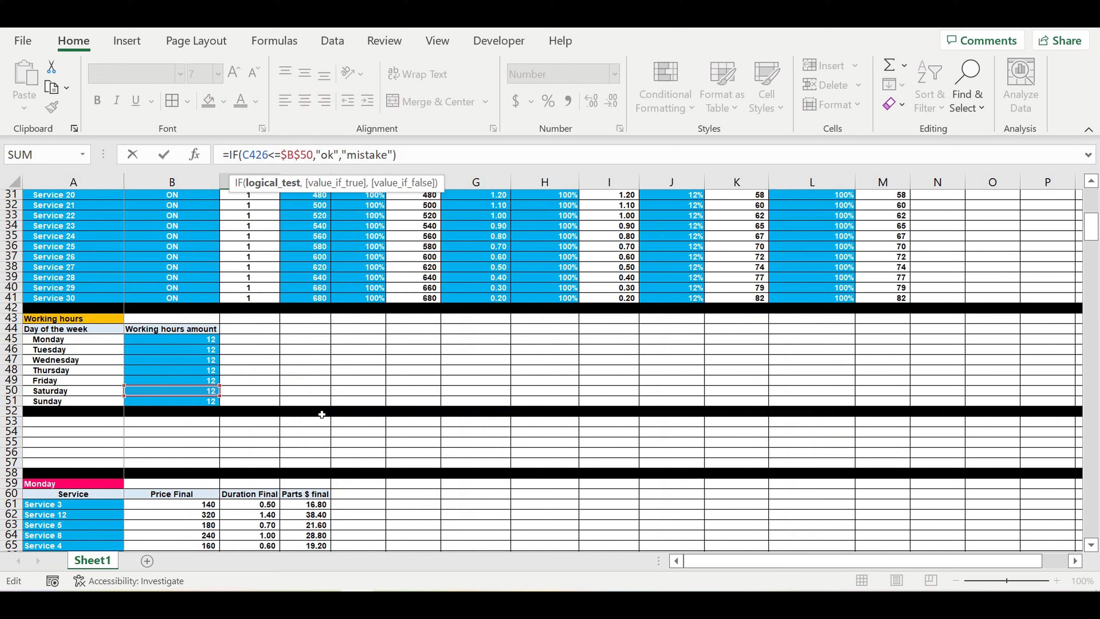
click(180, 402)
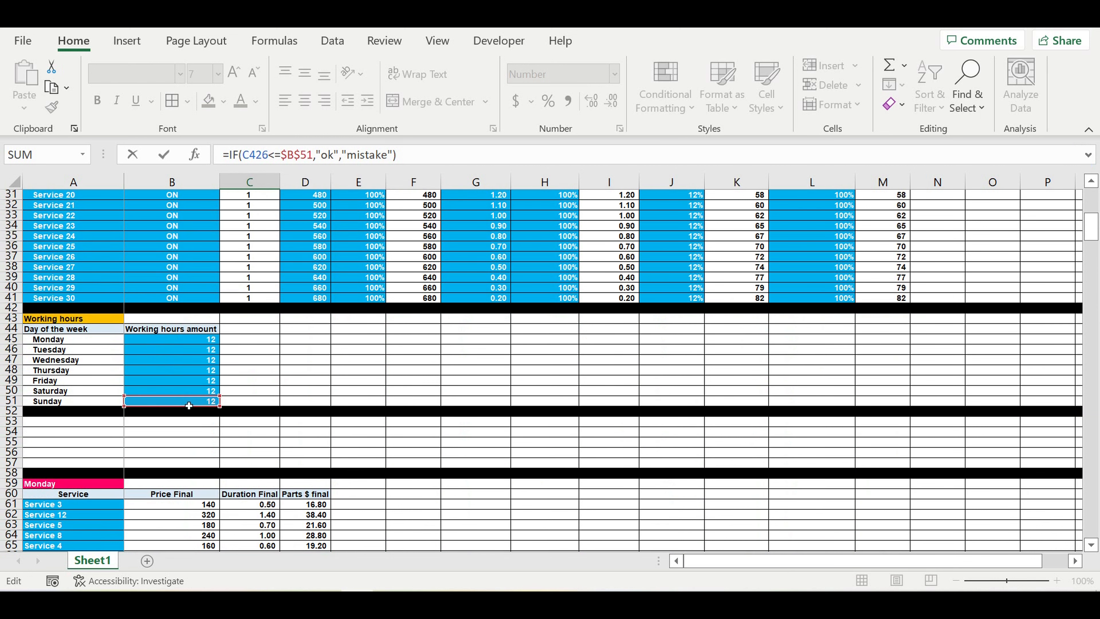
key(Return)
scroll(414, 395, down, 4)
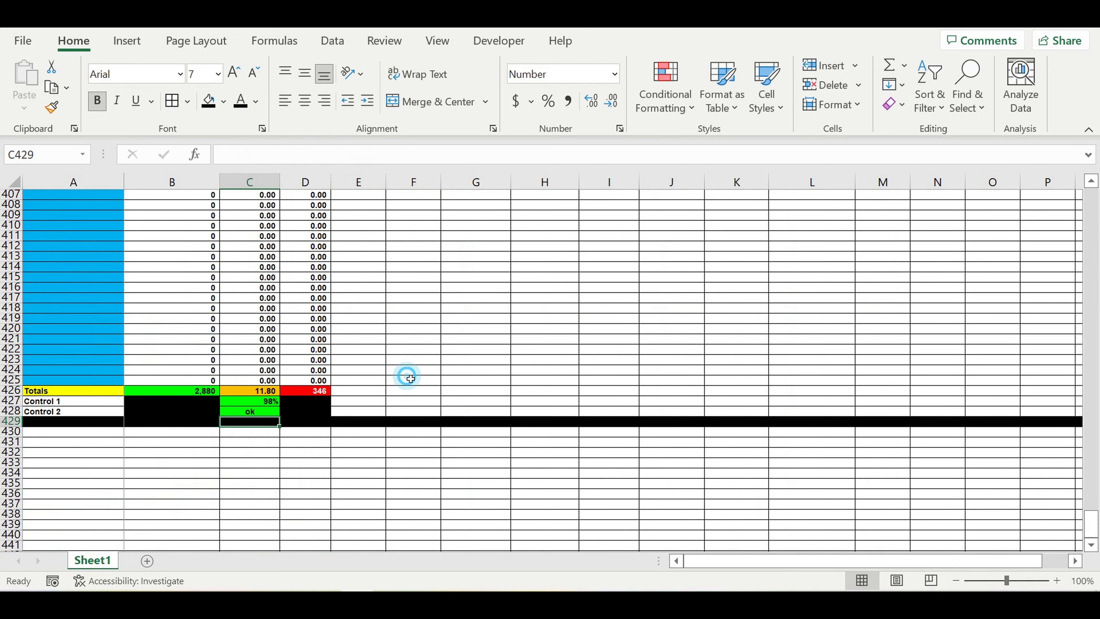
click(410, 379)
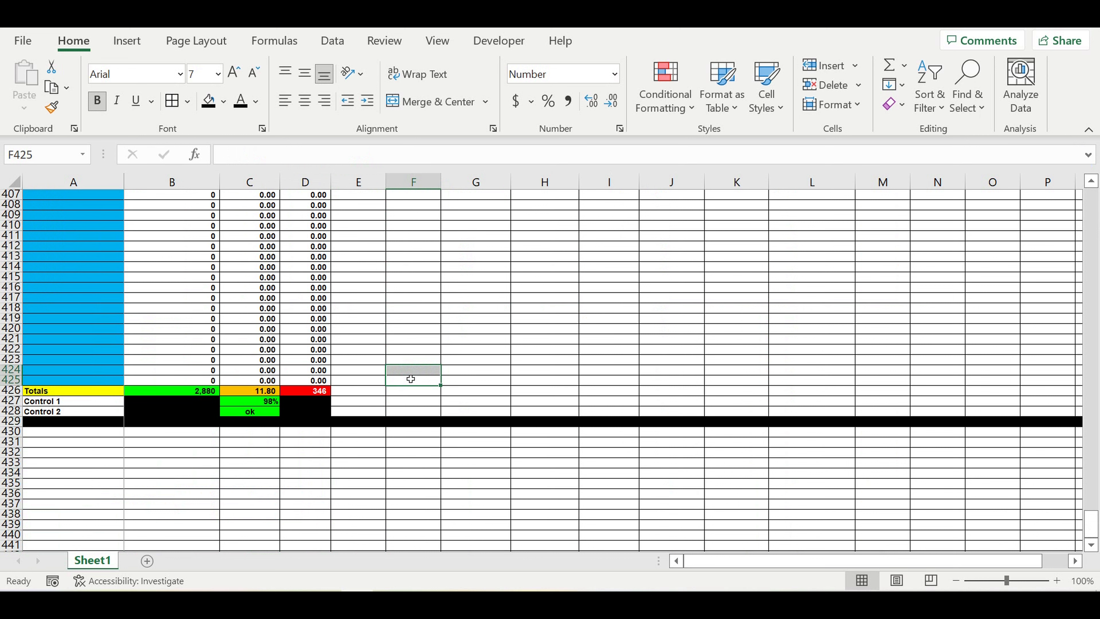